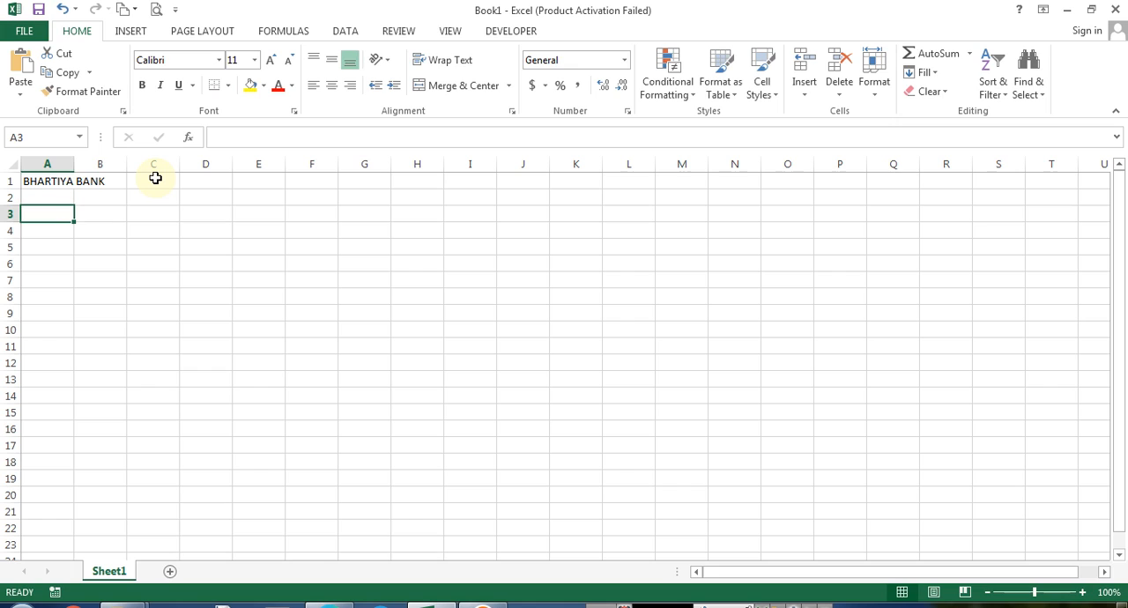
# Enter the labels Account Holder Name: and Bank Account Number: in cells A3 and A4
pyautogui.write('Account')
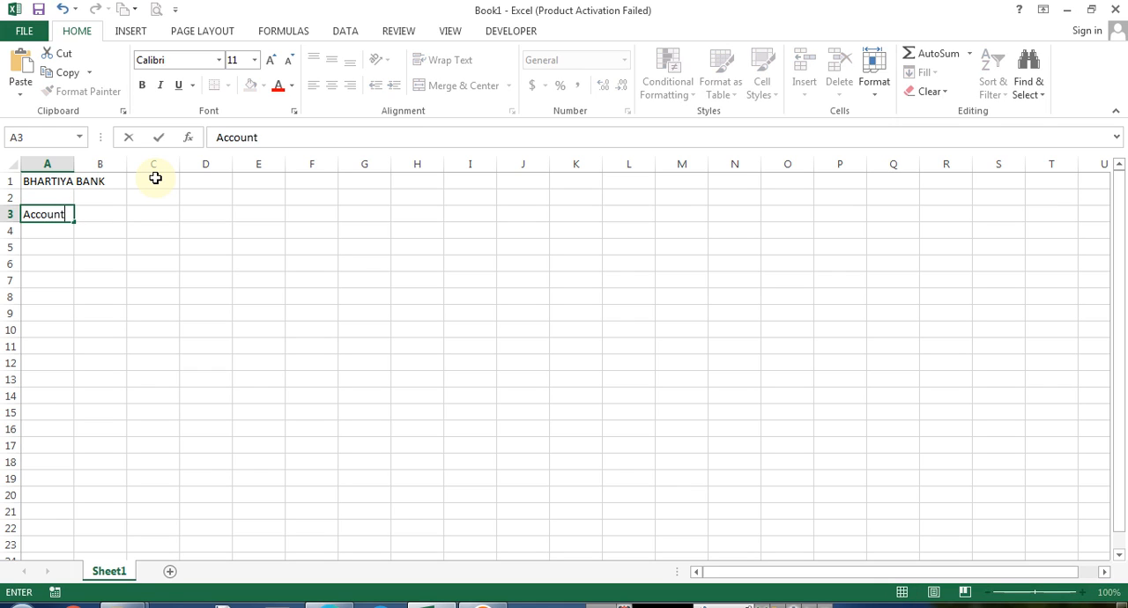
pyautogui.write(' Holder Name')
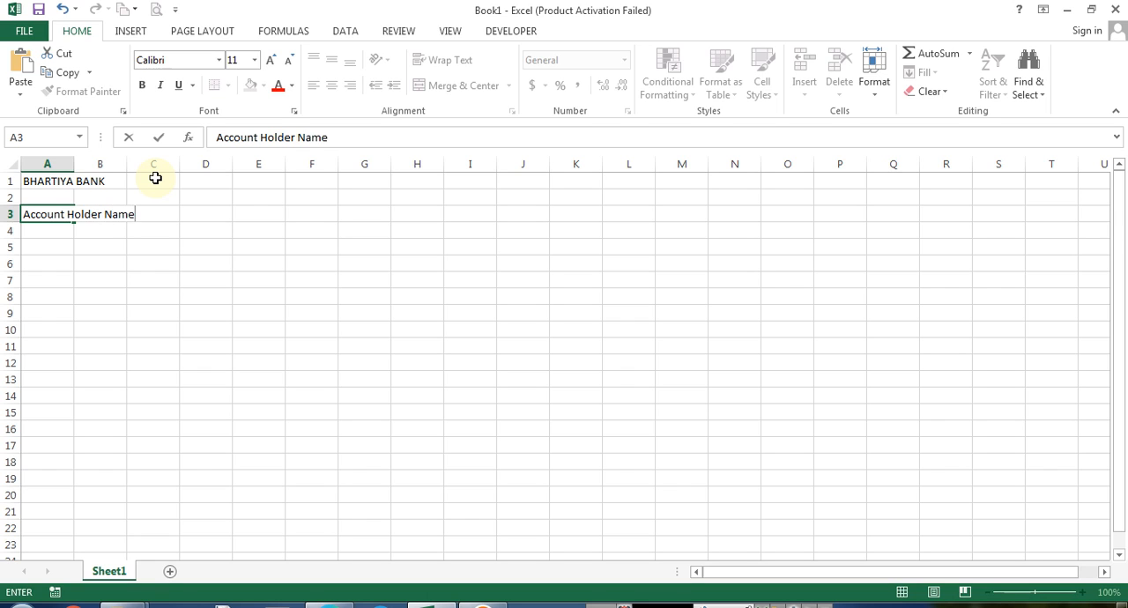
pyautogui.write(':')
pyautogui.press('Return')
pyautogui.write('Bank Acc')
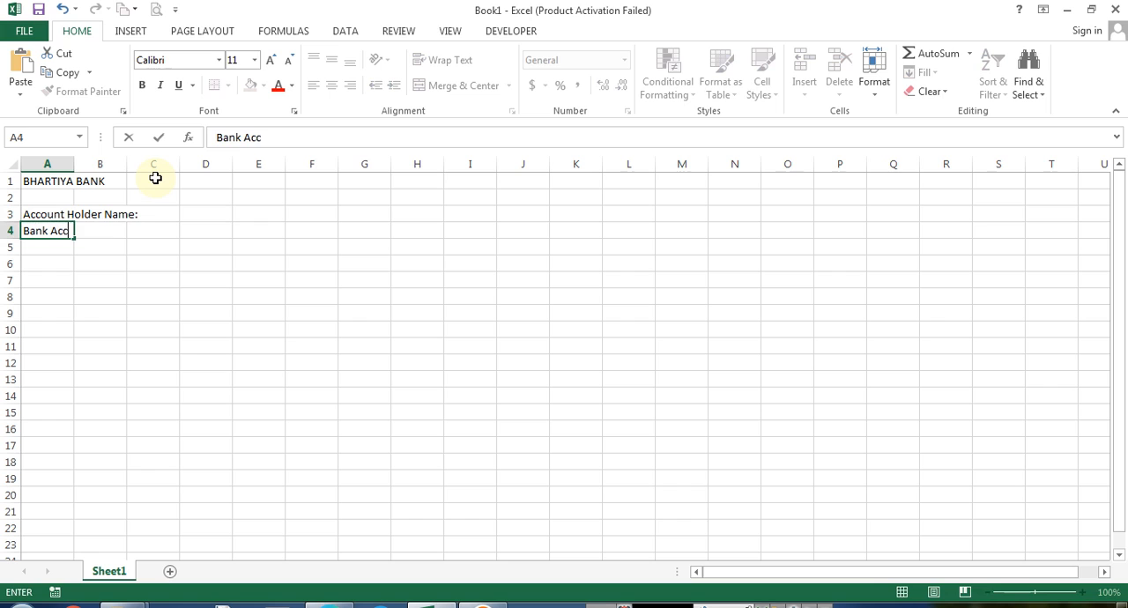
pyautogui.write('ount Number:')
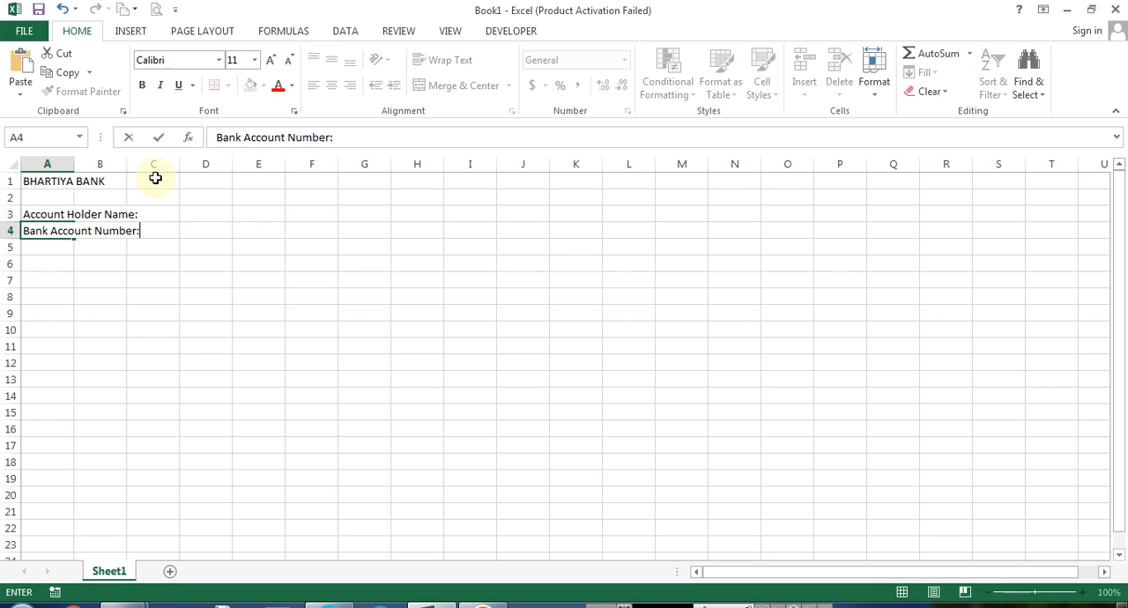
pyautogui.press('Return')
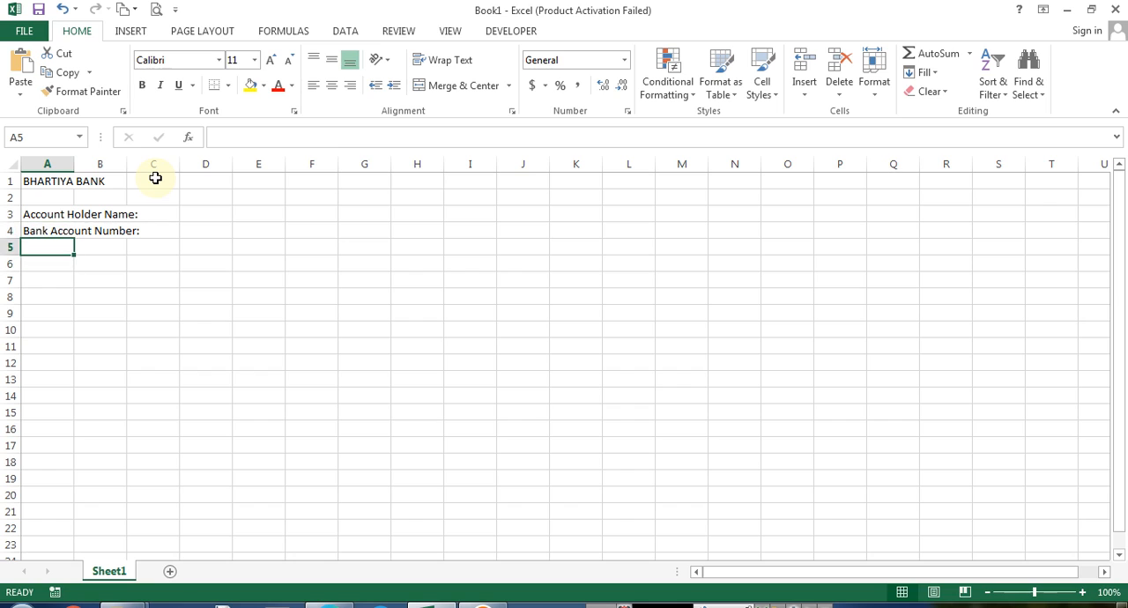
# Enter the column headers Sr. No., Date and Particulars across row 8 starting at A8
pyautogui.press('Up')
pyautogui.press('Up')
pyautogui.press('Down')
pyautogui.press('Down')
pyautogui.press('Down')
pyautogui.press('Down')
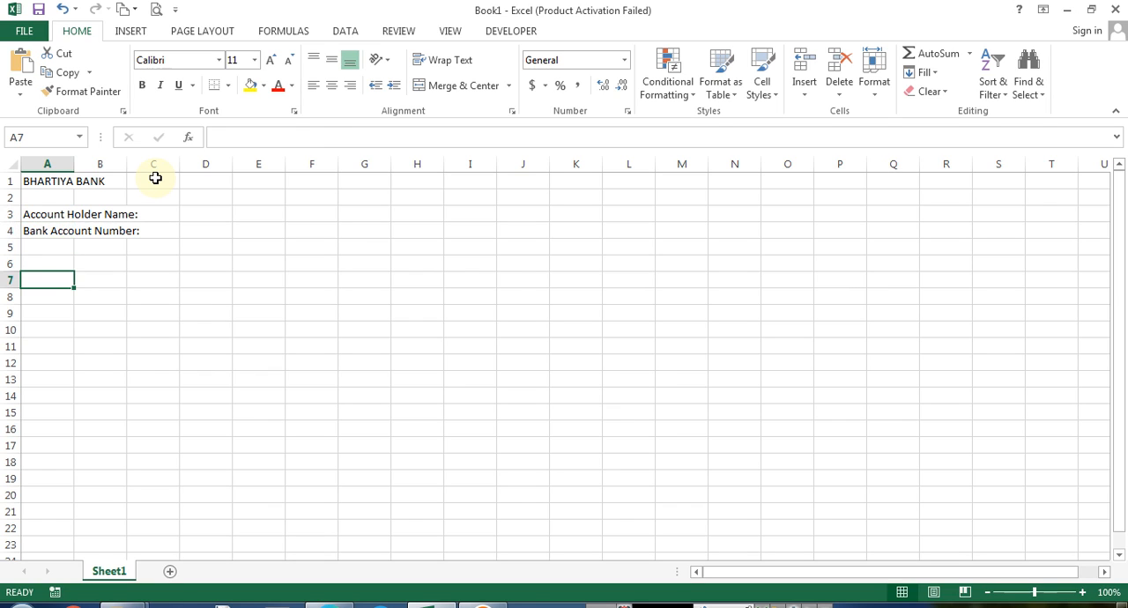
pyautogui.press('Down')
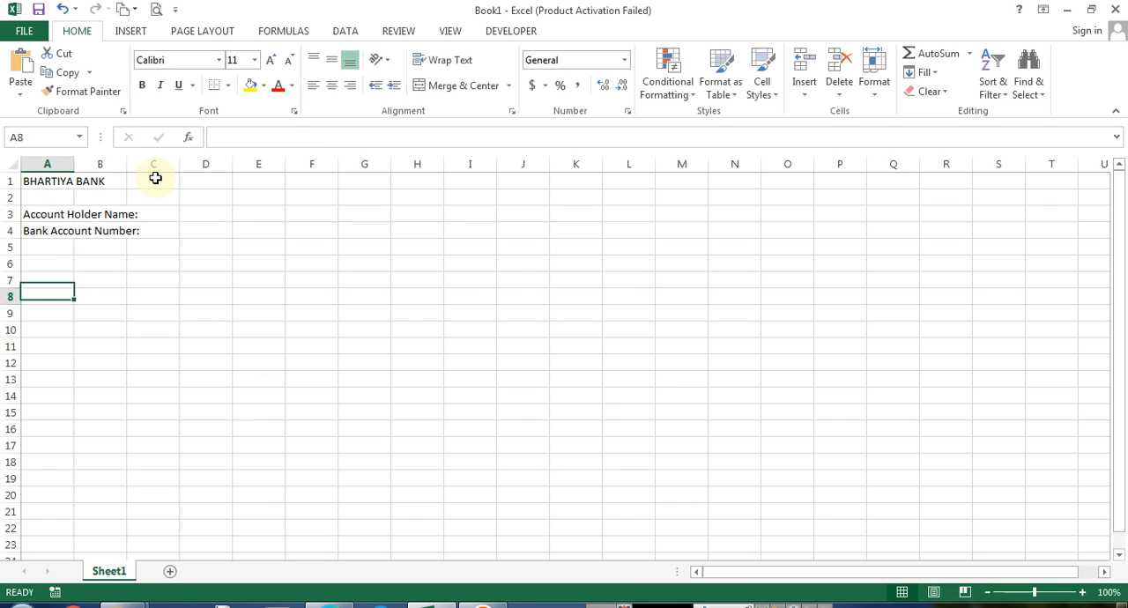
pyautogui.write('Sr. NB')
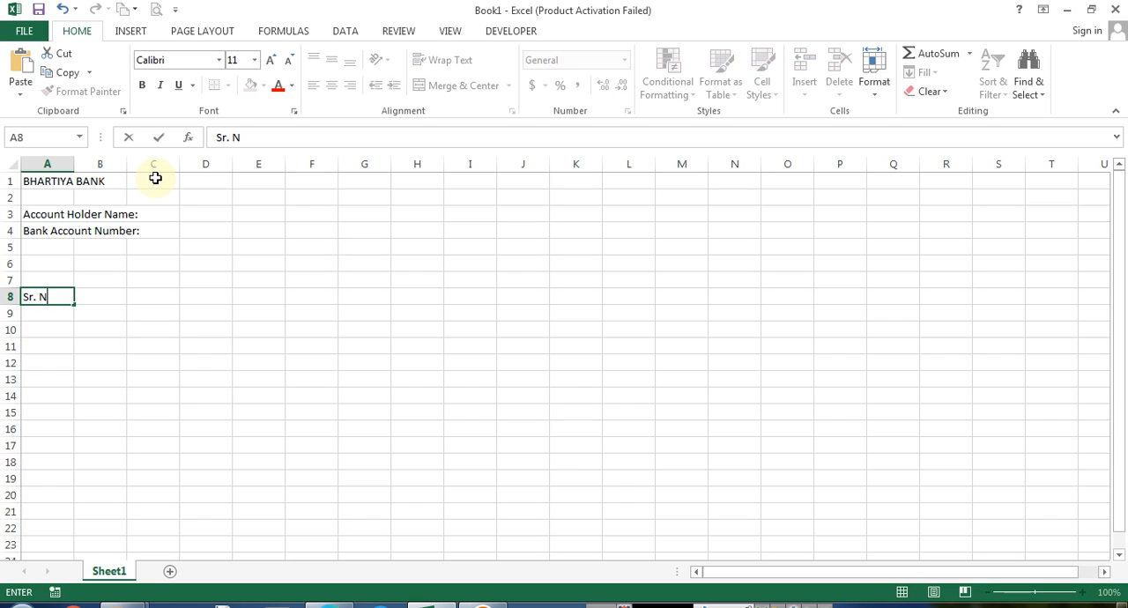
pyautogui.press('Tab')
pyautogui.write('Date')
pyautogui.press('Tab')
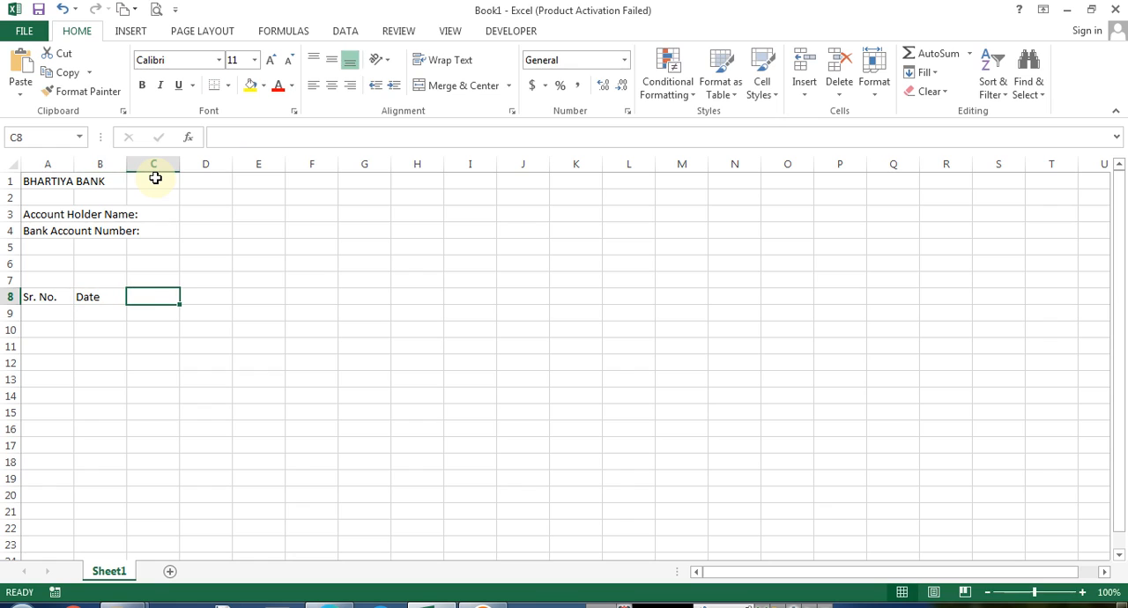
pyautogui.write('Par')
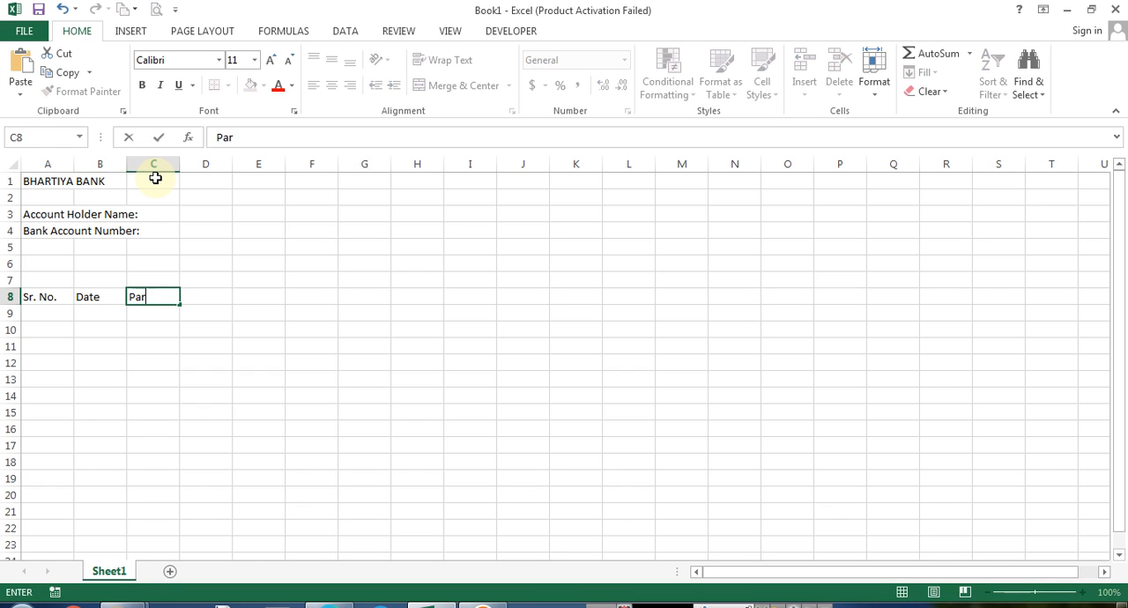
pyautogui.write('ticulars')
pyautogui.hotkey('ctrl', 'Return')
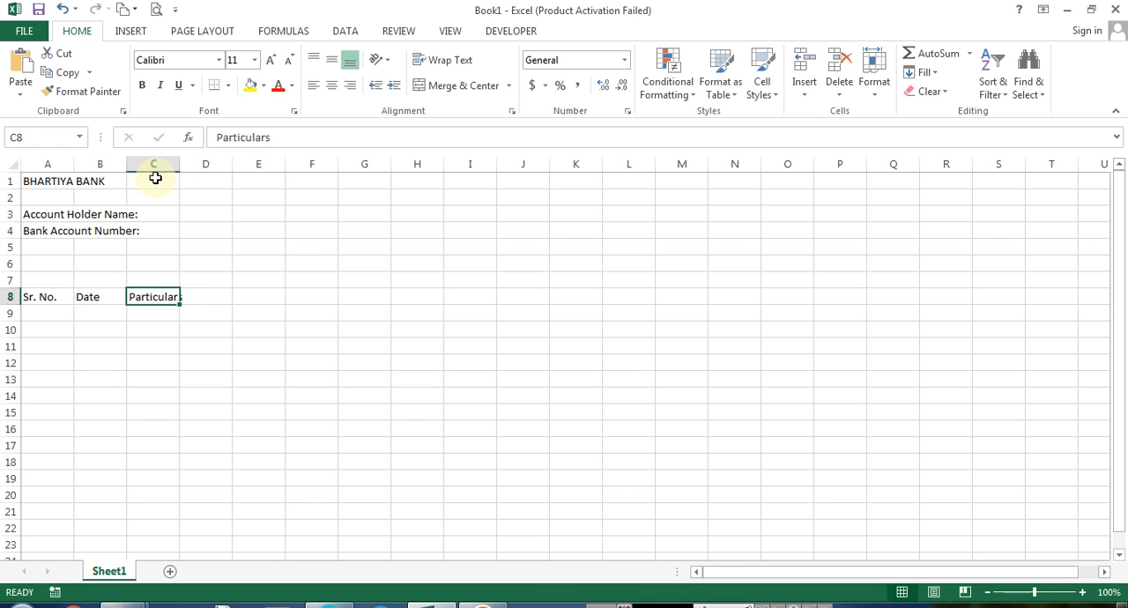
pyautogui.press('Tab')
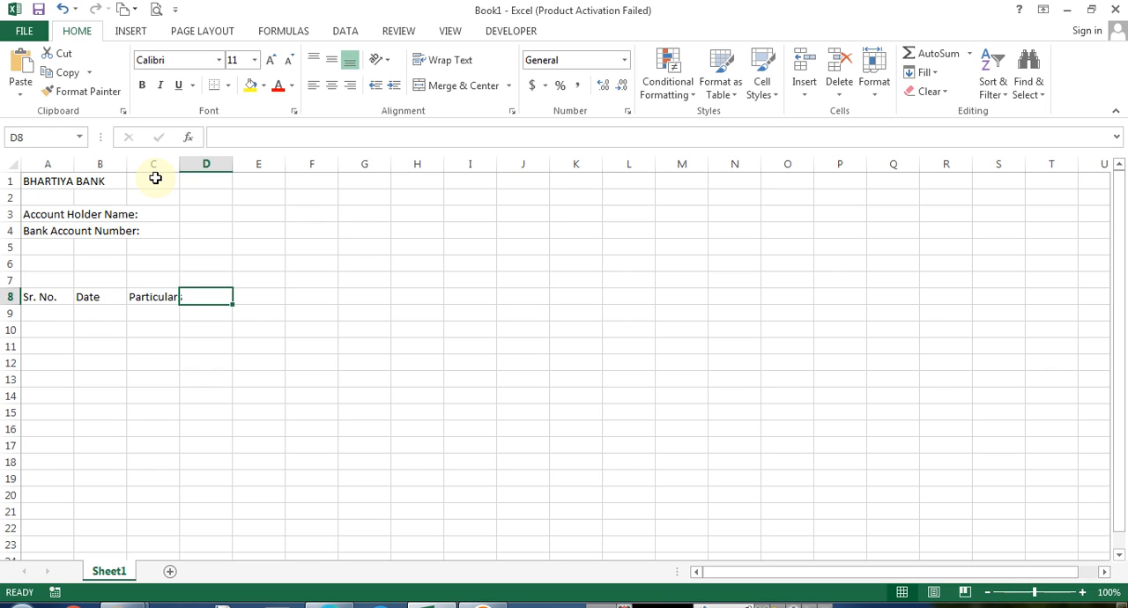
# Continue the row 8 headers with Reference, Deposit, Withdrawls and Balance
pyautogui.write('Refer')
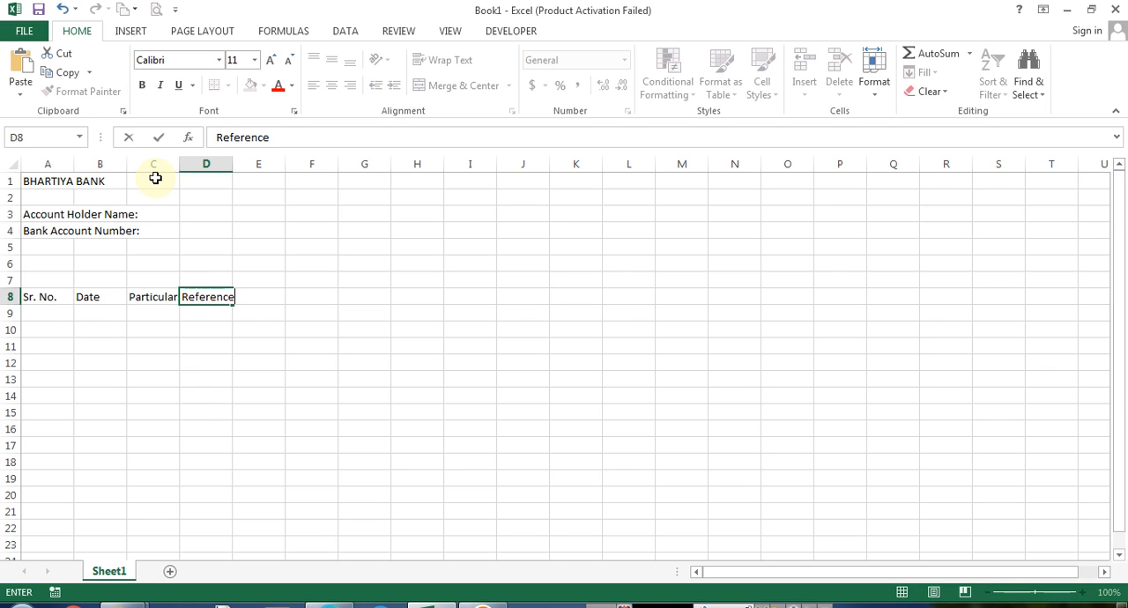
pyautogui.write('ence')
pyautogui.press('Return')
pyautogui.press('Up')
pyautogui.press('Tab')
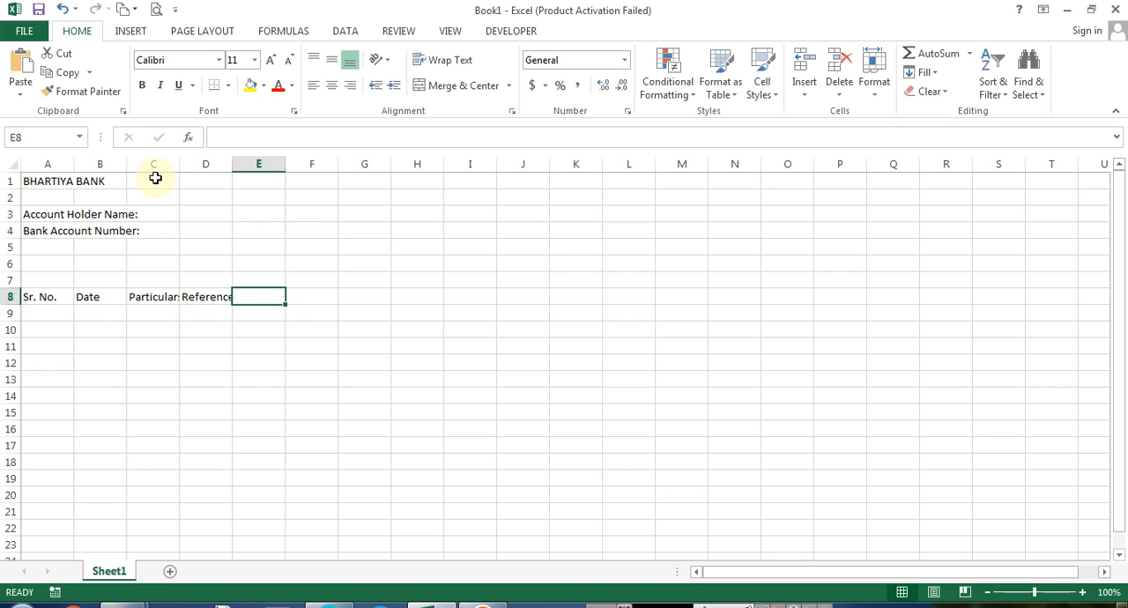
pyautogui.write('Deposit')
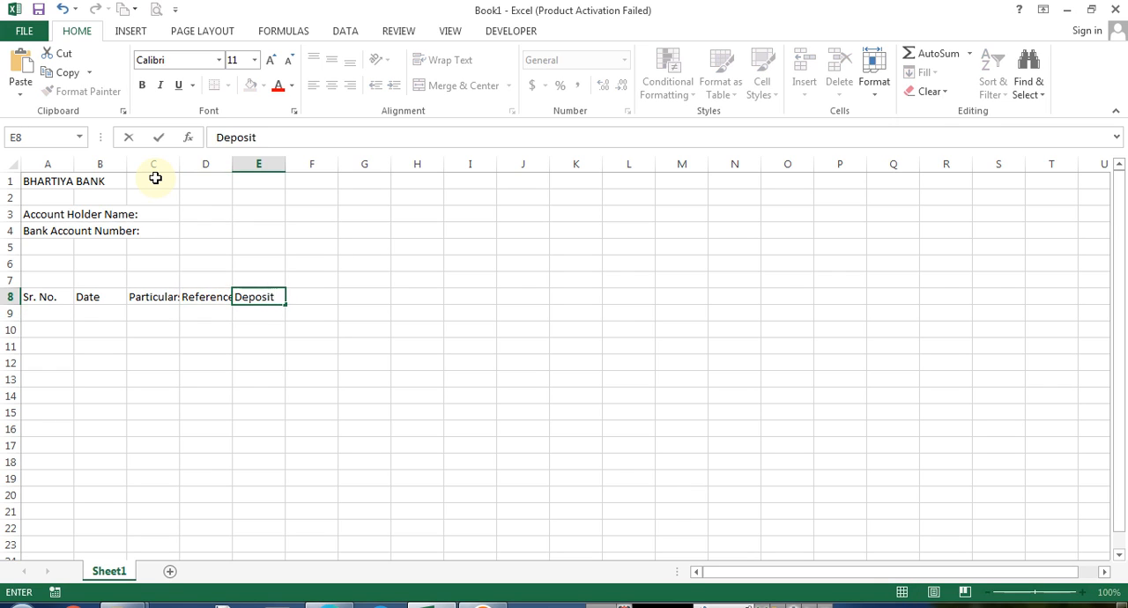
pyautogui.press('Tab')
pyautogui.write('Wi')
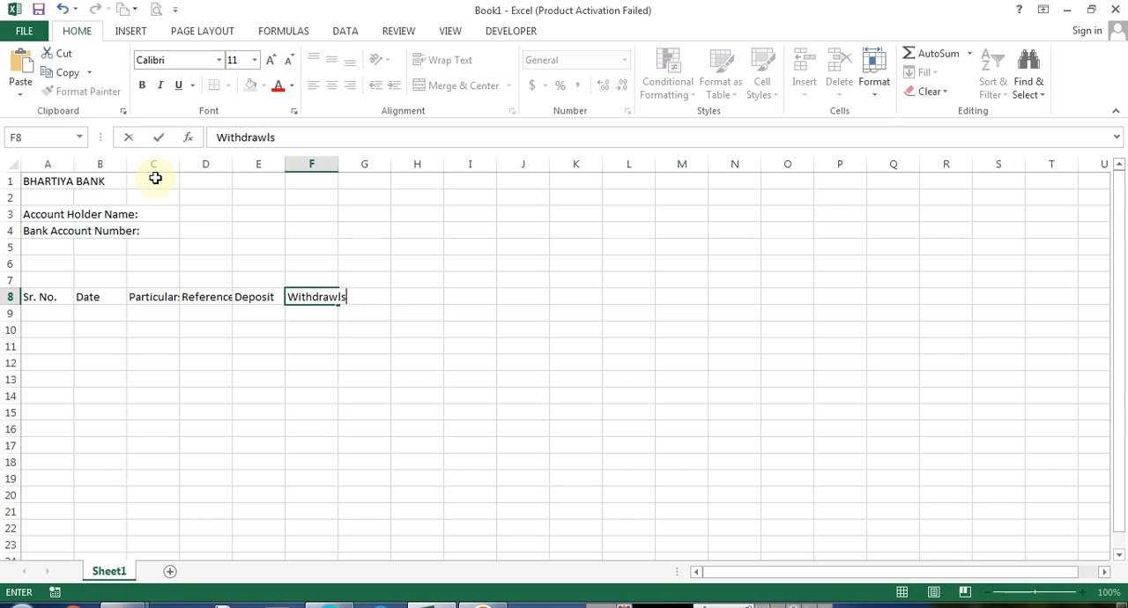
pyautogui.press('Tab')
pyautogui.write('Balance')
pyautogui.press('Return')
pyautogui.press('Up')
pyautogui.press('Home')
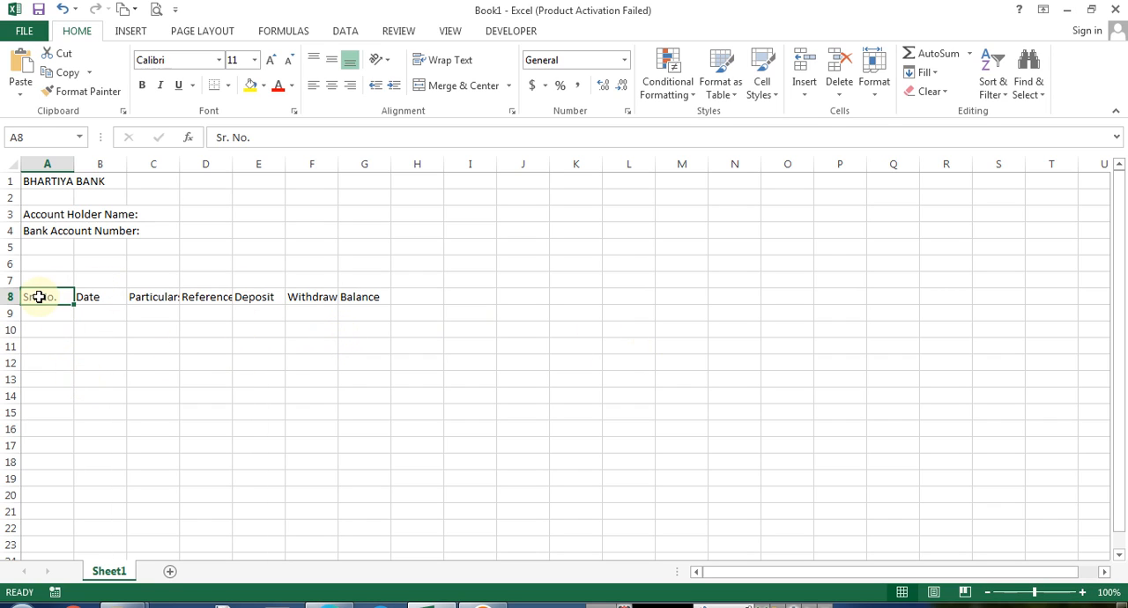
# AutoFit the column widths of the header row A8:G8
pyautogui.moveTo(39, 297); pyautogui.dragTo(365, 300)
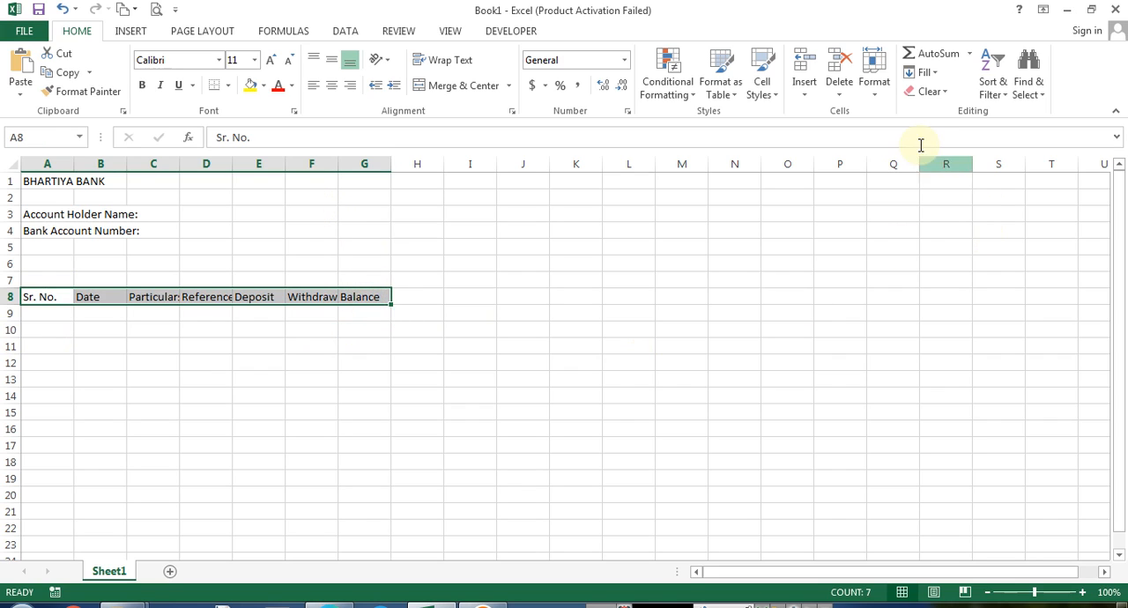
pyautogui.click(878, 92)
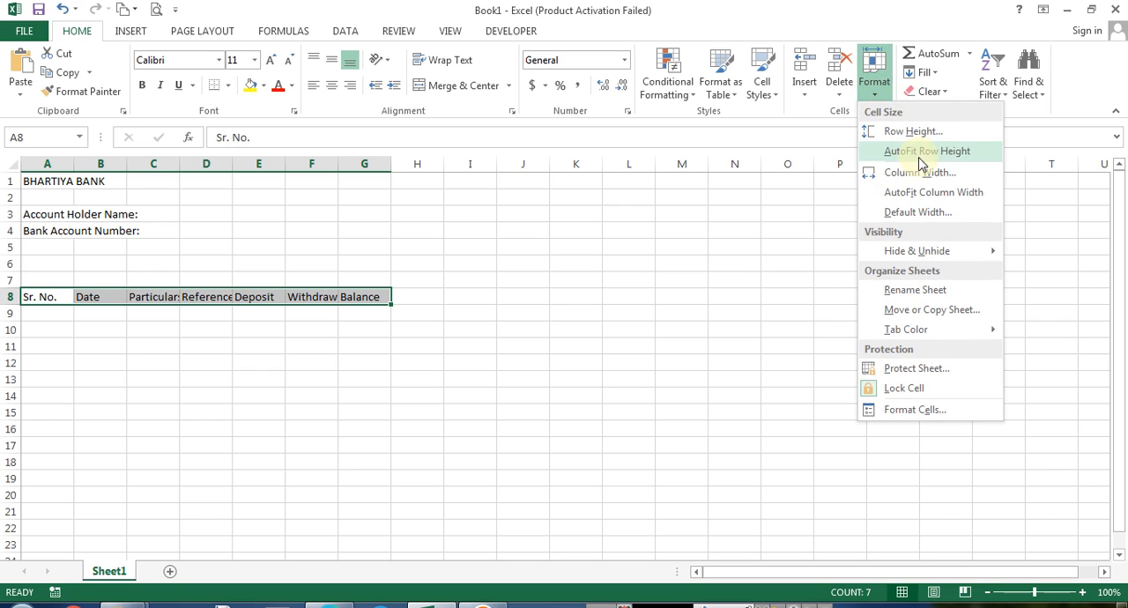
pyautogui.click(931, 193)
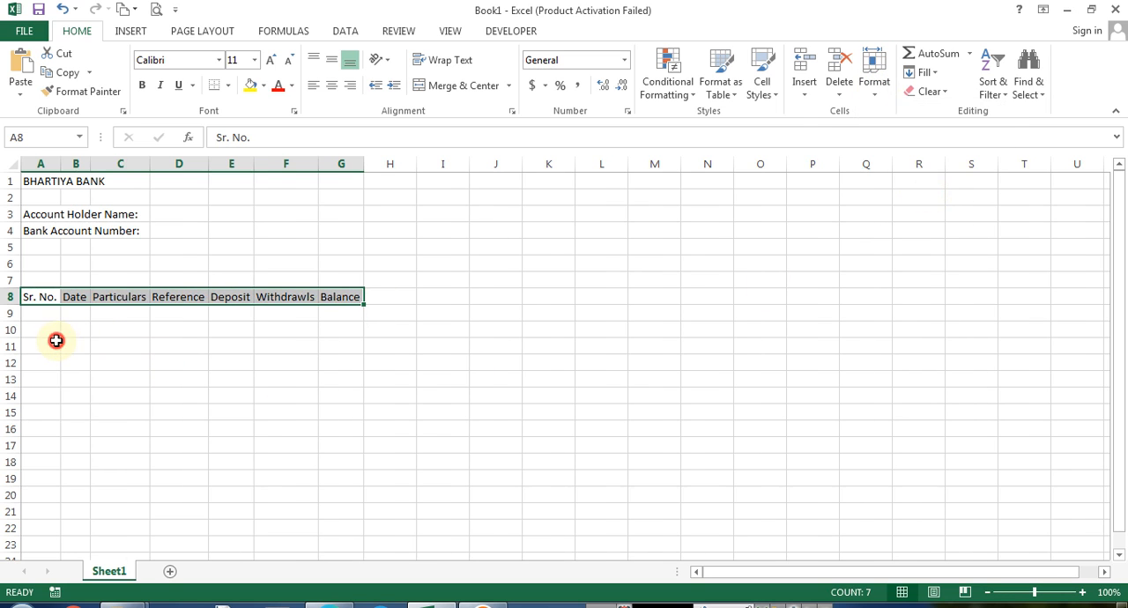
# Enter the account holder's full name in bold in D3, beside the Account Holder Name label
pyautogui.click(55, 344)
pyautogui.click(168, 214)
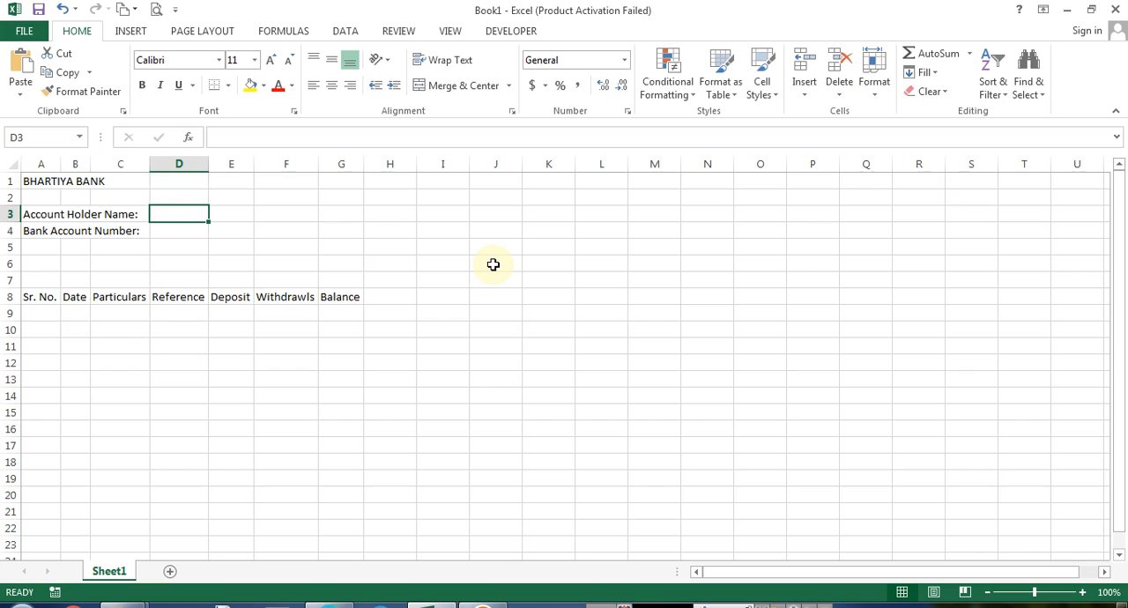
pyautogui.hotkey('ctrl', 'b')
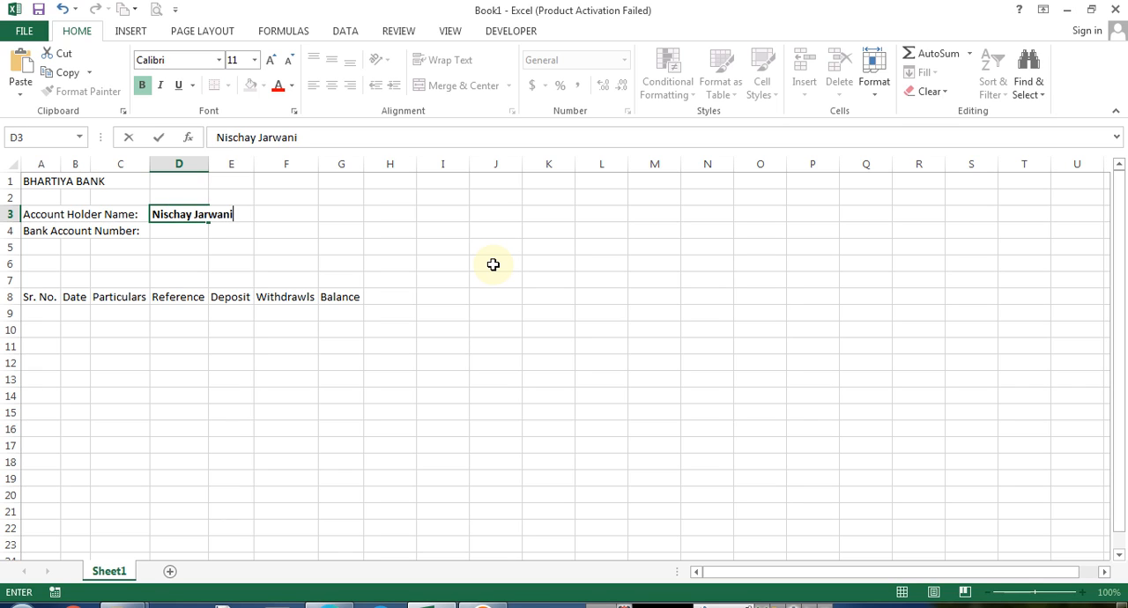
pyautogui.press('Return')
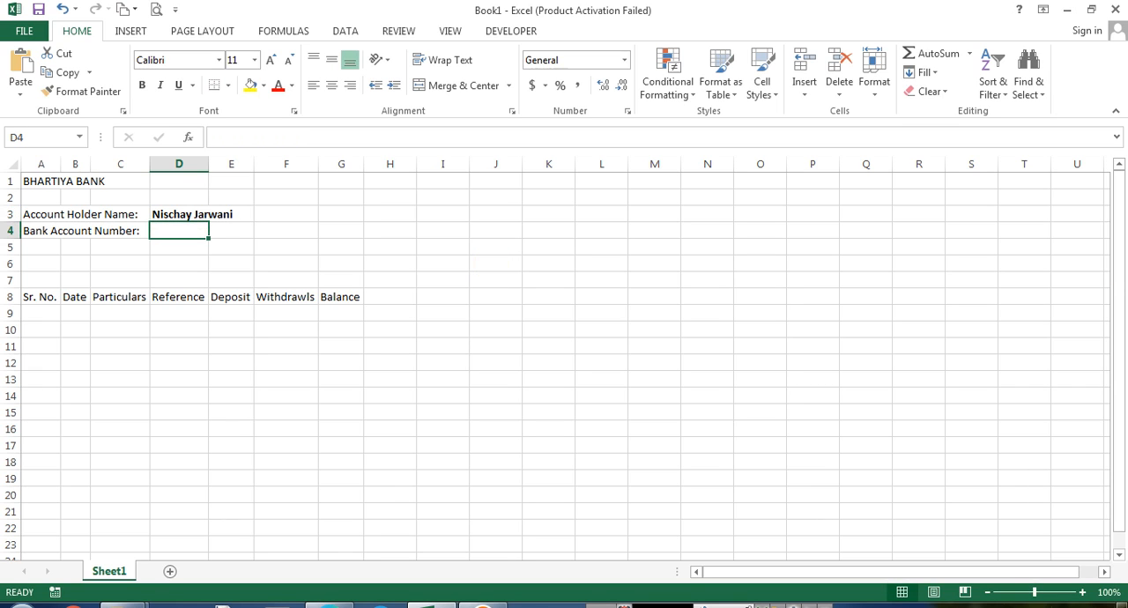
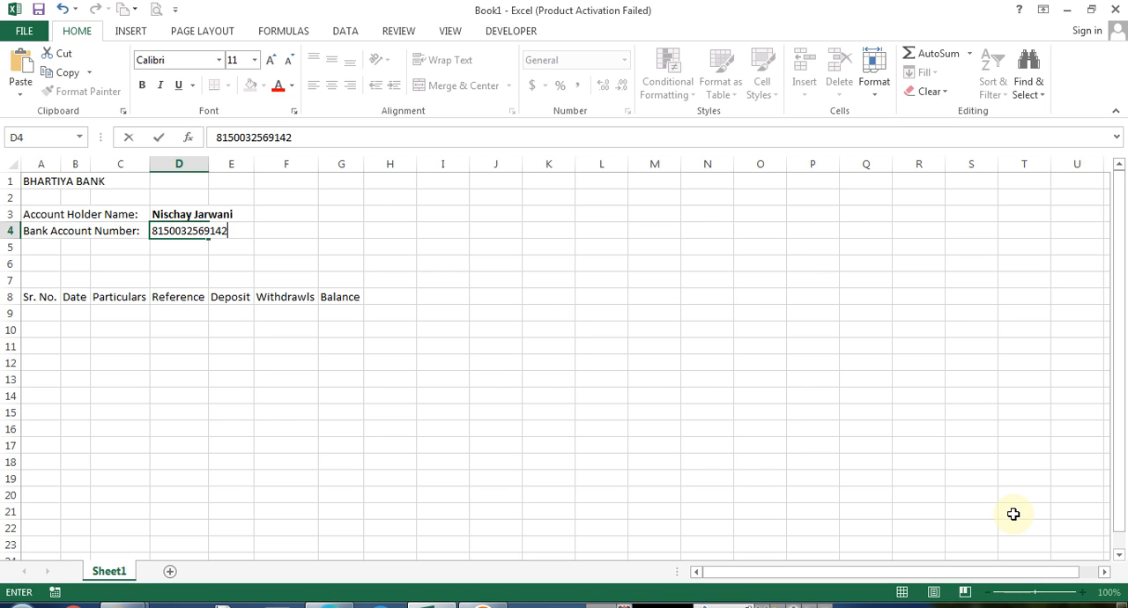
# Enter the bank account number in D4, beside the Bank Account Number label
pyautogui.press('Return')
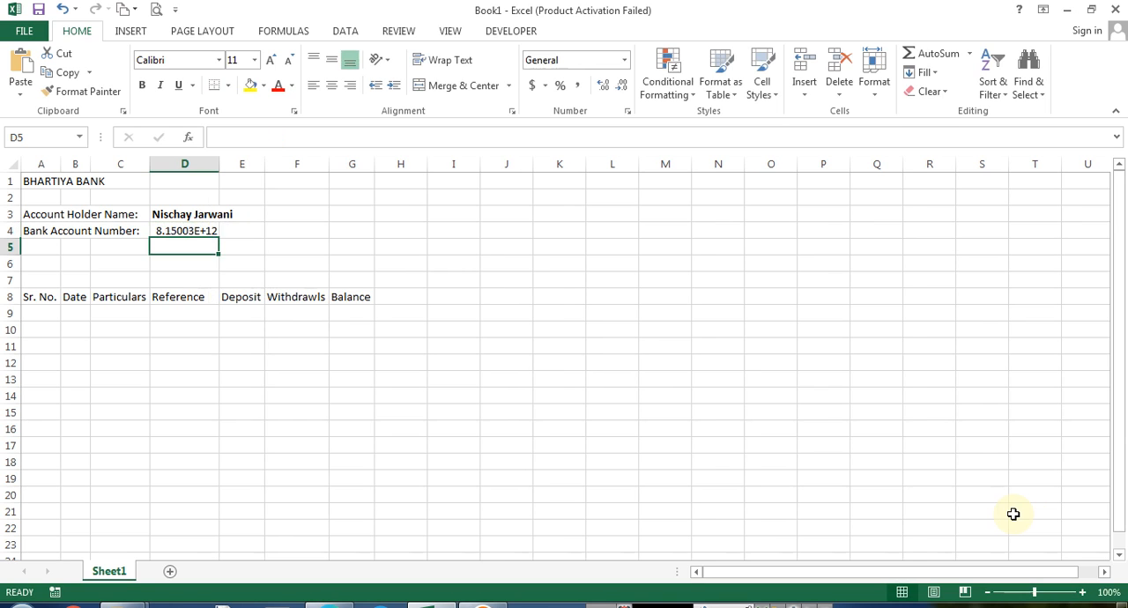
# Open the account number cell for editing to inspect its stored value, then cancel
pyautogui.press('Up')
pyautogui.press('F2')
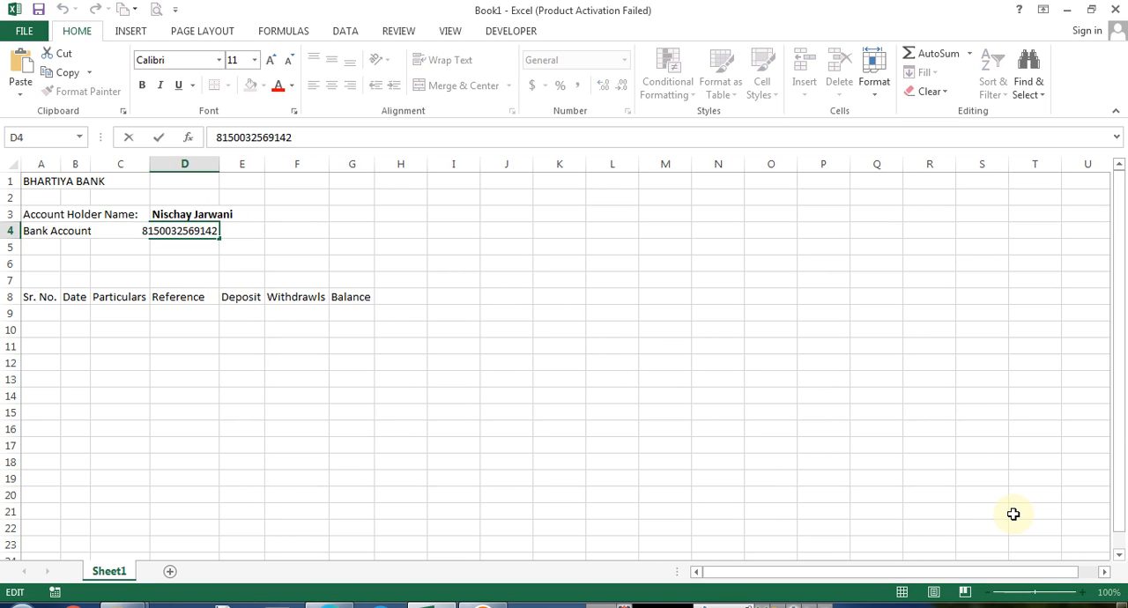
pyautogui.press('Escape')
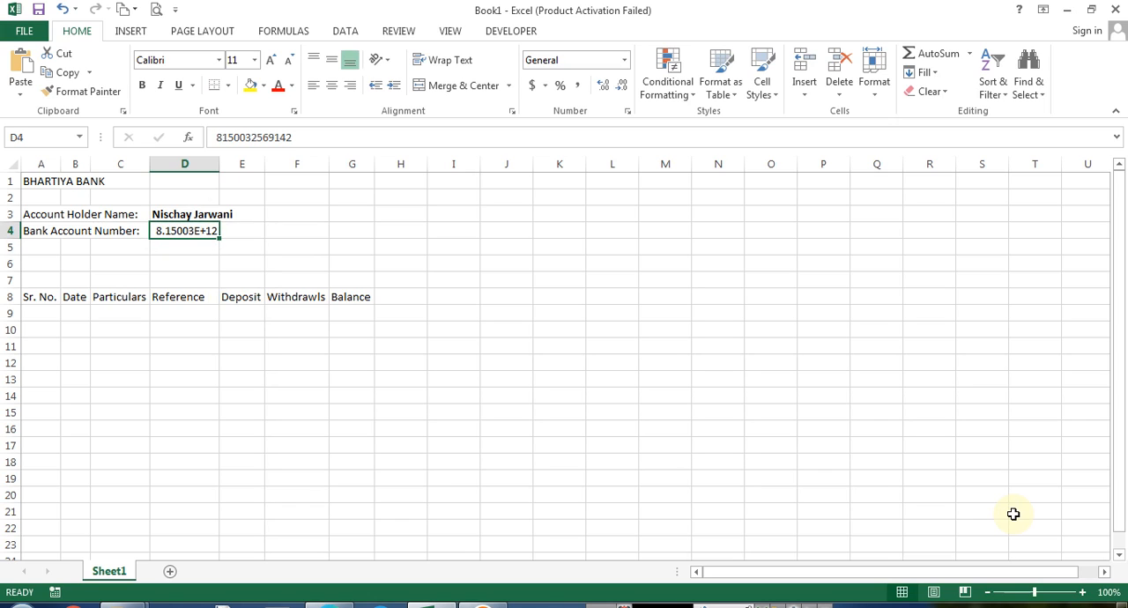
# AutoFit column D to the width of its contents
pyautogui.click(214, 177)
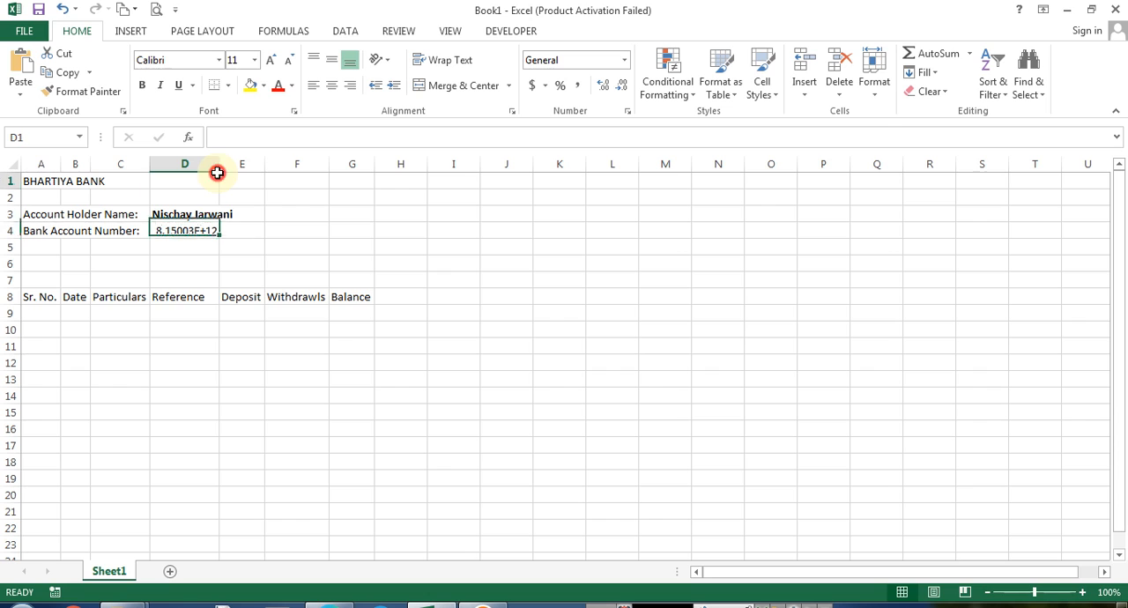
pyautogui.click(154, 230)
pyautogui.doubleClick(219, 164)
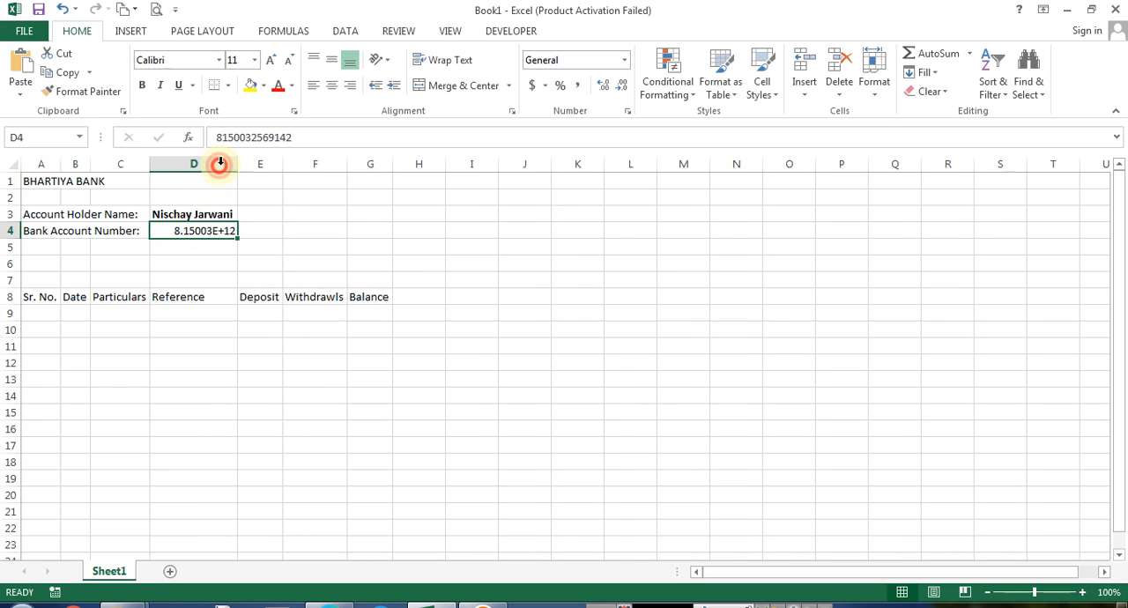
# Apply the Number format to the account number cell and reduce it to zero decimal places
pyautogui.click(625, 62)
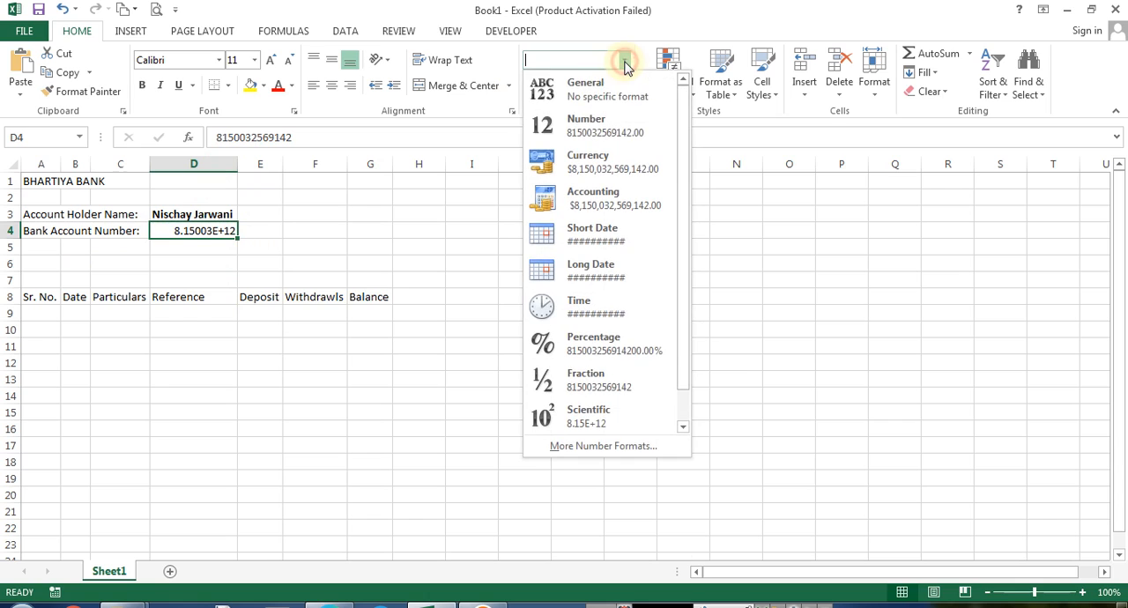
pyautogui.click(603, 128)
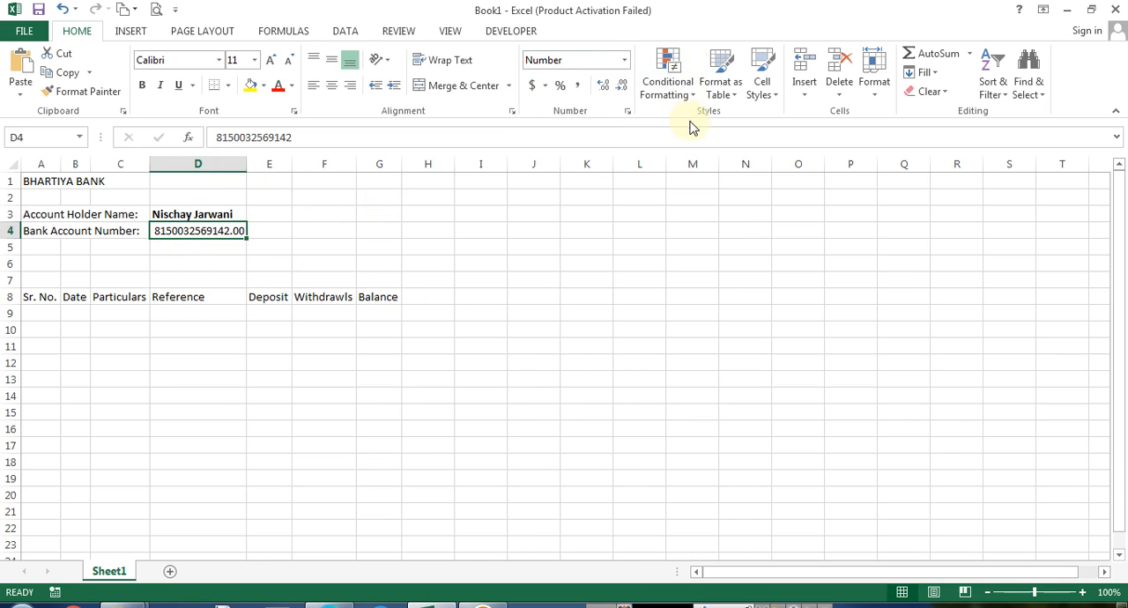
pyautogui.click(602, 84)
pyautogui.click(601, 83)
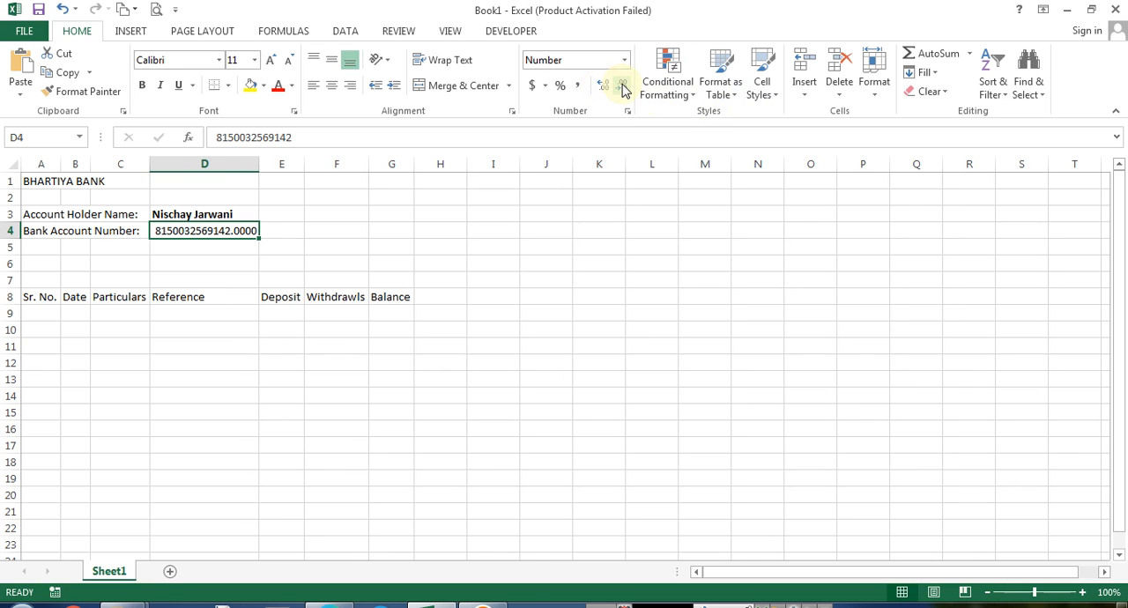
pyautogui.click(622, 85)
pyautogui.click(622, 85)
pyautogui.click(622, 86)
pyautogui.click(622, 85)
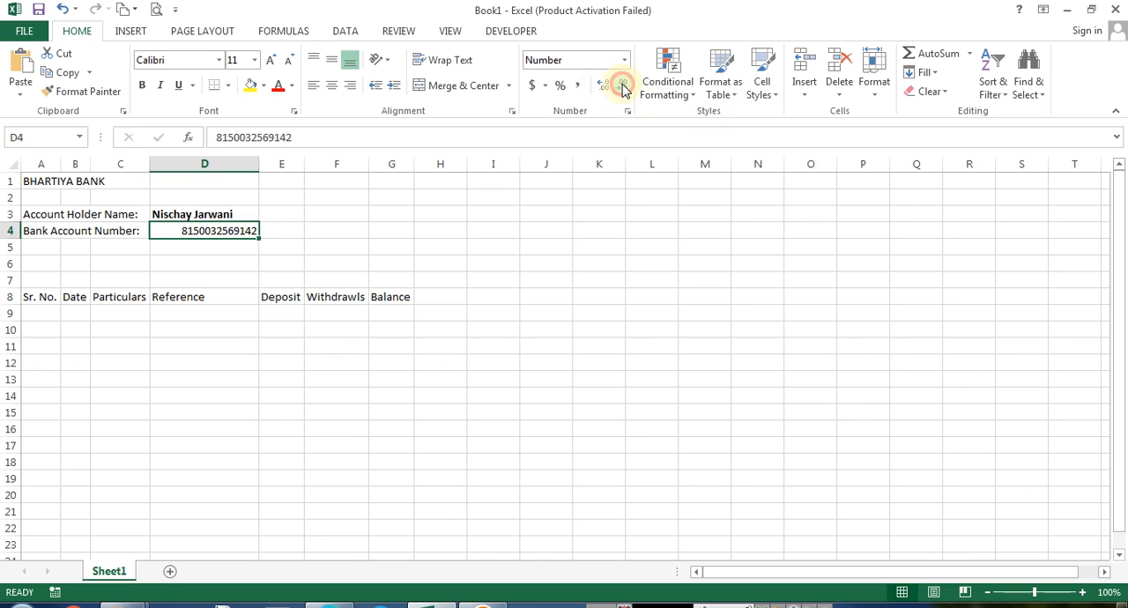
# Left-align and bold the account number cell
pyautogui.click(314, 86)
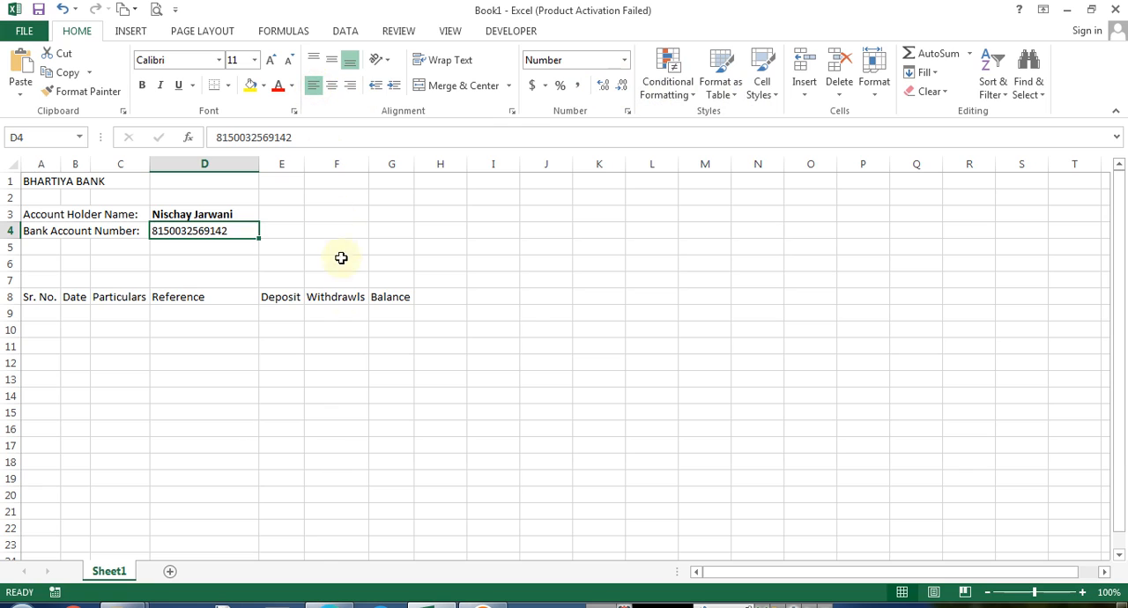
pyautogui.click(141, 88)
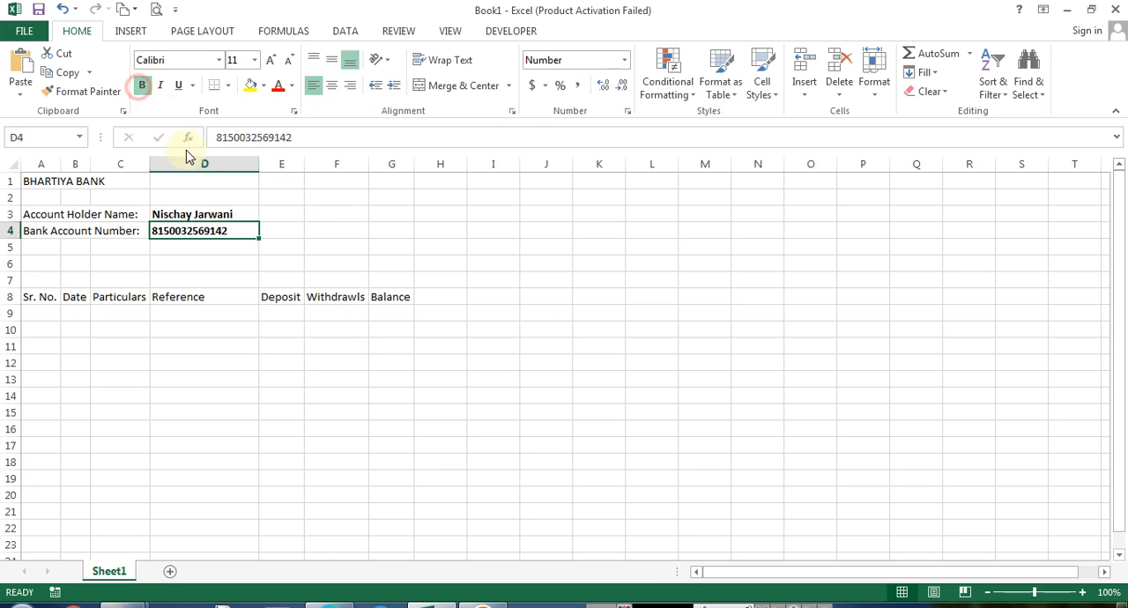
# Add the label "Account Opening Date:" in cell A5 below the account number label
pyautogui.click(44, 247)
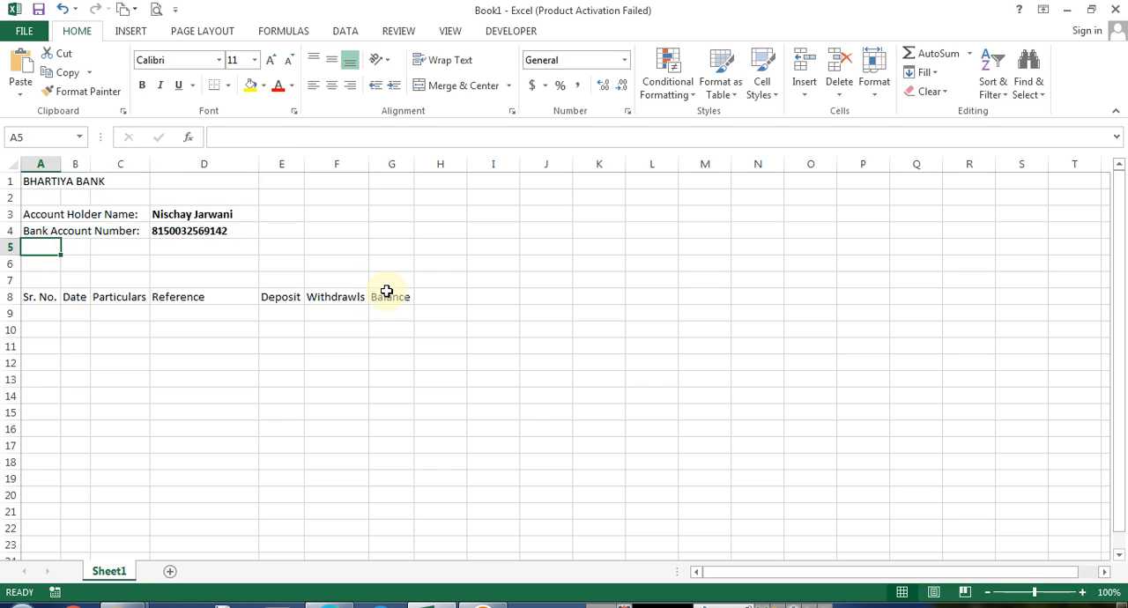
pyautogui.write('A')
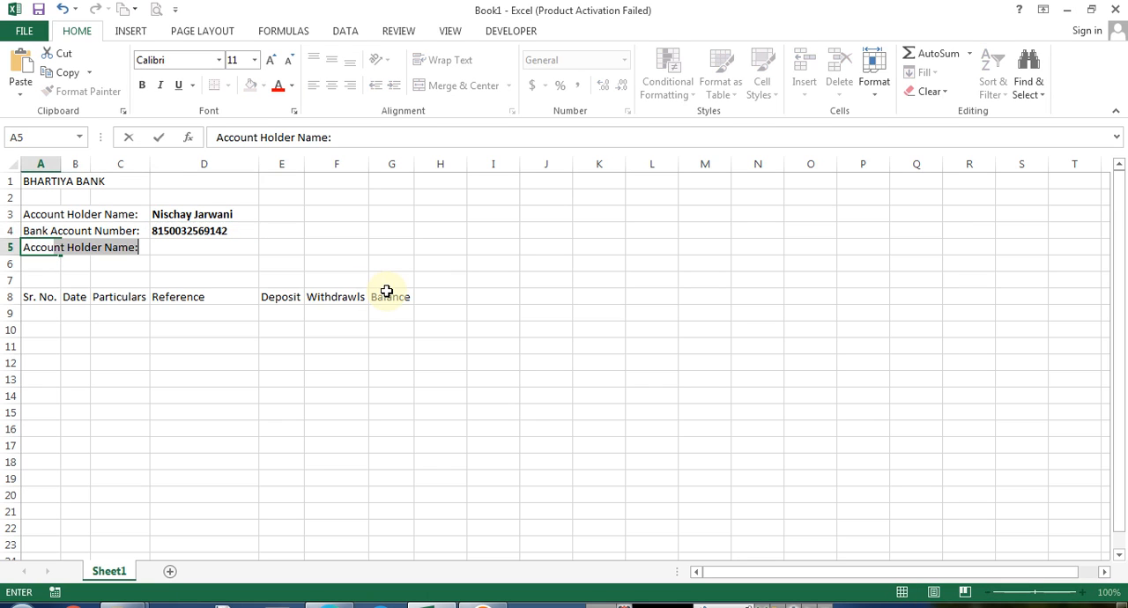
pyautogui.write('ccount Opening Date')
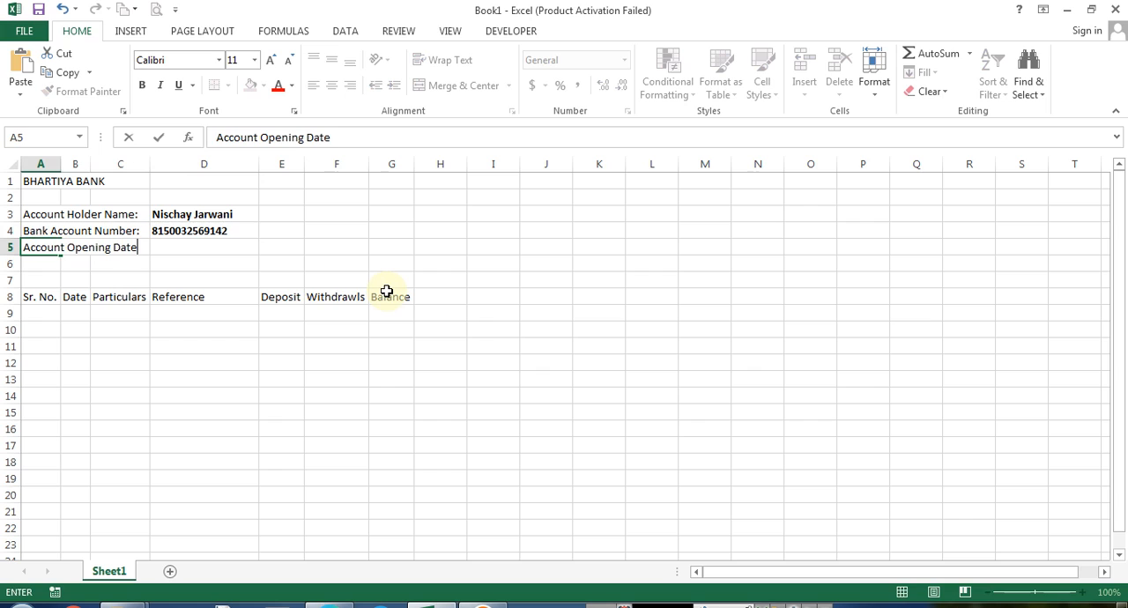
pyautogui.press('Tab')
pyautogui.press('Tab')
pyautogui.press('Tab')
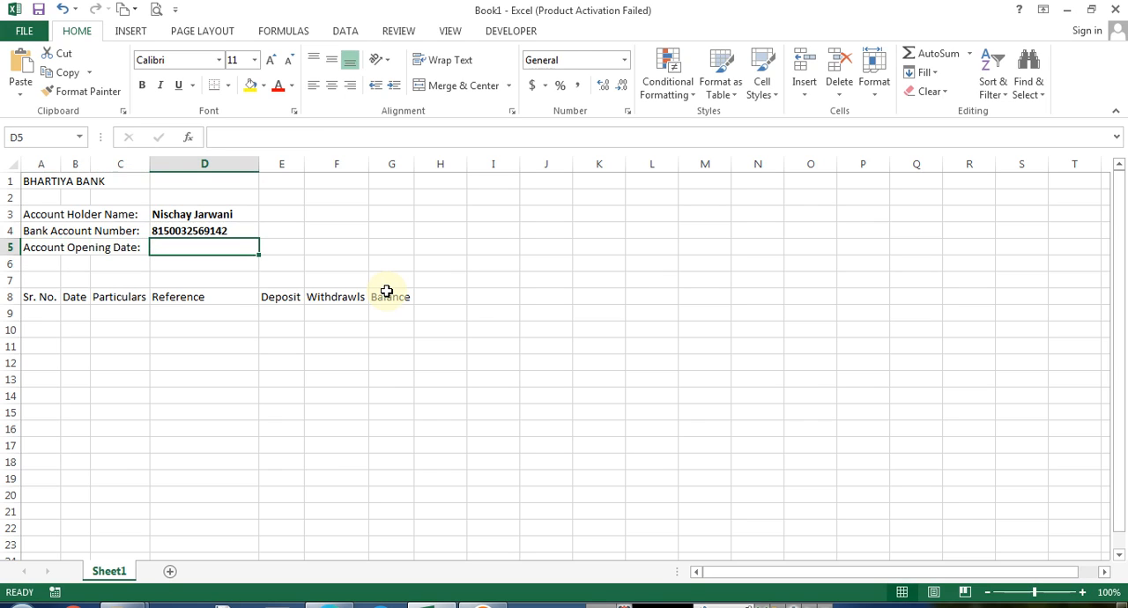
# Enter the opening date 01/01/2019 in D5, then left-align and bold it
pyautogui.write('1/1/2019')
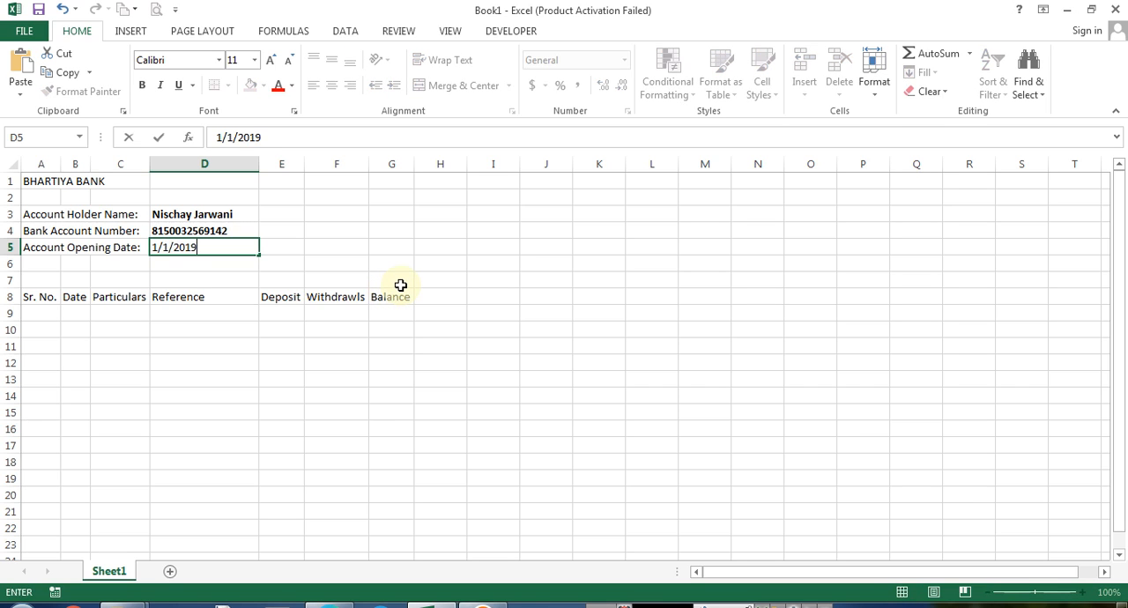
pyautogui.hotkey('ctrl', 'Return')
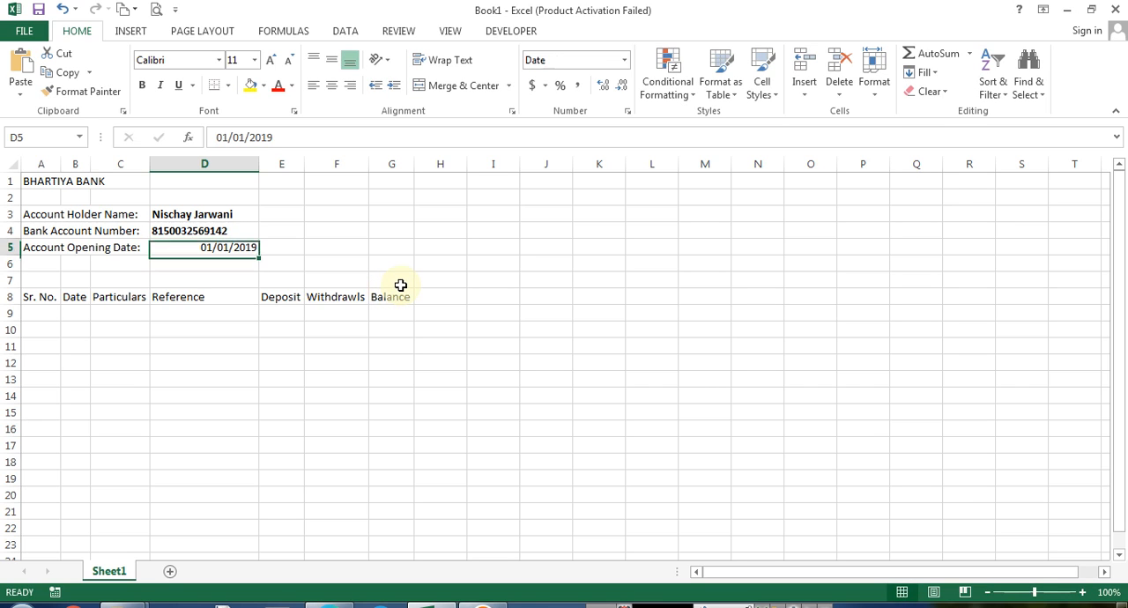
pyautogui.click(313, 85)
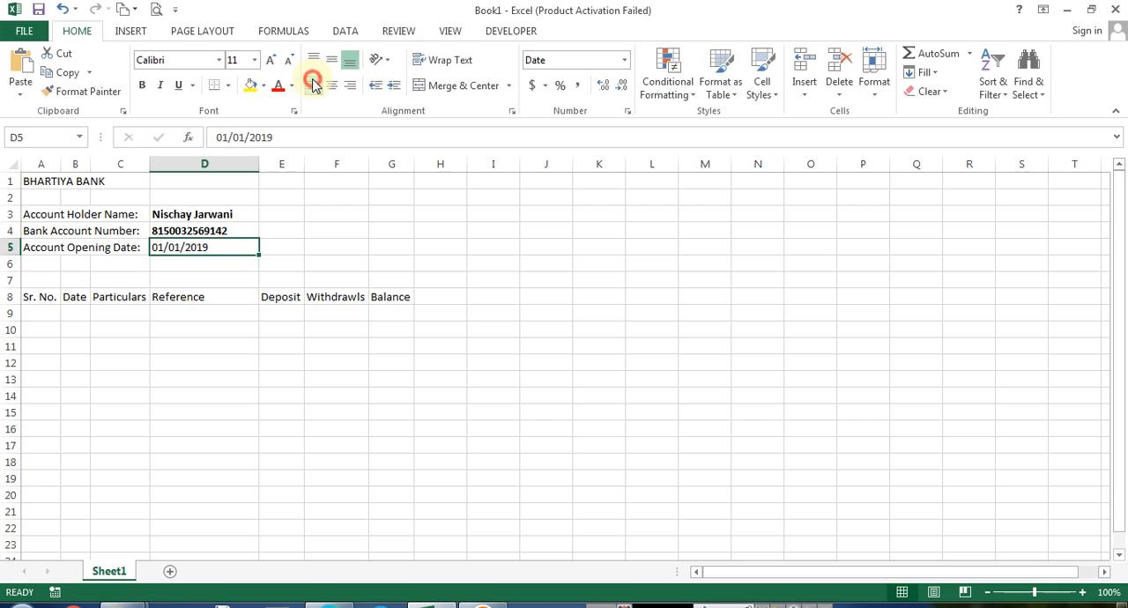
pyautogui.click(140, 84)
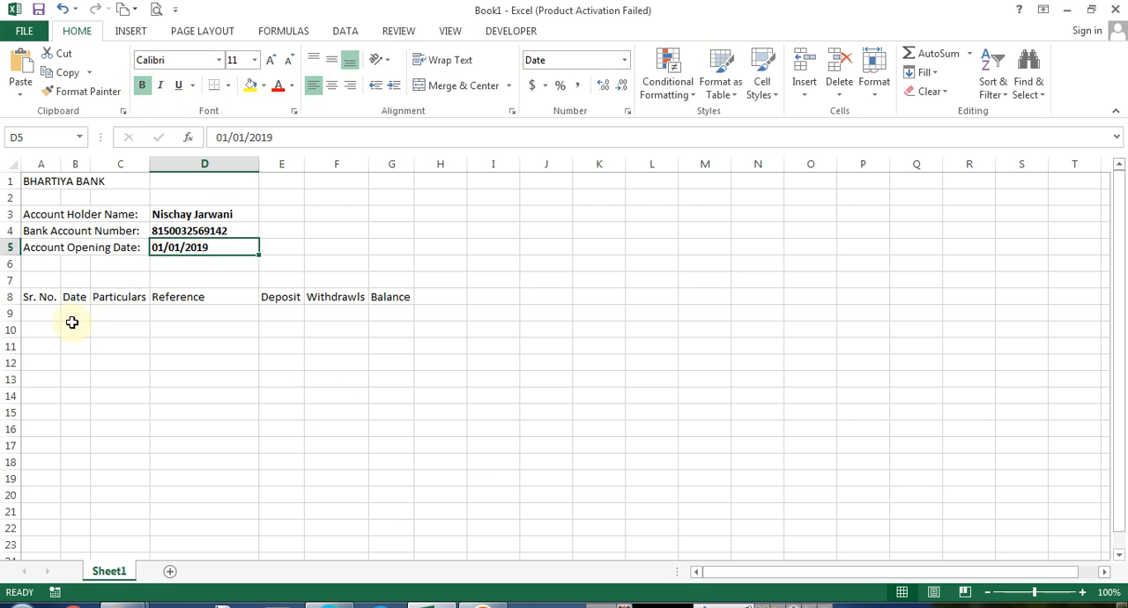
# Enter serial number 1 in A9 under the Sr. No. header
pyautogui.click(41, 315)
pyautogui.write('1')
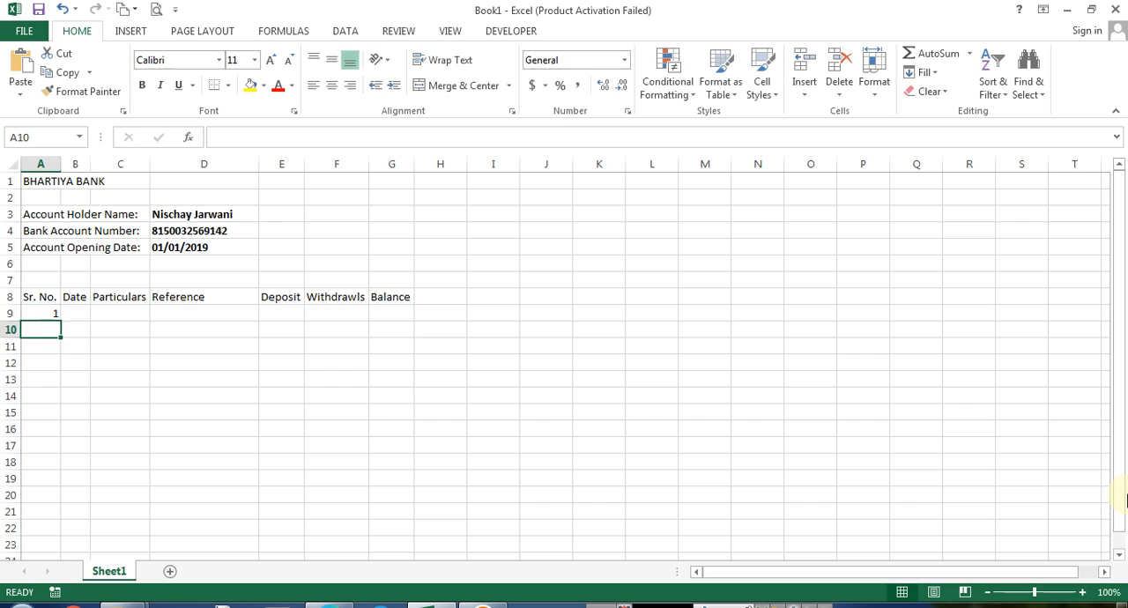
pyautogui.press('Tab')
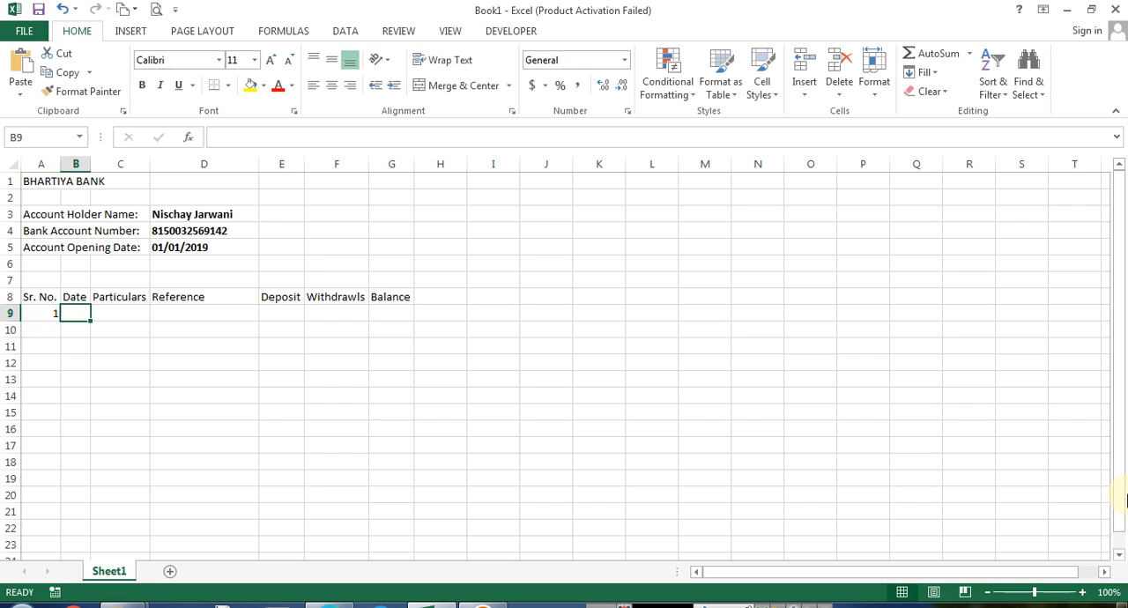
# Enter the date 01/01/2019 in B9 and autofit column B to its contents
pyautogui.write('1/1/2019')
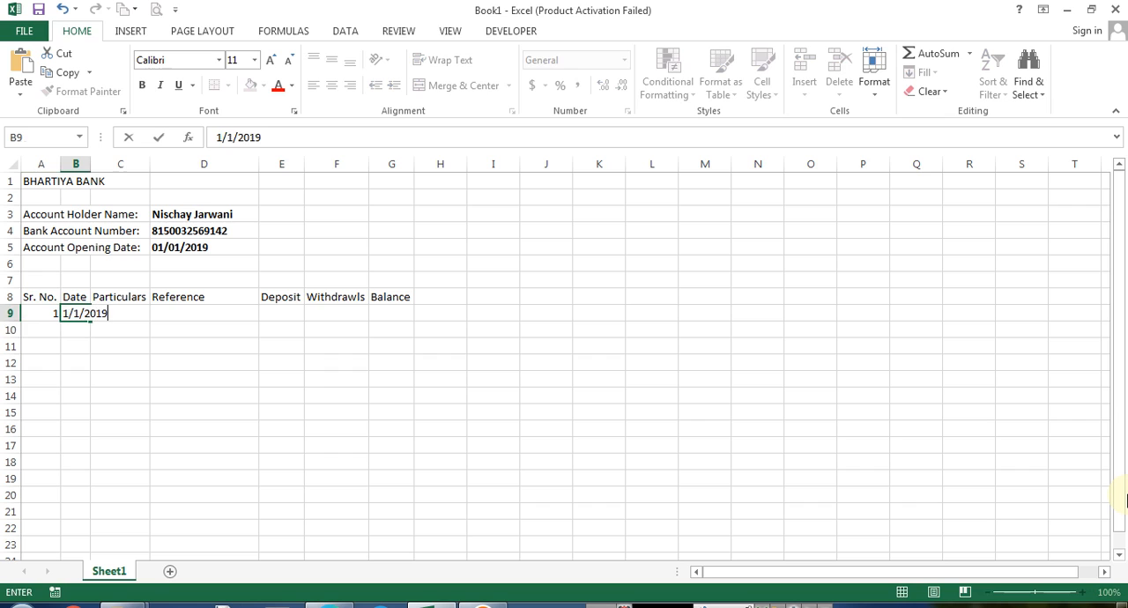
pyautogui.hotkey('ctrl', 'Return')
pyautogui.hotkey('alt', 'h')
pyautogui.press('o')
pyautogui.press('i')
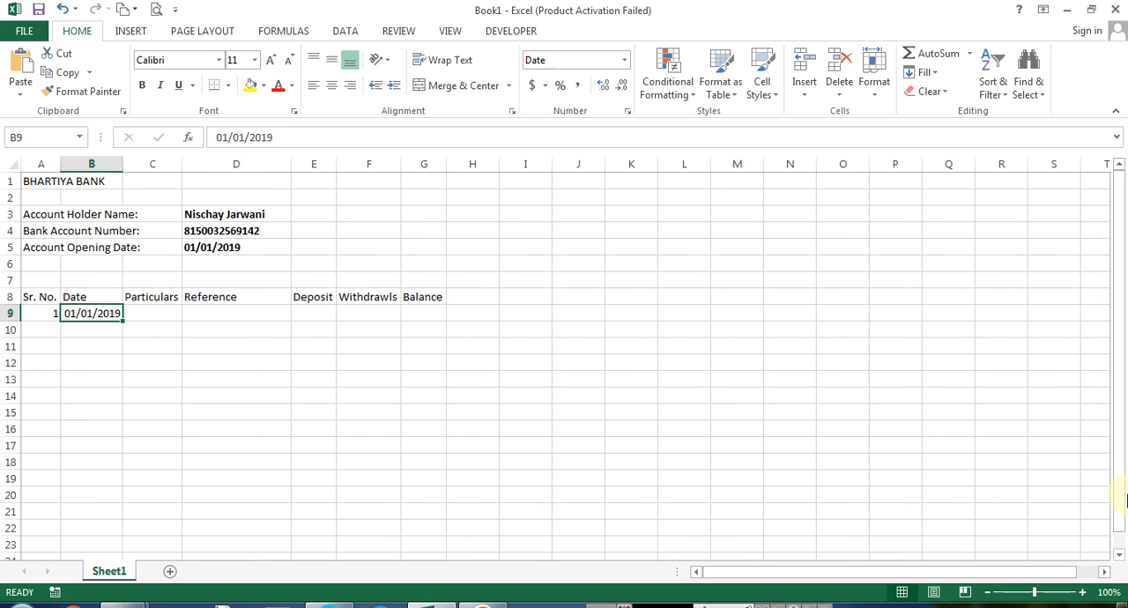
pyautogui.press('Tab')
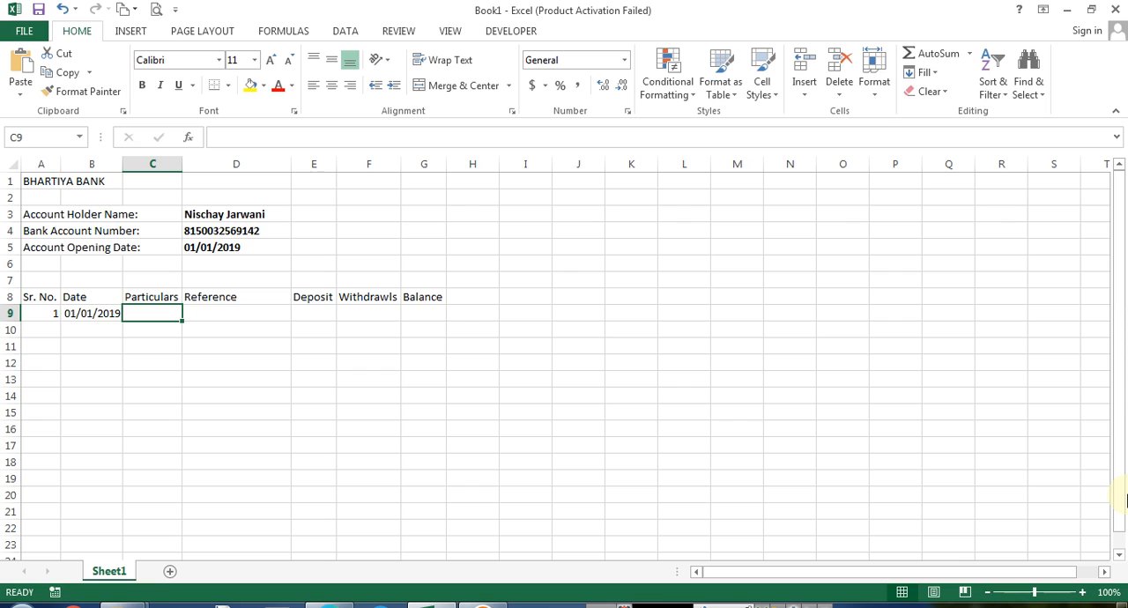
# Enter "Cash Deposit" as the first particulars entry in C9 and autofit column C
pyautogui.write('Cash Dep')
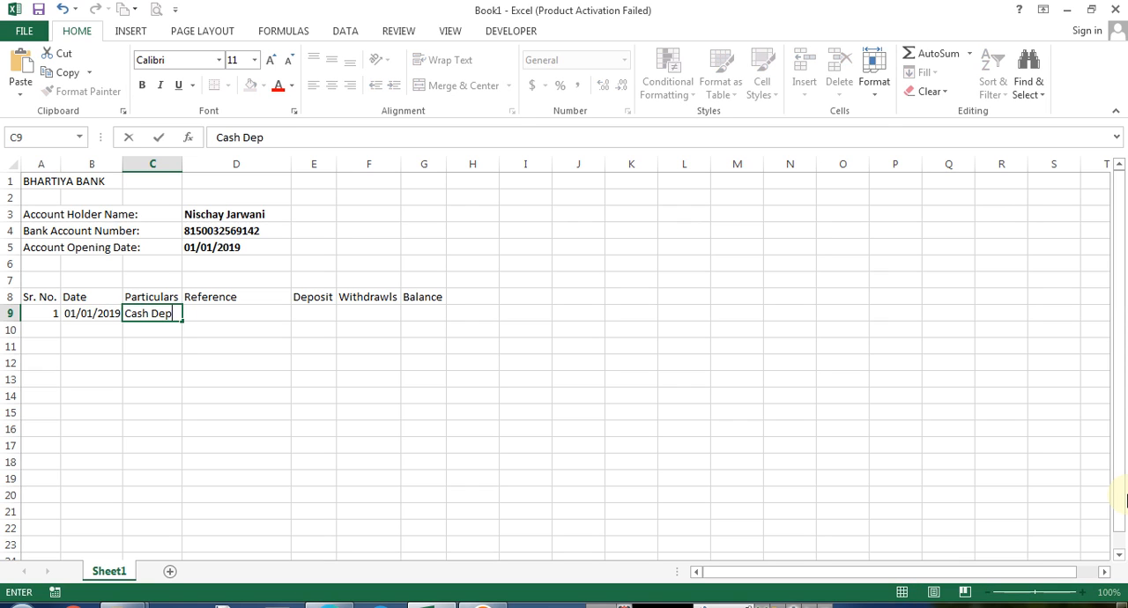
pyautogui.write('osit')
pyautogui.press('Return')
pyautogui.press('Up')
pyautogui.hotkey('alt', 'h')
pyautogui.press('o')
pyautogui.press('i')
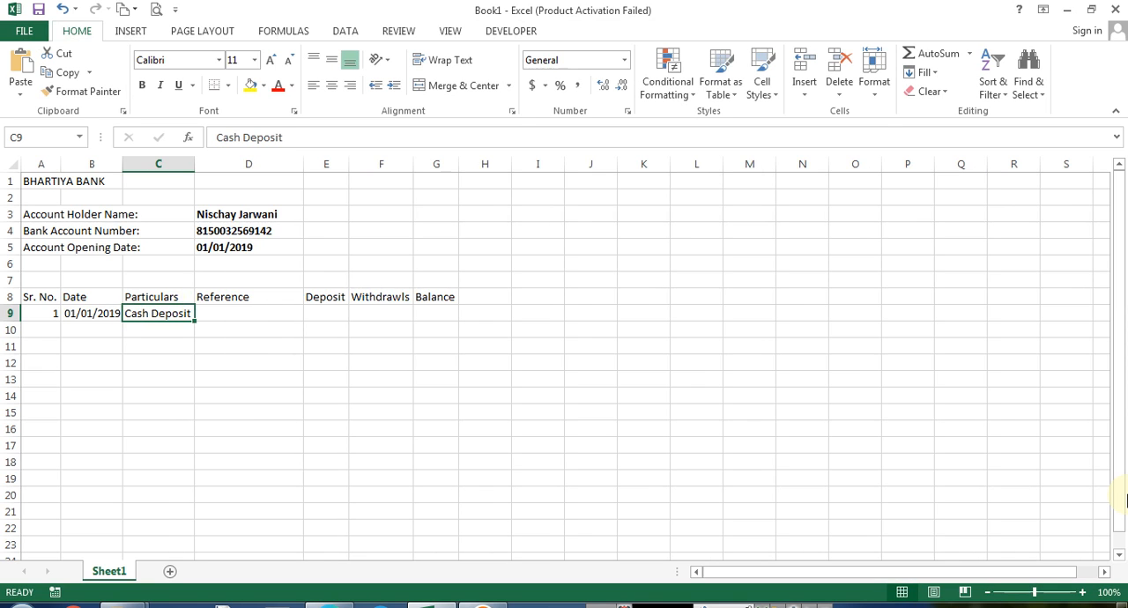
pyautogui.press('Tab')
# Replace the C9 entry with "Opening Balance" and autofit column C
pyautogui.press('Left')
pyautogui.write('PO')
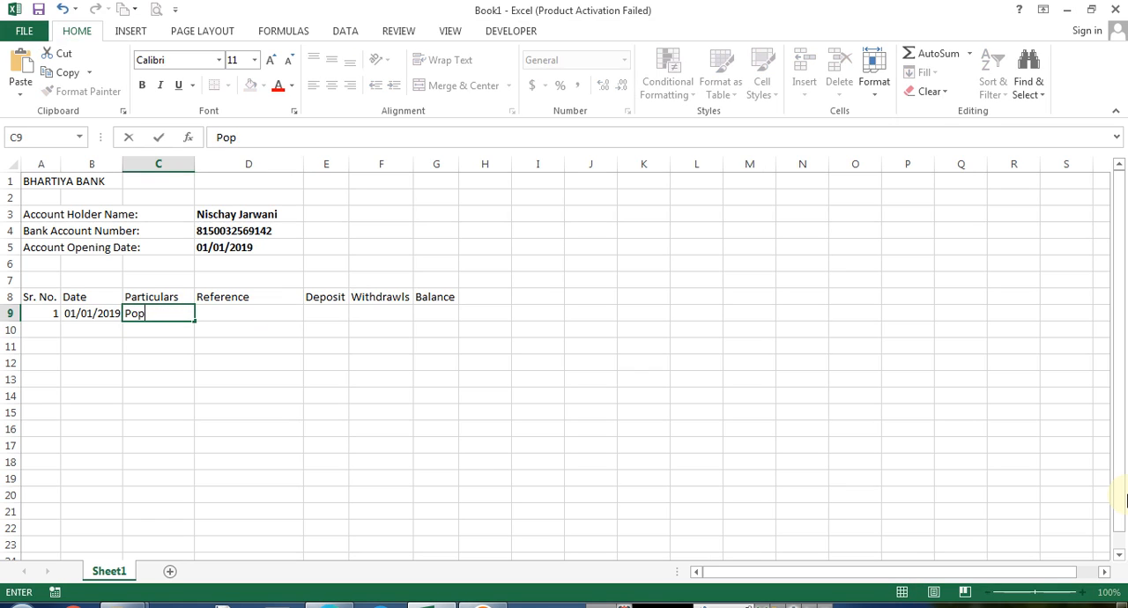
pyautogui.write('ening Bal')
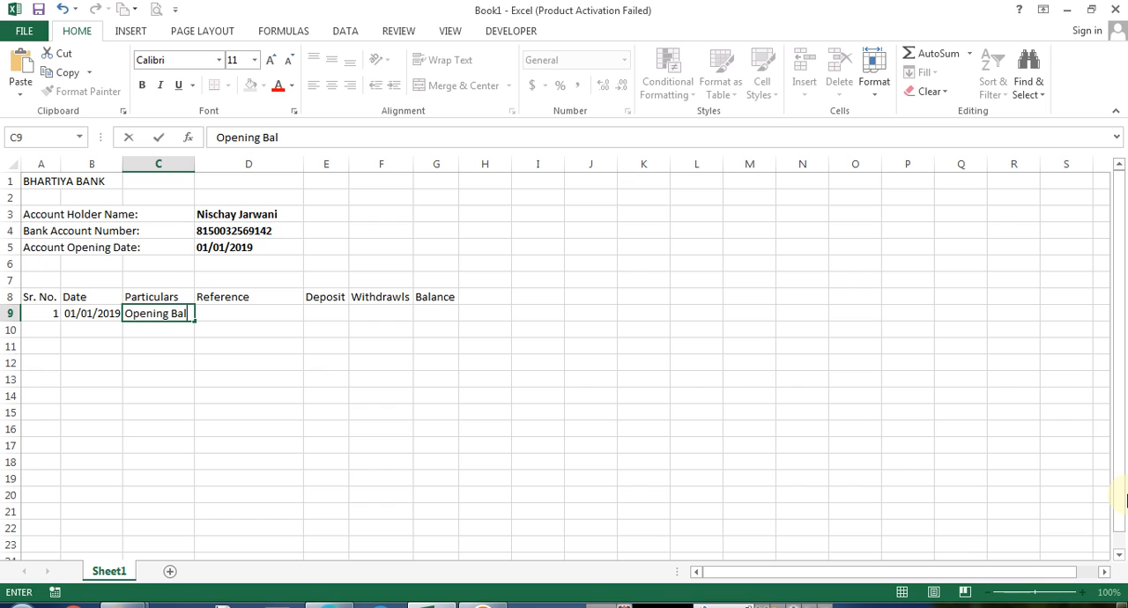
pyautogui.write('ance')
pyautogui.press('Return')
pyautogui.press('Up')
pyautogui.hotkey('alt', 'h')
pyautogui.press('o')
pyautogui.press('i')
# Enter 0 as the opening balance in G9 under Balance
pyautogui.press('Tab')
pyautogui.press('Tab')
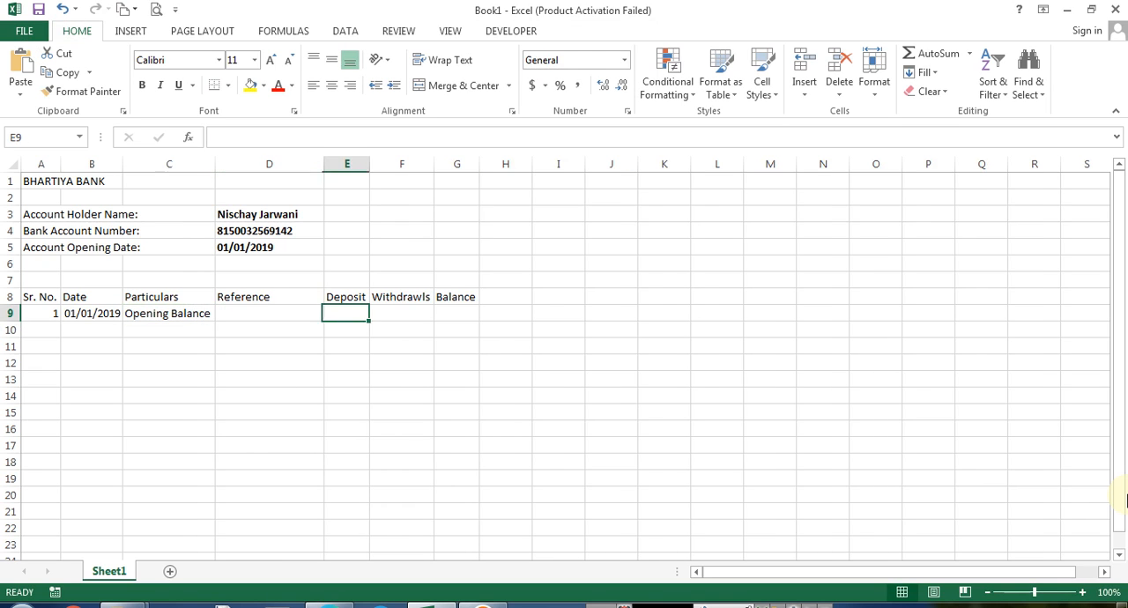
pyautogui.press('Tab')
pyautogui.press('Tab')
pyautogui.press('Tab')
pyautogui.press('Left')
pyautogui.write('0')
pyautogui.press('Return')
pyautogui.press('Up')
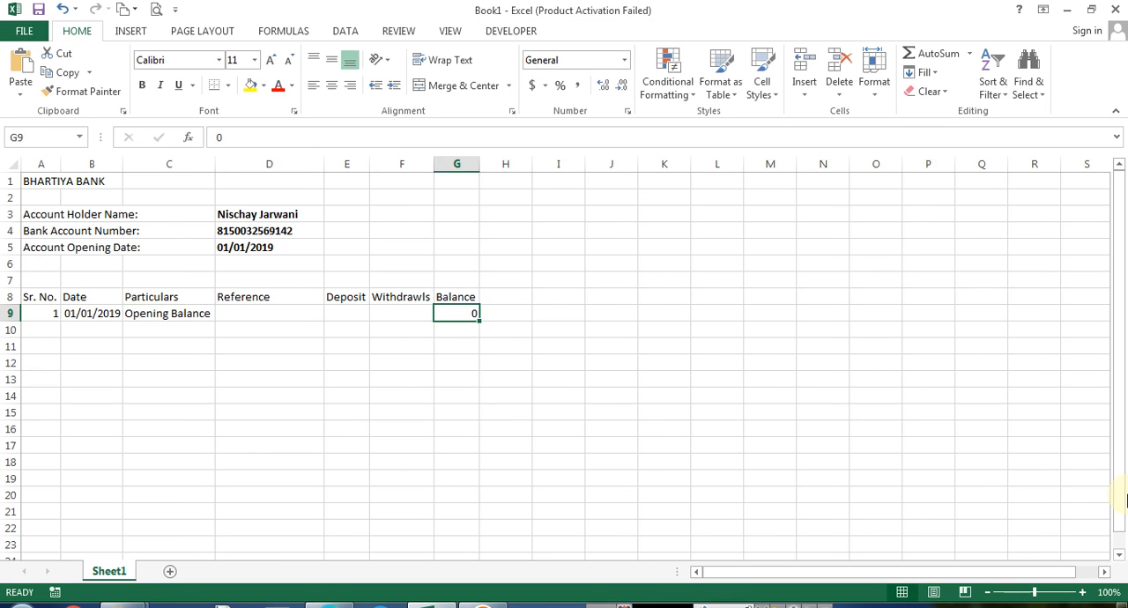
# Set the width of the Deposit, Withdrawls and Balance columns to 12
pyautogui.press('Left')
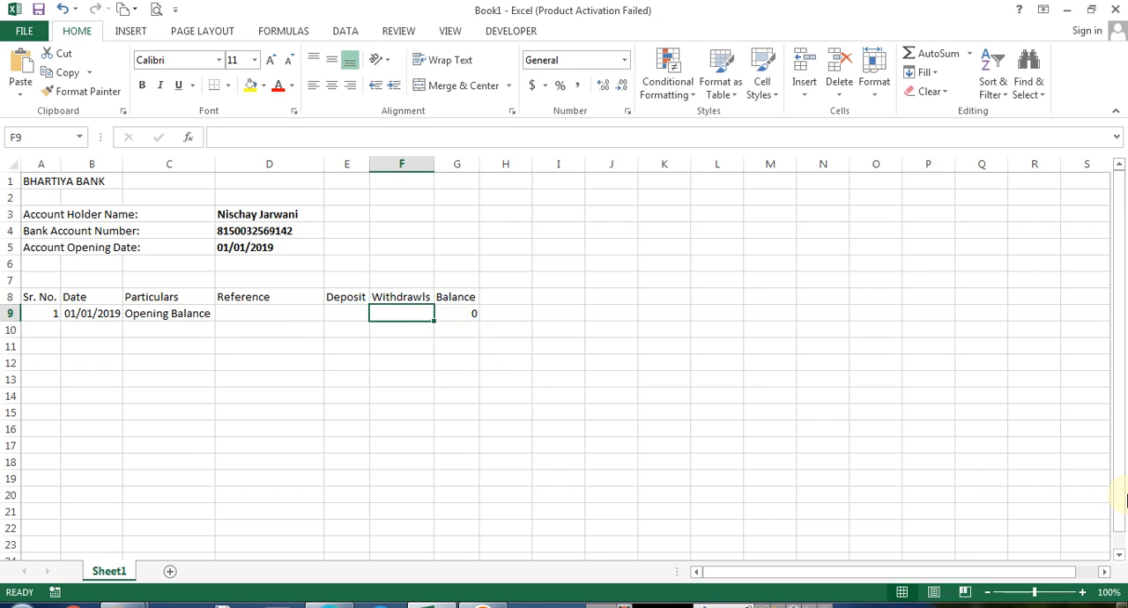
pyautogui.hotkey('alt', 'h')
pyautogui.press('o')
pyautogui.press('w')
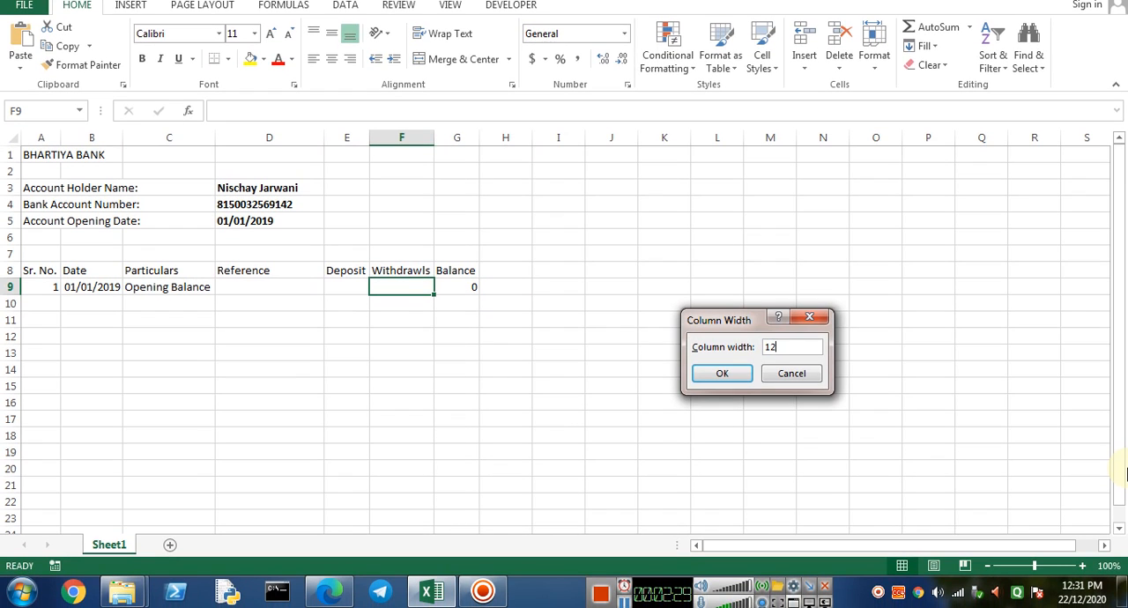
pyautogui.press('Return')
pyautogui.press('Left')
pyautogui.press('Right')
pyautogui.press('Right')
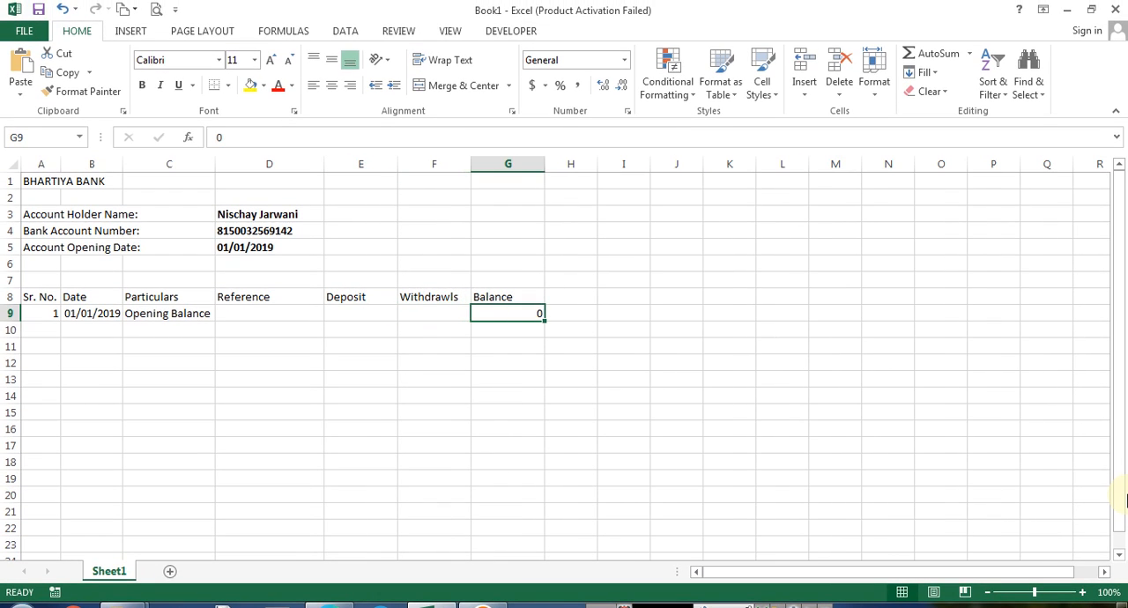
# Bold and center-align the transaction header row from Sr. No. to Balance
pyautogui.hotkey('ctrl', 'Left')
pyautogui.hotkey('ctrl', 'Left')
pyautogui.press('Up')
pyautogui.hotkey('ctrl', 'shift', 'Right')
pyautogui.hotkey('ctrl', 'b')
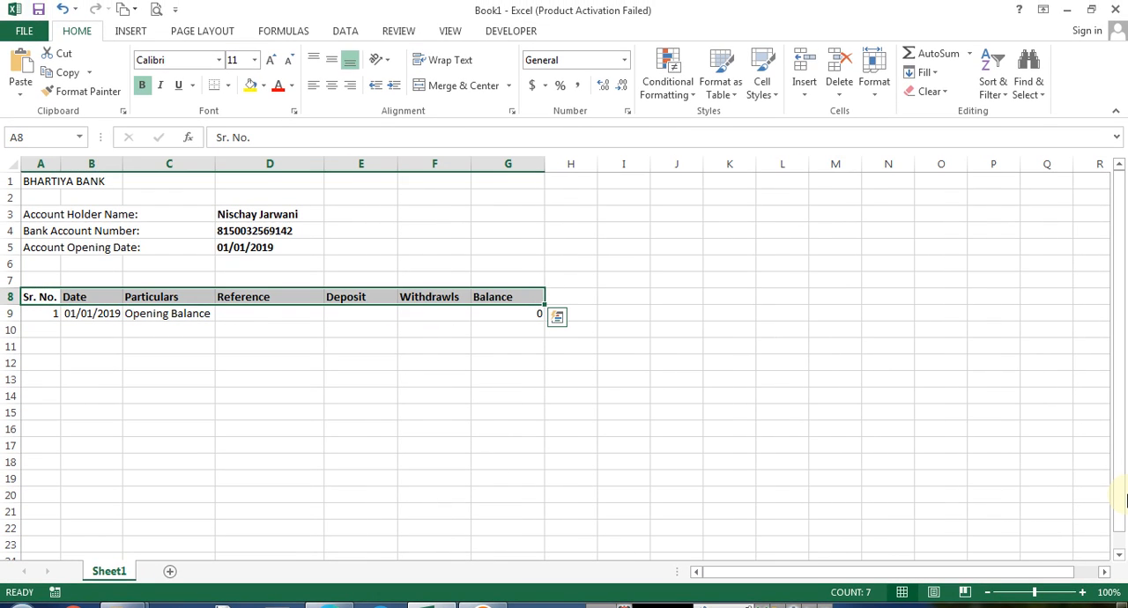
pyautogui.click(332, 85)
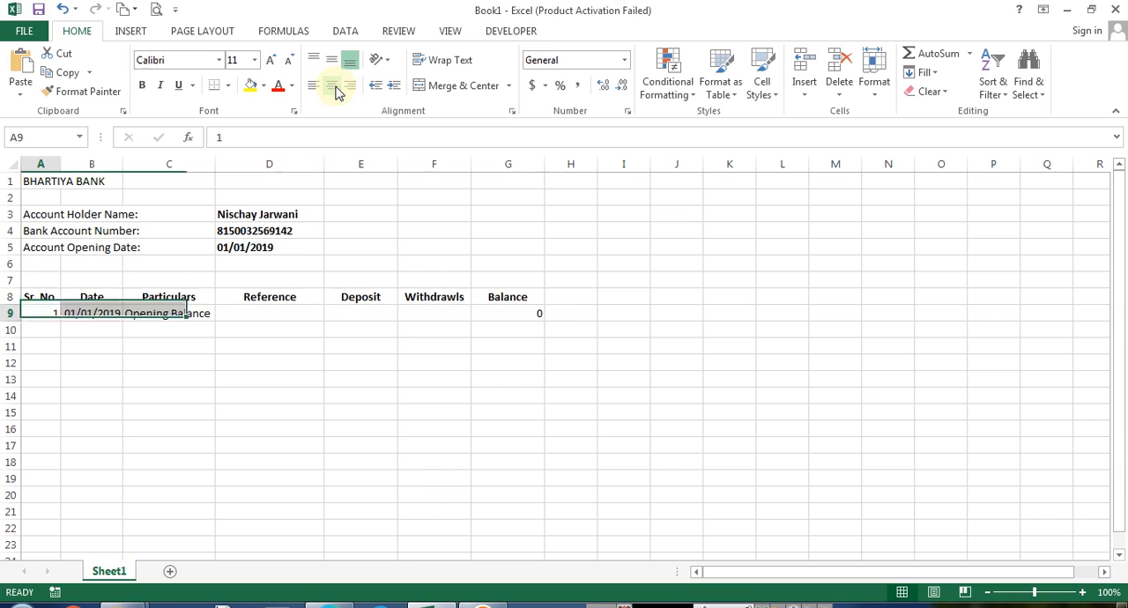
# Center-align the serial number, date and particulars entries from row 9 down to the sheet's end
pyautogui.press('Down')
pyautogui.hotkey('ctrl', 'shift', 'Down')
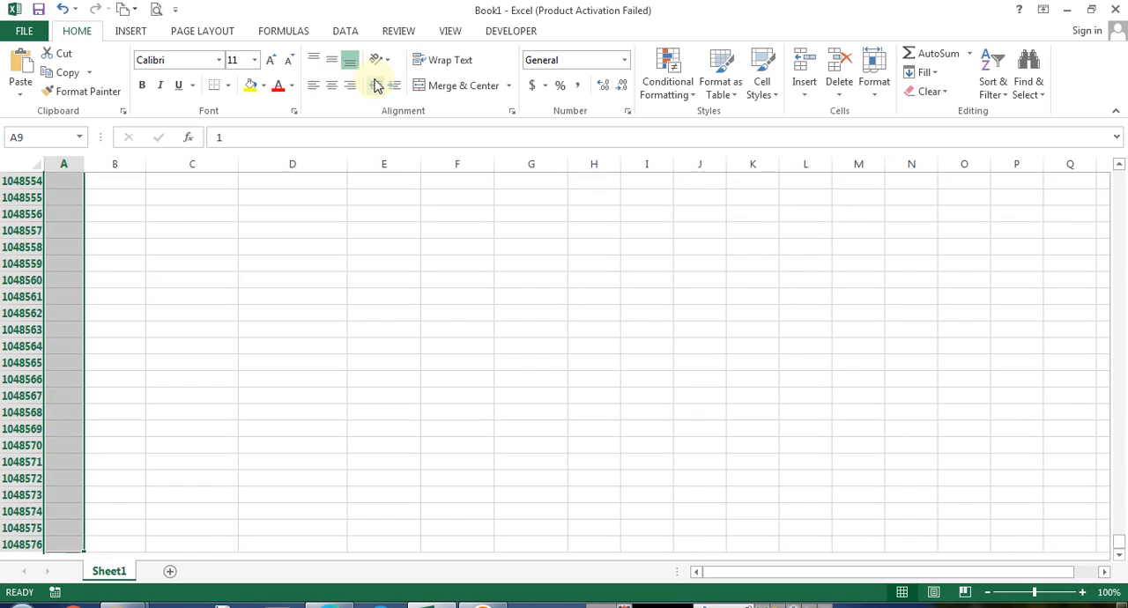
pyautogui.click(332, 86)
pyautogui.hotkey('ctrl', 'BackSpace')
pyautogui.press('Right')
pyautogui.hotkey('shift', 'Right')
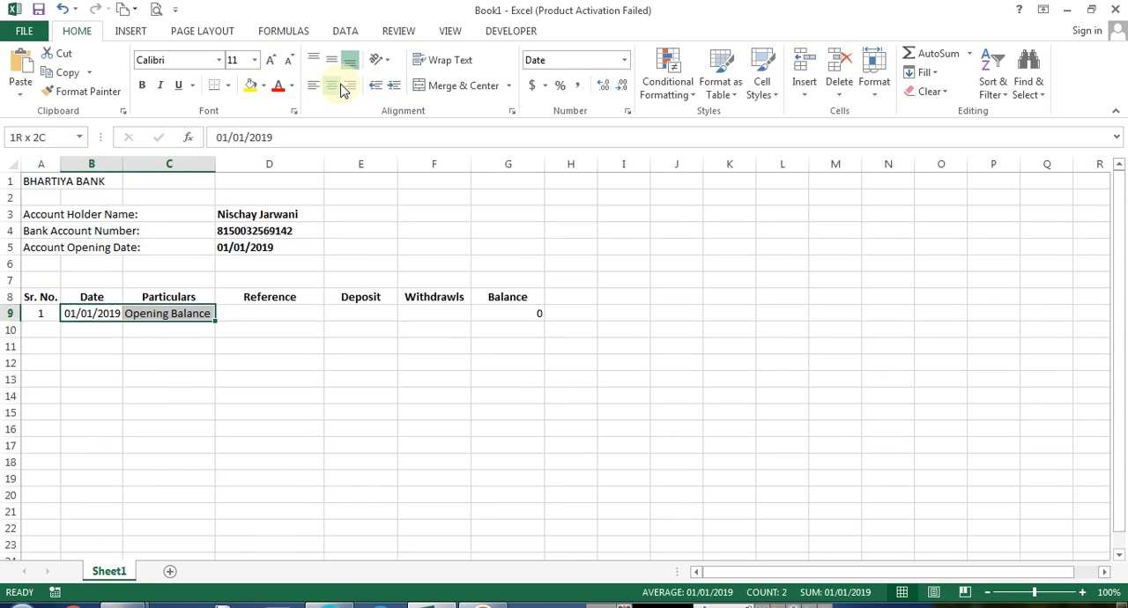
pyautogui.hotkey('ctrl', 'shift', 'Down')
pyautogui.hotkey('ctrl', 'BackSpace')
pyautogui.press('Left')
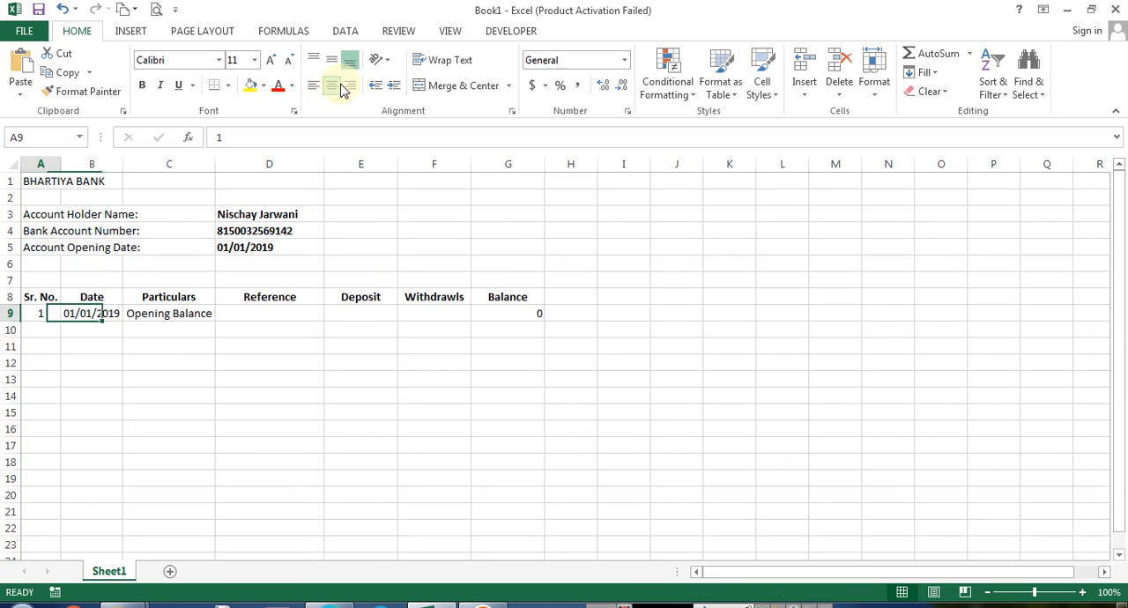
# Move the Particulars header and the Opening Balance entry into column D, replacing the Reference column
pyautogui.press('Down')
pyautogui.press('Right')
pyautogui.press('Right')
pyautogui.press('Up')
pyautogui.press('Up')
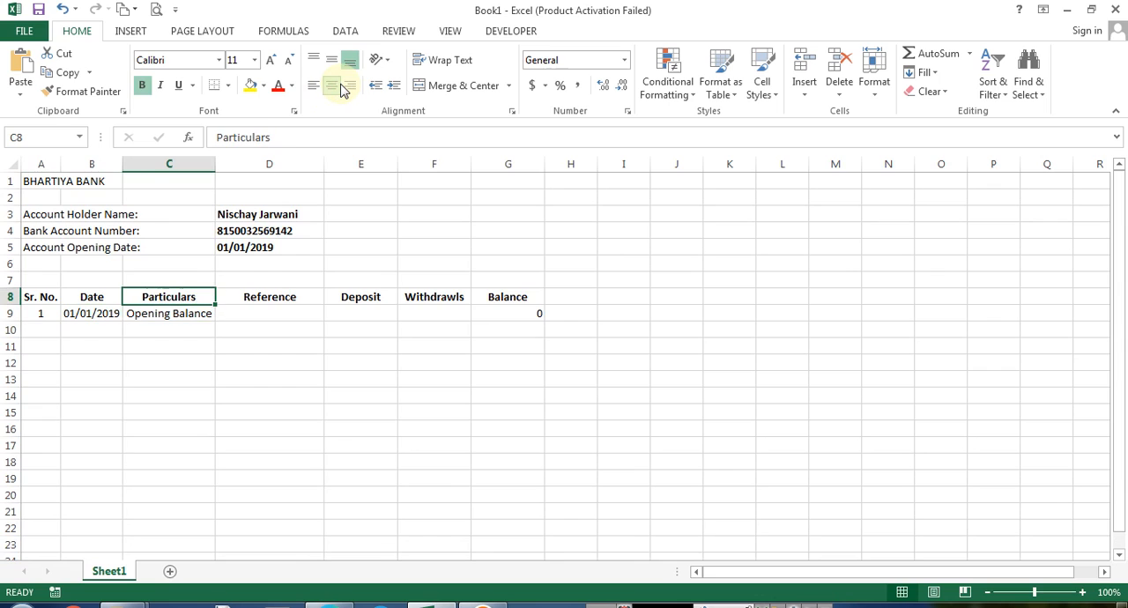
pyautogui.press('Right')
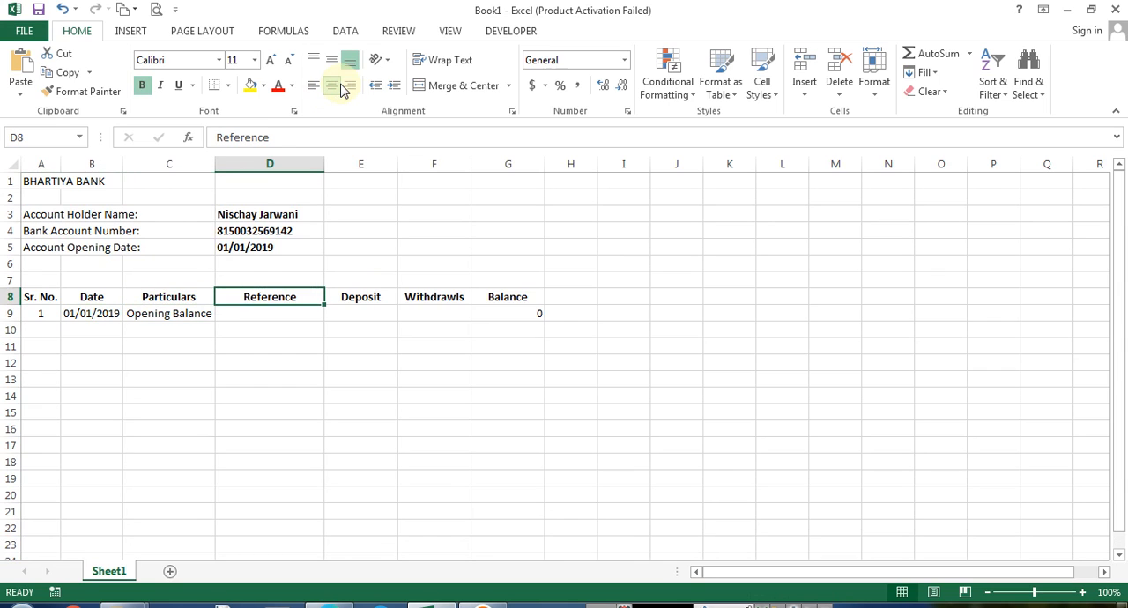
pyautogui.press('Left')
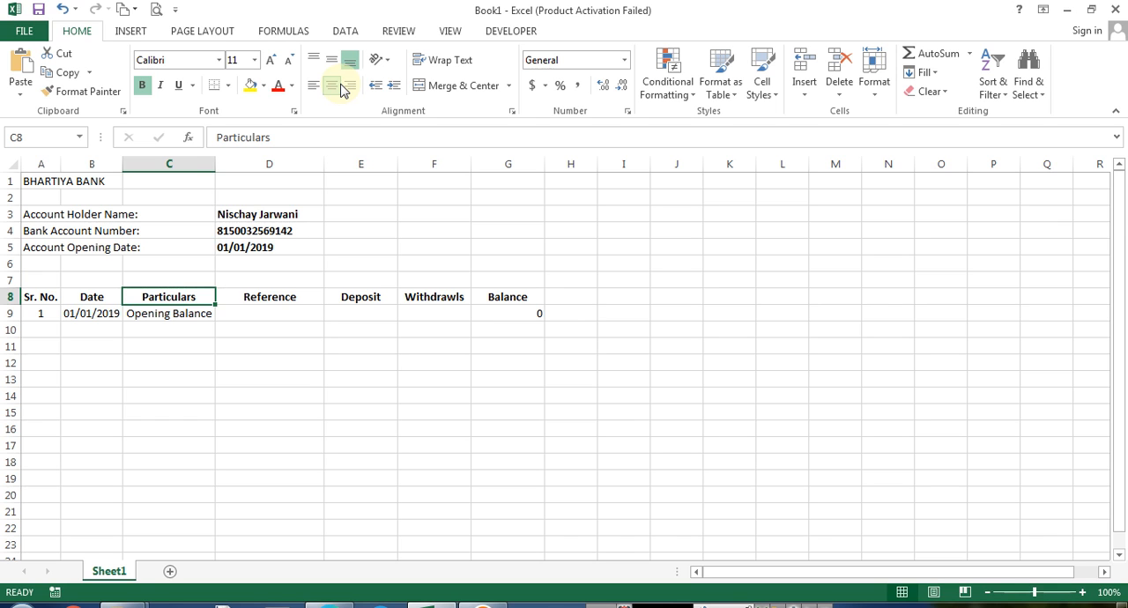
pyautogui.hotkey('ctrl', 'x')
pyautogui.press('Right')
pyautogui.press('Return')
pyautogui.press('Down')
pyautogui.press('Left')
pyautogui.hotkey('ctrl', 'x')
pyautogui.press('Right')
pyautogui.press('Return')
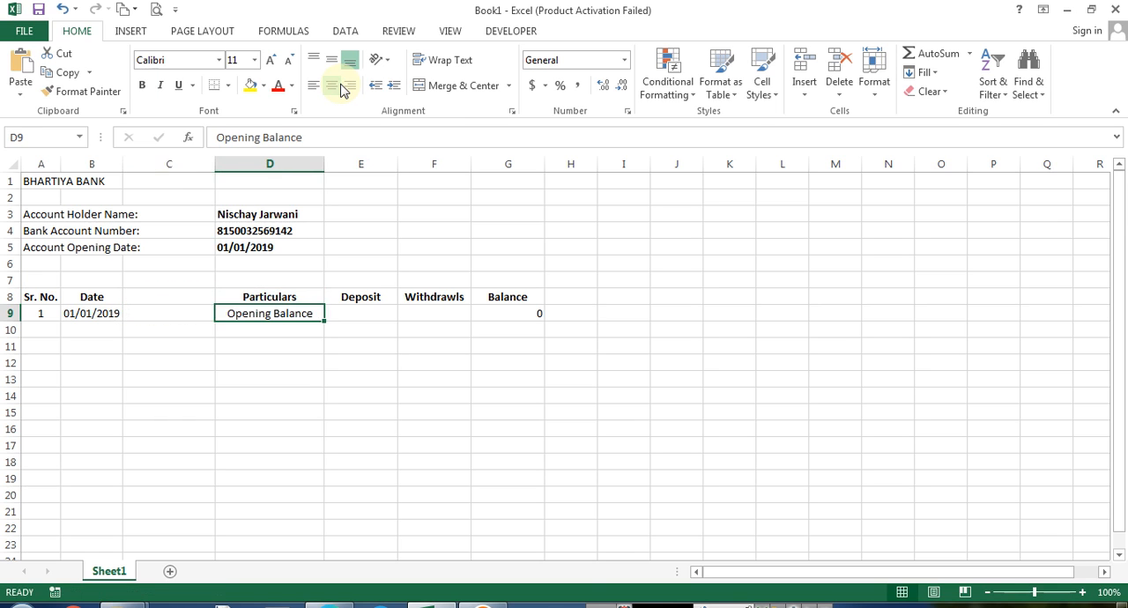
# Delete the now-empty column C entirely
pyautogui.press('Left')
pyautogui.hotkey('ctrl', '-')
pyautogui.press('Escape')
pyautogui.press('Menu')
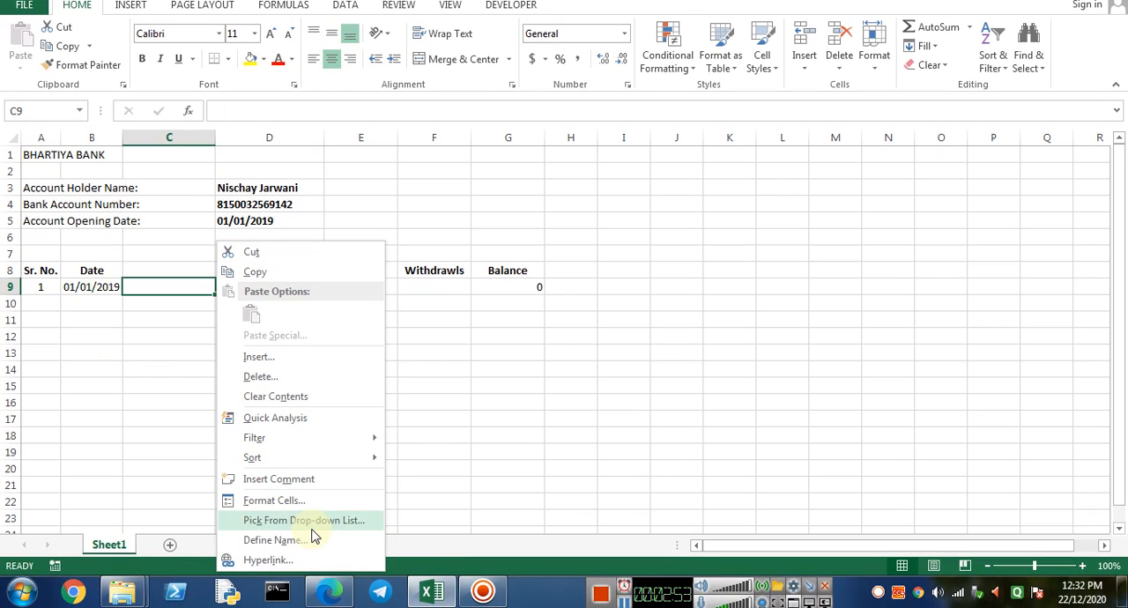
pyautogui.click(277, 377)
pyautogui.click(259, 387)
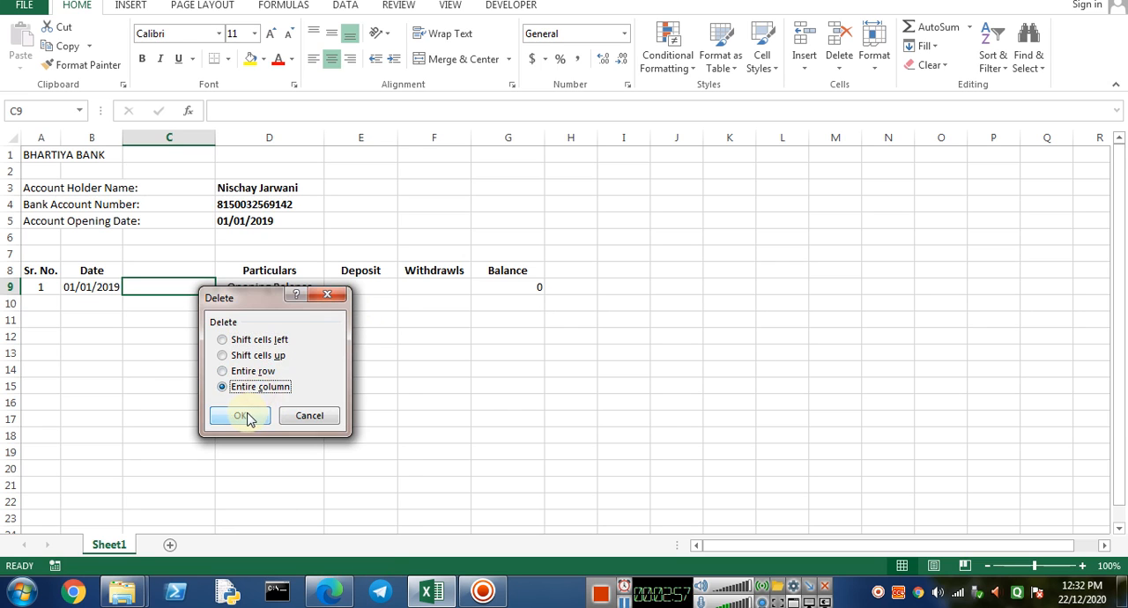
pyautogui.click(248, 418)
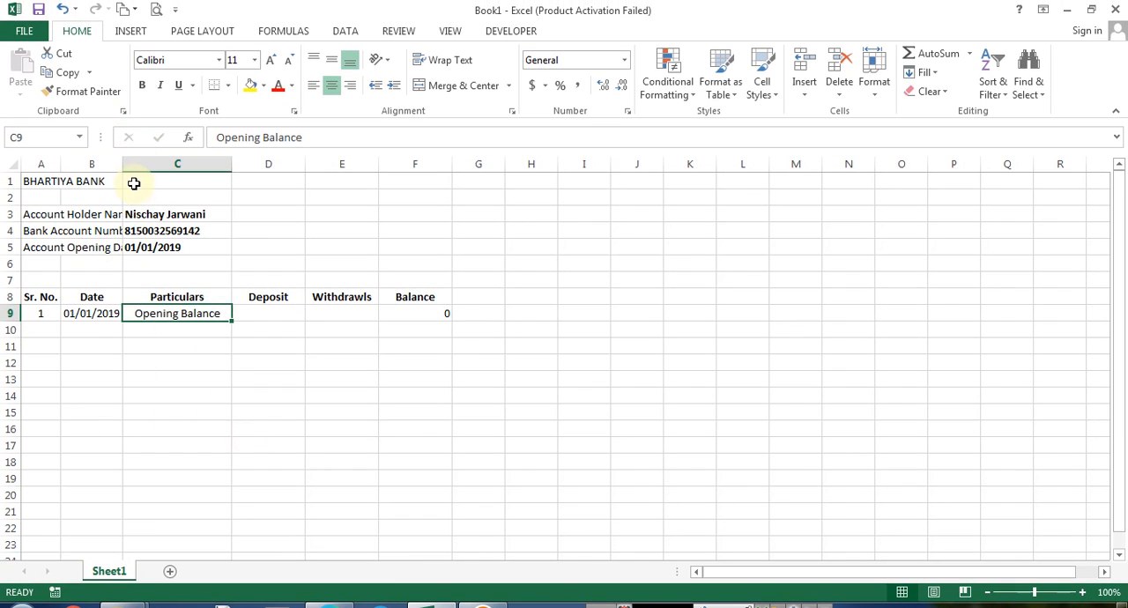
pyautogui.click(149, 218)
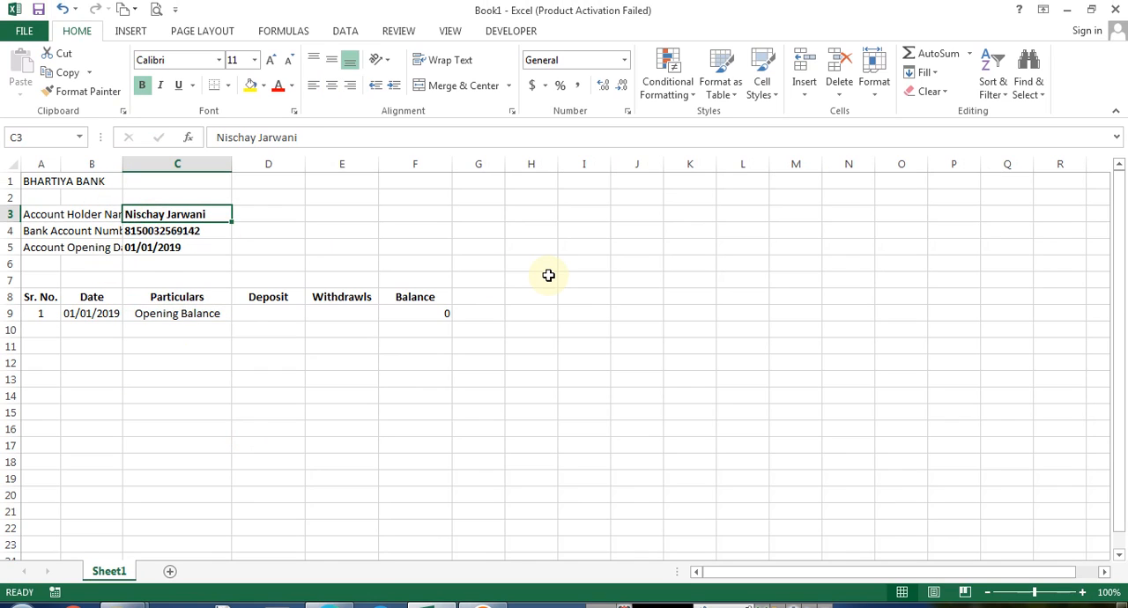
pyautogui.hotkey('shift', 'Down')
pyautogui.hotkey('shift', 'Down')
pyautogui.hotkey('ctrl', 'x')
pyautogui.press('Right')
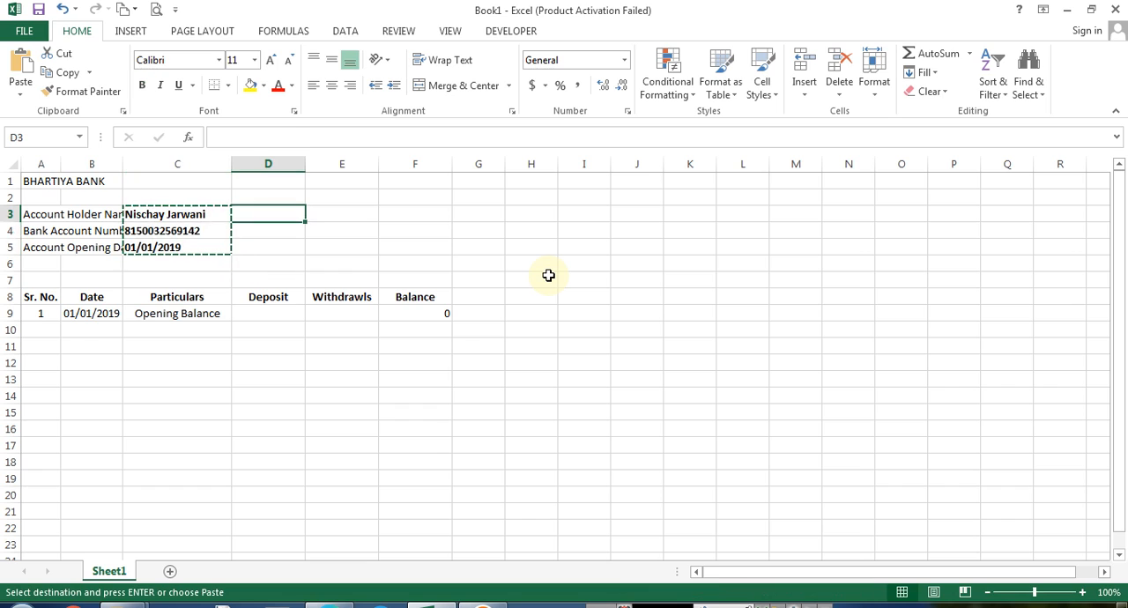
pyautogui.hotkey('ctrl', 'v')
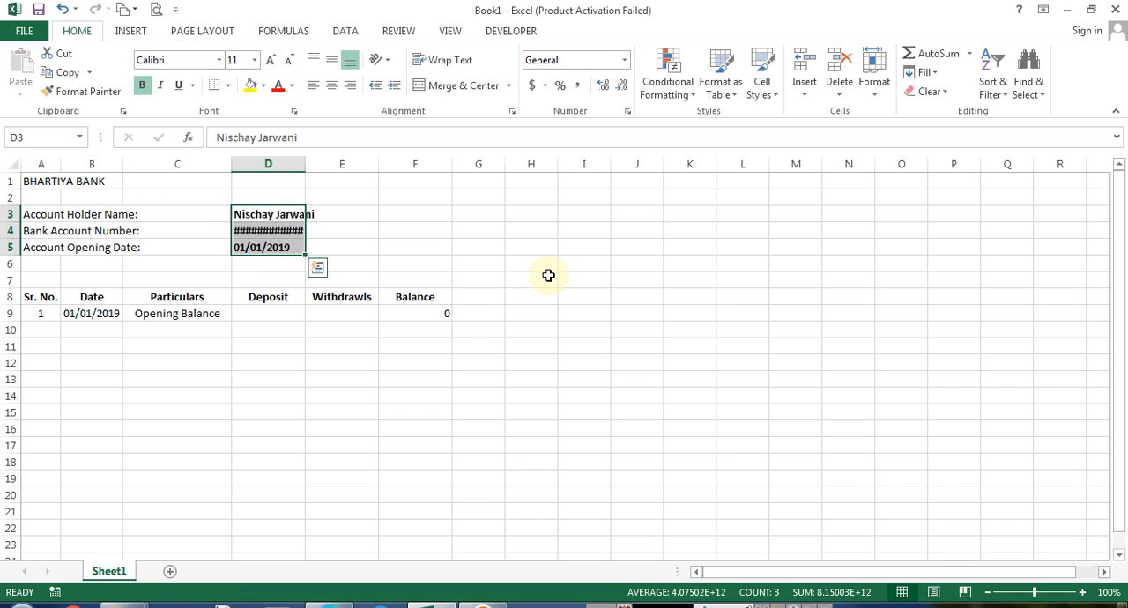
pyautogui.hotkey('ctrl', 'z')
# Widen columns B and A so the account detail labels fit fully
pyautogui.press('Home')
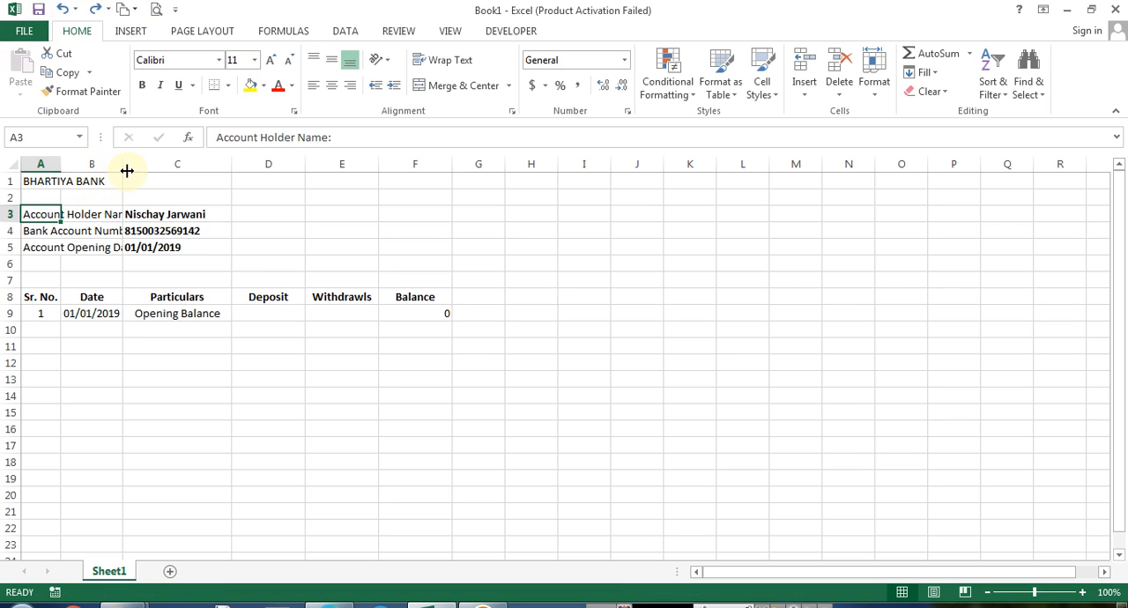
pyautogui.moveTo(127, 170); pyautogui.dragTo(150, 170)
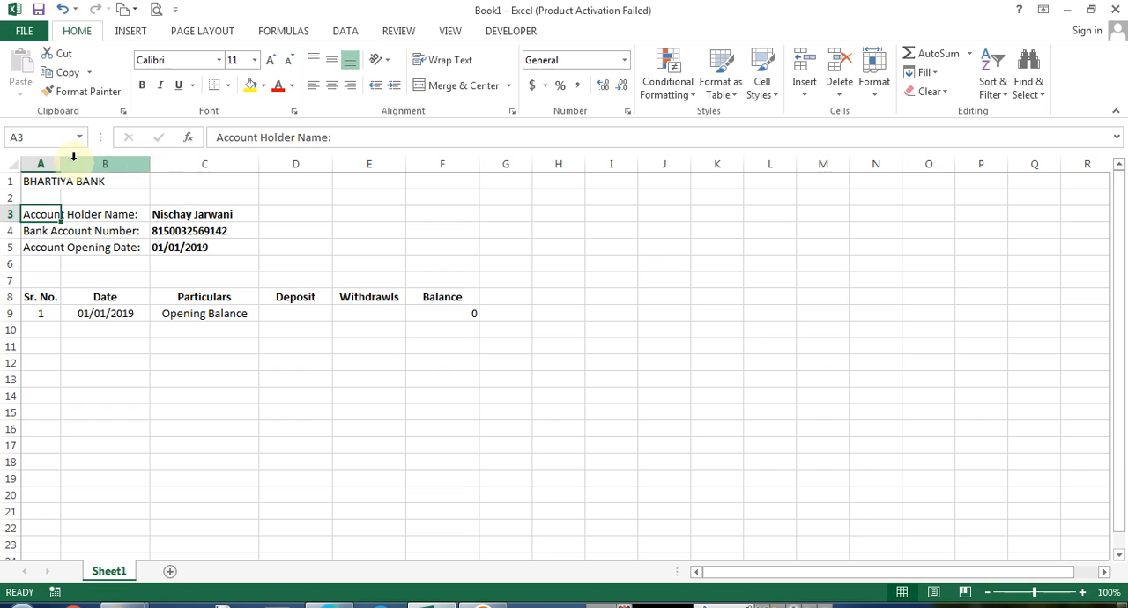
pyautogui.moveTo(61, 161); pyautogui.dragTo(73, 161)
pyautogui.click(140, 256)
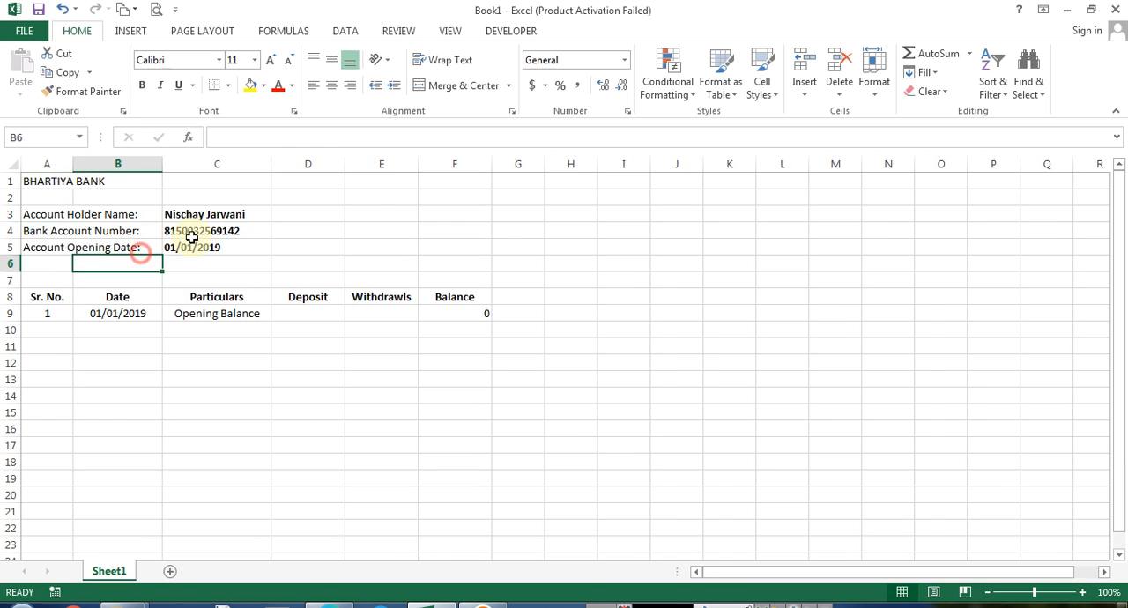
pyautogui.moveTo(196, 216); pyautogui.dragTo(196, 244)
pyautogui.click(325, 238)
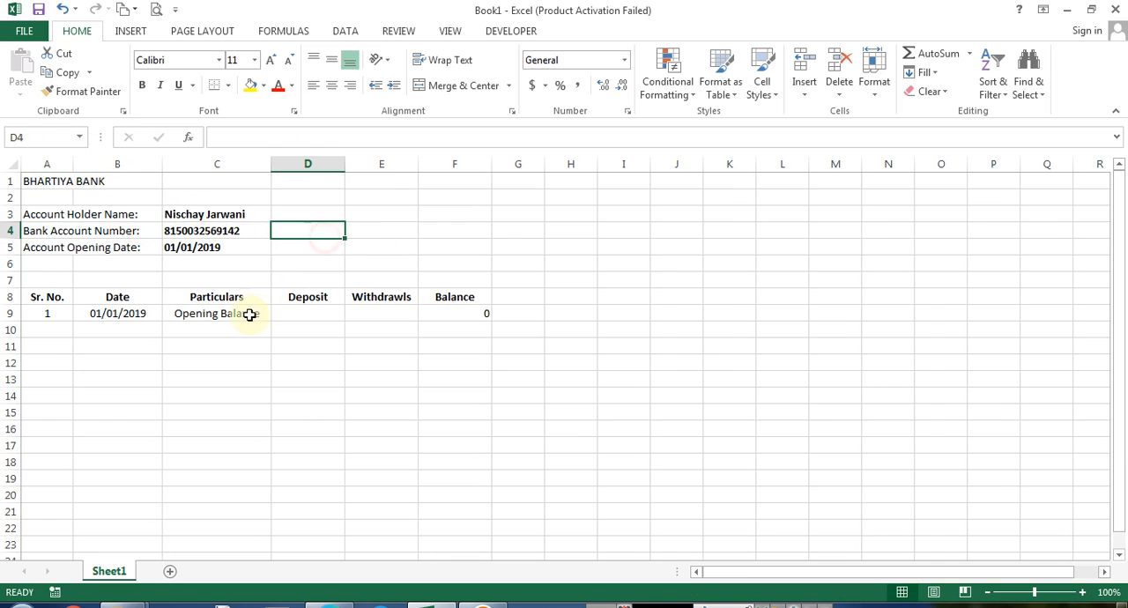
pyautogui.click(251, 315)
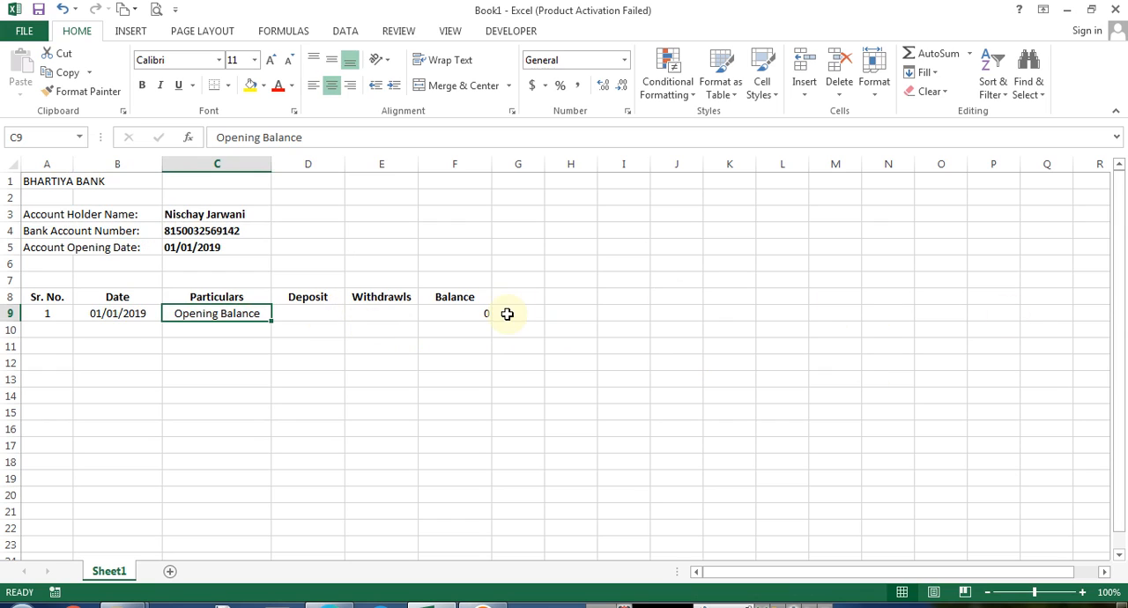
pyautogui.click(474, 314)
# Format the Deposit, Withdrawls and Balance cells of row 9 to show two decimal places
pyautogui.moveTo(335, 314); pyautogui.dragTo(458, 314)
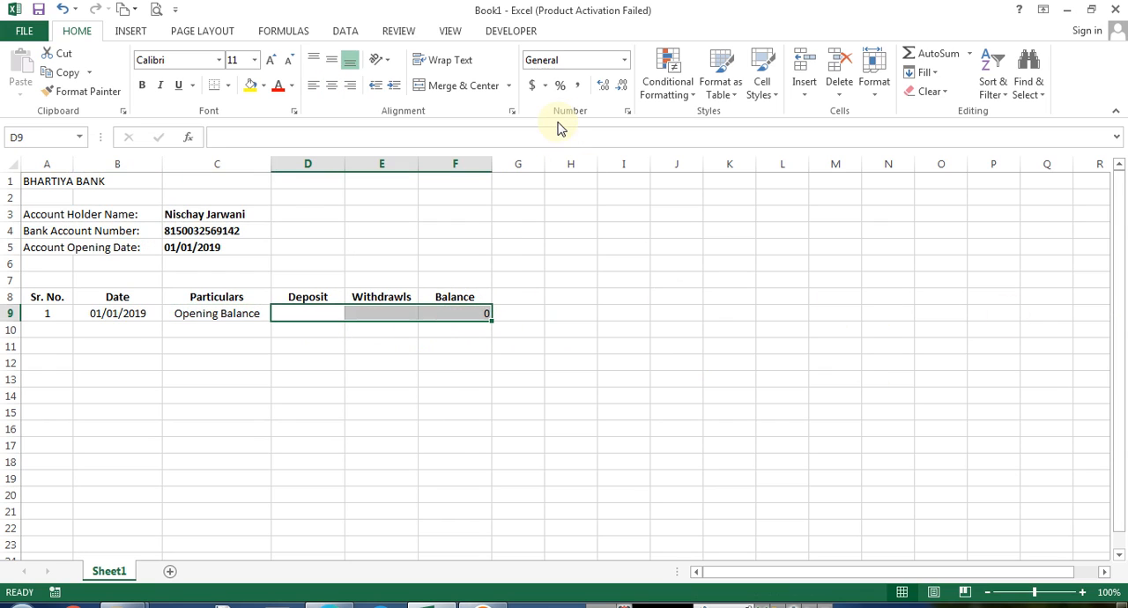
pyautogui.press('Tab')
pyautogui.press('Tab')
pyautogui.click(602, 85)
pyautogui.click(603, 85)
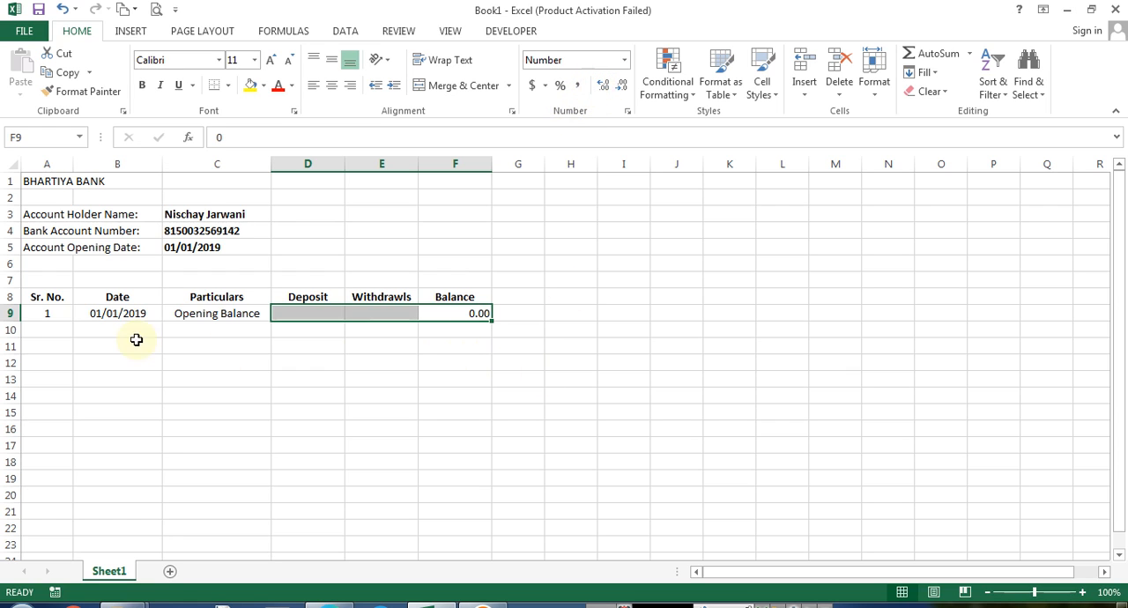
# Enter the formula =A9+1 in A10 to continue the serial numbers
pyautogui.click(45, 329)
pyautogui.press('Up')
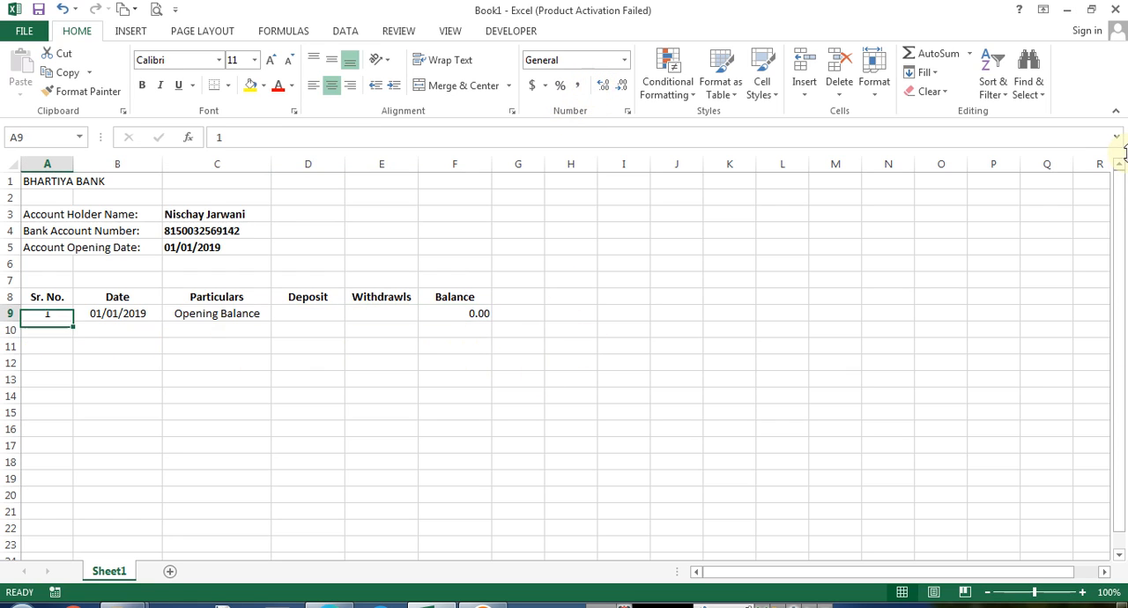
pyautogui.press('F2')
pyautogui.press('Return')
pyautogui.press('F2')
pyautogui.press('Escape')
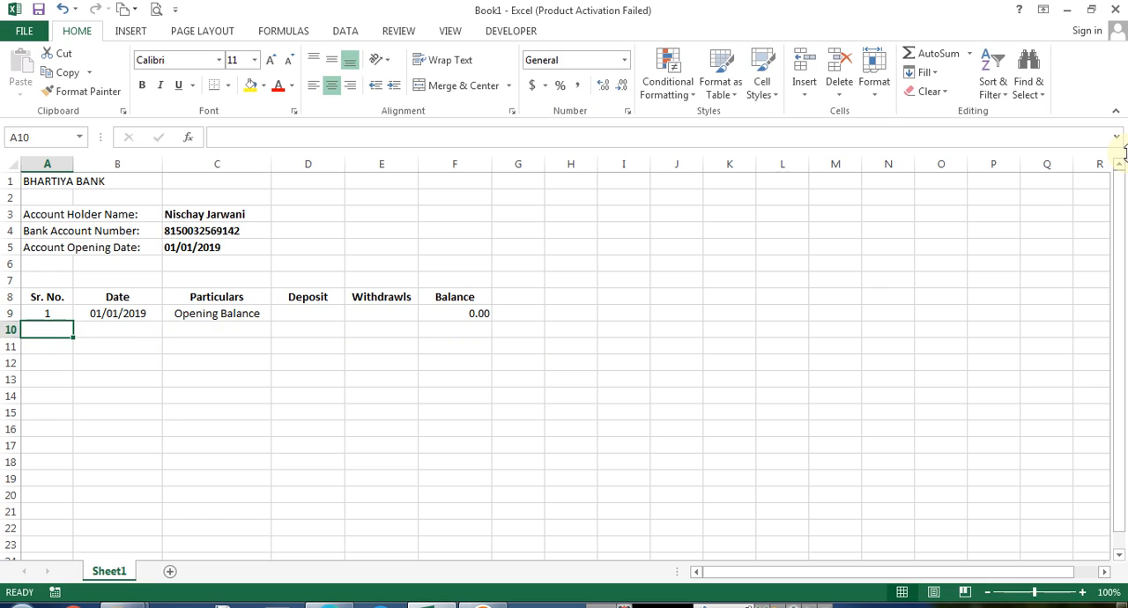
pyautogui.write('=A9+1')
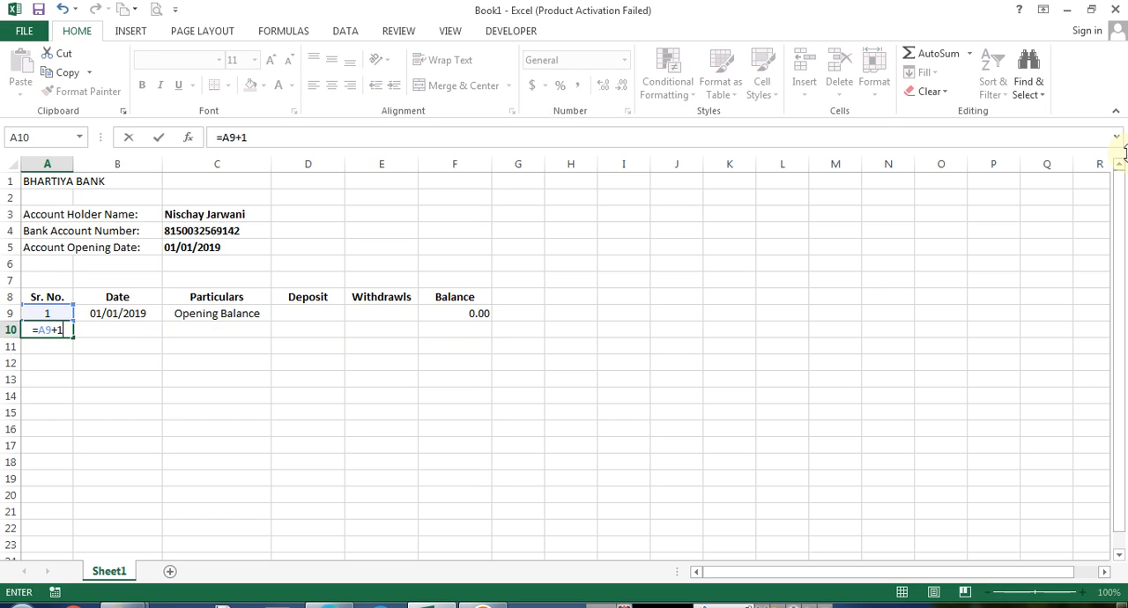
pyautogui.press('Return')
# Copy the serial number formula down column A through row 23
pyautogui.press('Up')
pyautogui.hotkey('ctrl', 'c')
pyautogui.hotkey('shift', 'Down')
pyautogui.hotkey('shift', 'Down')
pyautogui.hotkey('shift', 'Down')
pyautogui.hotkey('shift', 'Down')
pyautogui.hotkey('shift', 'Down')
pyautogui.hotkey('shift', 'Down')
pyautogui.hotkey('shift', 'Down')
pyautogui.hotkey('shift', 'Down')
pyautogui.hotkey('shift', 'Down')
pyautogui.hotkey('shift', 'Down')
pyautogui.hotkey('shift', 'Down')
pyautogui.hotkey('shift', 'Down')
pyautogui.hotkey('shift', 'Down')
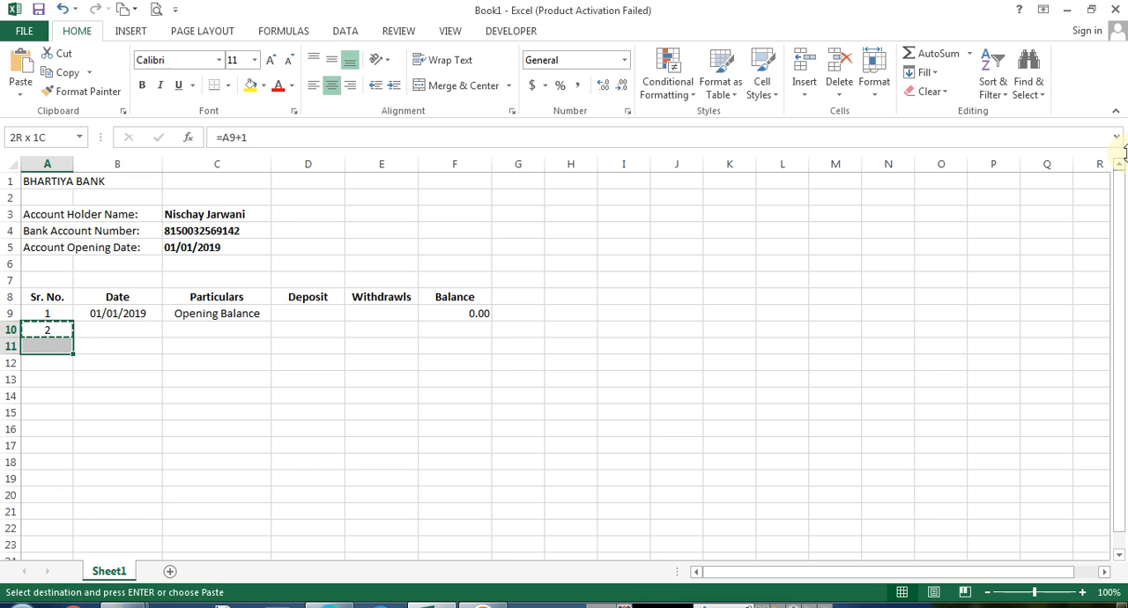
pyautogui.hotkey('ctrl', 'v')
pyautogui.hotkey('ctrl', 'Down')
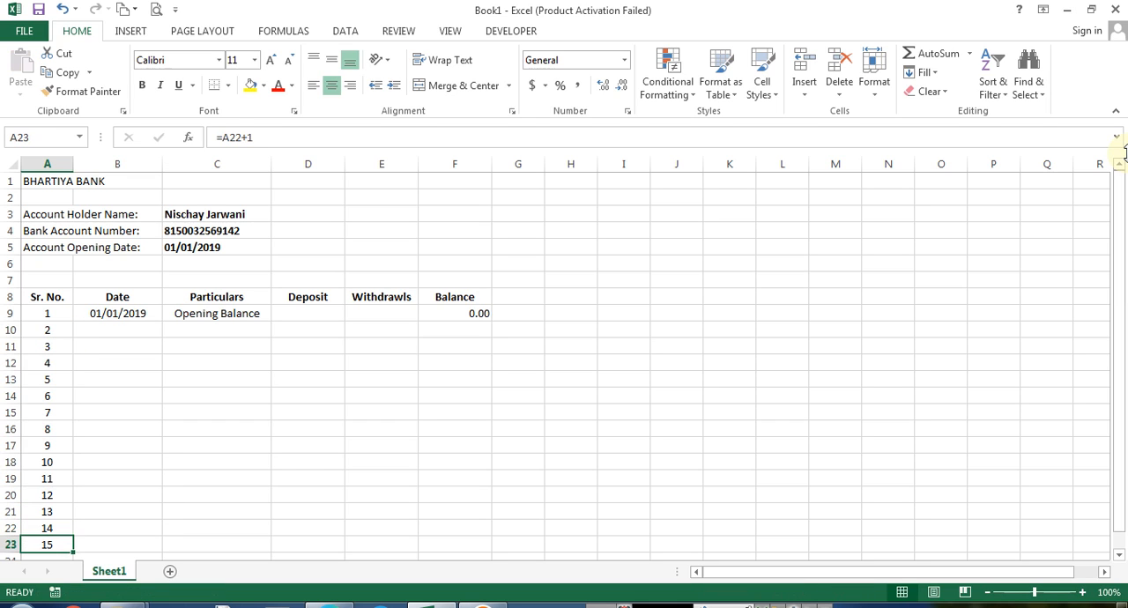
pyautogui.press('Right')
pyautogui.hotkey('ctrl', 'Up')
pyautogui.press('Down')
pyautogui.hotkey('ctrl', 'Down')
pyautogui.press('Right')
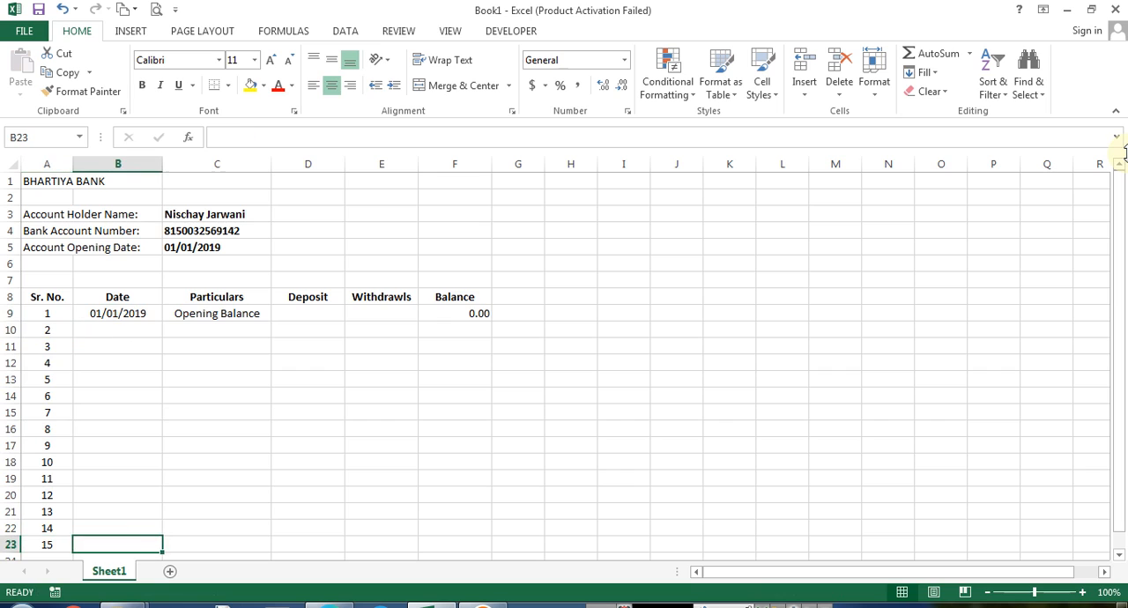
pyautogui.press('Left')
pyautogui.hotkey('ctrl', 'Up')
pyautogui.press('Down')
pyautogui.press('Down')
pyautogui.press('F2')
pyautogui.press('Escape')
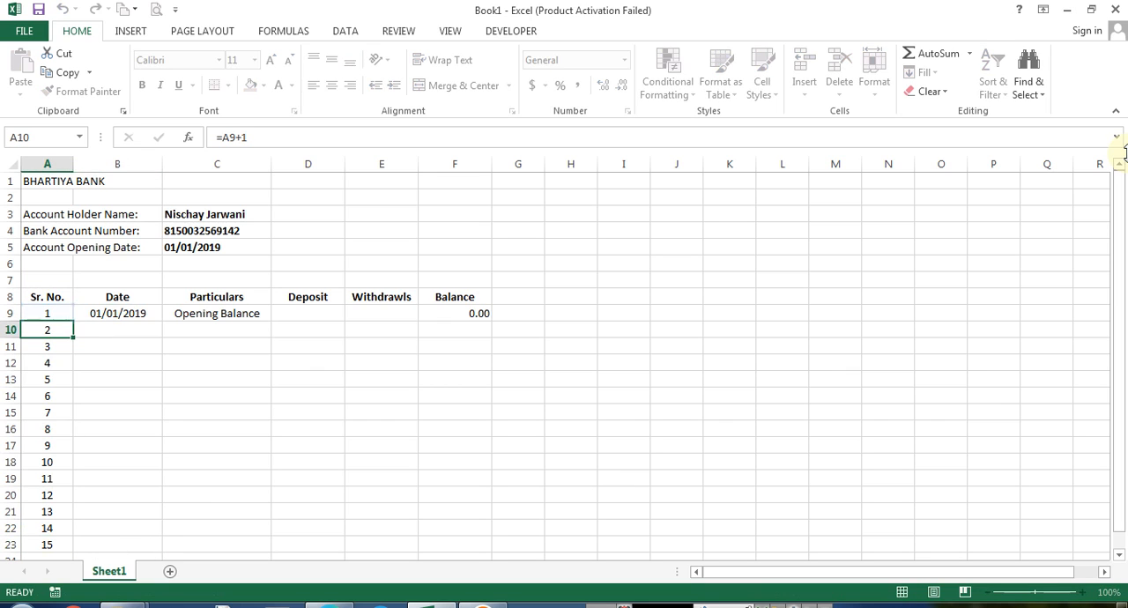
# Replace A10's formula with =IF(B10="","",A9+1) so serial numbers appear only when a date exists
pyautogui.write('=iof')
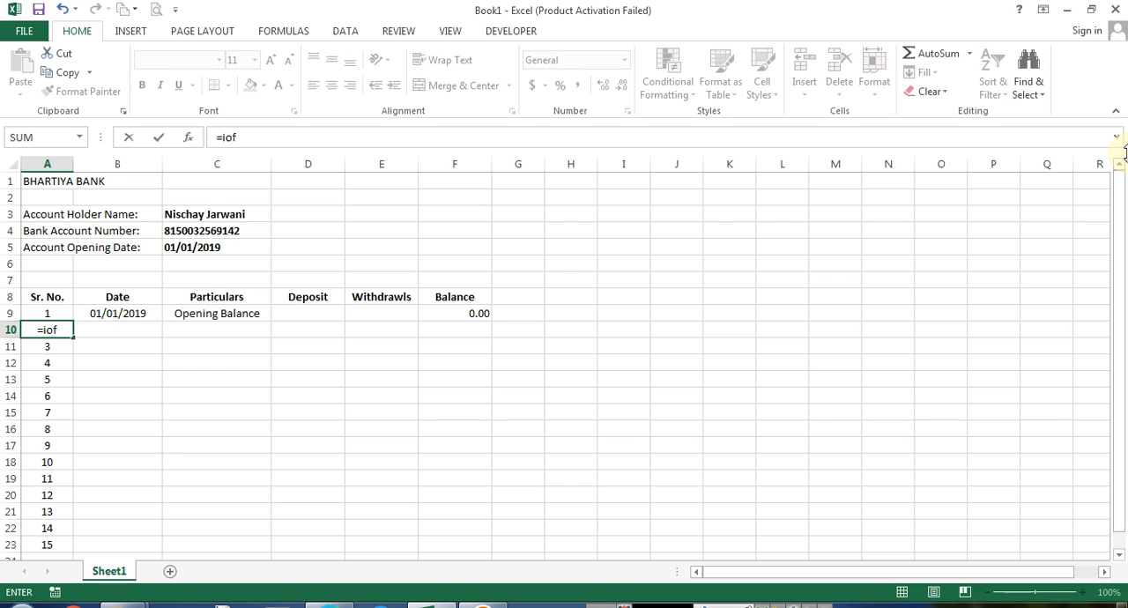
pyautogui.press('BackSpace')
pyautogui.write('f(')
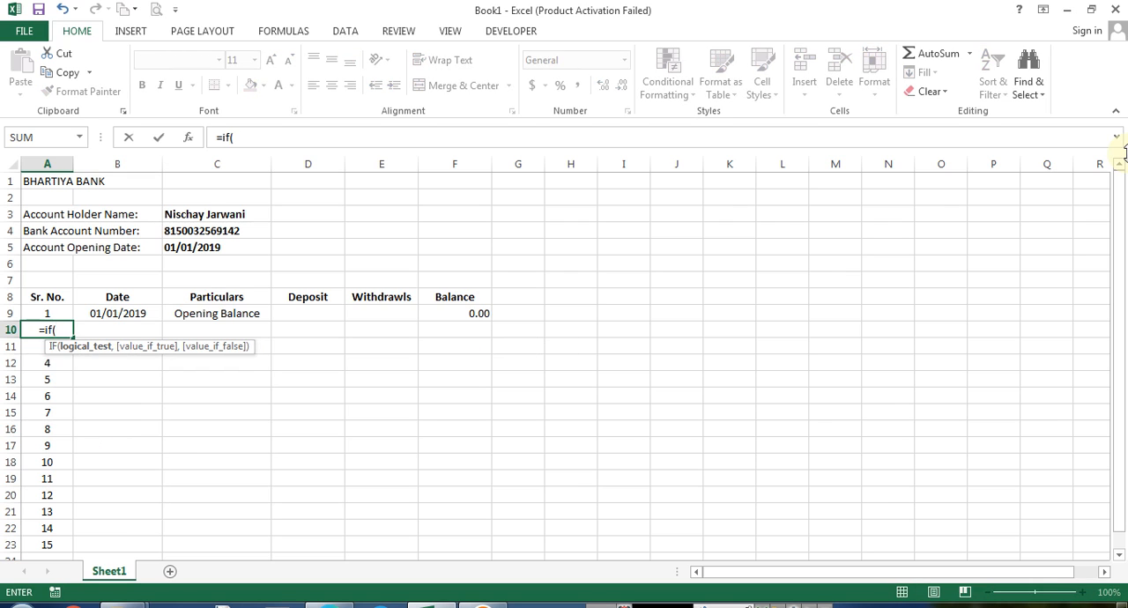
pyautogui.write('B10=""')
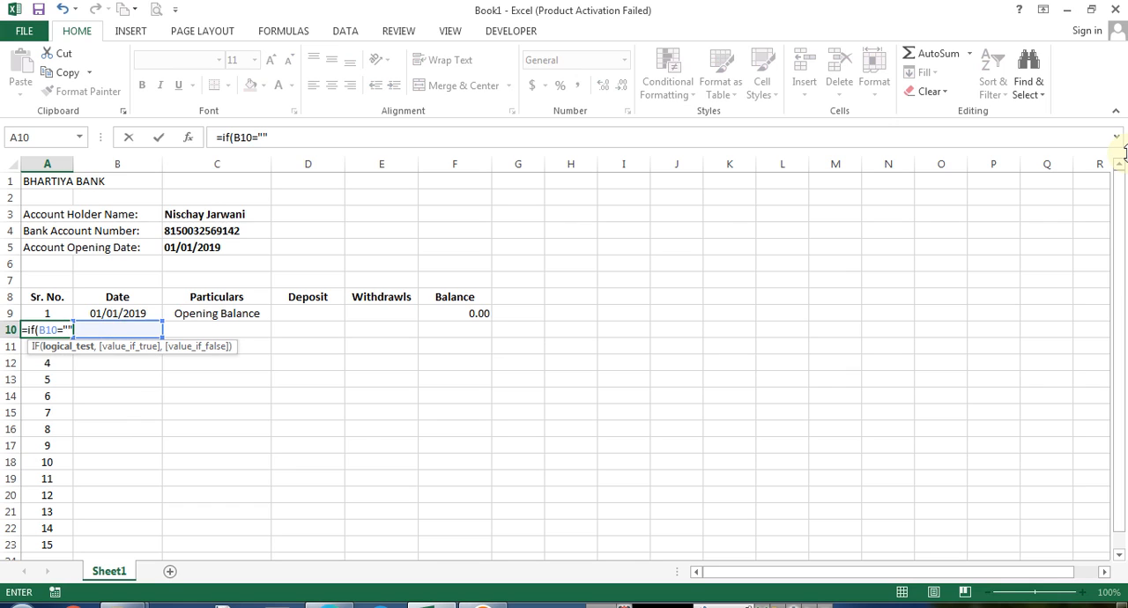
pyautogui.write(',')
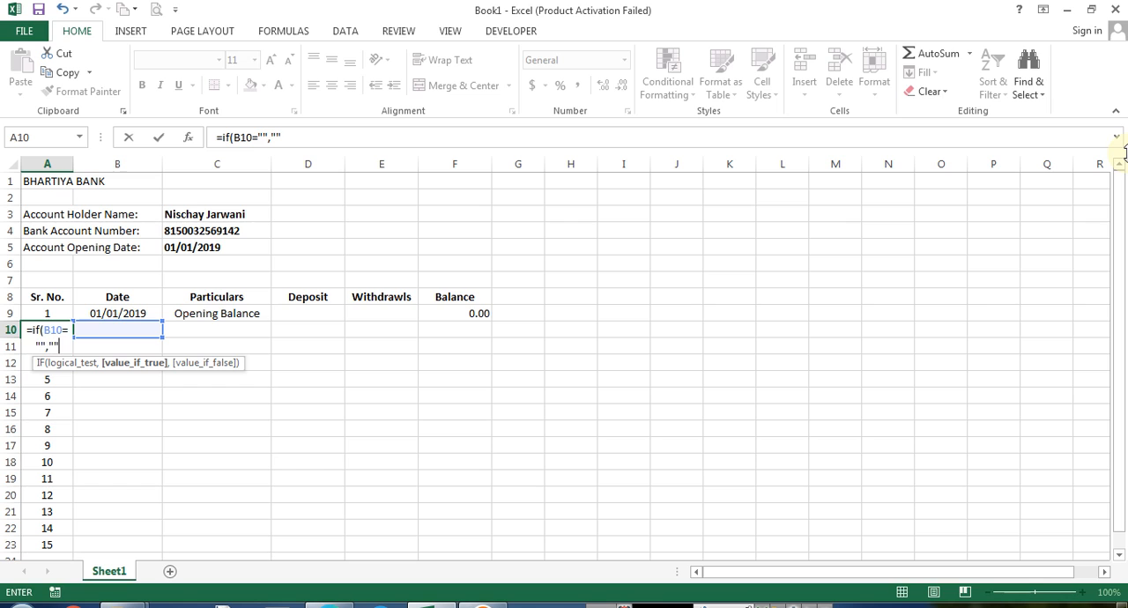
pyautogui.write('"",A9+1')
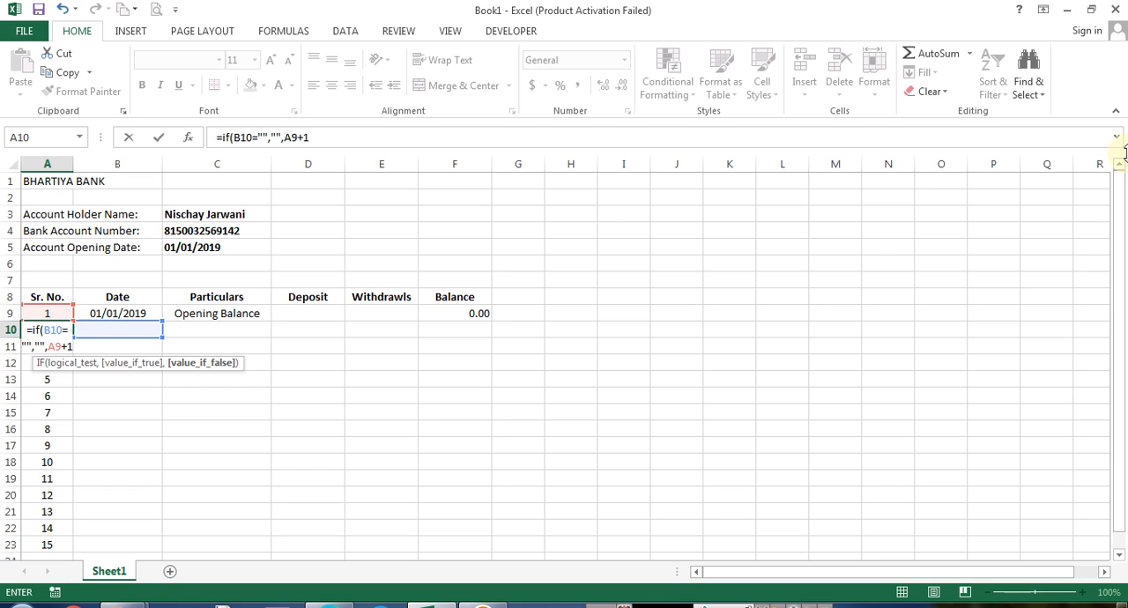
pyautogui.press('Return')
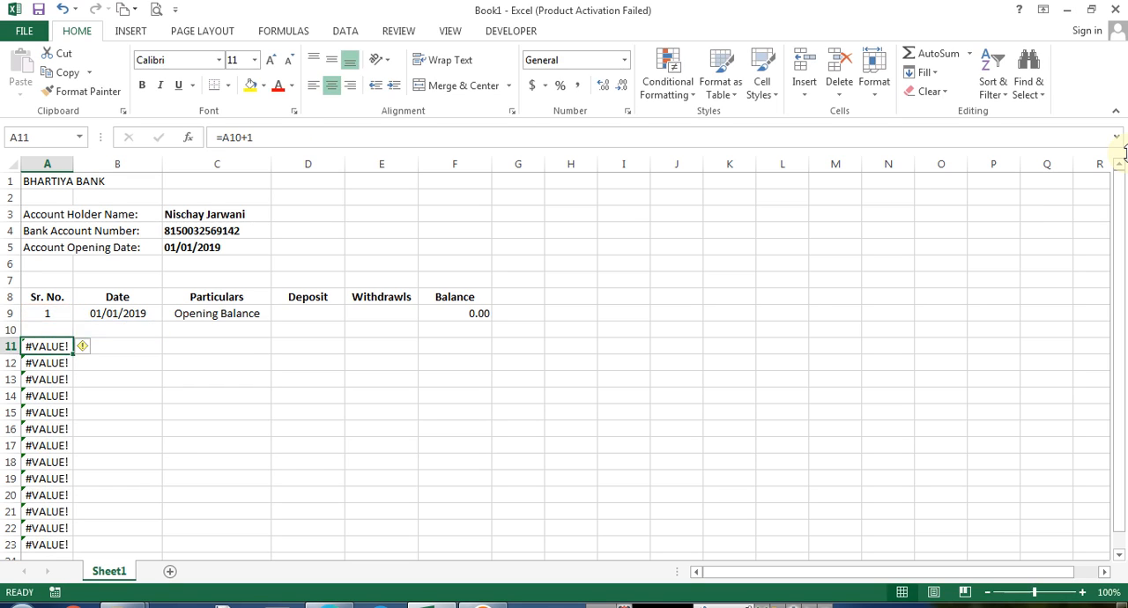
# Copy the IF serial number formula from A10 down the rest of column A
pyautogui.press('Up')
pyautogui.hotkey('ctrl', 'c')
pyautogui.hotkey('ctrl', 'shift', 'Down')
pyautogui.press('Return')
pyautogui.press('Up')
pyautogui.press('Right')
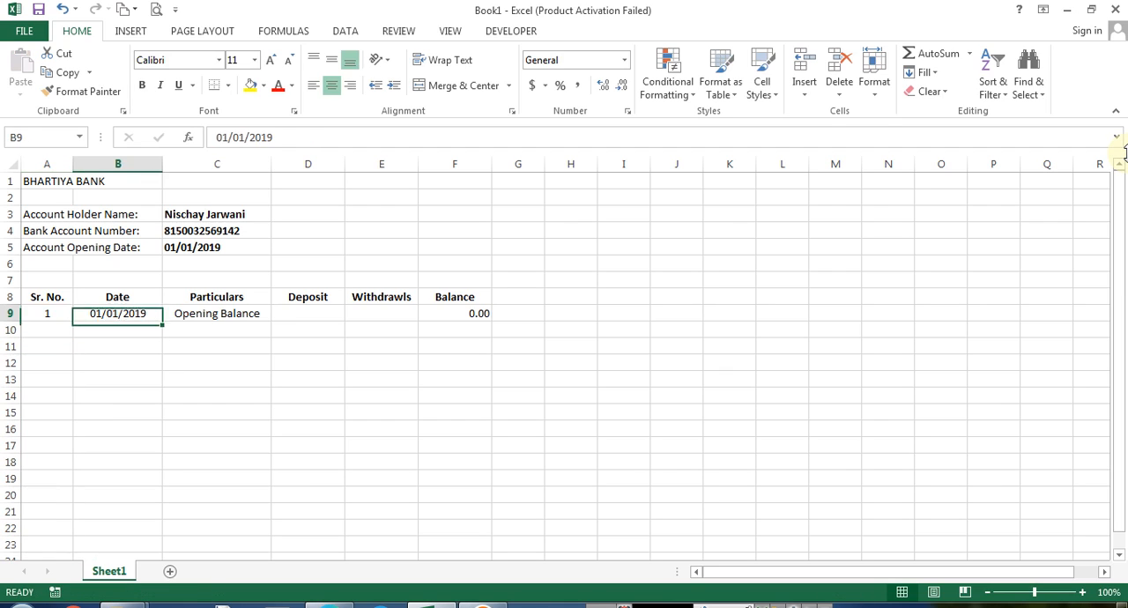
# Enter the date 1/1/2019 in B10
pyautogui.press('Left')
pyautogui.press('Up')
pyautogui.press('Down')
pyautogui.press('Right')
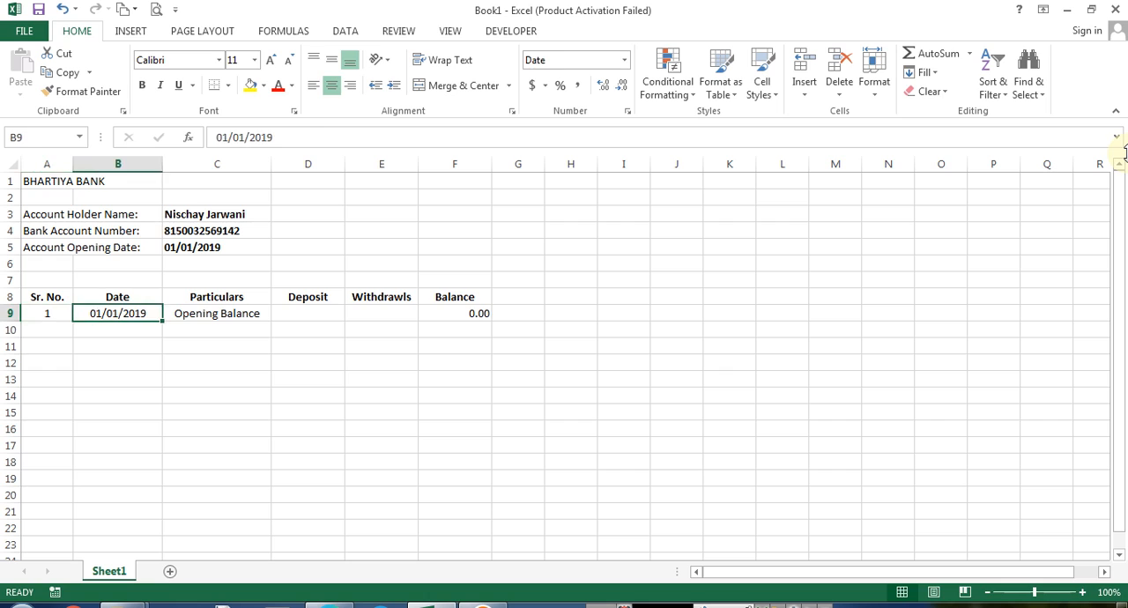
pyautogui.press('Down')
pyautogui.press('Left')
pyautogui.press('Right')
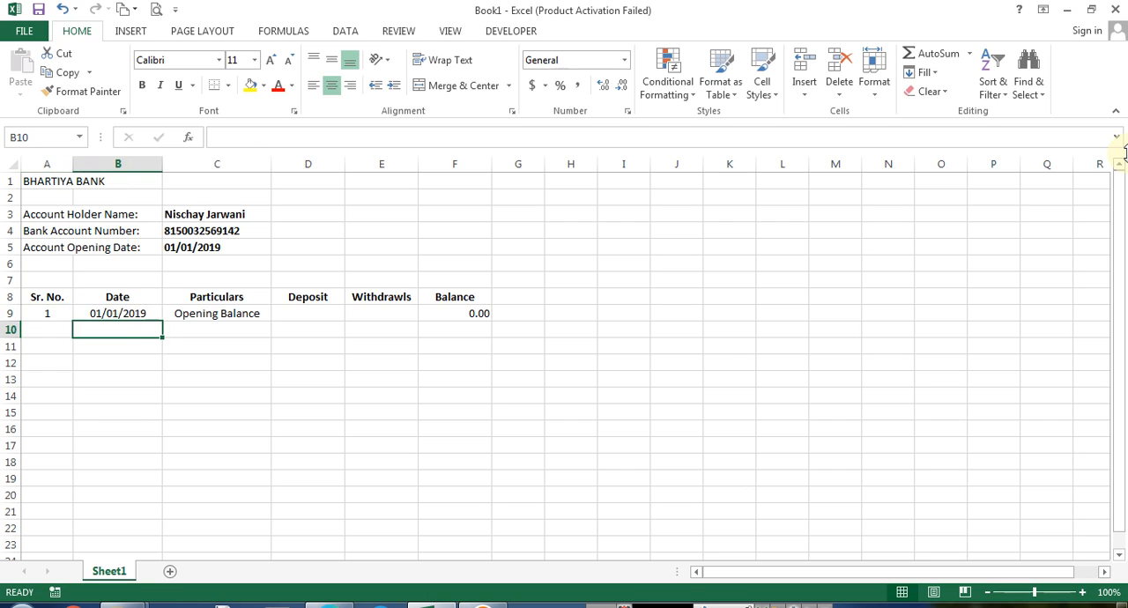
pyautogui.write('1/1/2019')
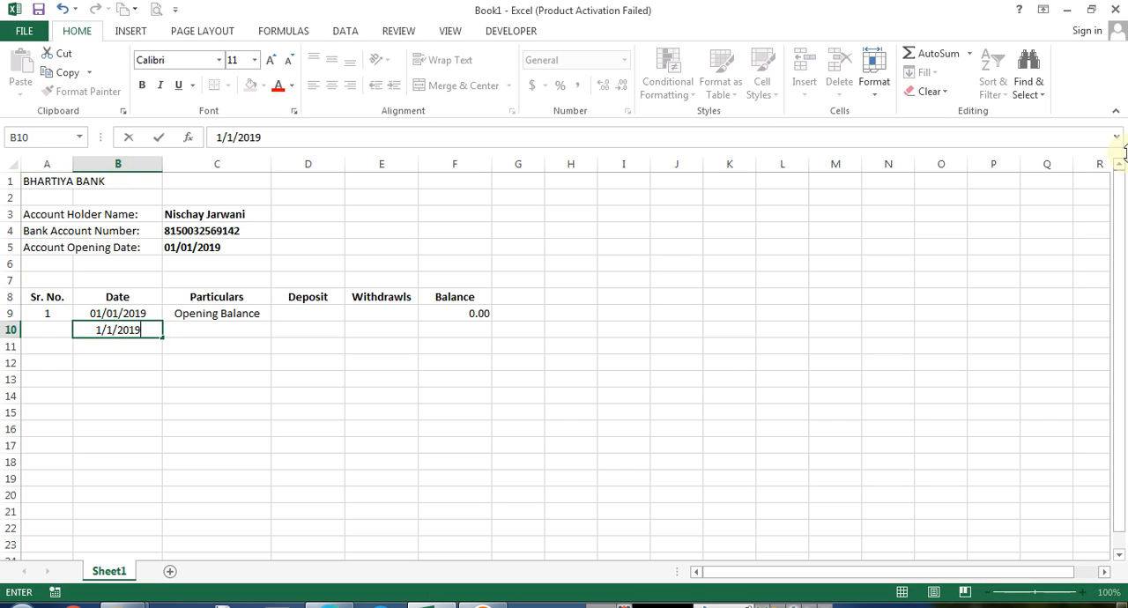
pyautogui.press('Tab')
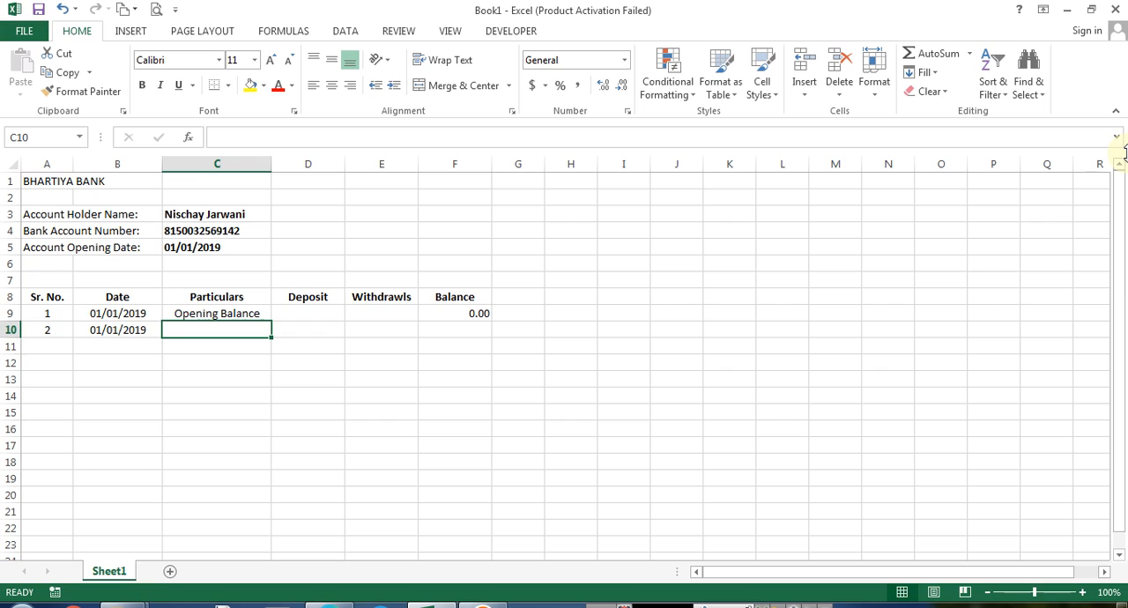
# Enter the date 1/1/2019 in B11
pyautogui.press('Left')
pyautogui.press('Left')
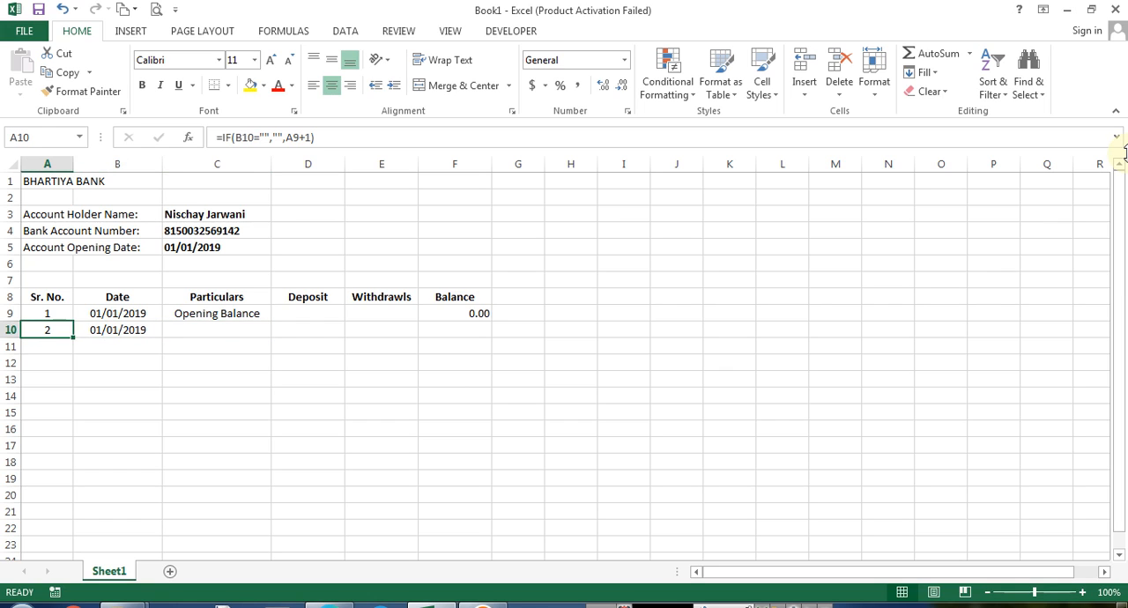
pyautogui.press('Down')
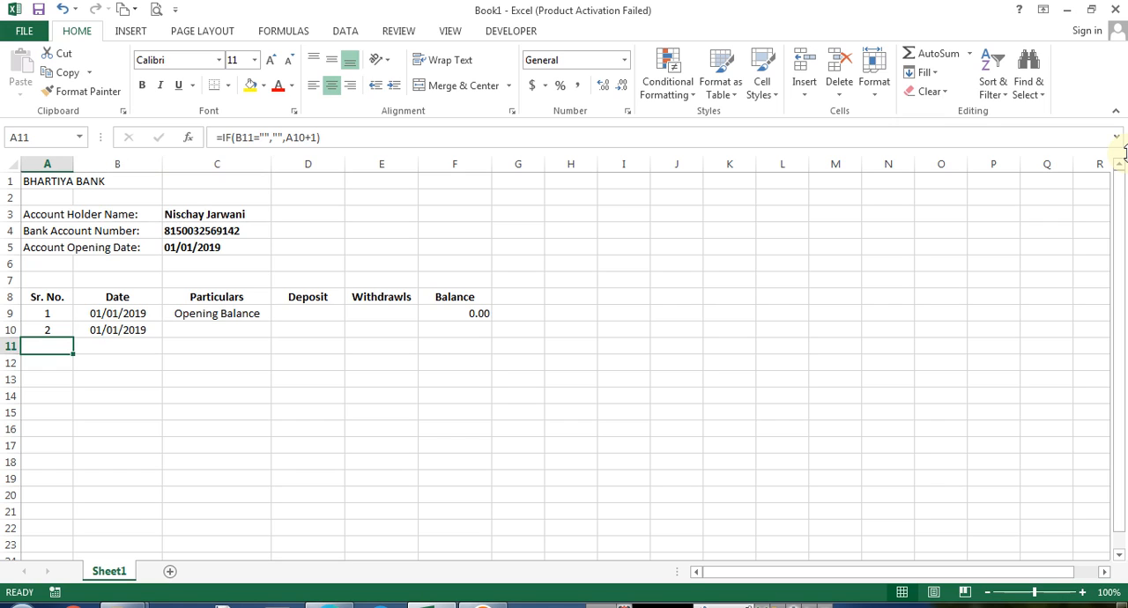
pyautogui.press('F2')
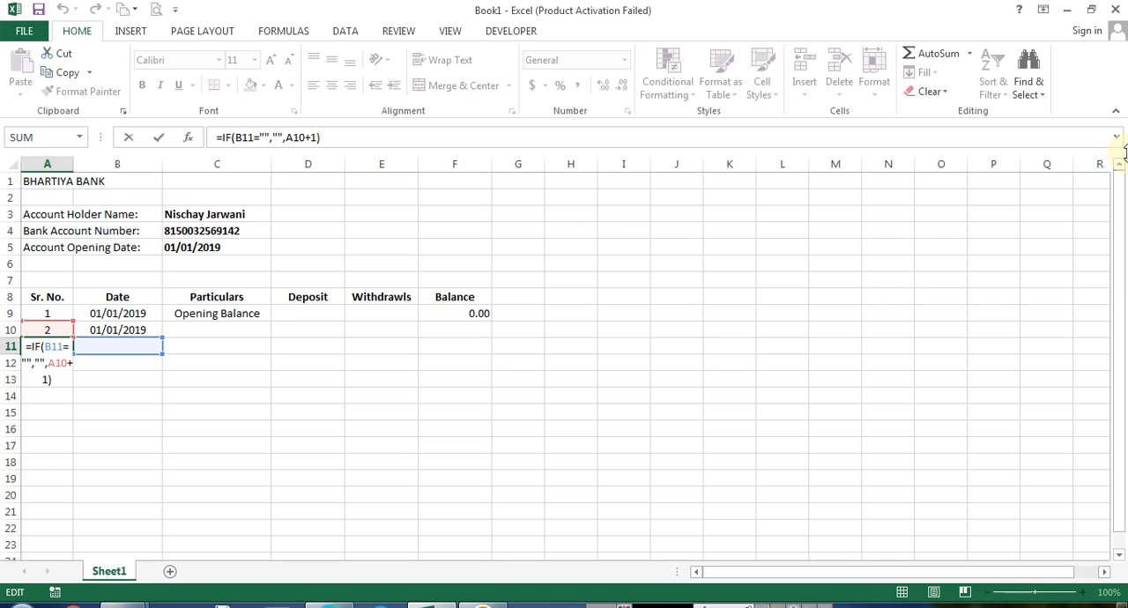
pyautogui.press('Escape')
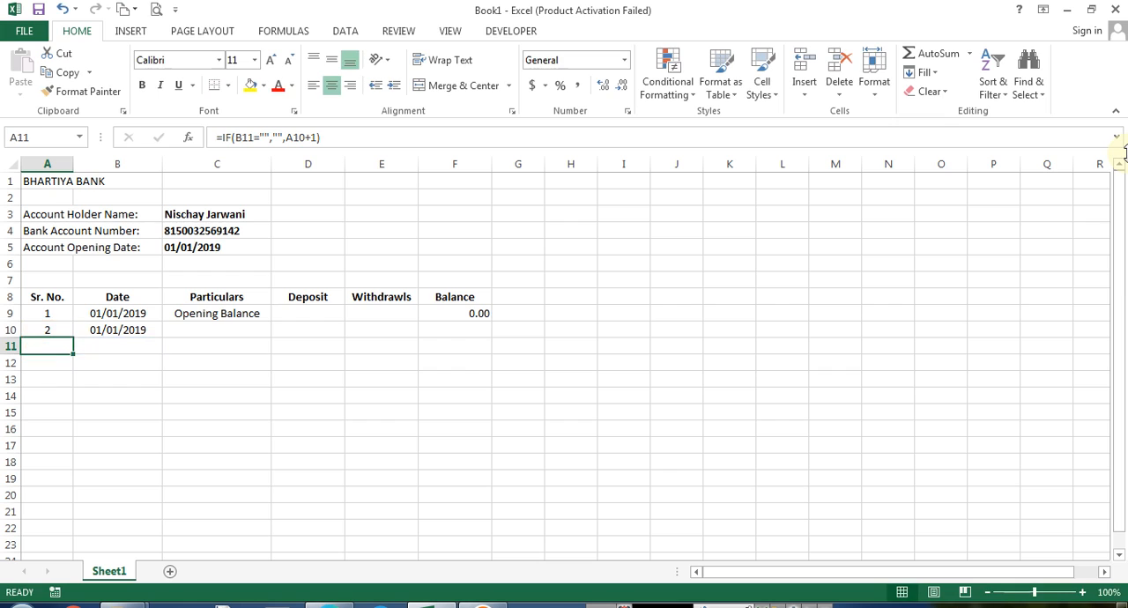
pyautogui.press('Right')
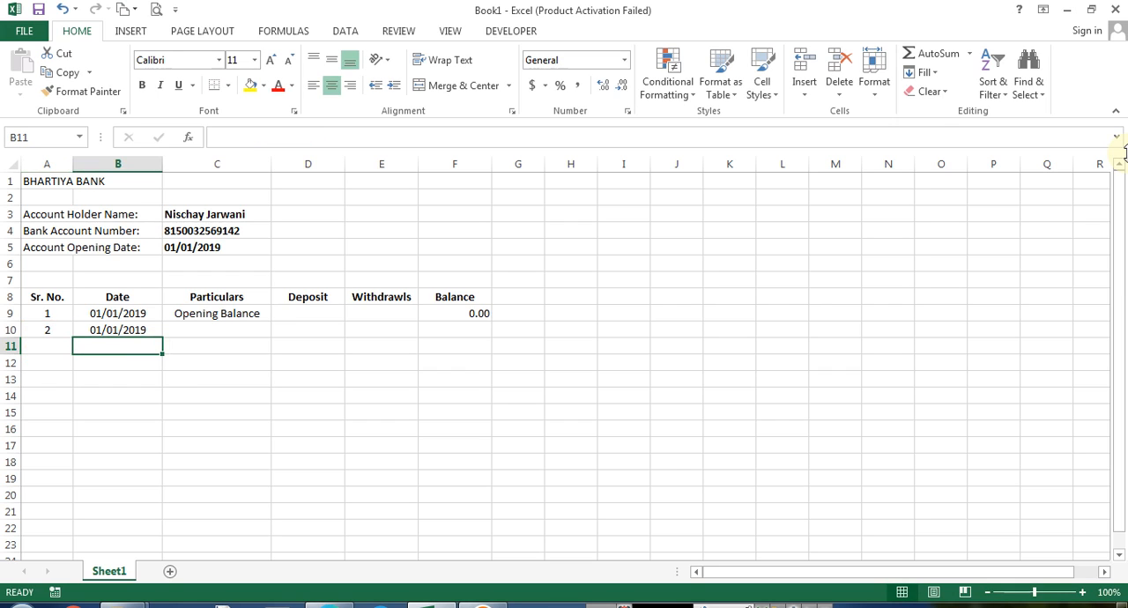
pyautogui.write('1/1/2019')
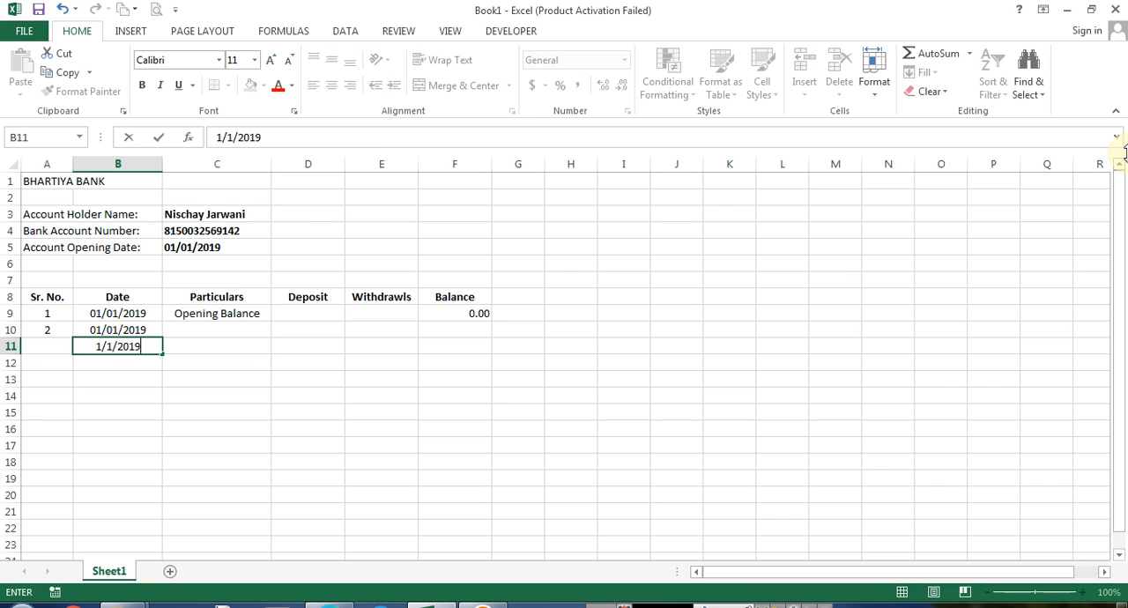
pyautogui.hotkey('ctrl', 'Return')
pyautogui.press('Left')
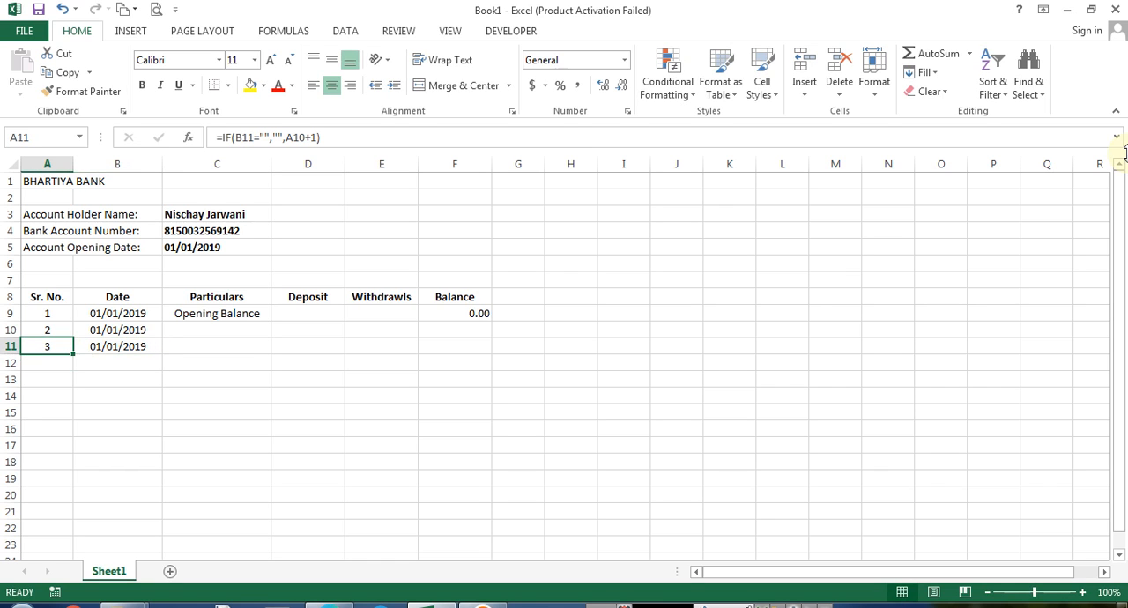
pyautogui.press('Right')
pyautogui.press('Right')
pyautogui.press('Up')
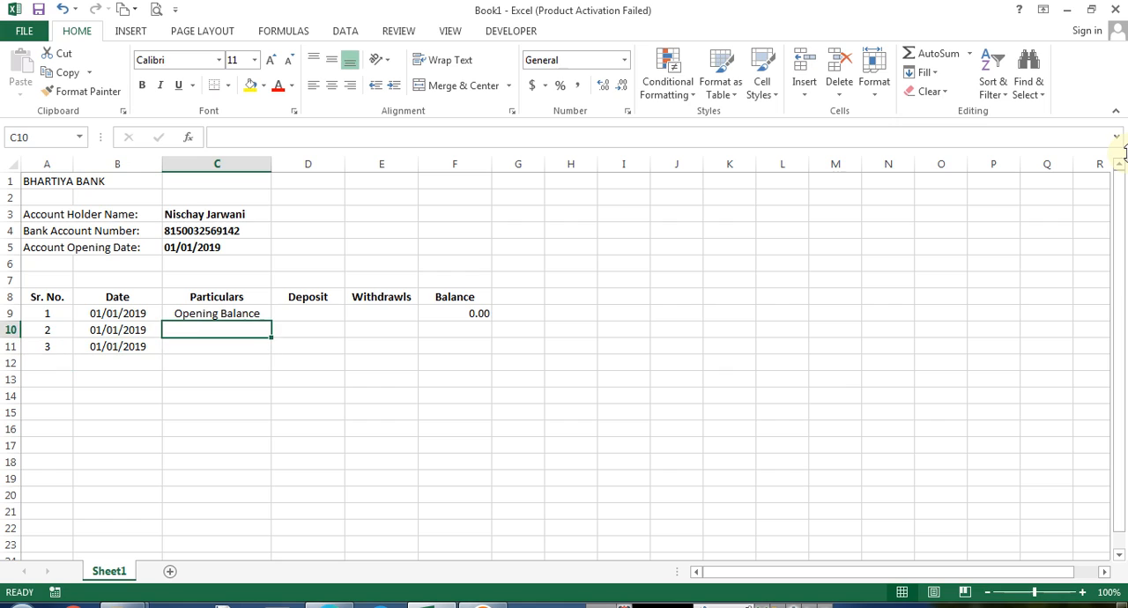
# Enter "Cash Deposit" as the particulars in C10
pyautogui.press('Left')
pyautogui.press('Right')
pyautogui.write('Cash Deposit')
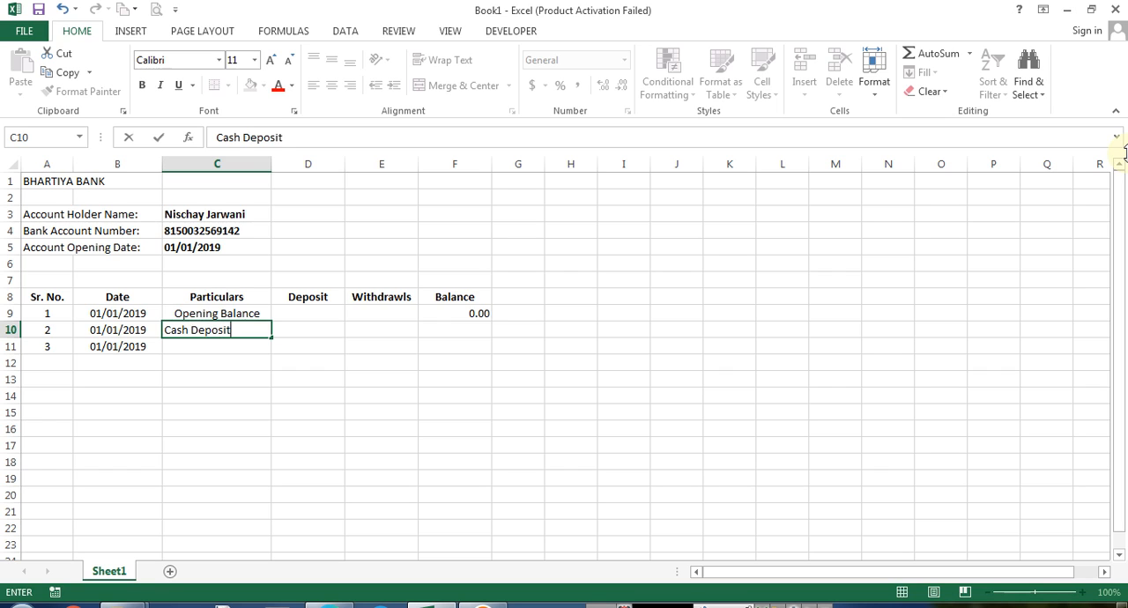
pyautogui.press('Return')
# Left-align the "Opening Balance" text in C9
pyautogui.press('Up')
pyautogui.press('Up')
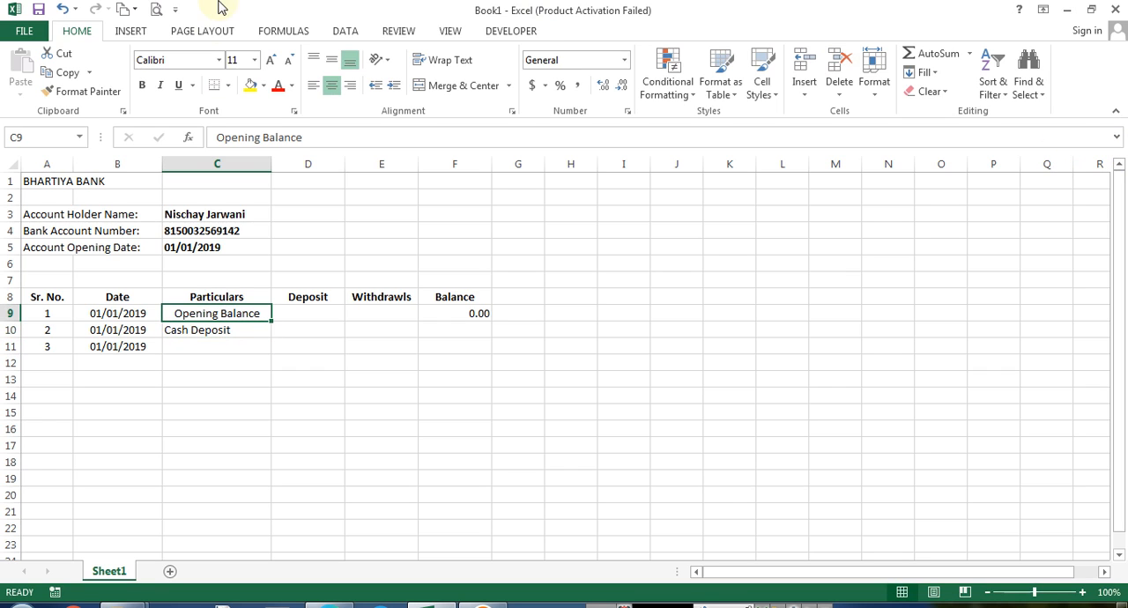
pyautogui.click(316, 89)
pyautogui.press('Down')
pyautogui.press('Right')
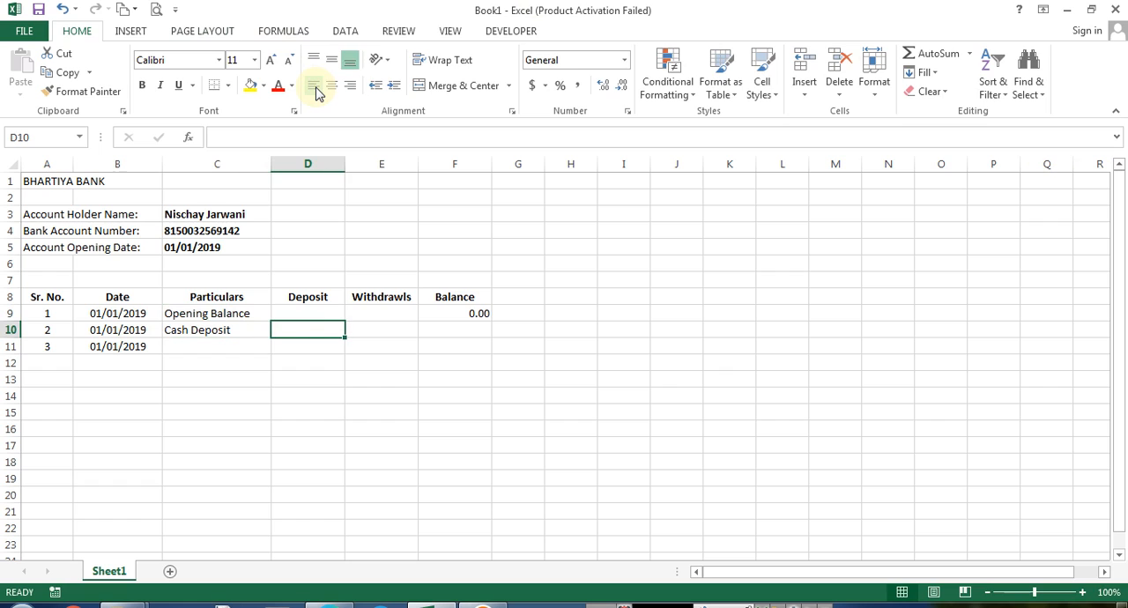
# Enter 1000 as the deposit amount in D10
pyautogui.write('1000')
pyautogui.press('Return')
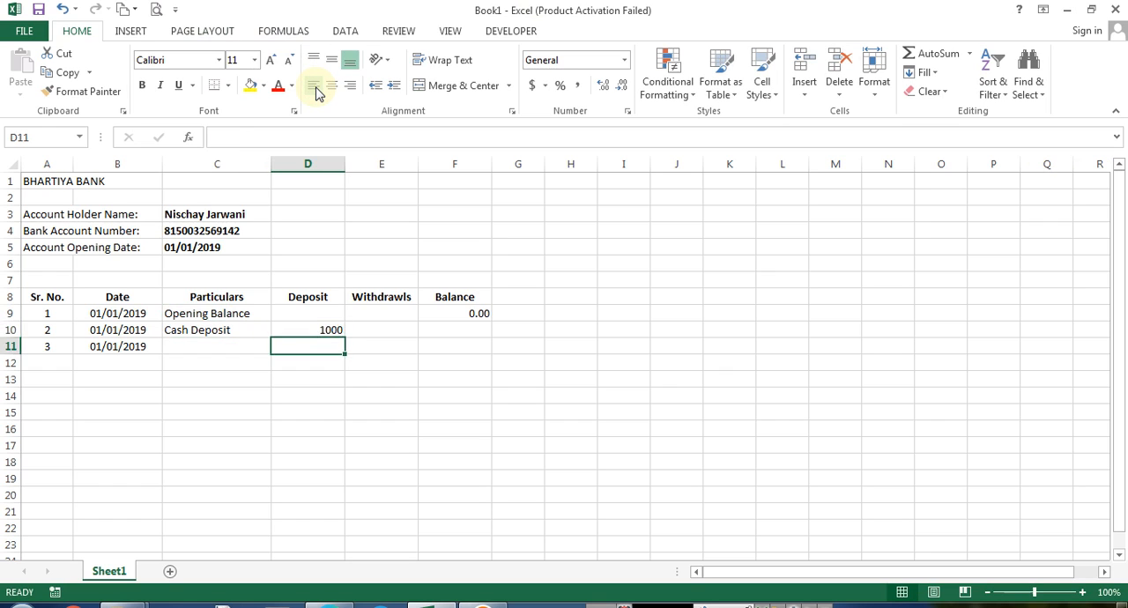
# Format the Deposit, Withdrawls and Balance columns from row 9 downward to show two decimal places
pyautogui.press('Up')
pyautogui.press('Up')
pyautogui.hotkey('shift', 'Right')
pyautogui.hotkey('shift', 'Right')
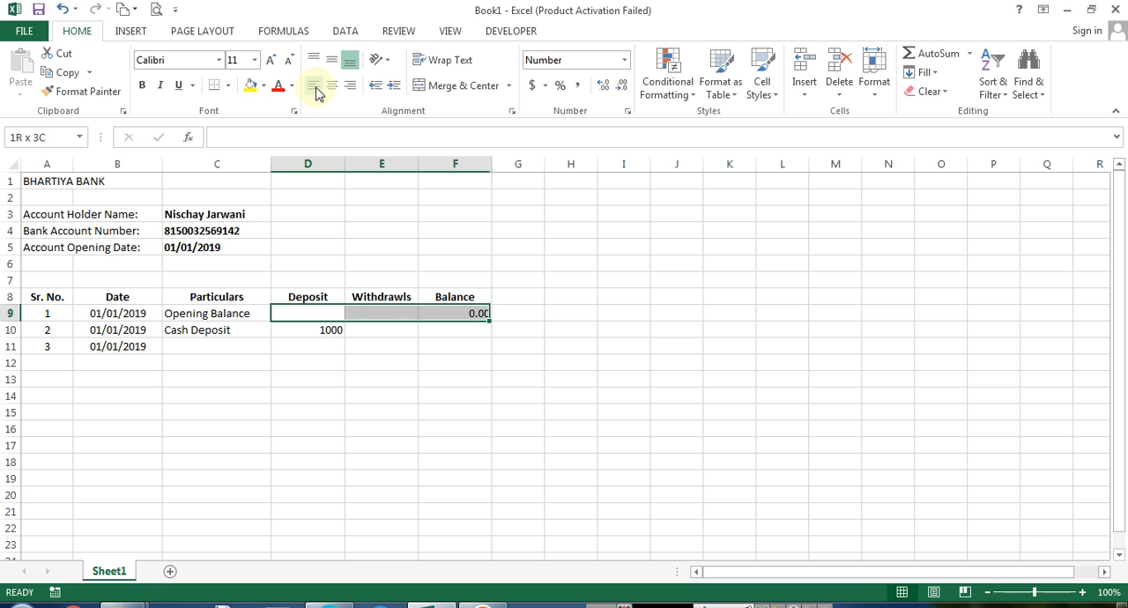
pyautogui.hotkey('shift', 'Right')
pyautogui.hotkey('shift', 'Left')
pyautogui.press('Tab')
pyautogui.press('Tab')
pyautogui.hotkey('ctrl', 'shift', 'Down')
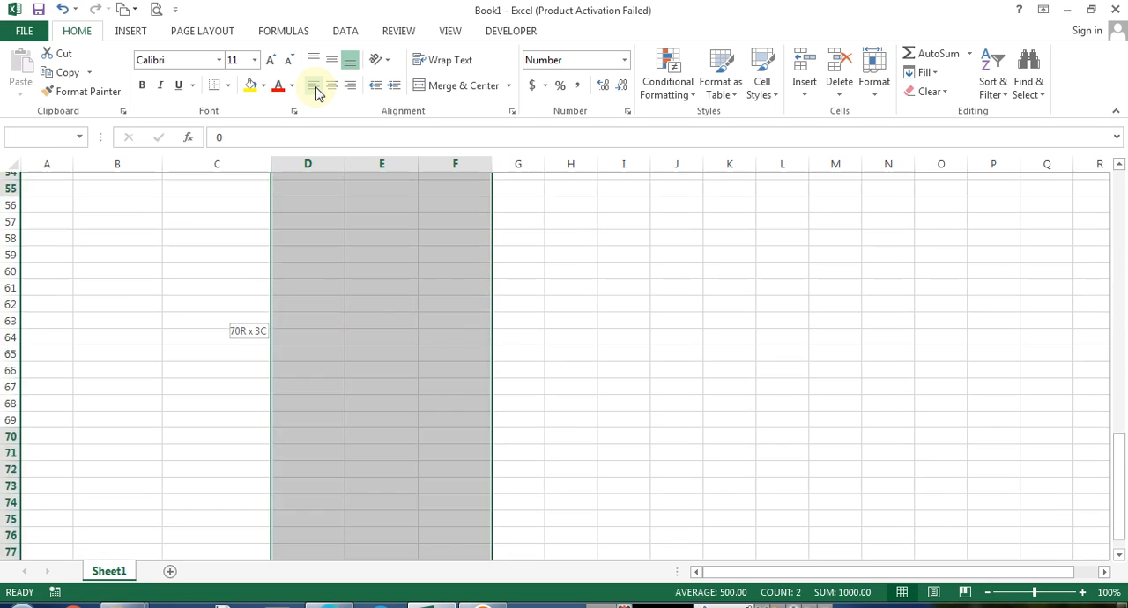
pyautogui.click(603, 84)
pyautogui.click(622, 85)
pyautogui.click(337, 333)
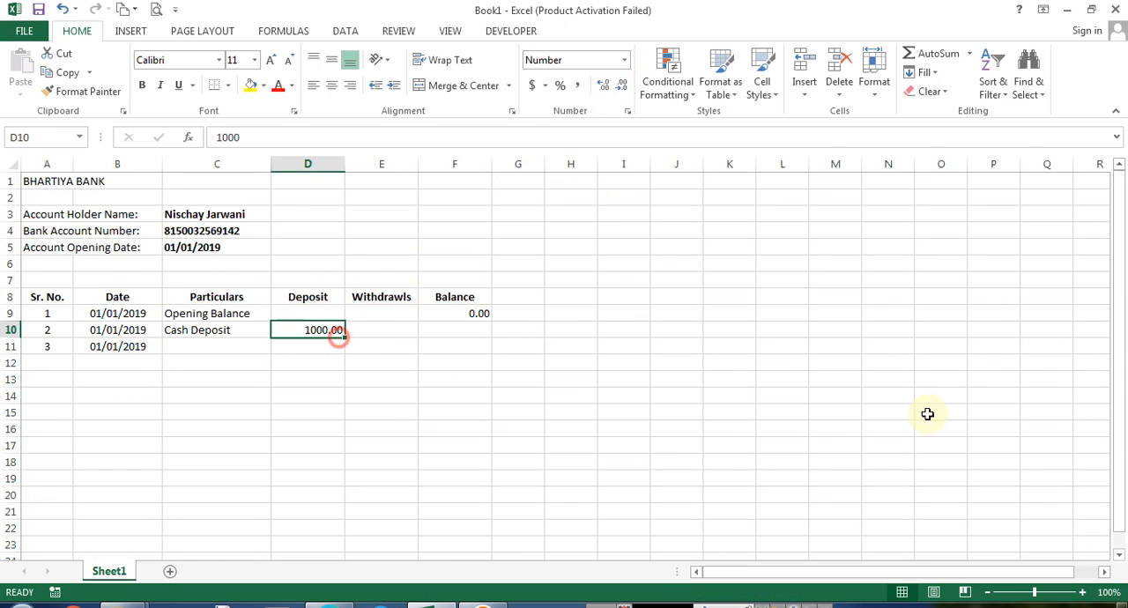
# Enter the running balance formula =F9+D10 in F10
pyautogui.press('Right')
pyautogui.press('Right')
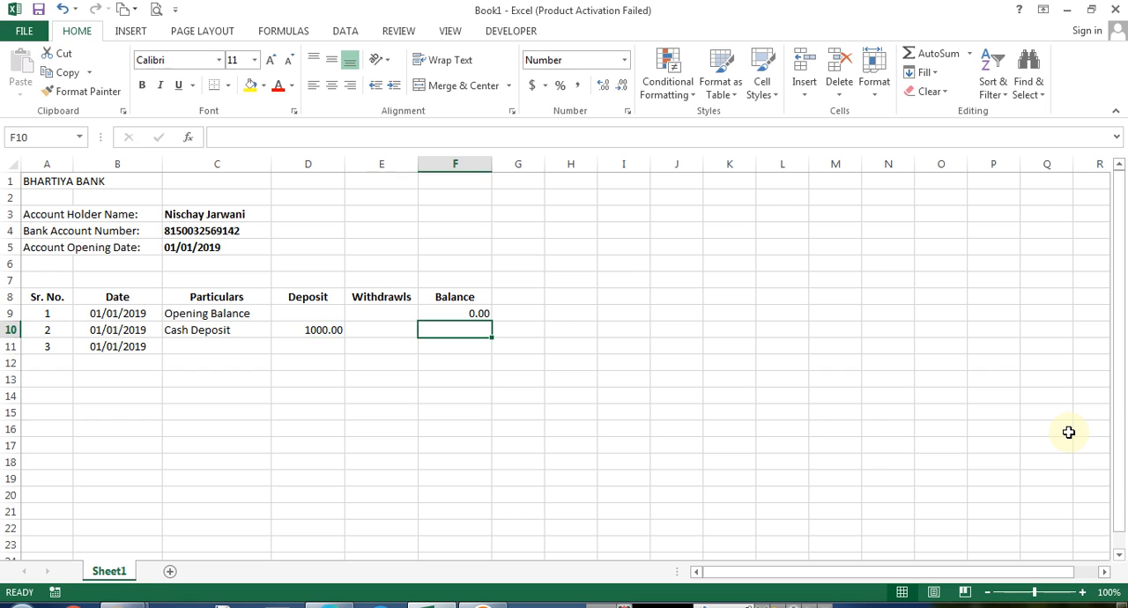
pyautogui.write('=F9+D10')
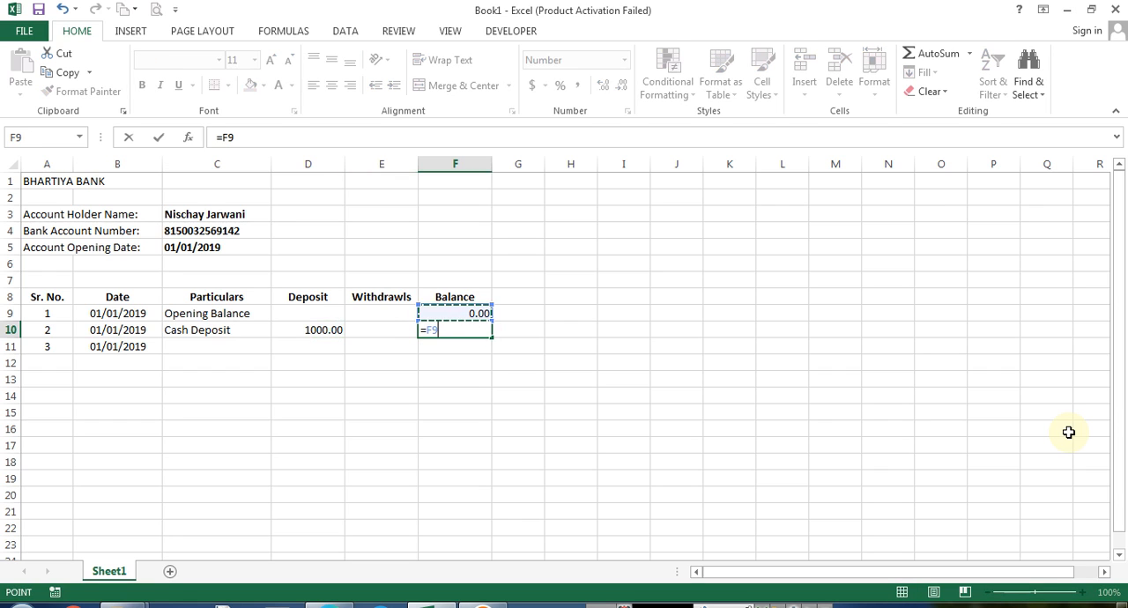
pyautogui.press('Return')
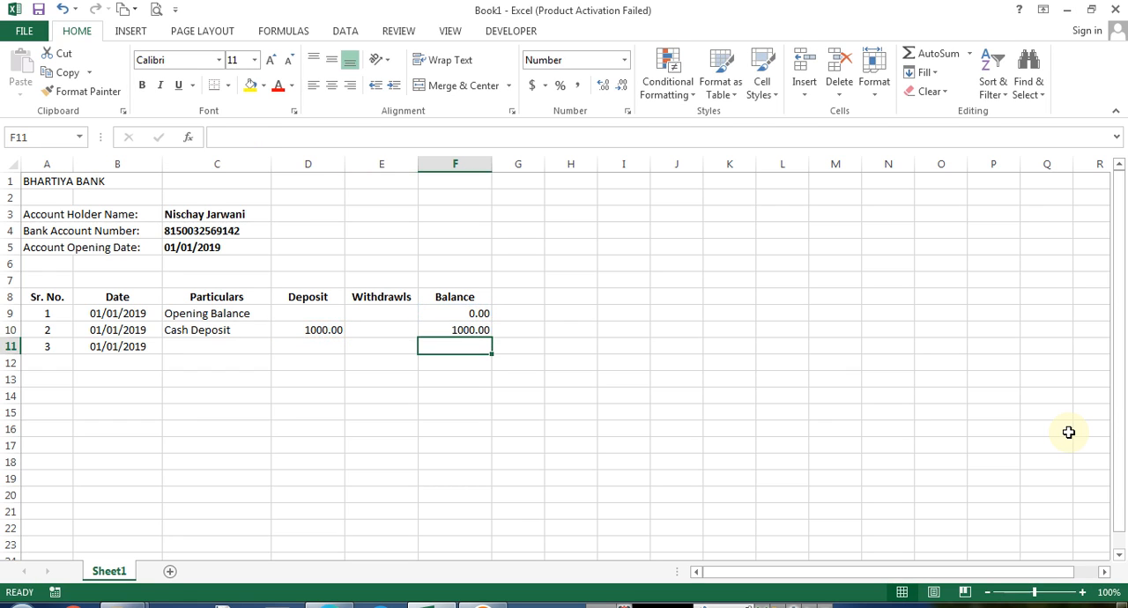
# Enter "Cash Deposit" as the particulars in C11
pyautogui.press('Left')
pyautogui.press('Left')
pyautogui.press('Left')
pyautogui.press('Left')
pyautogui.press('Right')
pyautogui.write('Cash Deposit')
pyautogui.press('Tab')
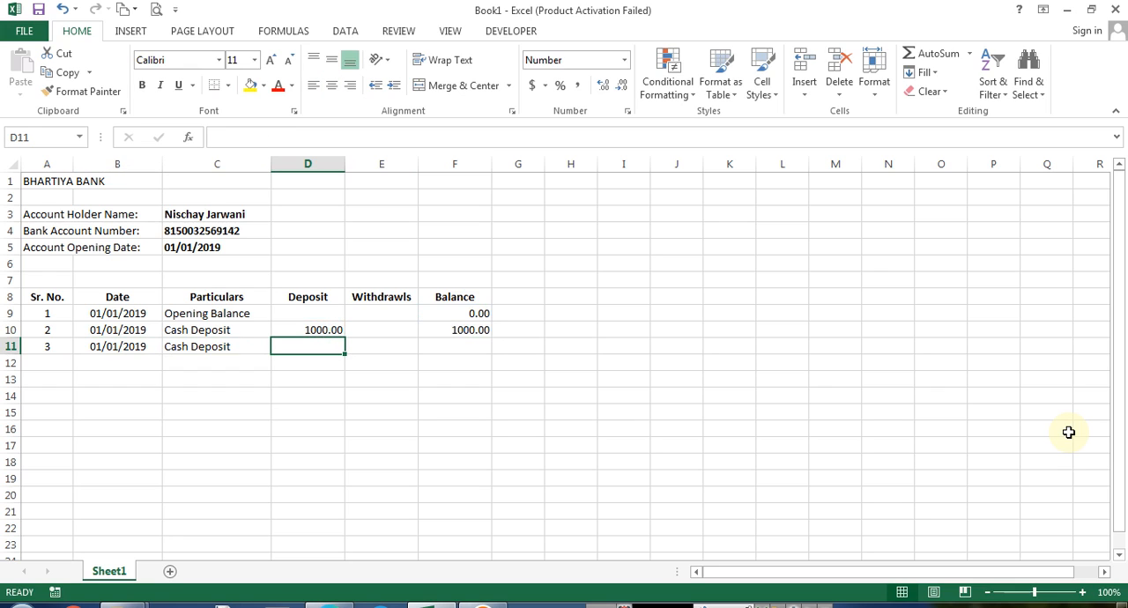
# Enter 1500 as the deposit in D11 and the balance formula =F10+D11 in F11
pyautogui.write('1500')
pyautogui.press('Tab')
pyautogui.press('Tab')
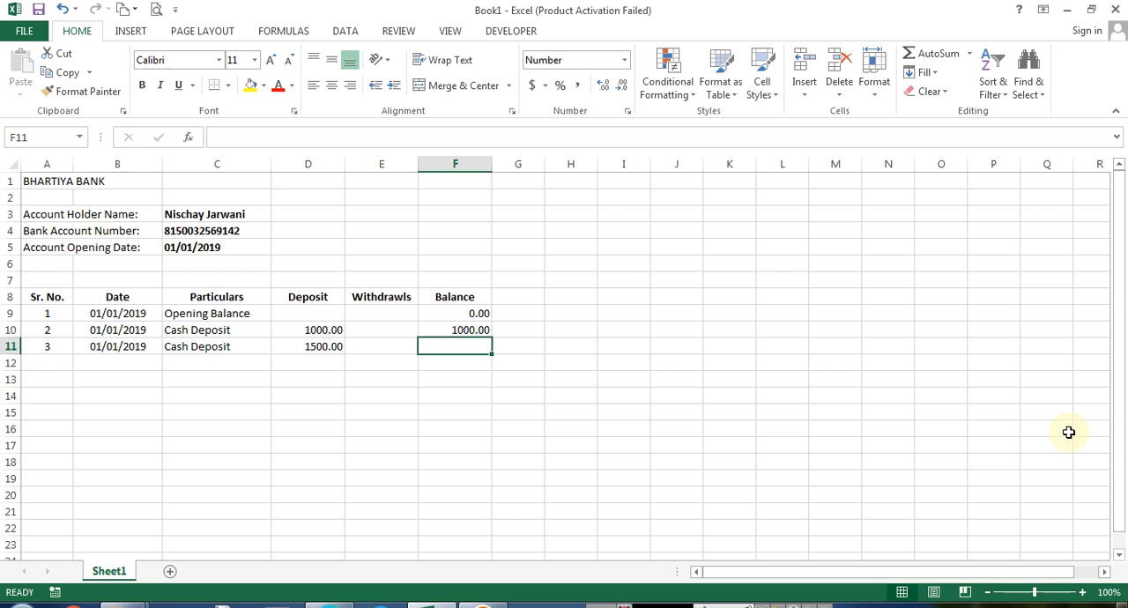
pyautogui.write('=F10+D11')
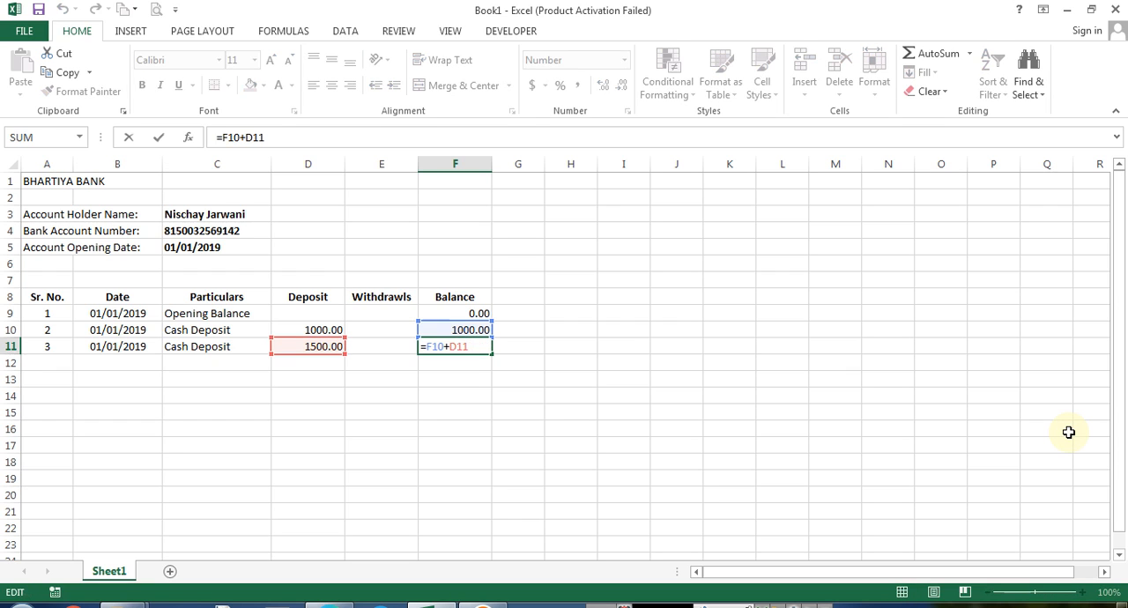
pyautogui.press('Return')
# Enter the date 5/1/2019 in B12
pyautogui.hotkey('ctrl', 'Left')
pyautogui.press('Right')
pyautogui.press('Left')
pyautogui.press('Right')
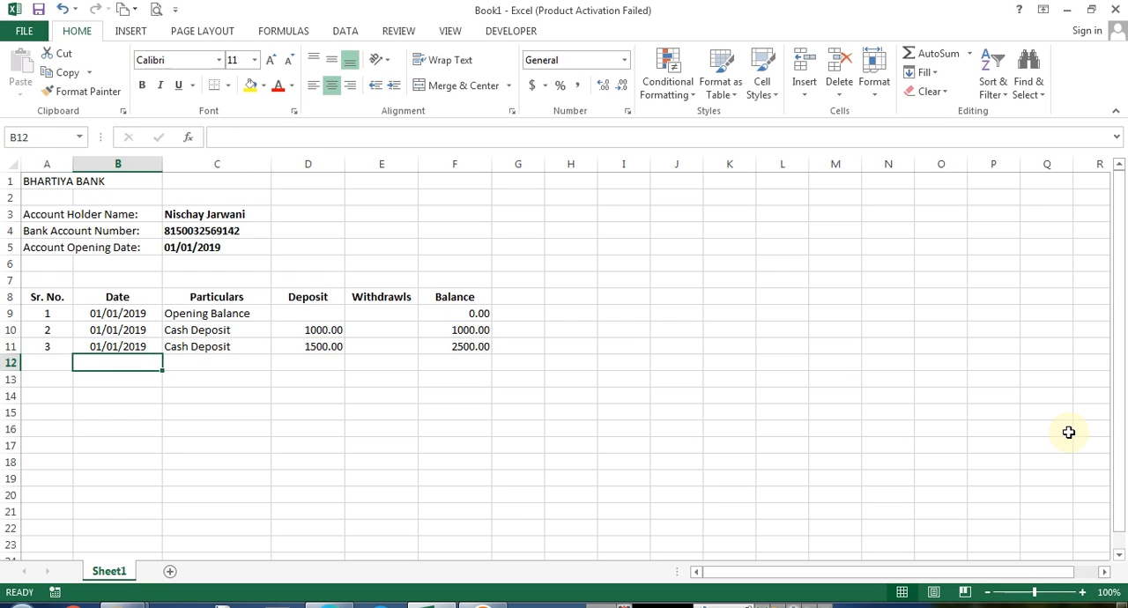
pyautogui.write('5/1/2019')
pyautogui.press('Return')
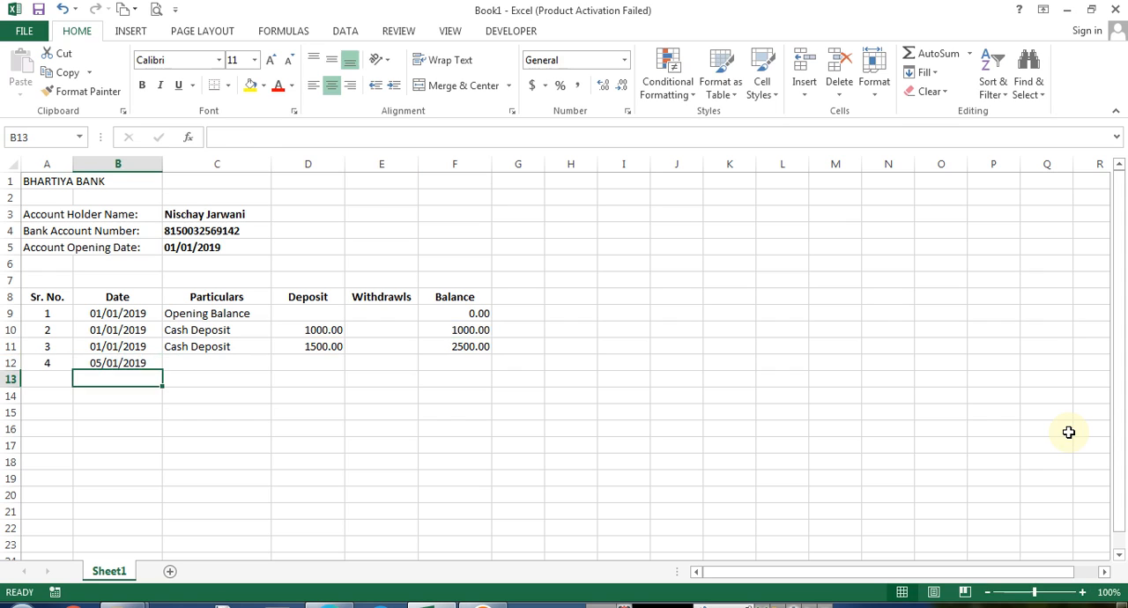
# Apply the Long Date format to the dates in B9:B12, then undo it
pyautogui.press('Up')
pyautogui.press('Up')
pyautogui.press('Up')
pyautogui.press('Up')
pyautogui.hotkey('shift', 'Down')
pyautogui.hotkey('shift', 'Down')
pyautogui.hotkey('shift', 'Down')
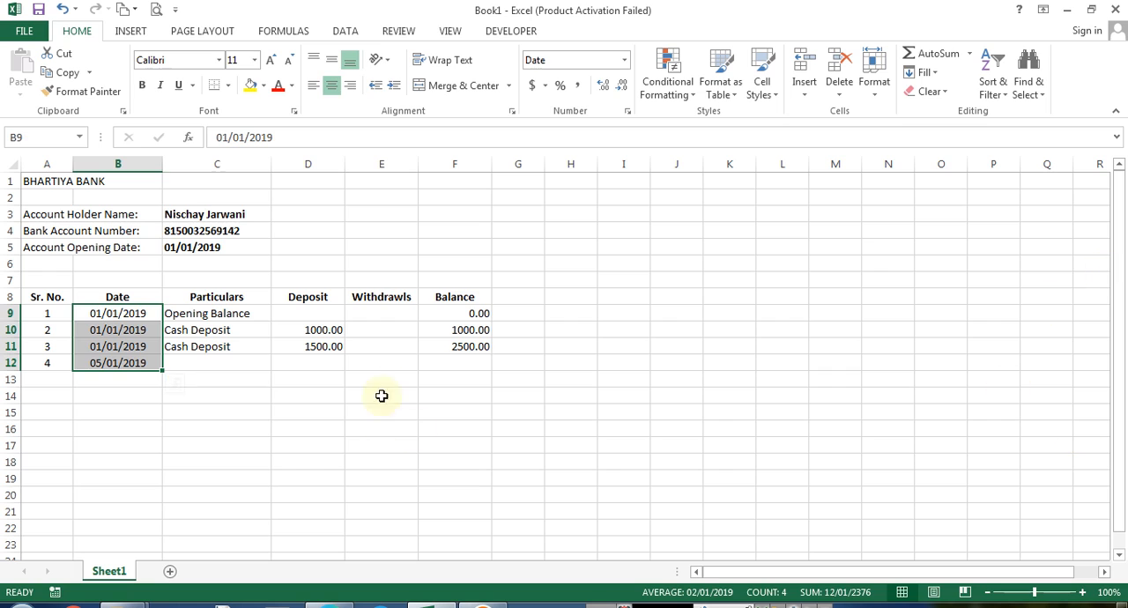
pyautogui.click(624, 63)
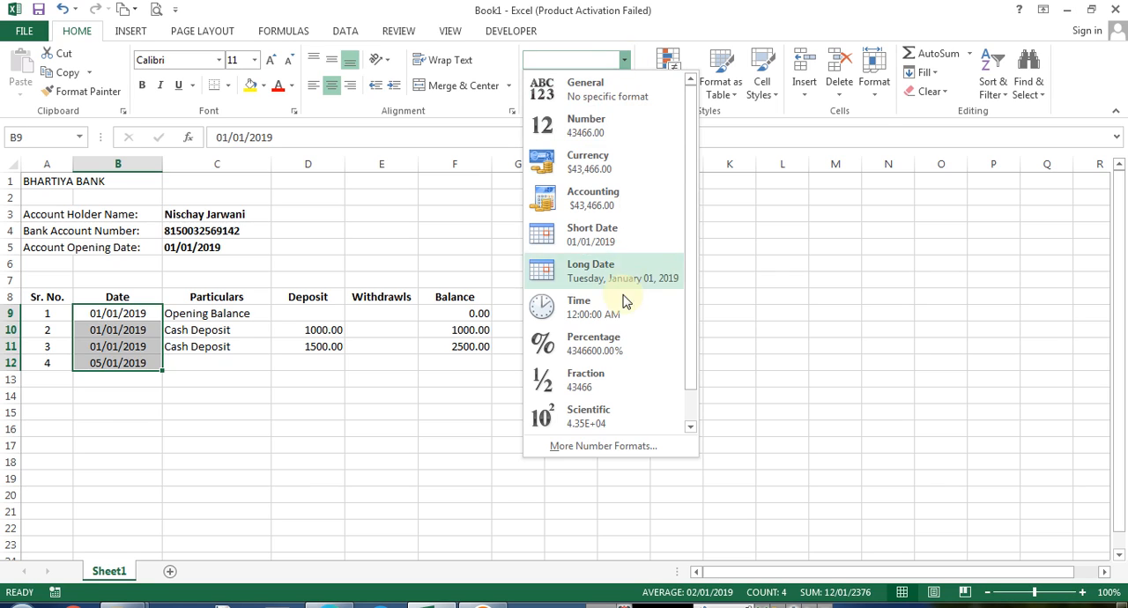
pyautogui.click(606, 278)
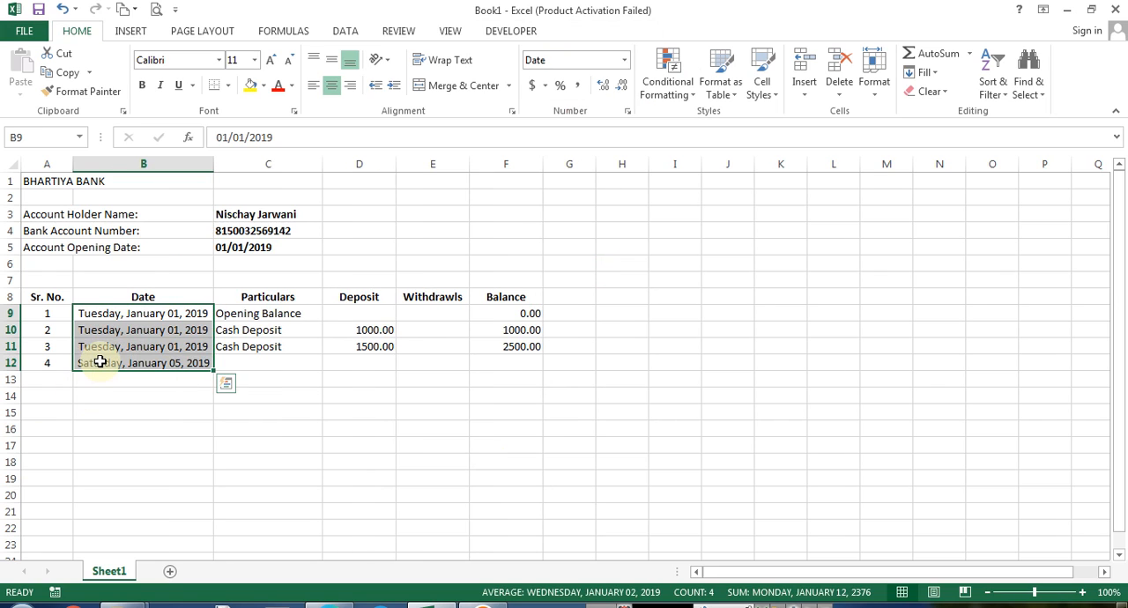
pyautogui.hotkey('ctrl', 'z')
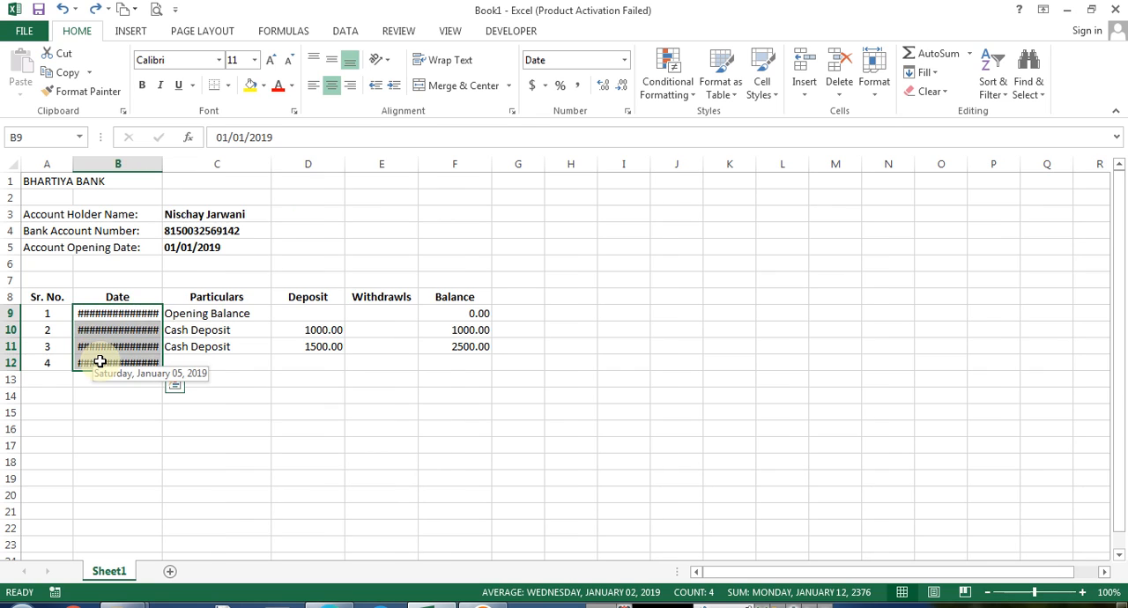
pyautogui.hotkey('ctrl', 'z')
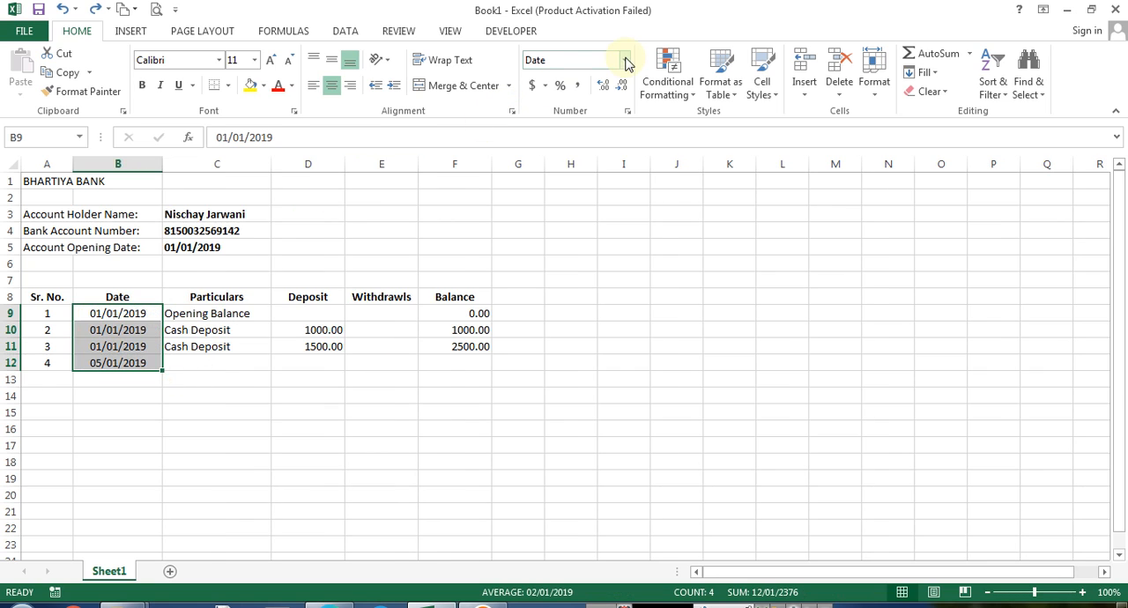
# Apply the custom number format dd/mm/yyyy, ddd to the dates in B9:B12
pyautogui.click(623, 60)
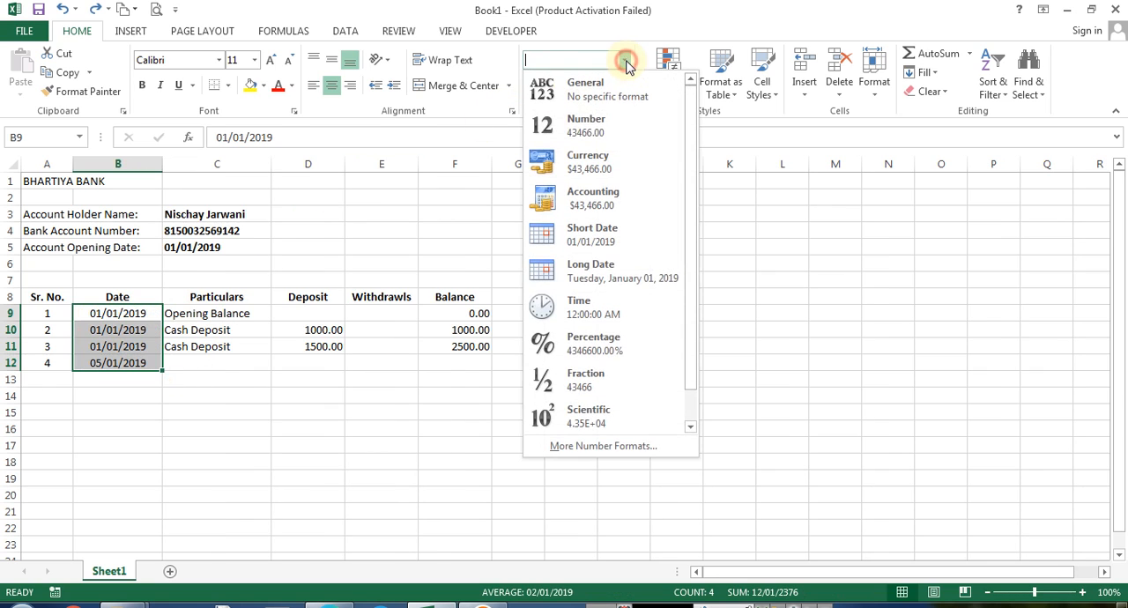
pyautogui.click(615, 447)
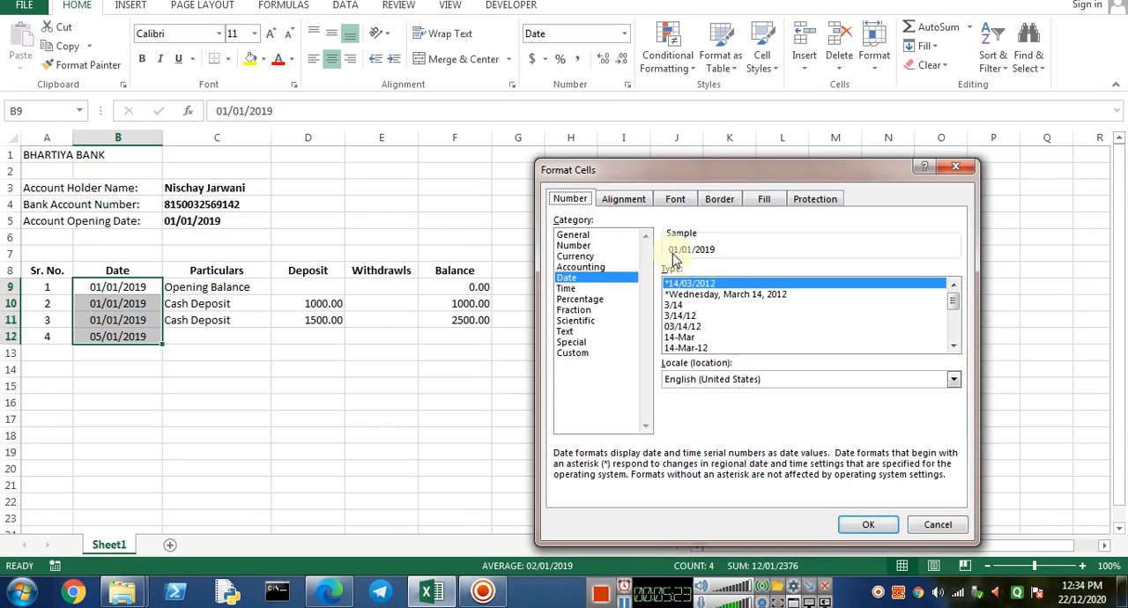
pyautogui.click(572, 353)
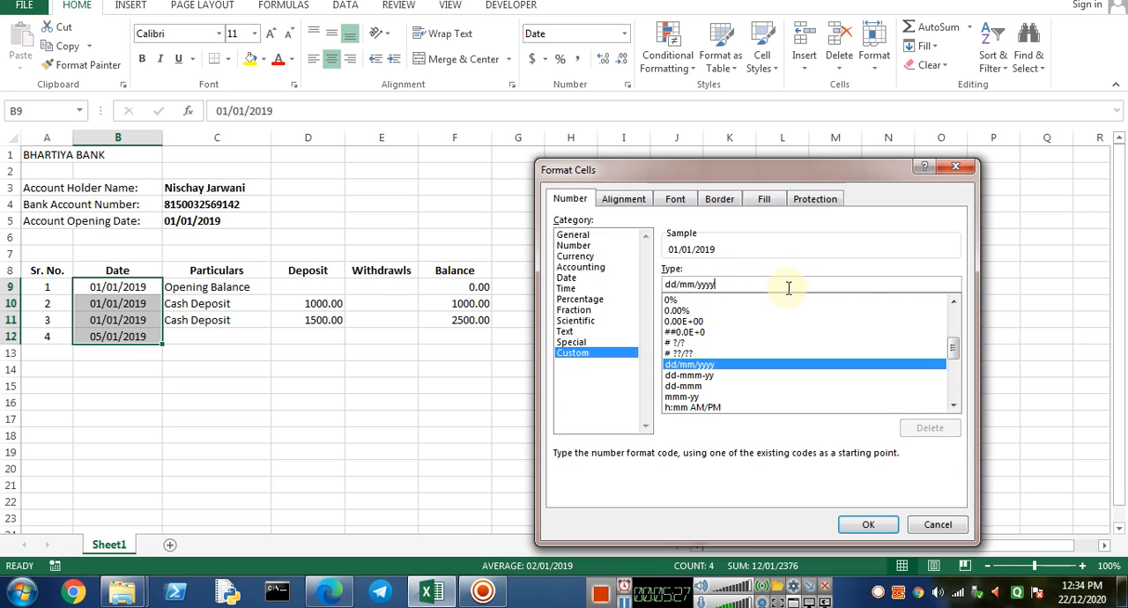
pyautogui.click(861, 282)
pyautogui.write(', ddd')
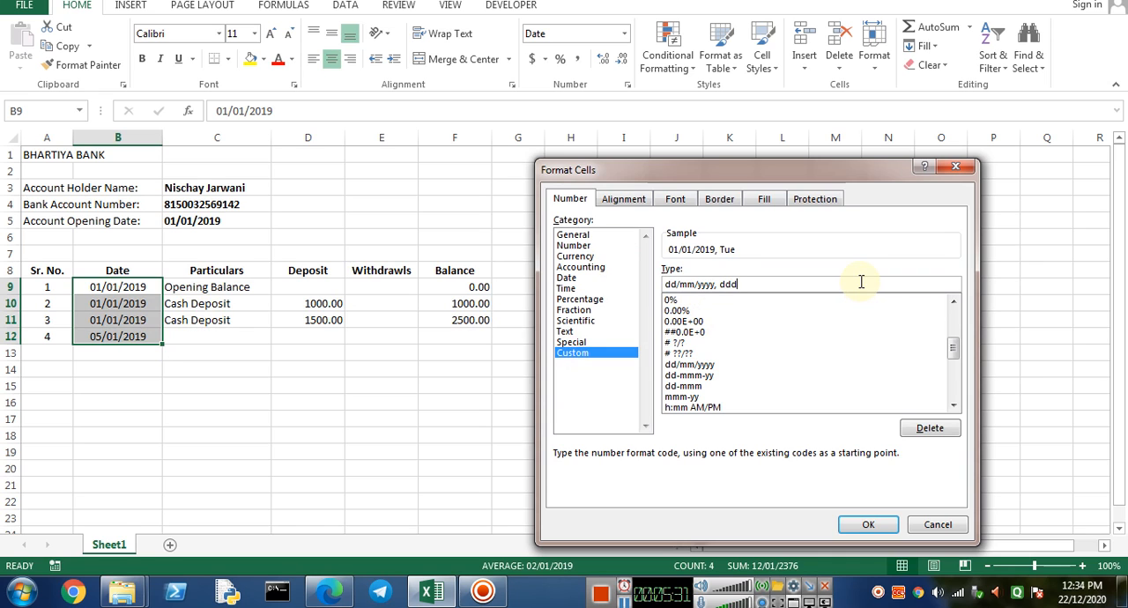
pyautogui.press('Return')
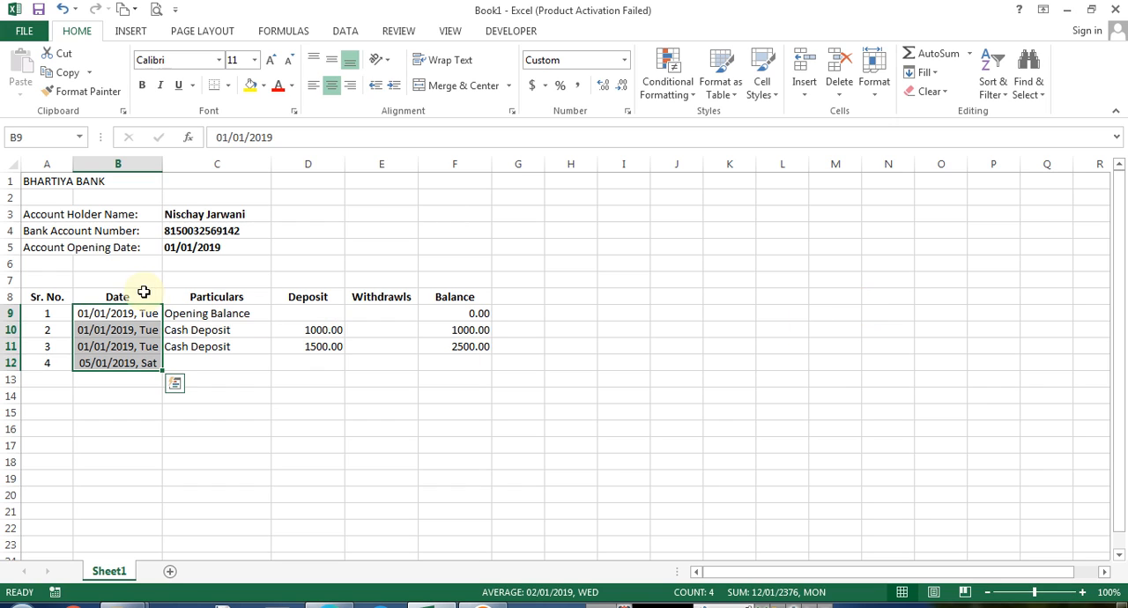
# Enter the date 6/1/2019 in B12
pyautogui.click(138, 364)
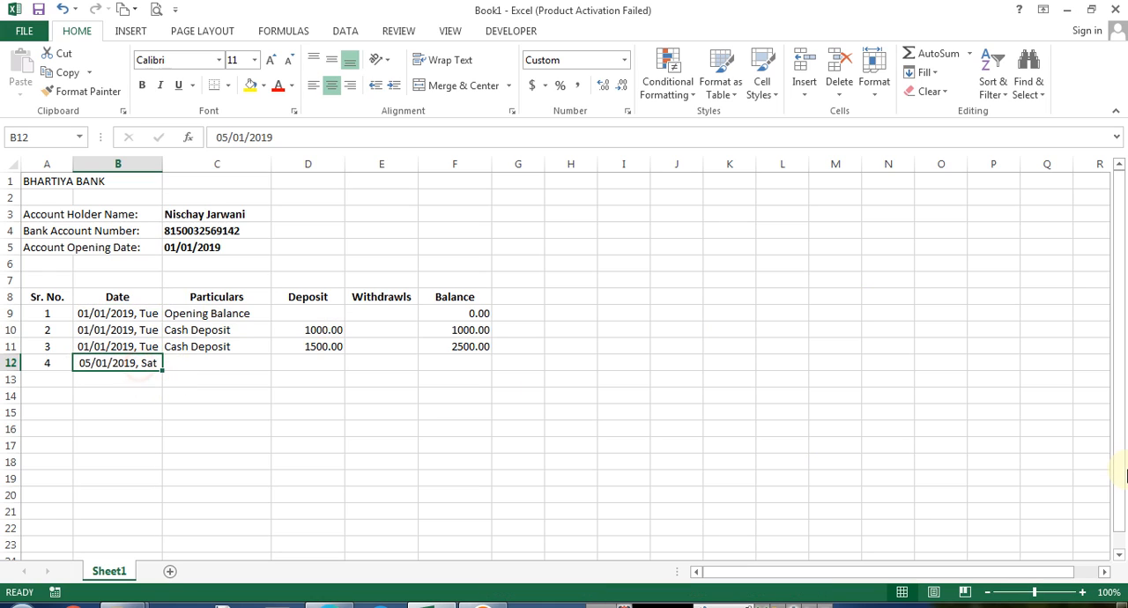
pyautogui.write('6/1/2019')
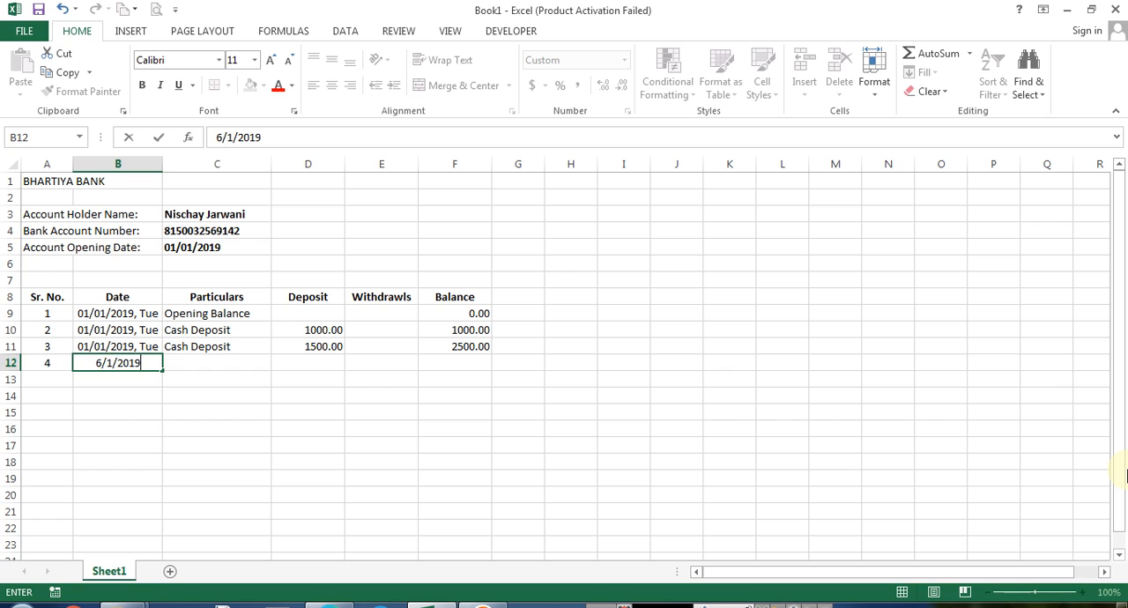
pyautogui.hotkey('ctrl', 'Return')
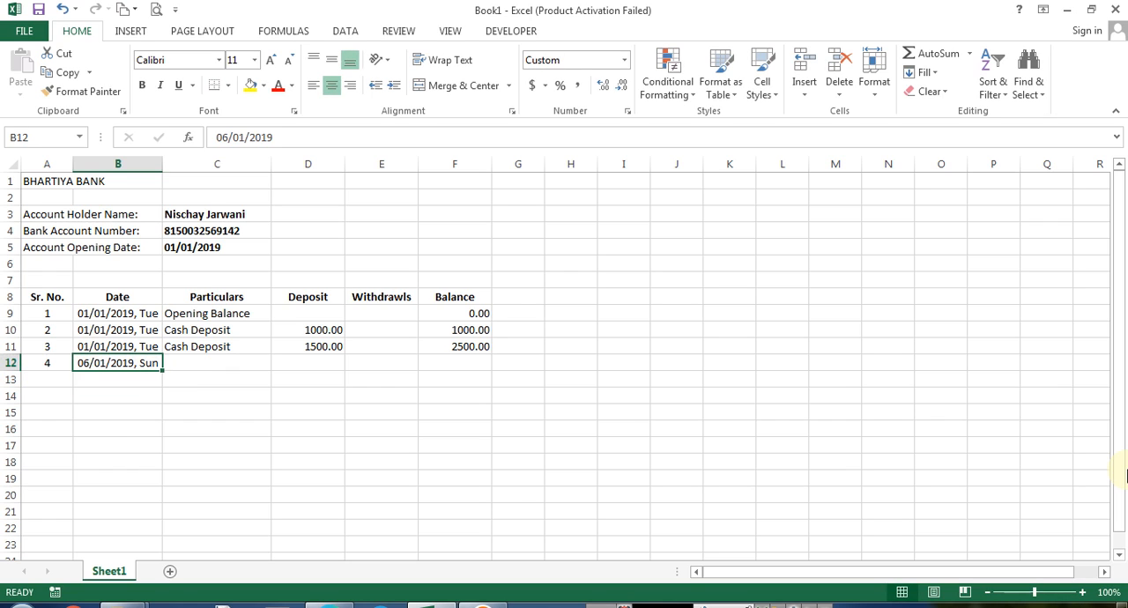
# Re-enter B12's date as 4/01/2019
pyautogui.write('4/')
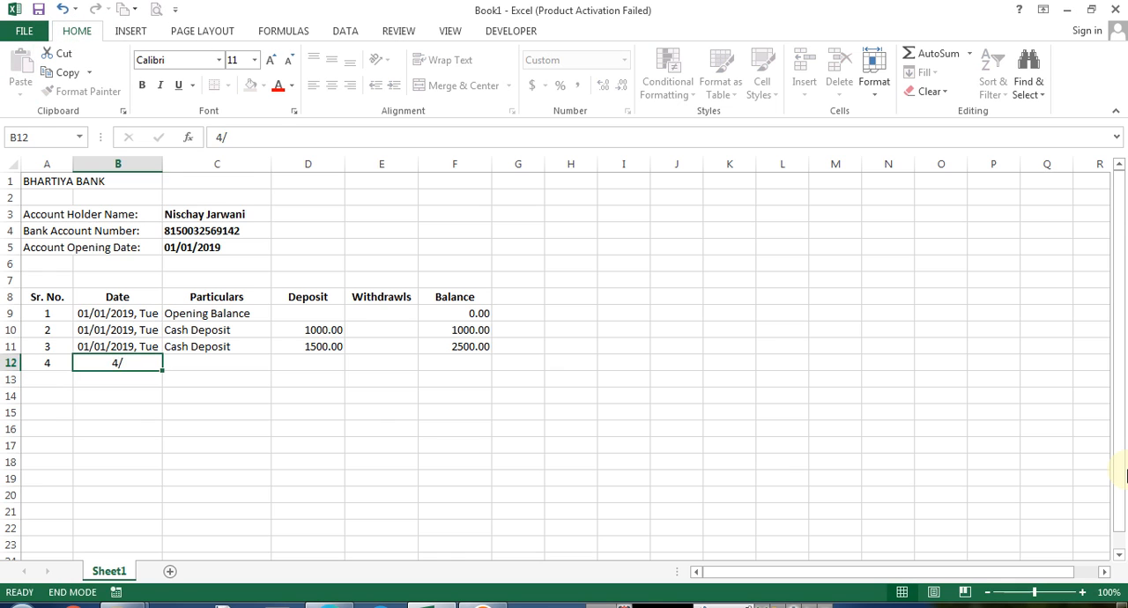
pyautogui.hotkey('ctrl', 'Right')
pyautogui.press('Home')
pyautogui.press('Down')
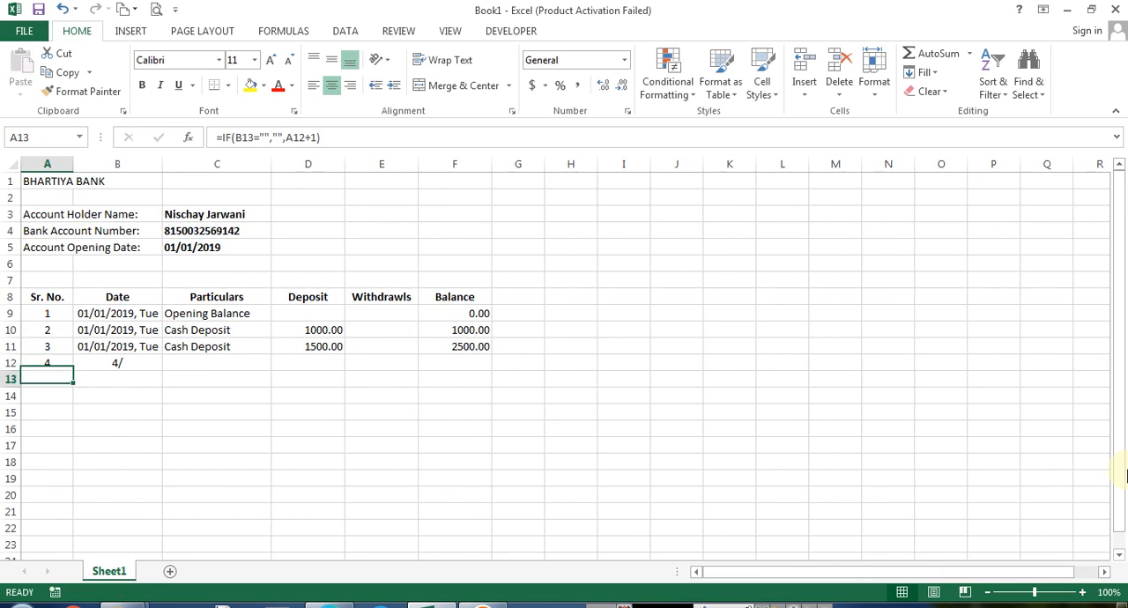
pyautogui.press('Up')
pyautogui.press('Right')
pyautogui.press('Left')
pyautogui.press('/')
pyautogui.press('Escape')
pyautogui.press('Right')
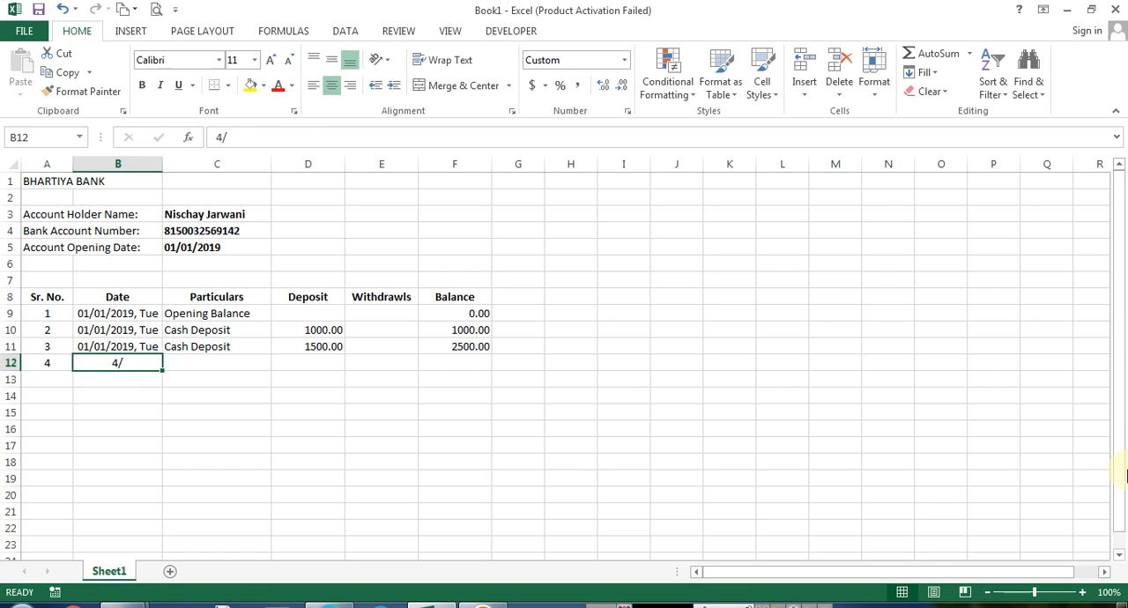
pyautogui.write('4/01/2019')
pyautogui.press('Return')
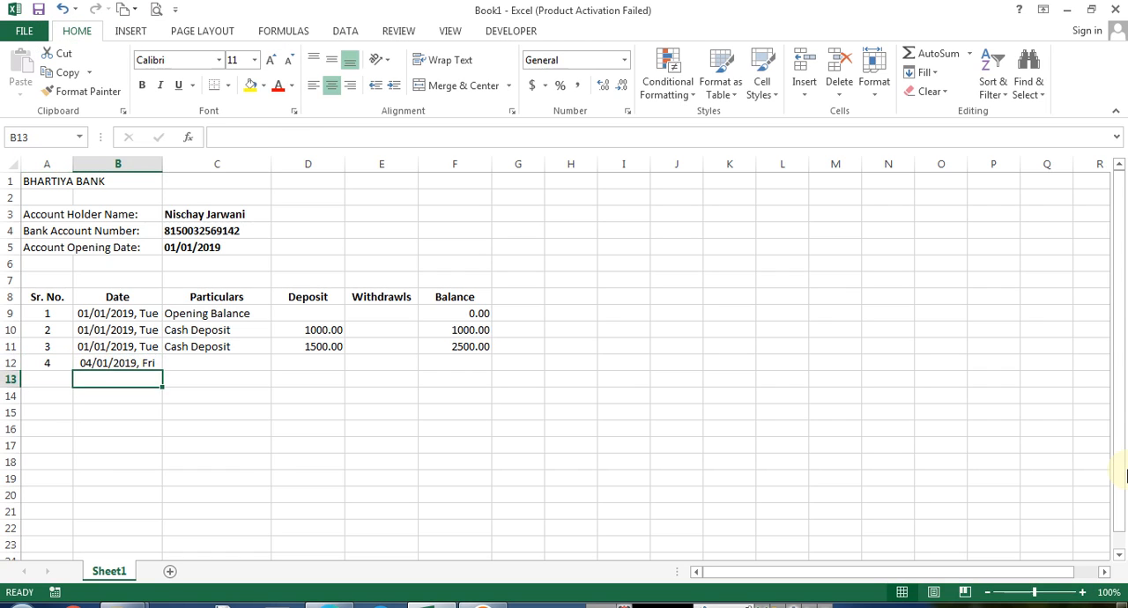
# Enter "Cash Withdarwl" as the particulars in C12
pyautogui.press('Up')
pyautogui.press('Right')
pyautogui.press('Left')
pyautogui.press('Right')
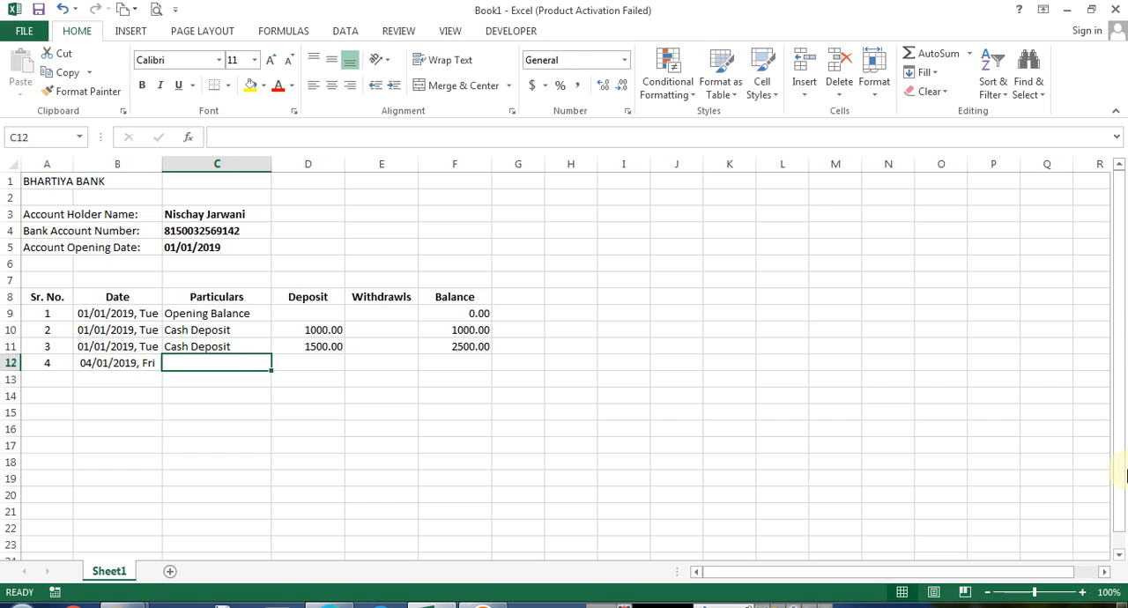
pyautogui.write('Cash Withdarwl')
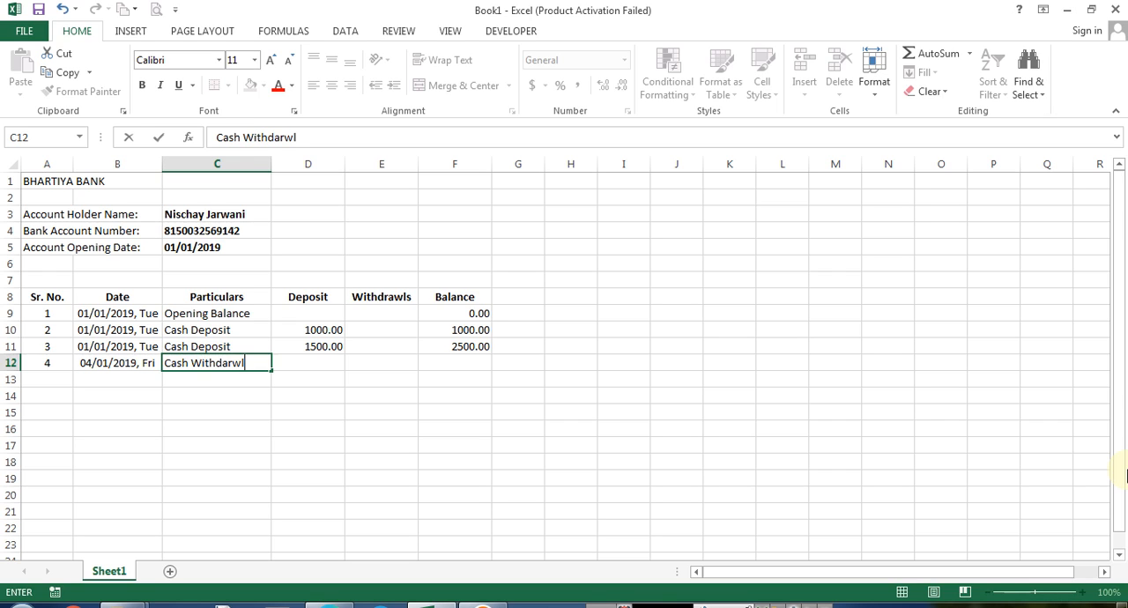
pyautogui.press('Right')
# Insert an entire new column before the Deposit column
pyautogui.press('Up')
pyautogui.press('Up')
pyautogui.press('Up')
pyautogui.press('Up')
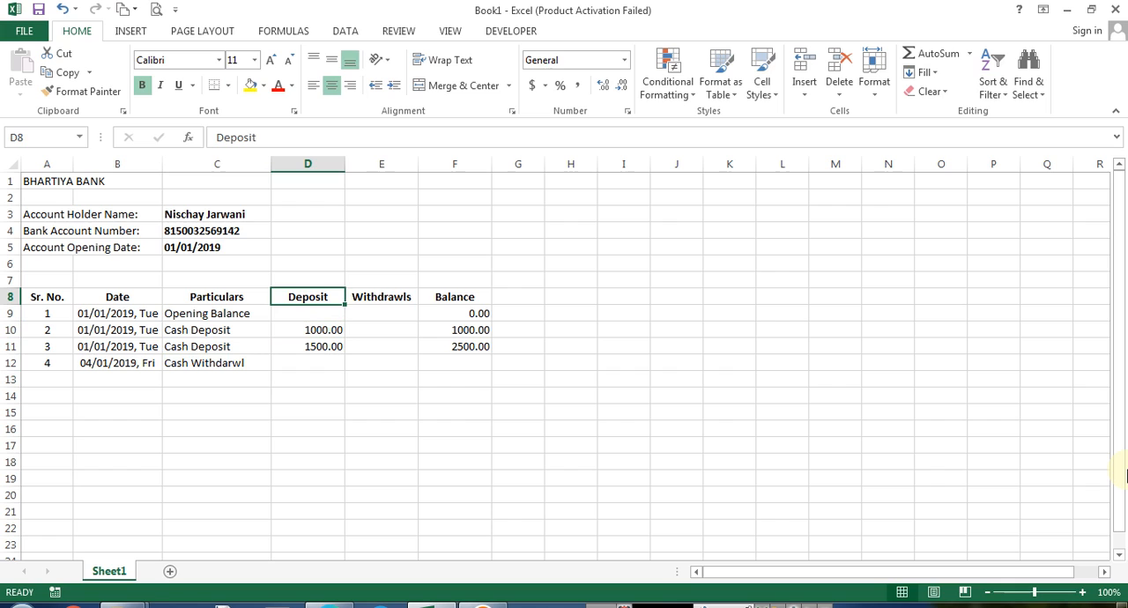
pyautogui.hotkey('shift', 'F10')
pyautogui.press('Down')
pyautogui.press('Down')
pyautogui.press('Down')
pyautogui.press('Down')
pyautogui.press('Down')
pyautogui.press('Down')
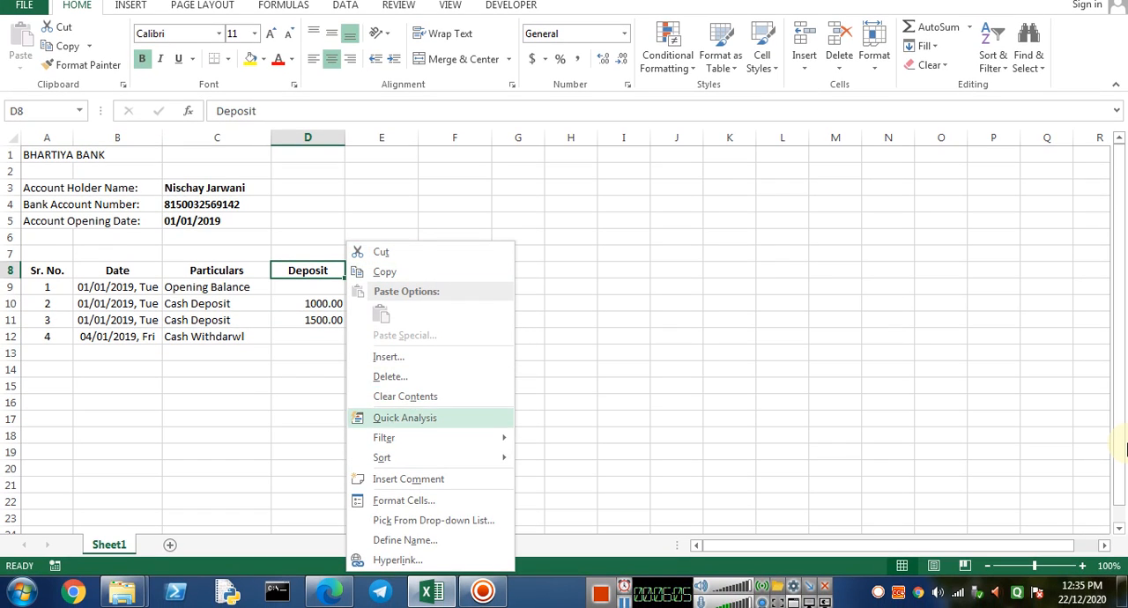
pyautogui.press('Up')
pyautogui.press('Up')
pyautogui.press('Up')
pyautogui.press('Return')
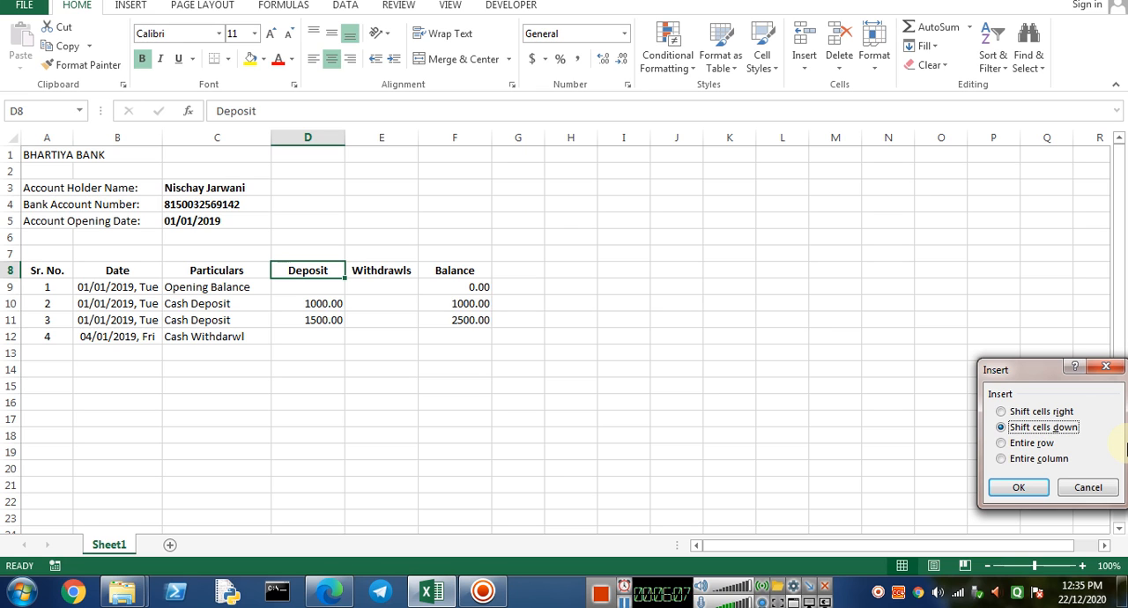
pyautogui.press('Down')
pyautogui.press('Down')
pyautogui.press('Return')
# Enter the header Reference in D8
pyautogui.write('Refer')
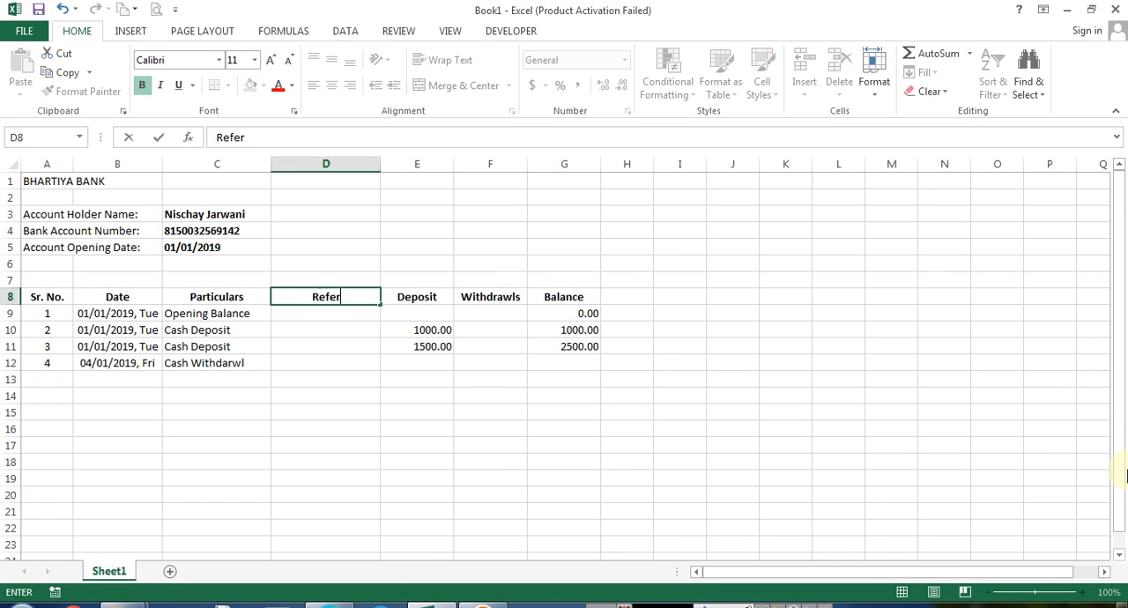
pyautogui.write('ence')
pyautogui.press('Return')
pyautogui.press('Return')
pyautogui.press('Return')
pyautogui.press('Return')
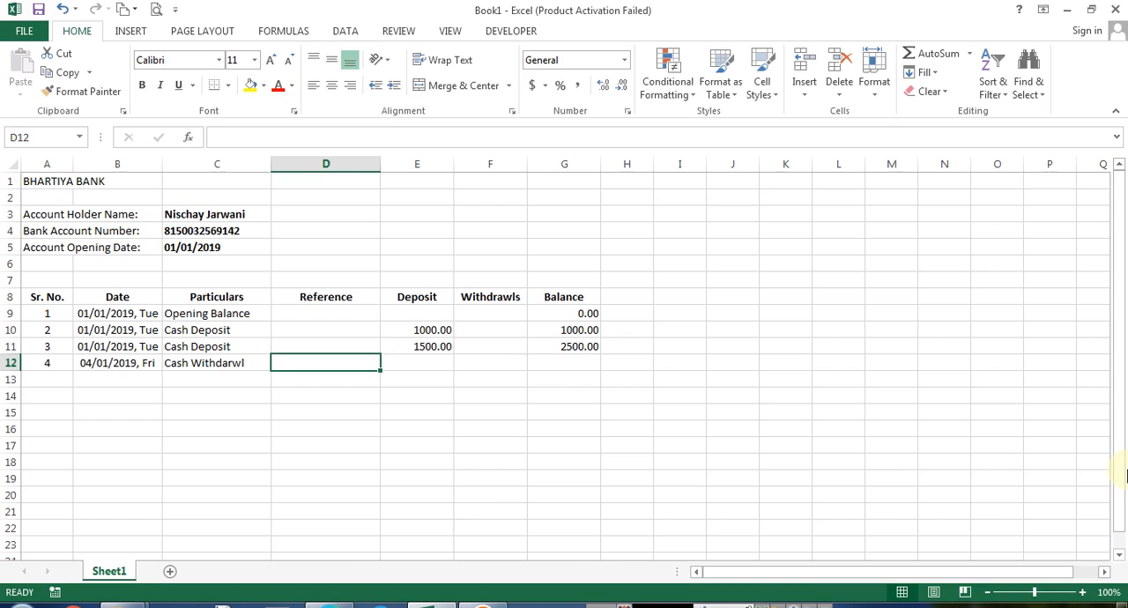
# Enter Chq. No. 000001 as the reference for the withdrawal in D12
pyautogui.write('Chq. No. ')
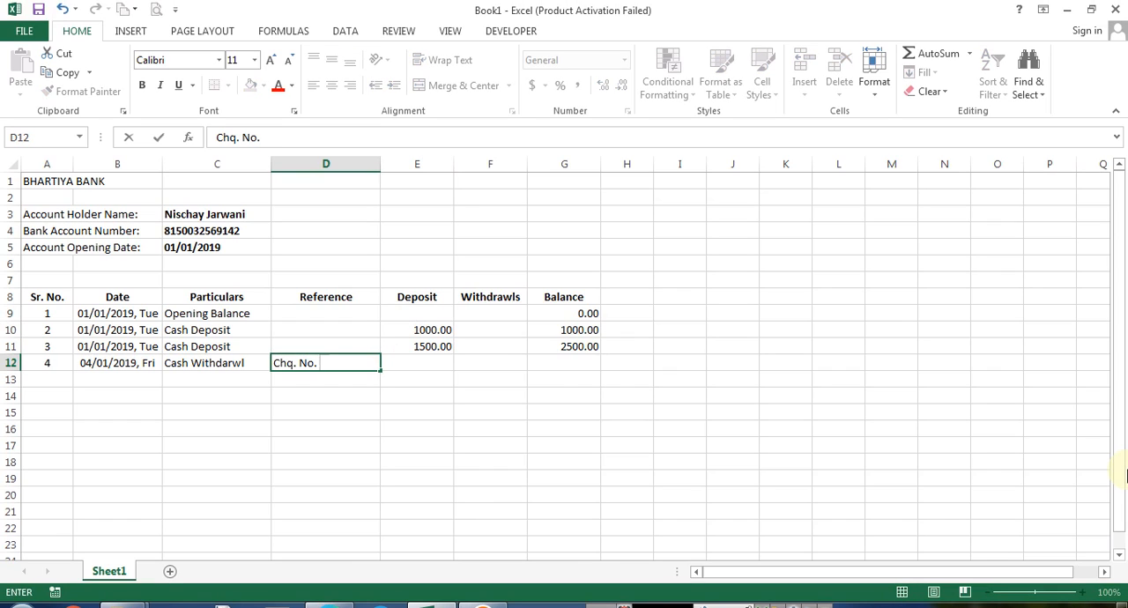
pyautogui.write('000001')
pyautogui.press('Return')
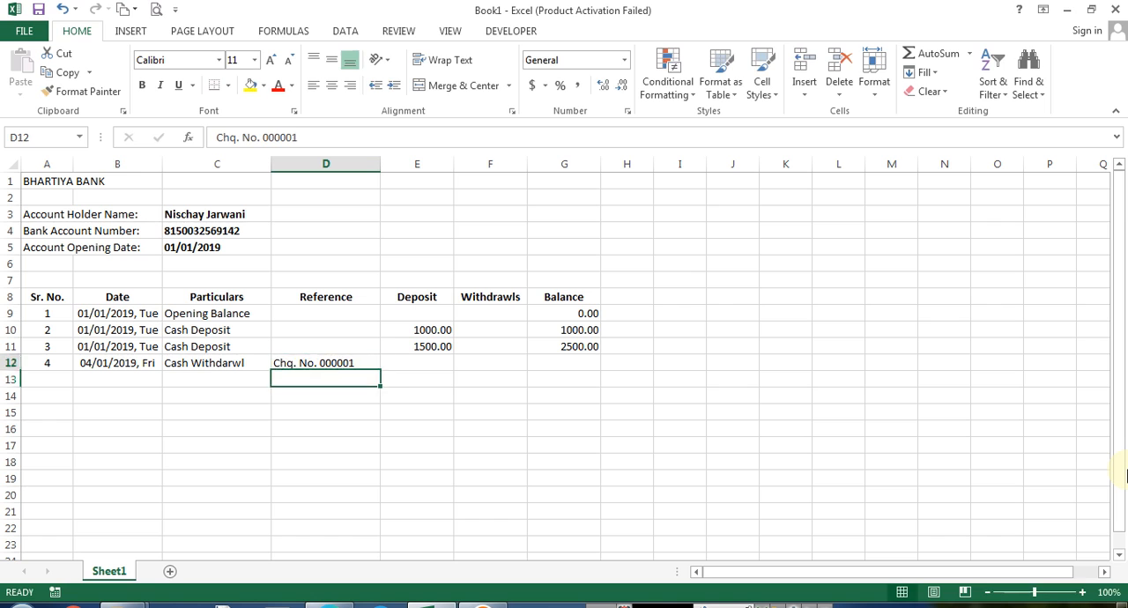
# Center-align the reference in D12 through Format Cells
pyautogui.press('Up')
pyautogui.hotkey('ctrl', '1')
pyautogui.press('Down')
pyautogui.press('Down')
pyautogui.press('Return')
pyautogui.press('Return')
# Enter 500 as the withdrawal amount in F12
pyautogui.press('Right')
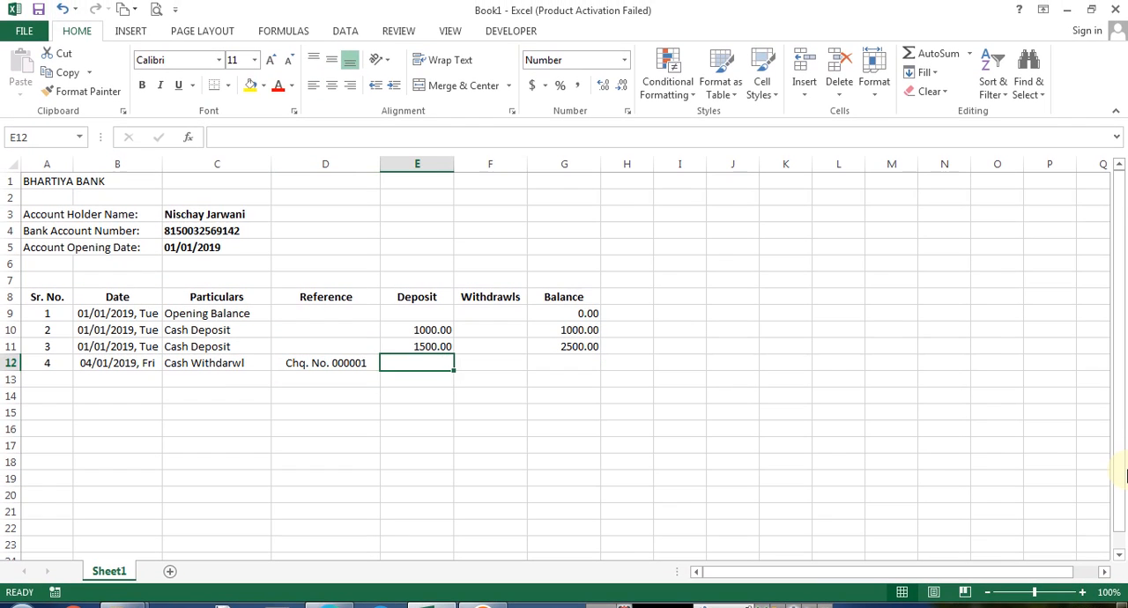
pyautogui.press('Right')
pyautogui.write('500')
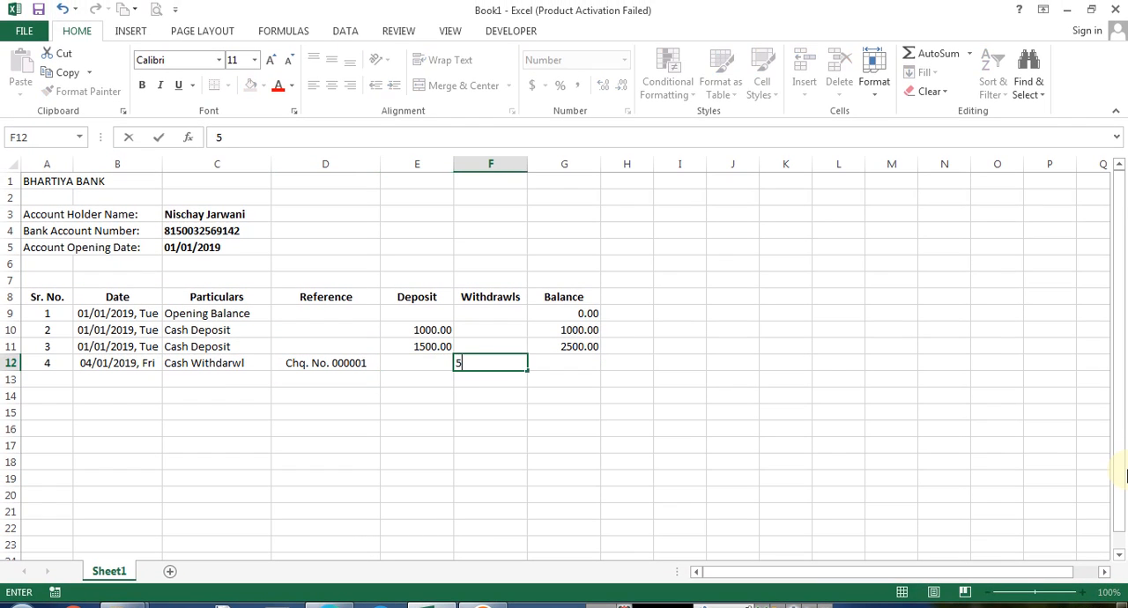
pyautogui.press('Return')
# Enter the running balance formula =G11-F12 in G12
pyautogui.press('Up')
pyautogui.press('Right')
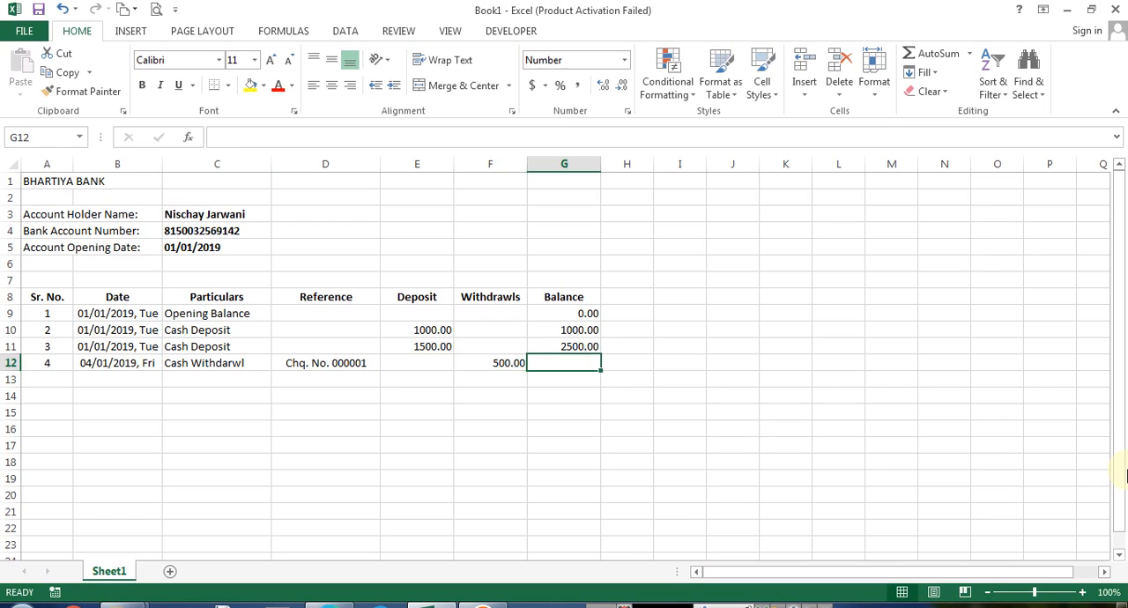
pyautogui.write('=G11-F12')
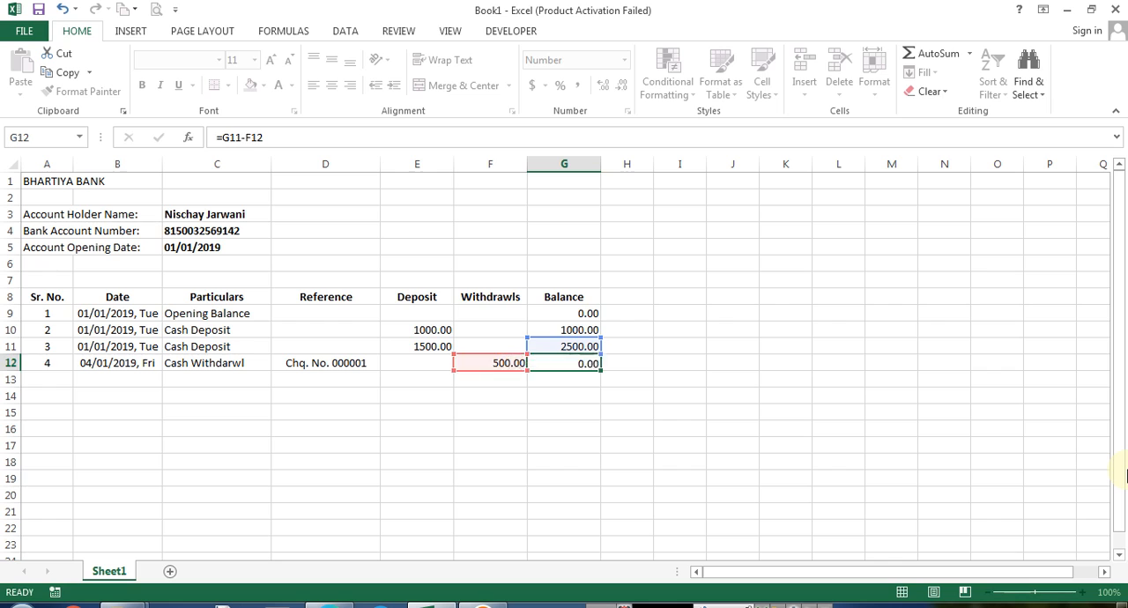
pyautogui.press('Return')
pyautogui.press('Up')
pyautogui.press('F2')
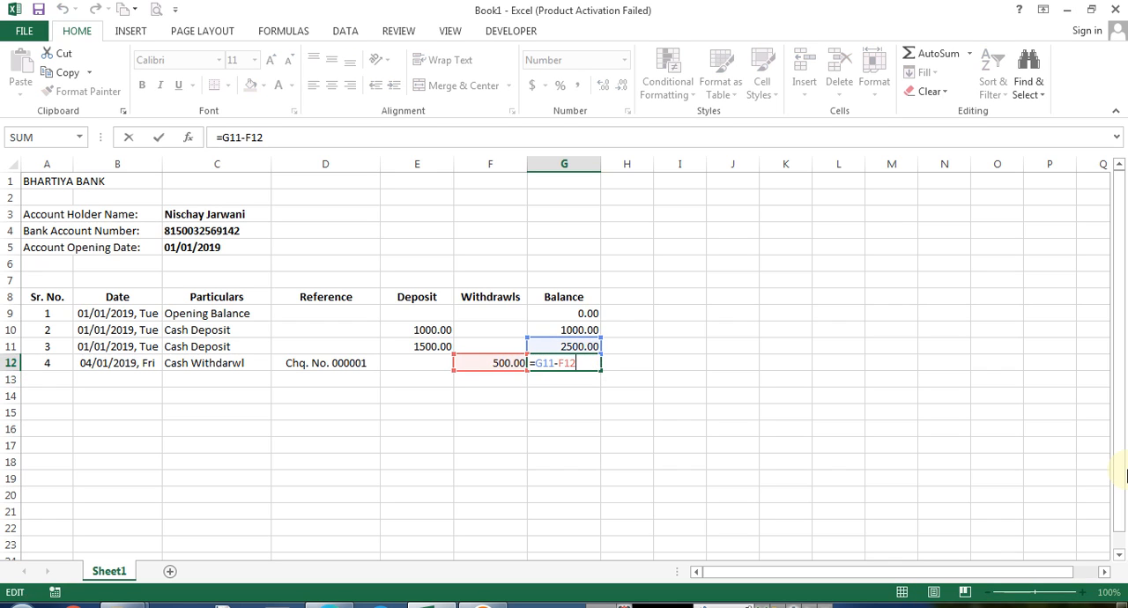
pyautogui.press('Escape')
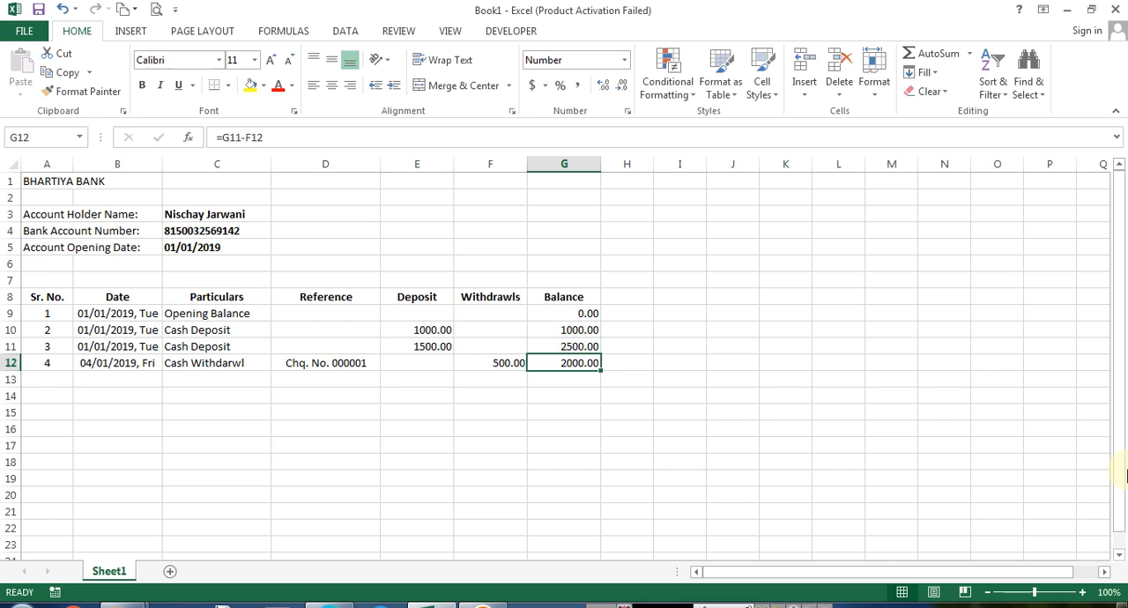
pyautogui.press('Left')
pyautogui.press('Down')
pyautogui.press('Home')
pyautogui.press('Right')
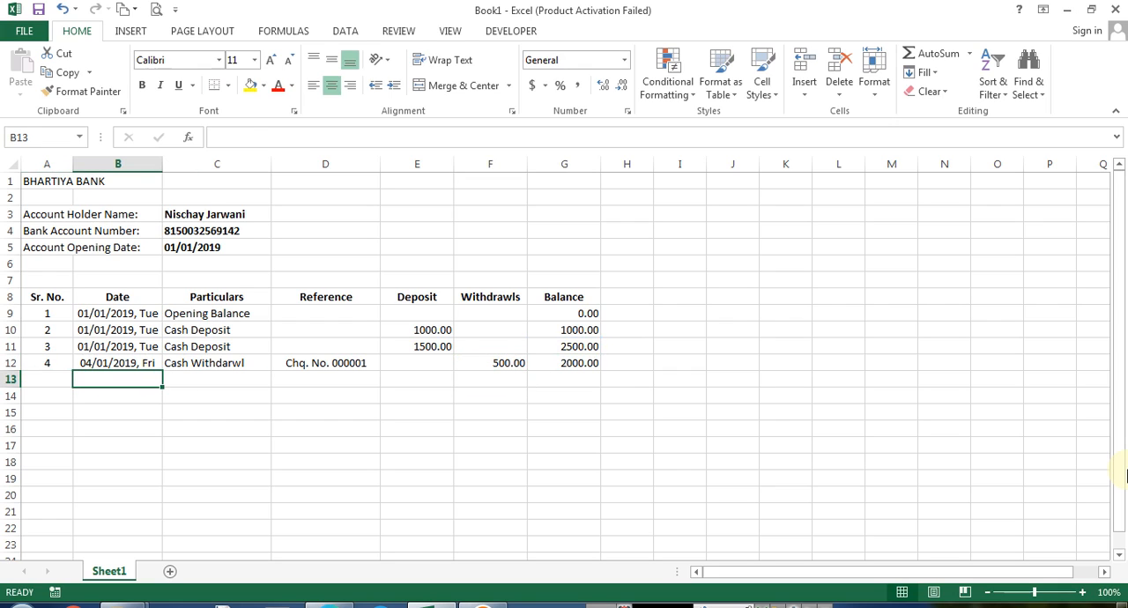
pyautogui.write('6/1/2019')
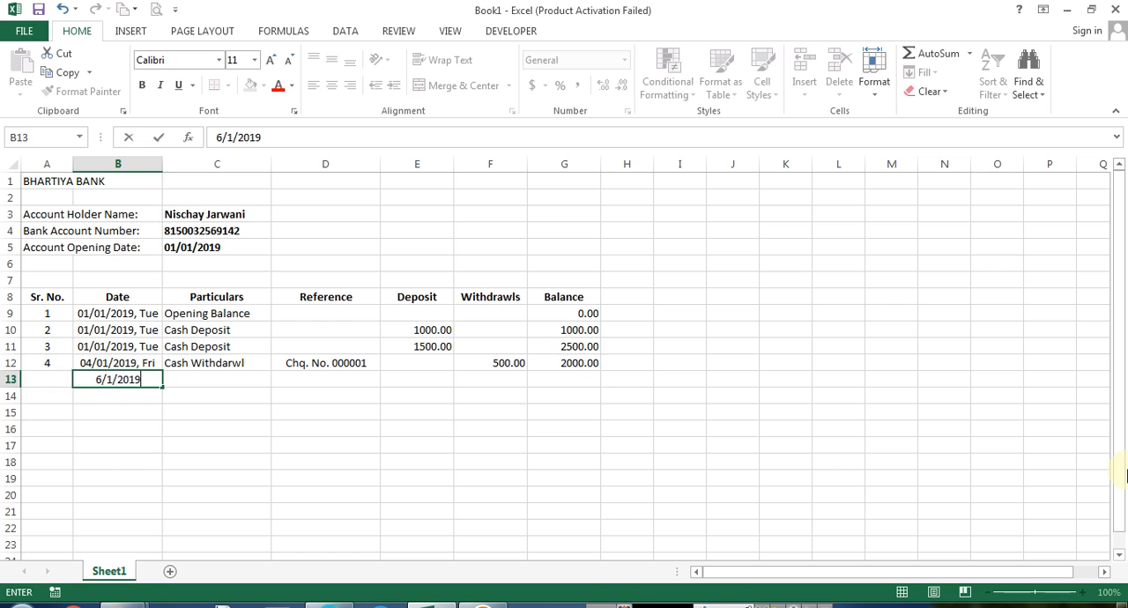
pyautogui.hotkey('ctrl', 'Return')
pyautogui.write('6')
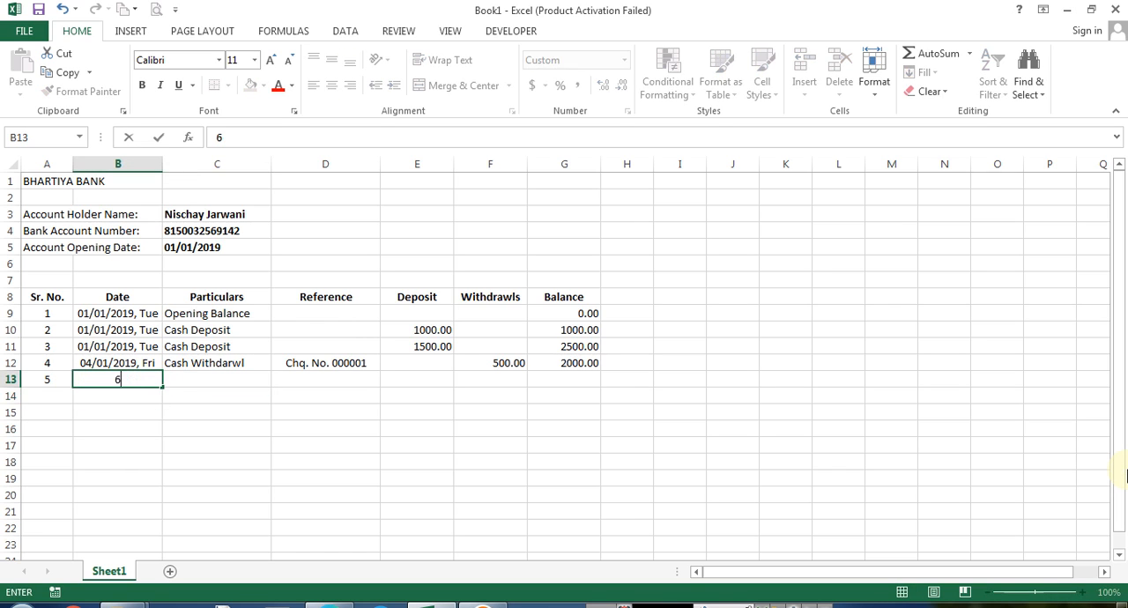
pyautogui.write('/01/2019')
pyautogui.press('Tab')
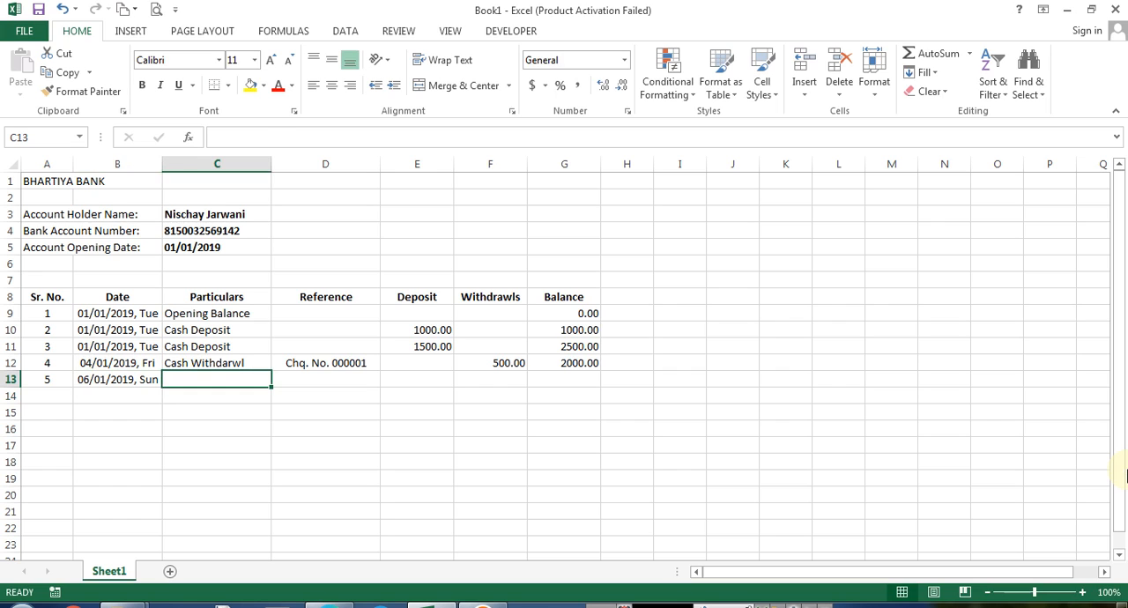
# Set the date in B13 to 07/01/2019
pyautogui.hotkey('shift', 'Tab')
pyautogui.press('F2')
pyautogui.press('Delete')
pyautogui.write('7')
pyautogui.press('Return')
pyautogui.press('Up')
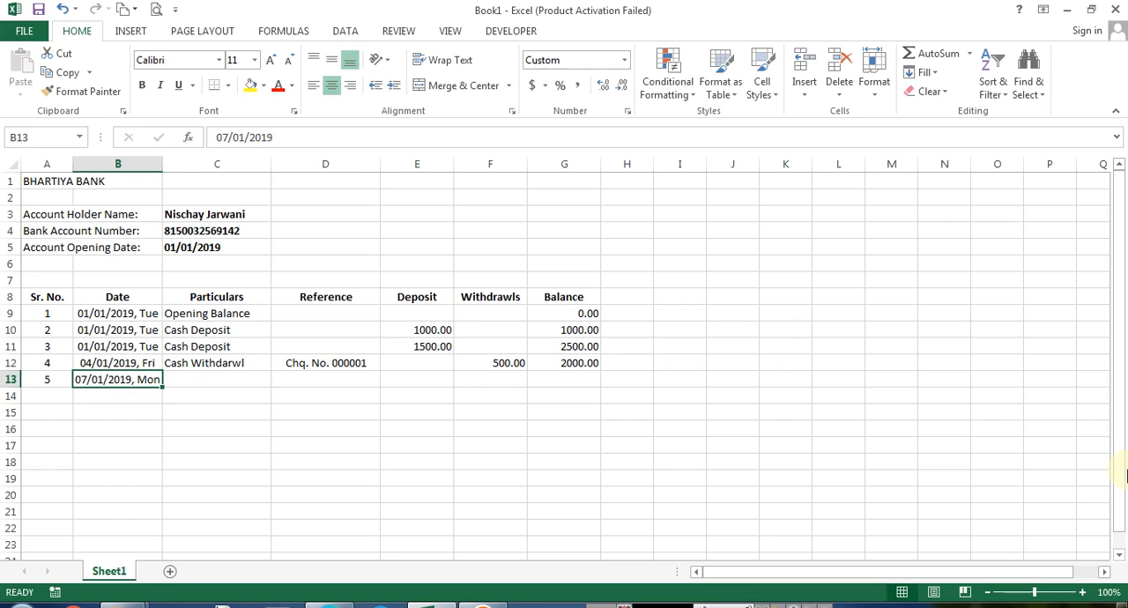
# Enter Cash Deposit as the particulars in C13
pyautogui.press('Right')
pyautogui.write('Cash Deposit')
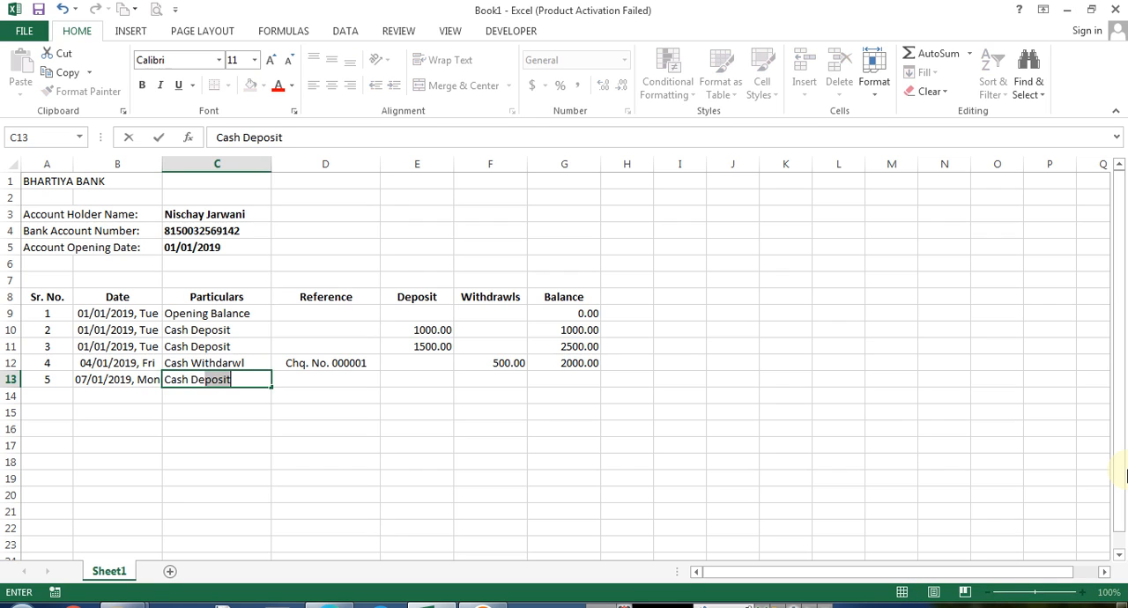
pyautogui.press('Return')
# Enter 1500 as the deposit amount in E13
pyautogui.press('Up')
pyautogui.press('Right')
pyautogui.press('Right')
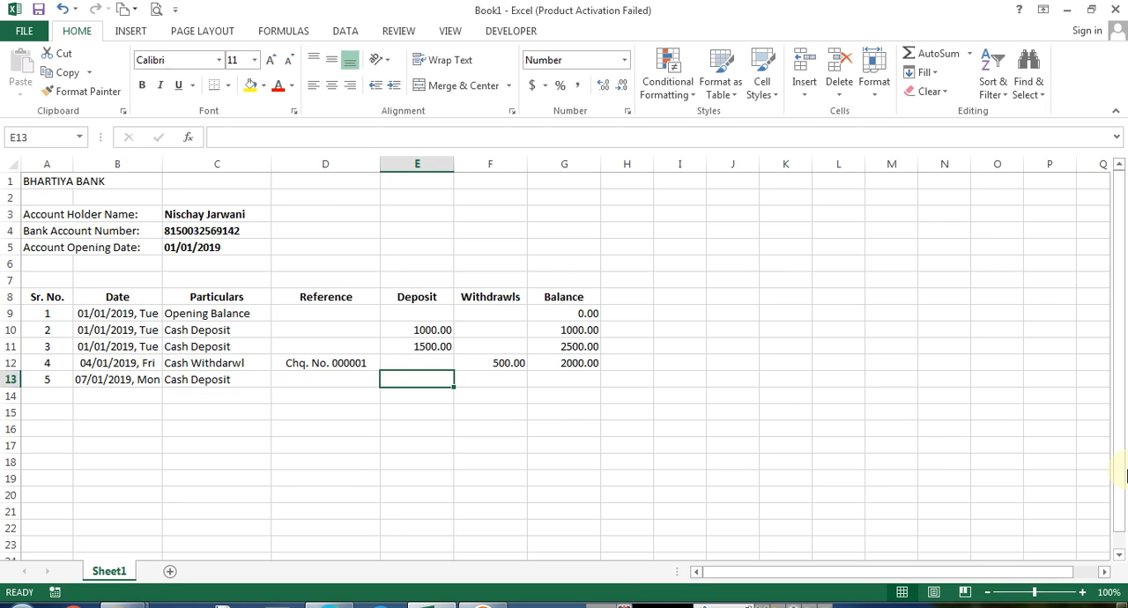
pyautogui.write('1500')
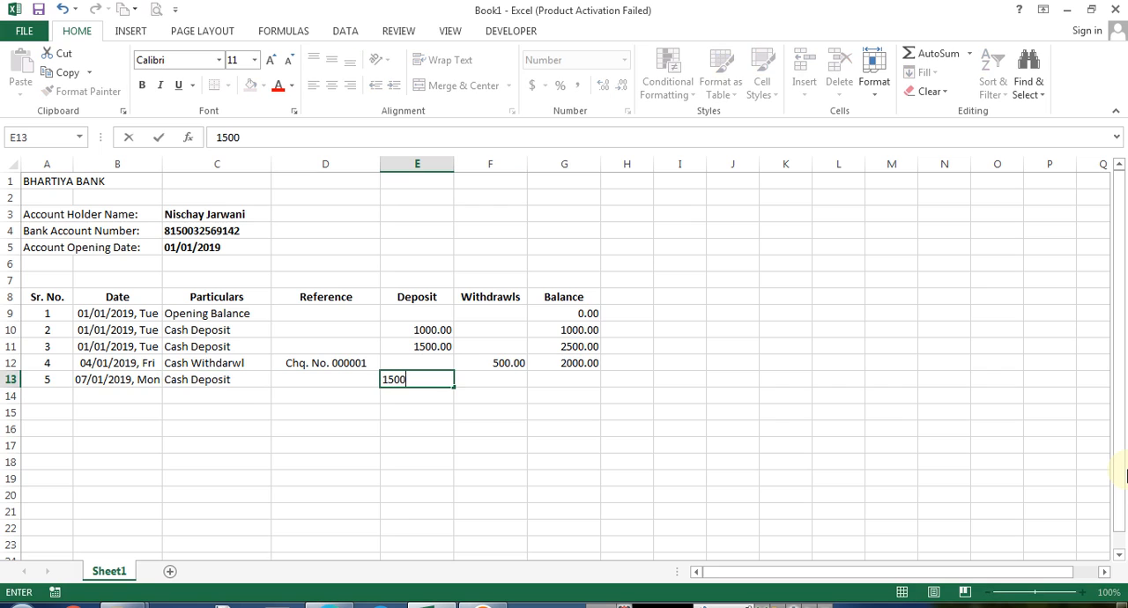
pyautogui.press('Return')
# Fill the balance formula down from G12 into G13
pyautogui.press('Up')
pyautogui.press('Right')
pyautogui.press('Right')
pyautogui.hotkey('ctrl', 'd')
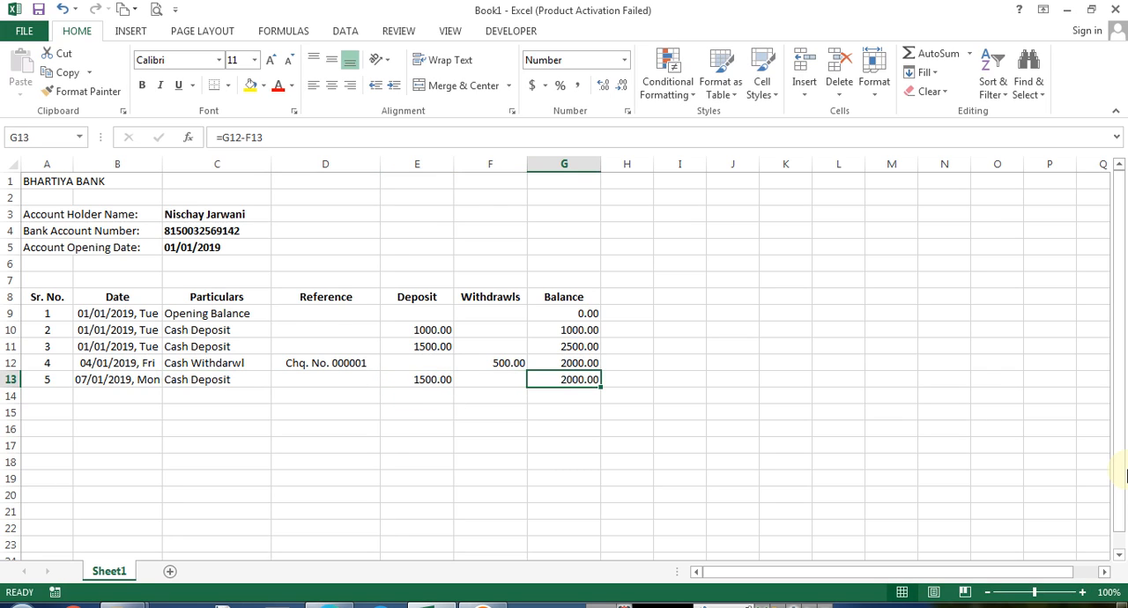
pyautogui.press('F2')
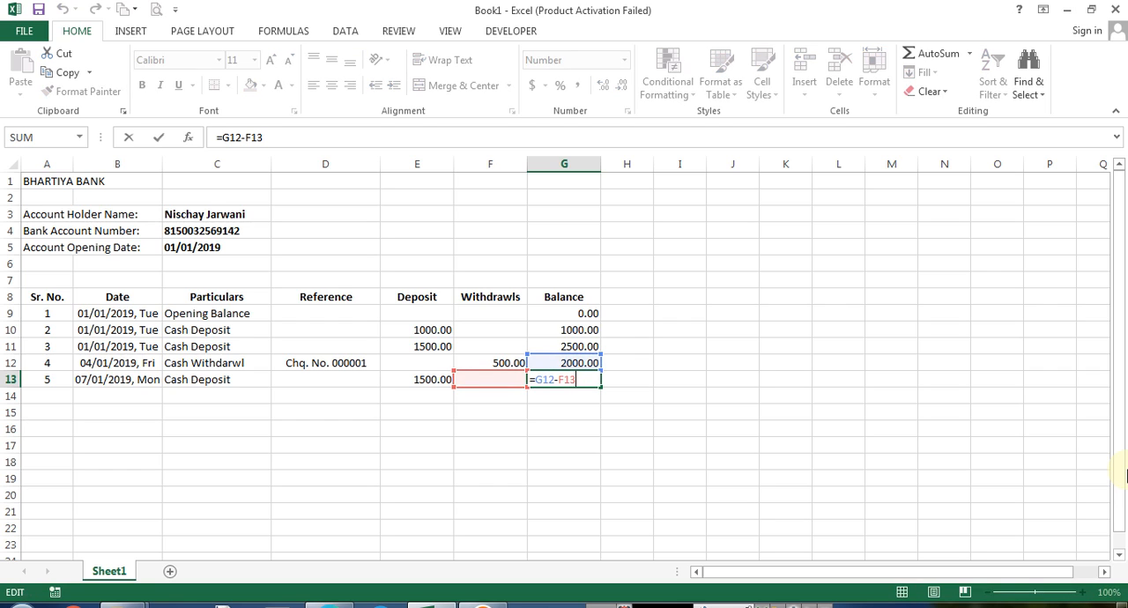
pyautogui.press('Escape')
# Inspect the balance formulas in column G
pyautogui.press('Right')
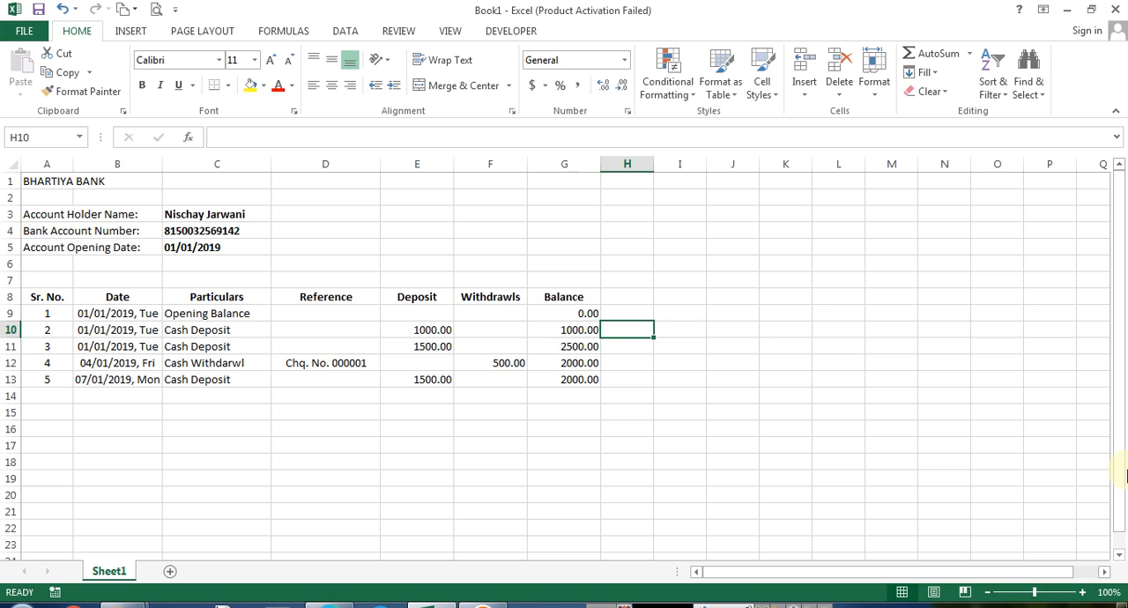
pyautogui.press('Left')
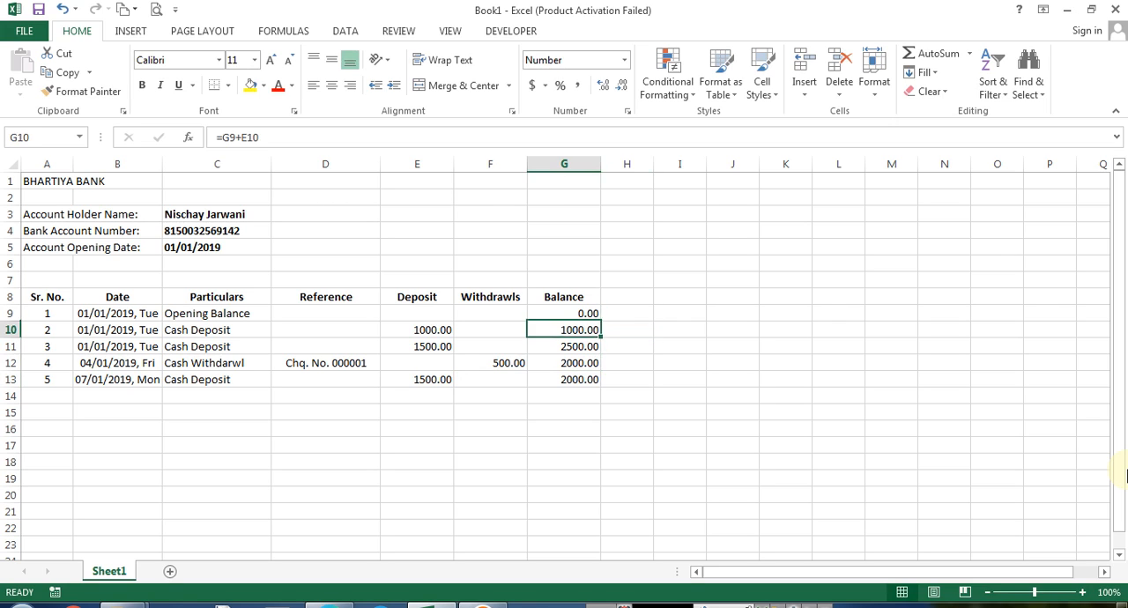
pyautogui.press('F2')
pyautogui.press('Tab')
pyautogui.press('Left')
pyautogui.press('Up')
pyautogui.press('F2')
pyautogui.press('Return')
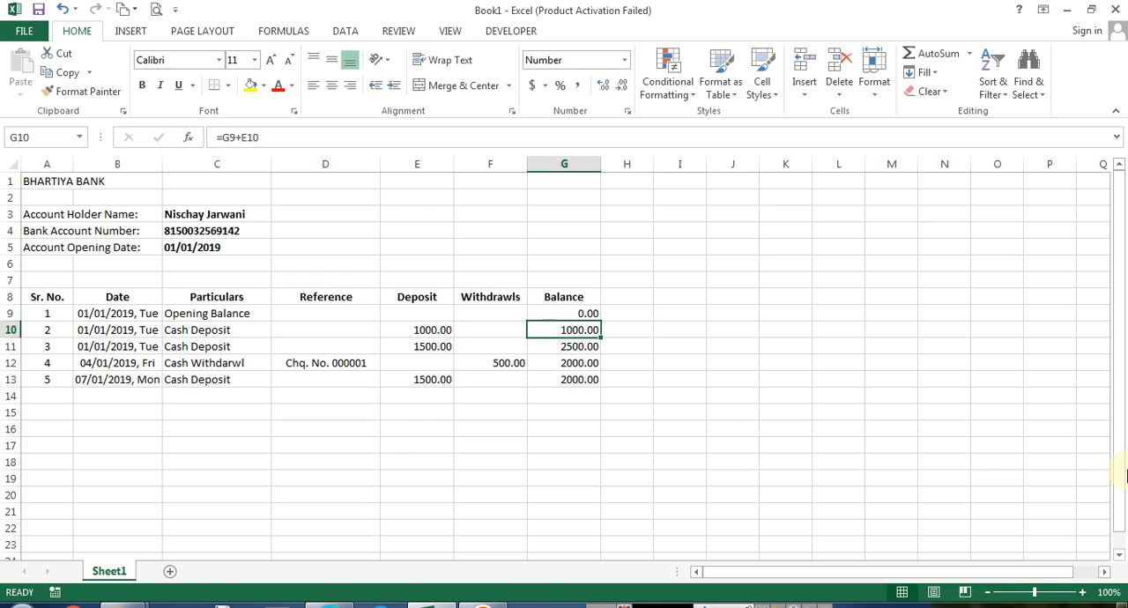
# Enter =FORMULATEXT(G10) in H10 and fill it down through H13
pyautogui.press('Right')
pyautogui.write('=for')
pyautogui.press('Down')
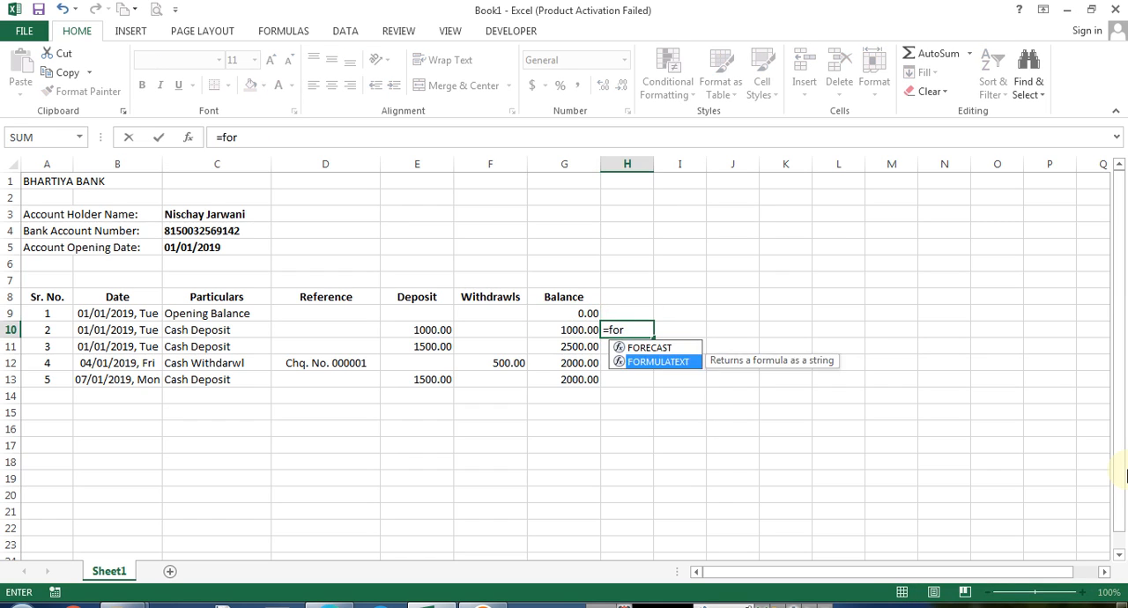
pyautogui.press('Tab')
pyautogui.write('G10')
pyautogui.press('Return')
pyautogui.hotkey('ctrl', 'd')
pyautogui.press('Down')
pyautogui.hotkey('ctrl', 'd')
pyautogui.press('Down')
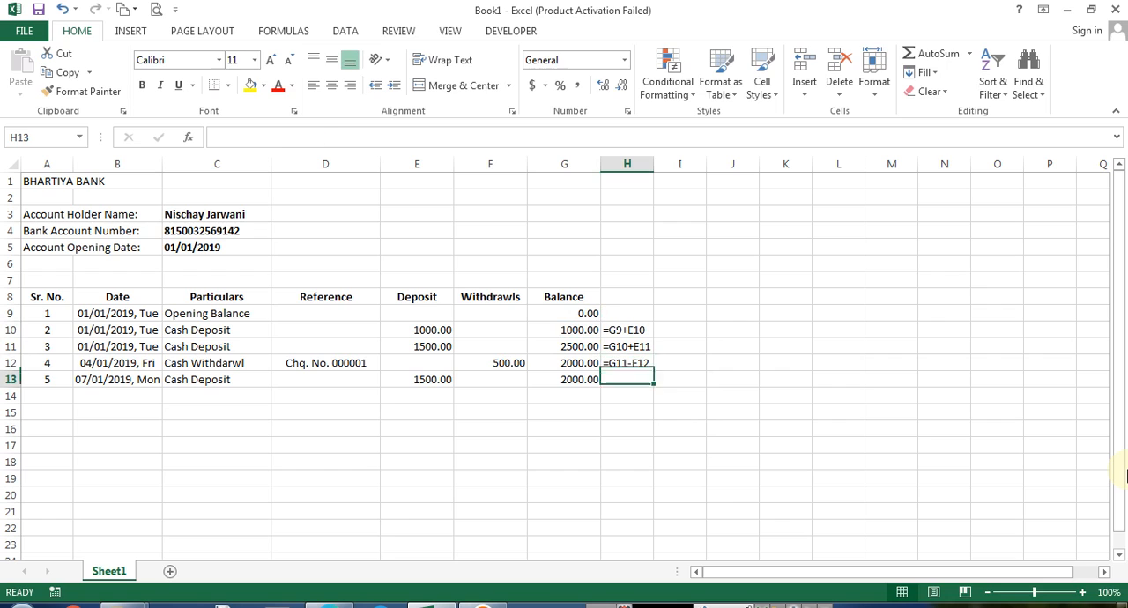
pyautogui.hotkey('ctrl', 'd')
# Color the formula texts in H10:H13 red
pyautogui.press('F2')
pyautogui.press('Escape')
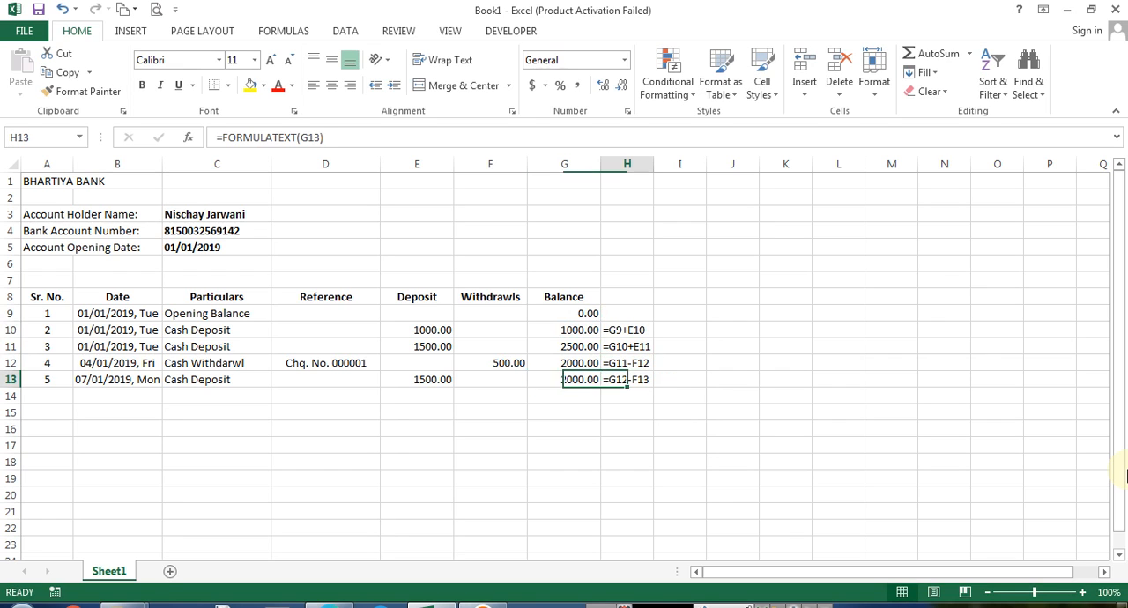
pyautogui.press('F2')
pyautogui.press('Escape')
pyautogui.press('Up')
pyautogui.press('Up')
pyautogui.press('Up')
pyautogui.hotkey('shift', 'Down')
pyautogui.hotkey('shift', 'Down')
pyautogui.hotkey('shift', 'Down')
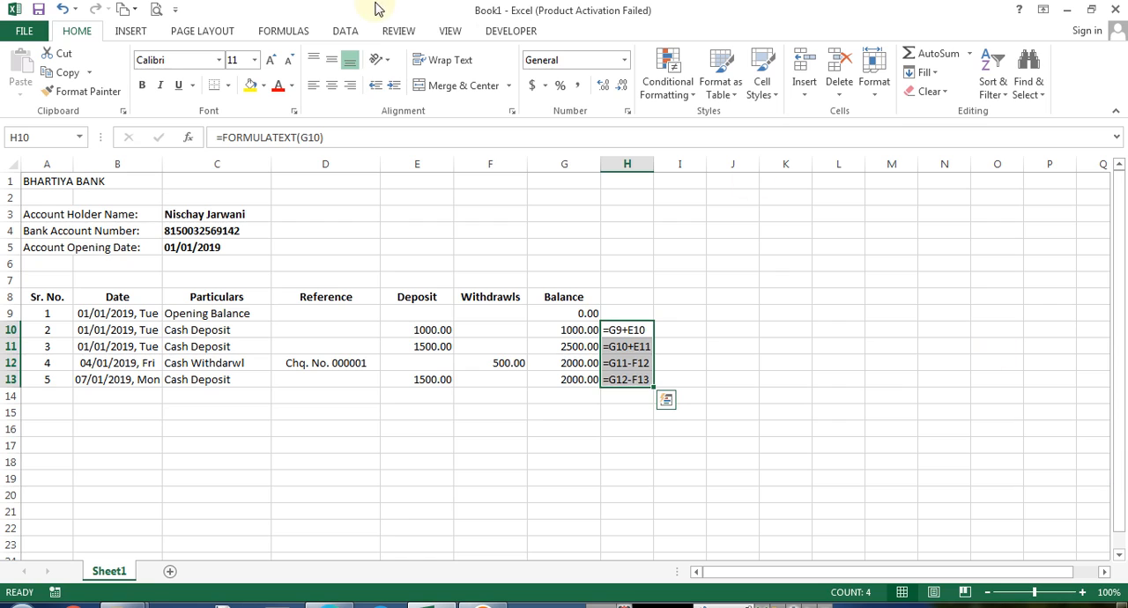
pyautogui.click(278, 86)
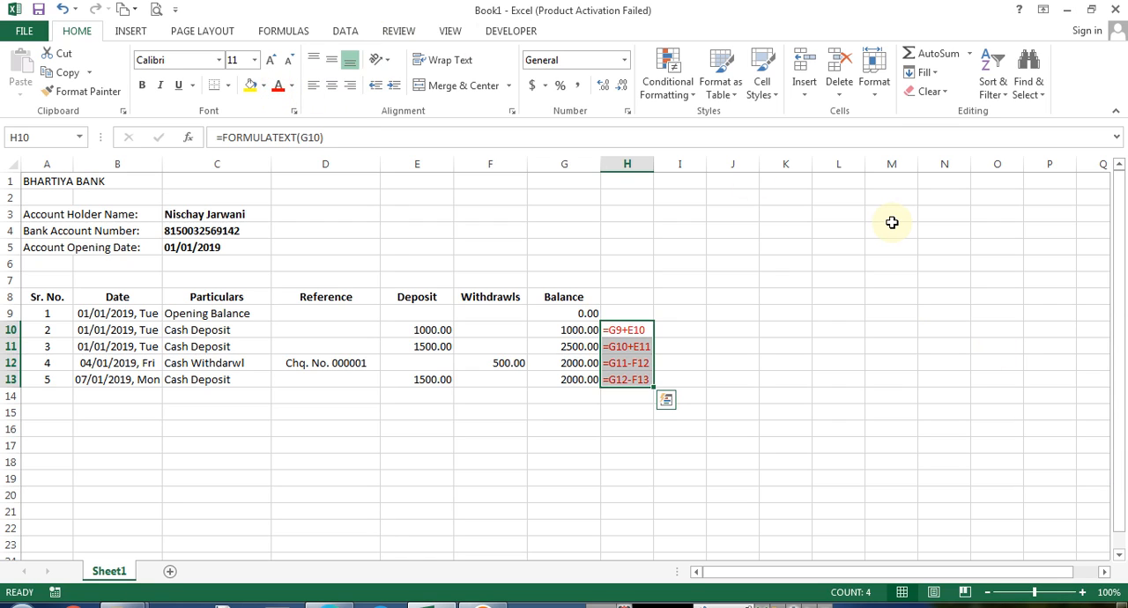
# Make the formula texts in H10:H13 bold
pyautogui.hotkey('ctrl', 'Up')
pyautogui.hotkey('ctrl', 'Down')
pyautogui.press('F2')
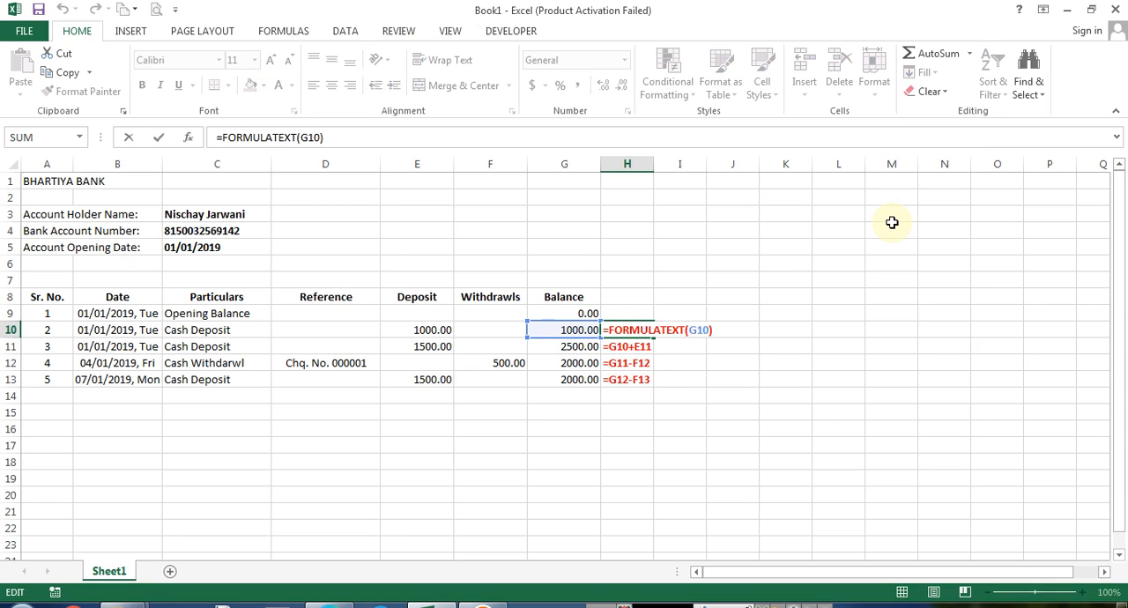
pyautogui.press('Escape')
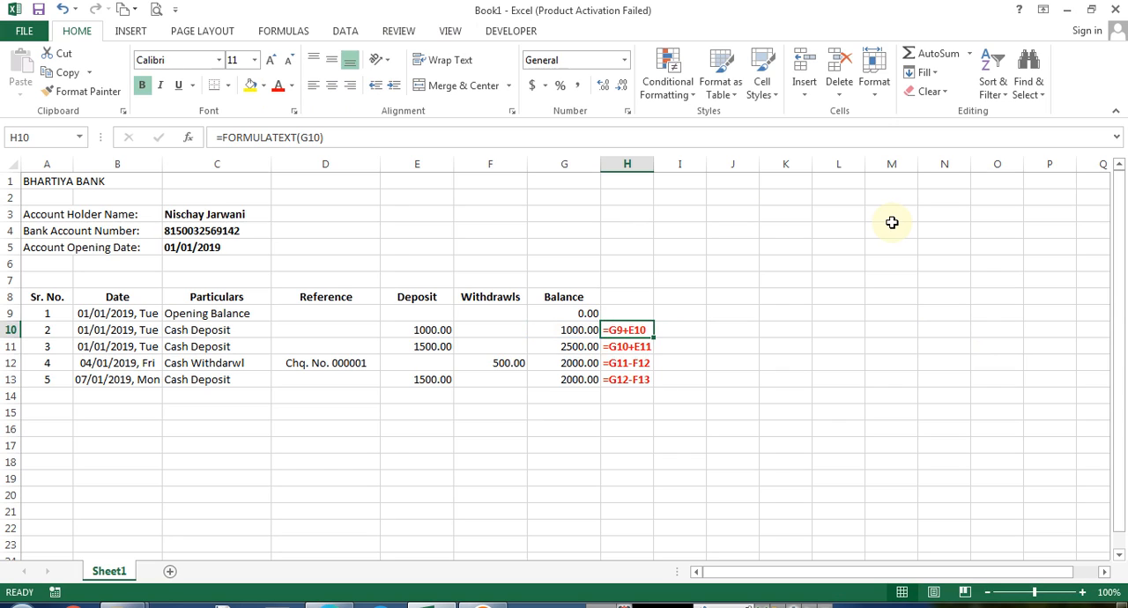
pyautogui.press('F2')
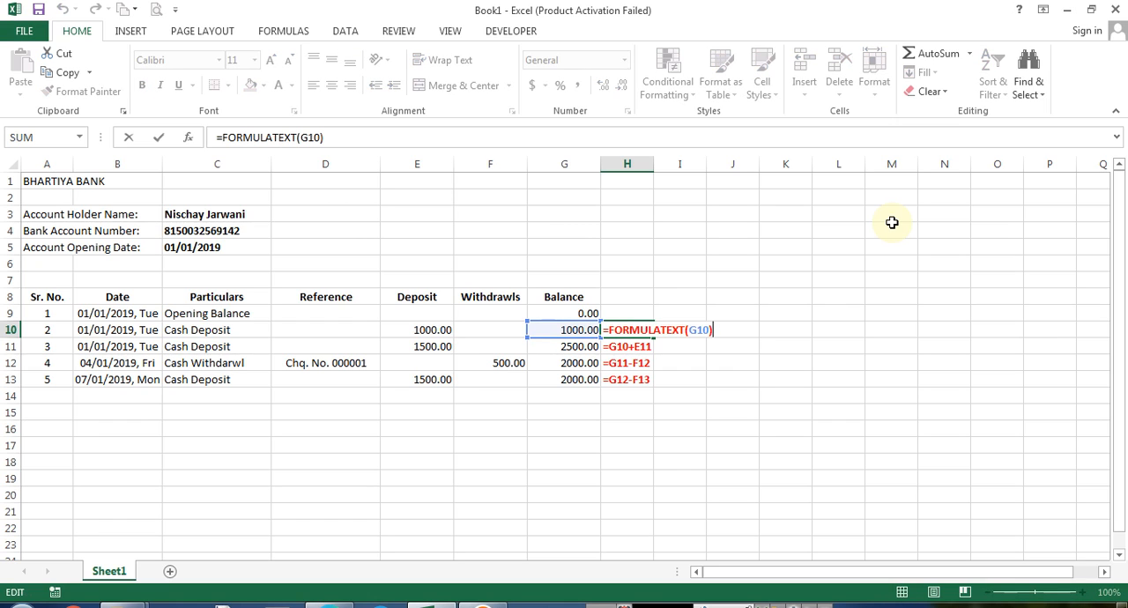
pyautogui.press('Escape')
pyautogui.press('Left')
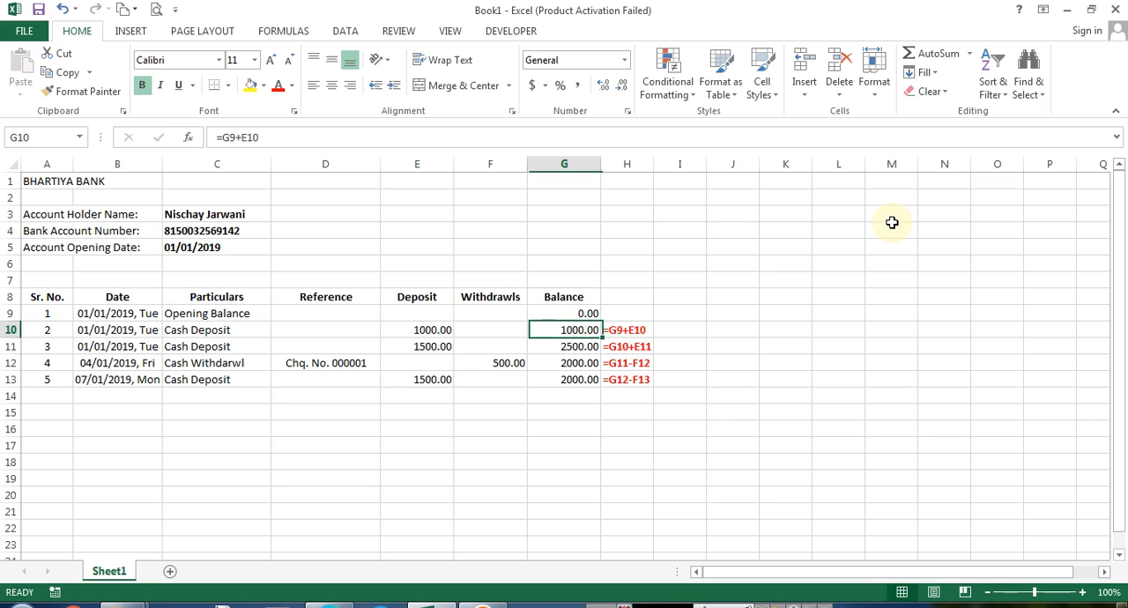
# Widen the Date column so every date in column B displays in full
pyautogui.press('Down')
pyautogui.press('Down')
pyautogui.press('Right')
pyautogui.press('Right')
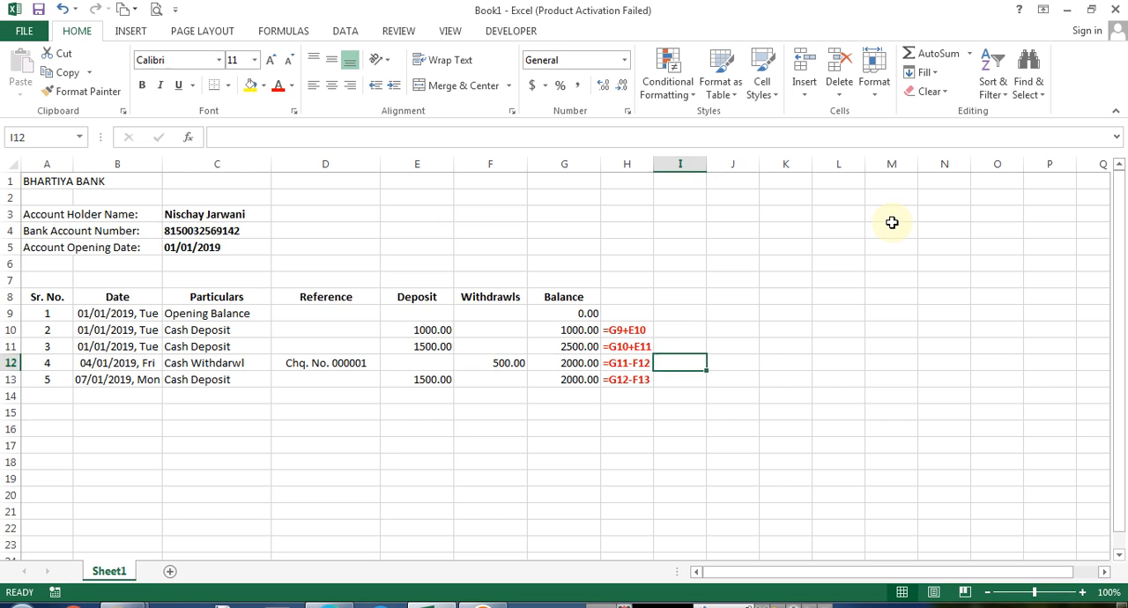
pyautogui.press('Up')
pyautogui.keyDown('ctrl'); pyautogui.scroll(3, 773, 382); pyautogui.keyUp('ctrl')
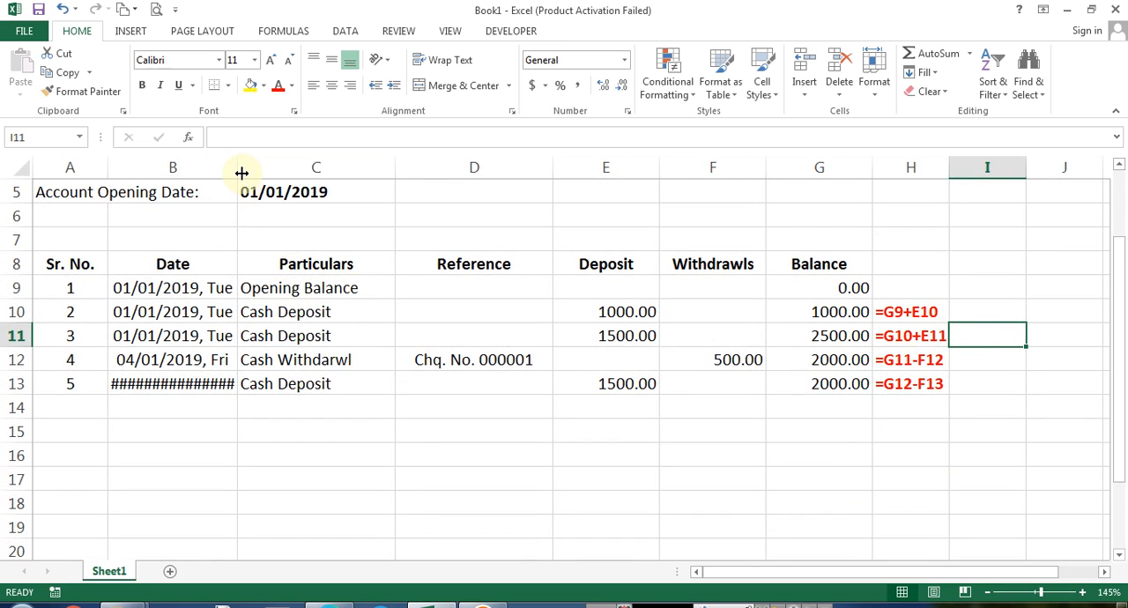
pyautogui.moveTo(241, 168); pyautogui.dragTo(247, 170)
# Inspect the deposit, withdrawal and balance cells of the transaction rows 10 to 13
pyautogui.click(813, 380)
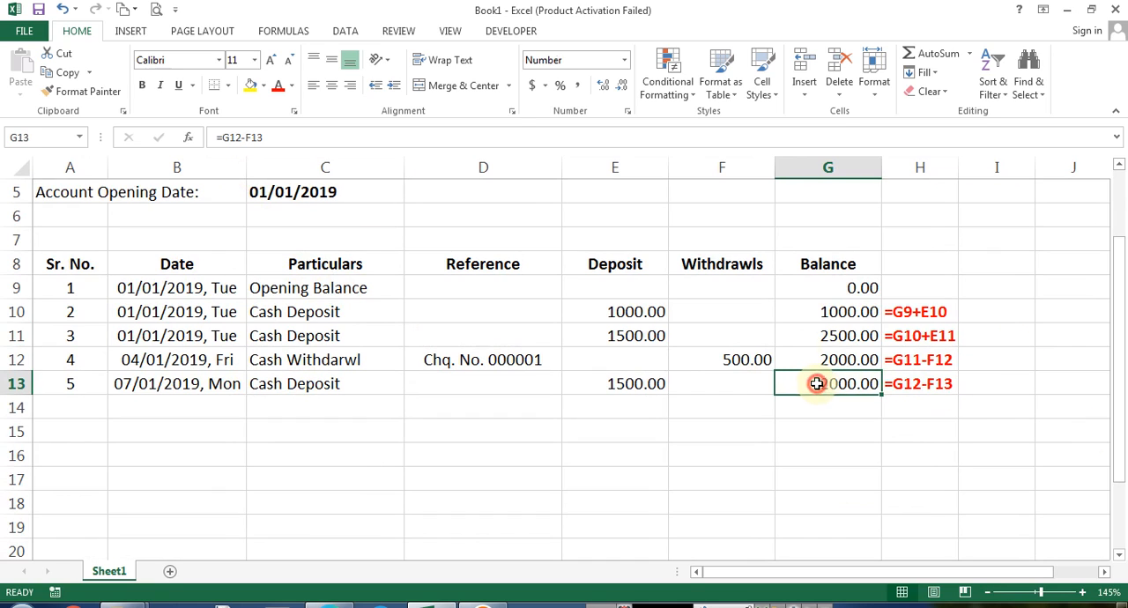
pyautogui.moveTo(823, 307); pyautogui.dragTo(848, 370)
pyautogui.click(918, 308)
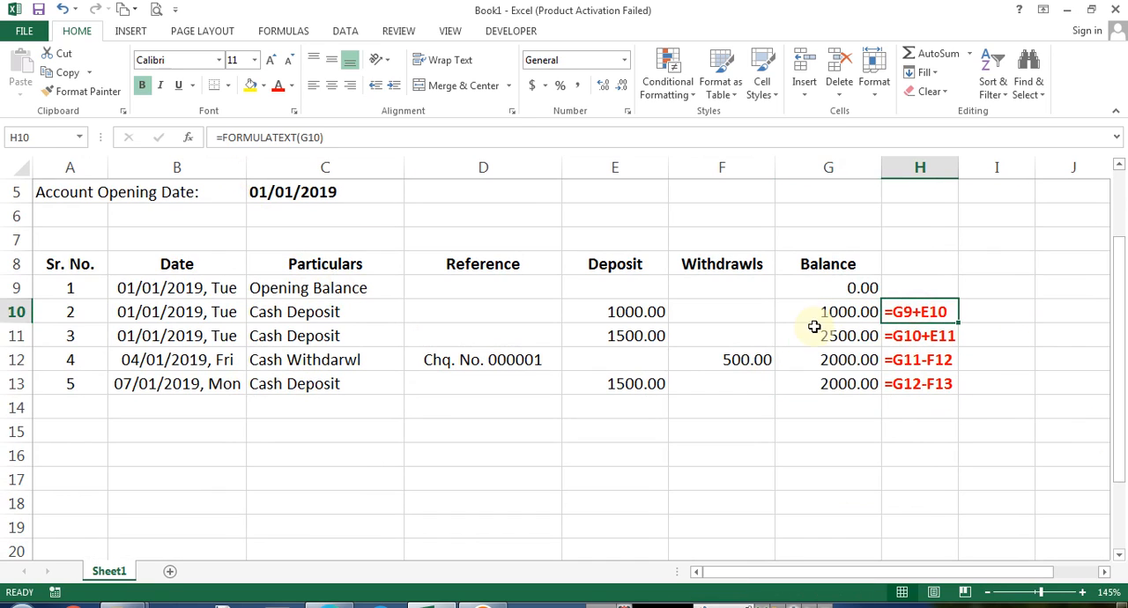
pyautogui.click(628, 316)
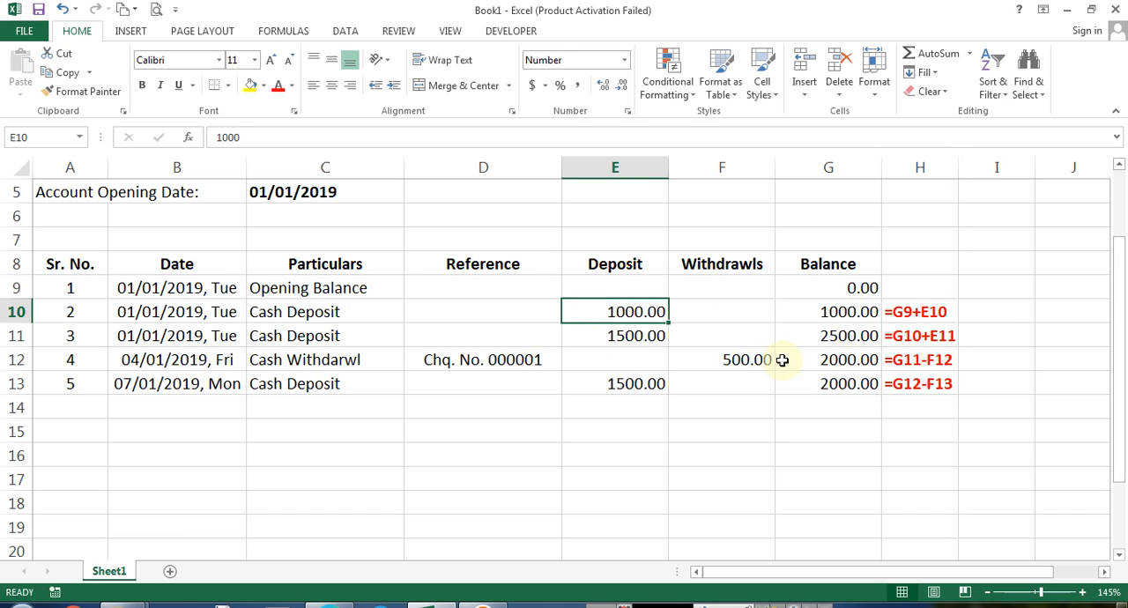
pyautogui.click(749, 366)
pyautogui.click(592, 354)
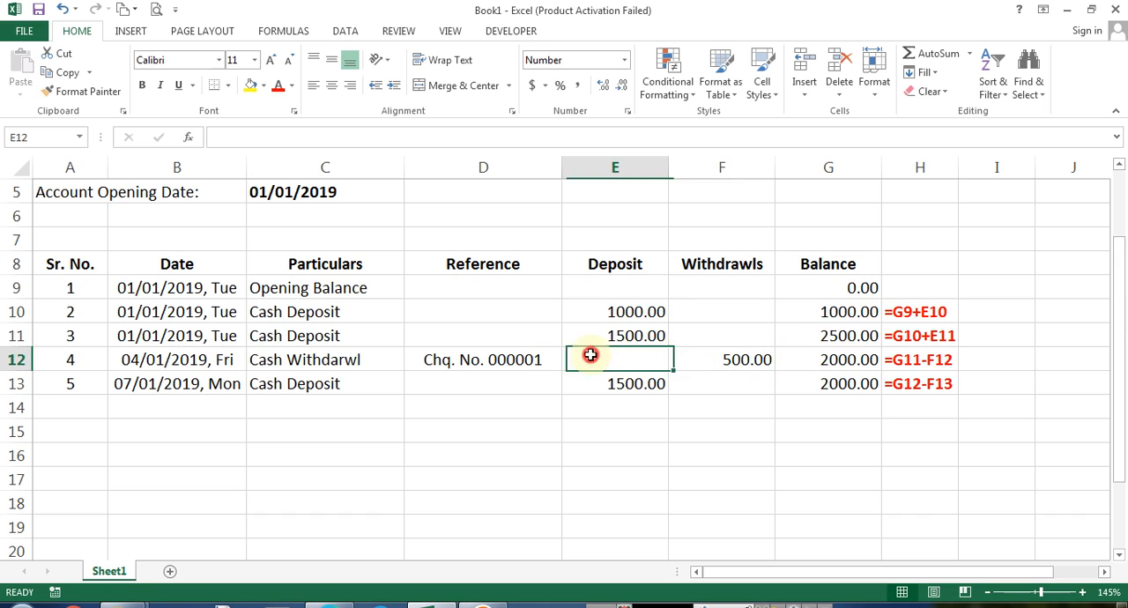
pyautogui.click(732, 352)
pyautogui.click(654, 356)
pyautogui.click(665, 353)
pyautogui.click(740, 355)
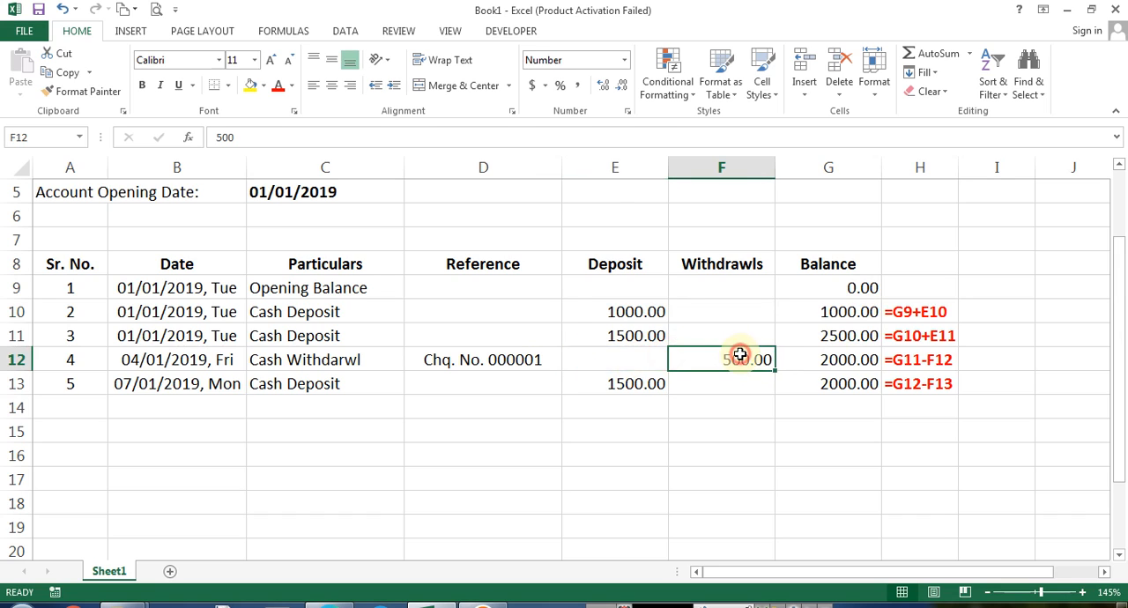
# Replace the balance formula in G10 with =IF(F10="",G9+E10,G9-F10)
pyautogui.click(830, 319)
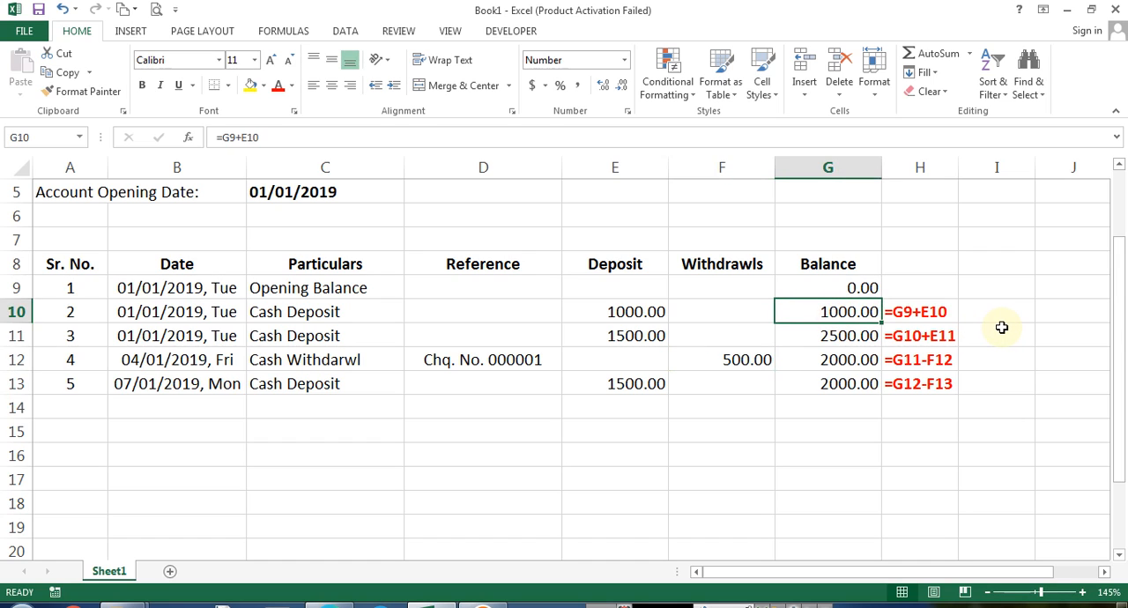
pyautogui.write('=if(')
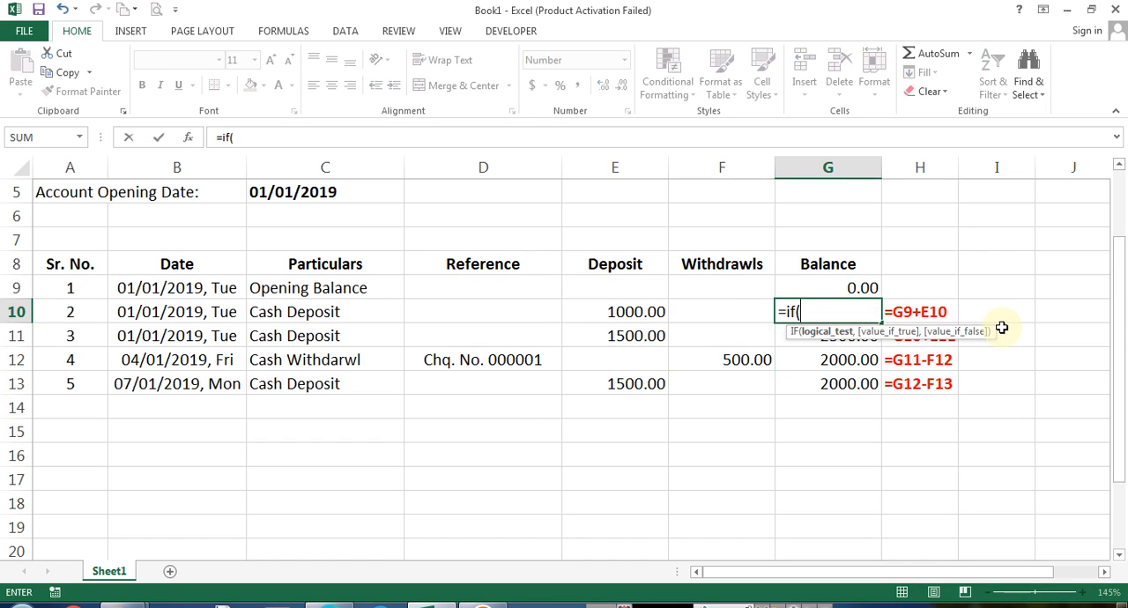
pyautogui.press('Left')
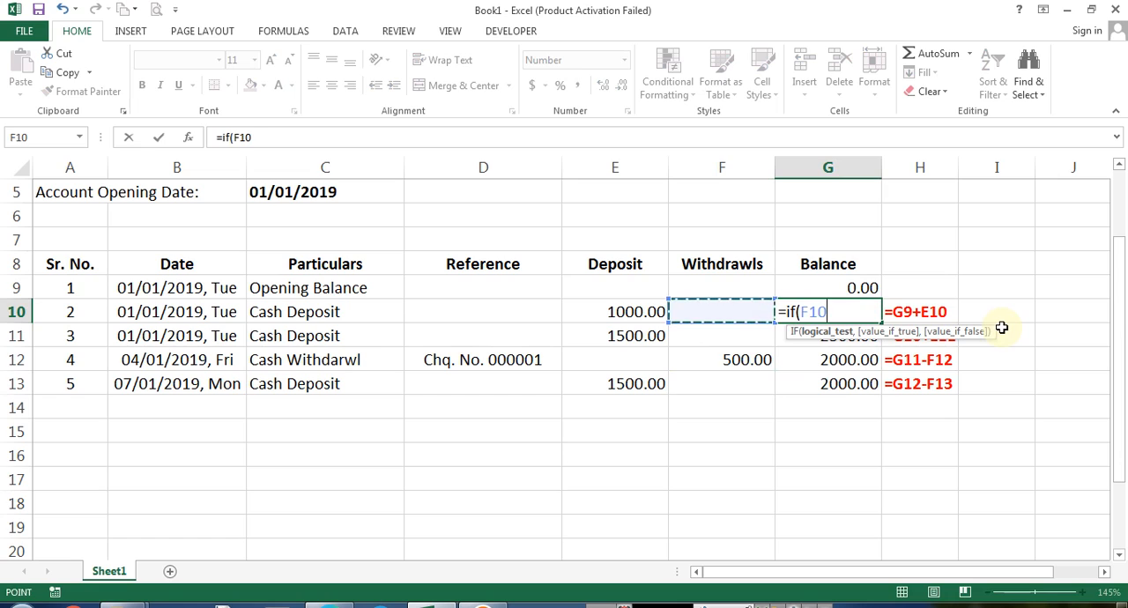
pyautogui.write('=')
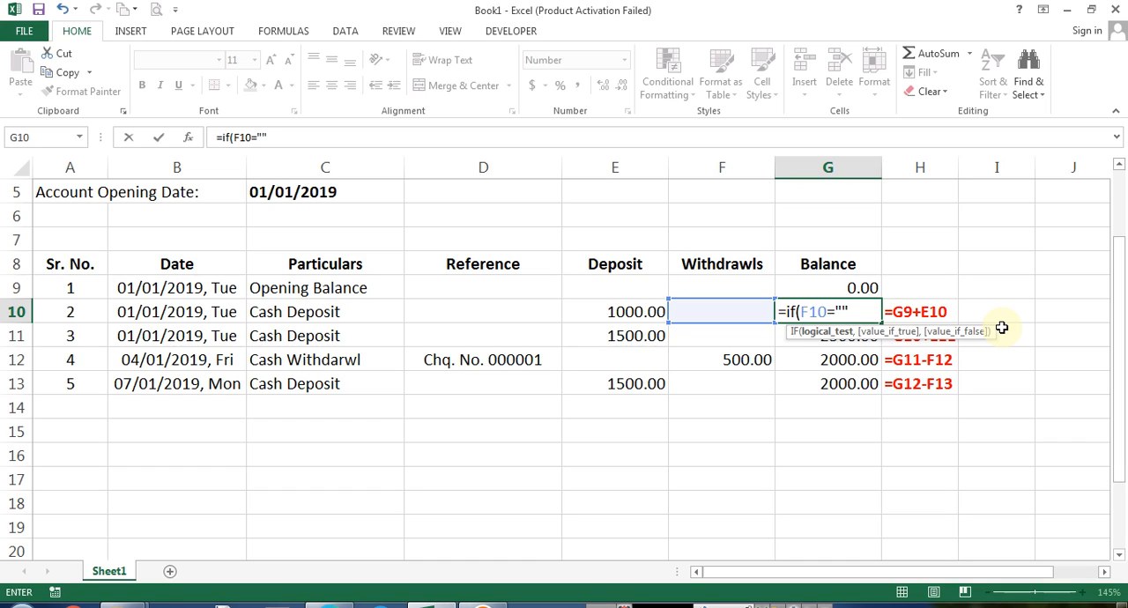
pyautogui.write('"",')
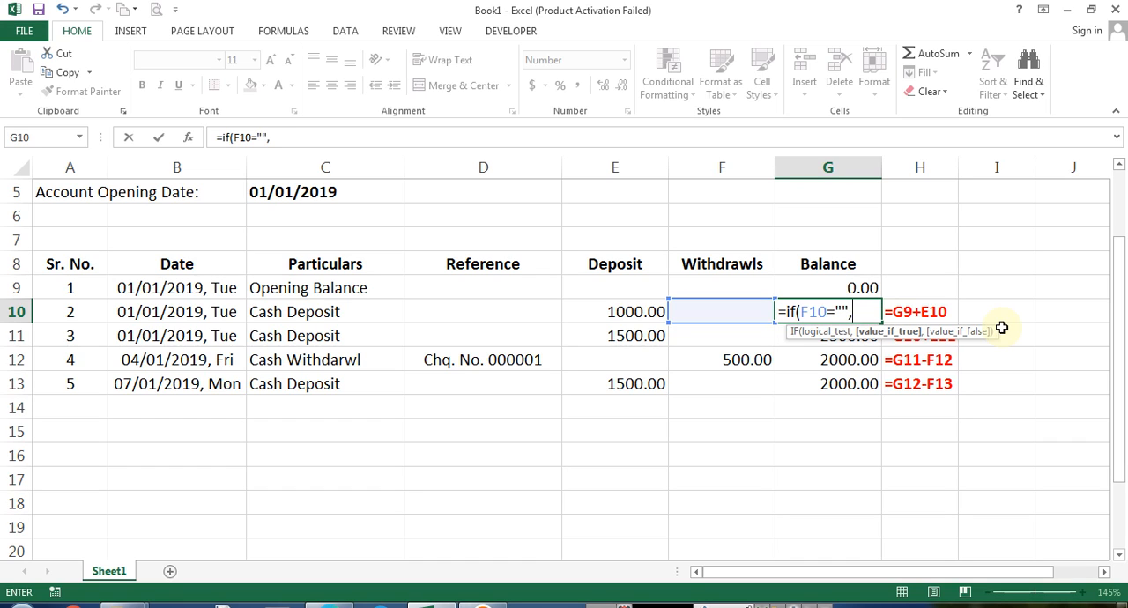
pyautogui.press('Up')
pyautogui.write('+')
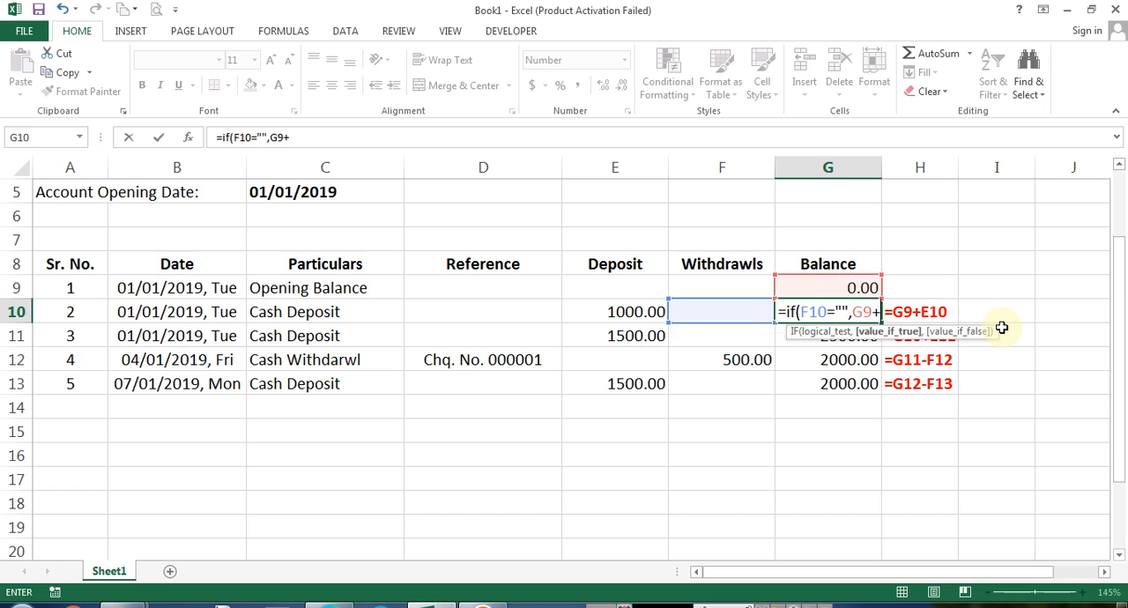
pyautogui.press('Left')
pyautogui.press('Left')
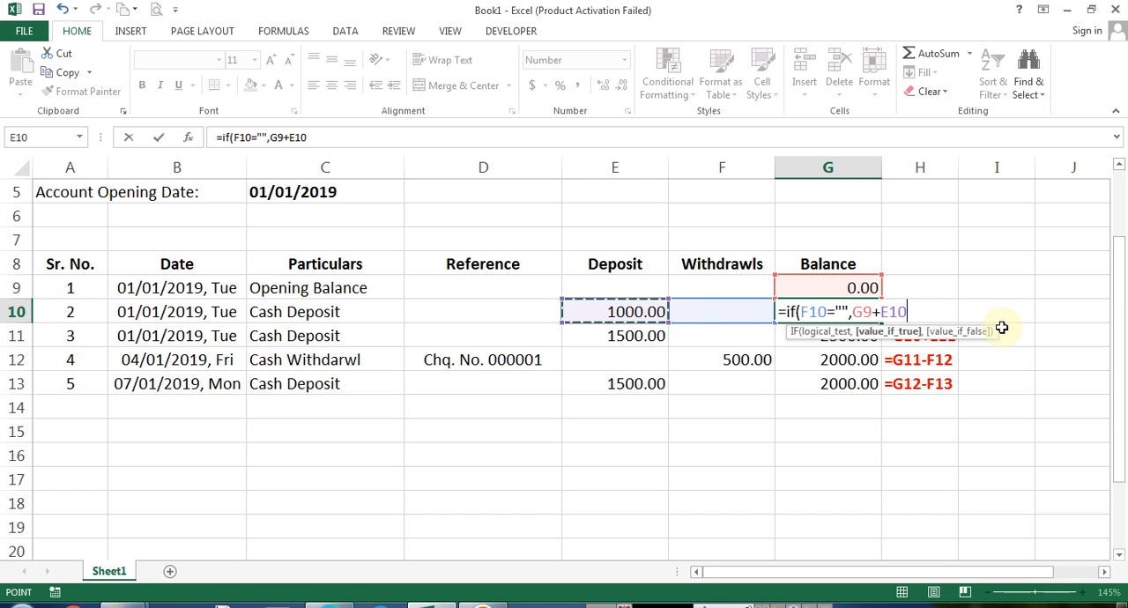
pyautogui.write(',')
pyautogui.press('Up')
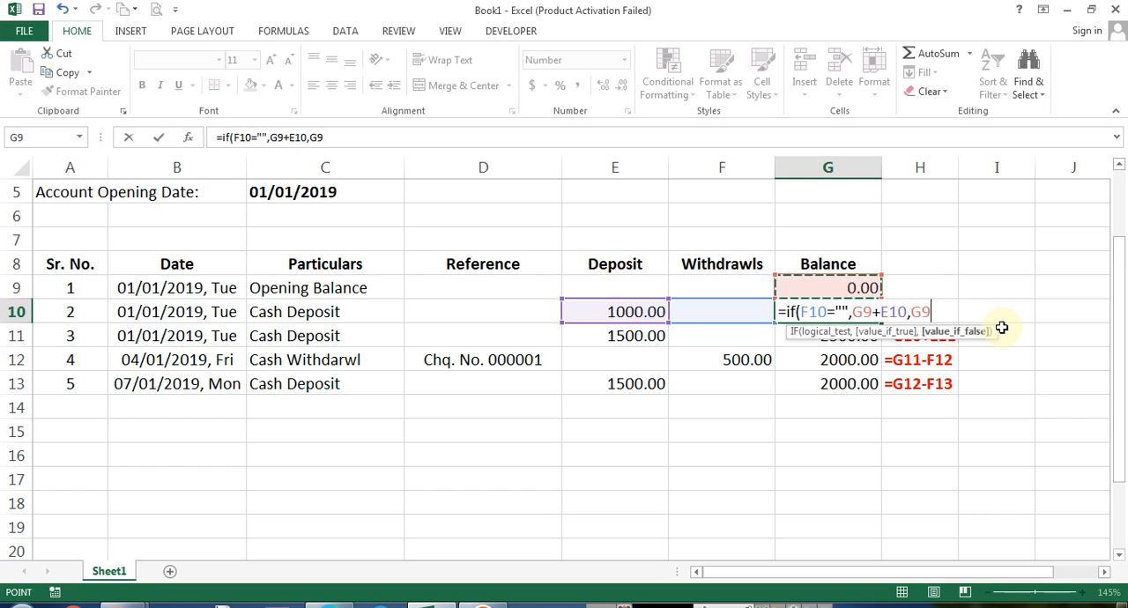
pyautogui.write('-')
pyautogui.press('Left')
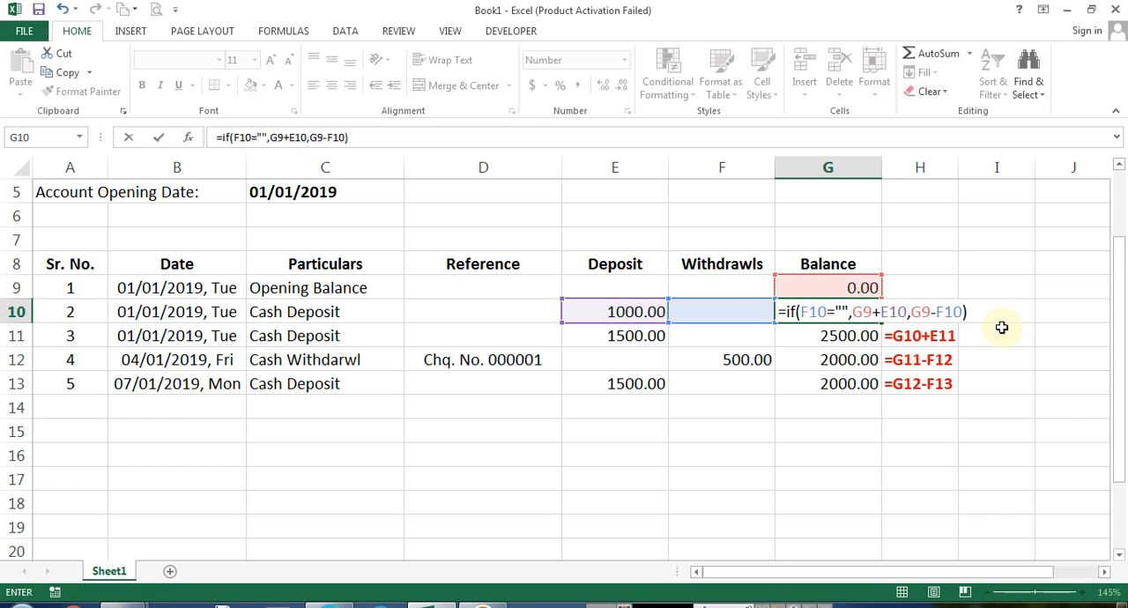
pyautogui.press('Return')
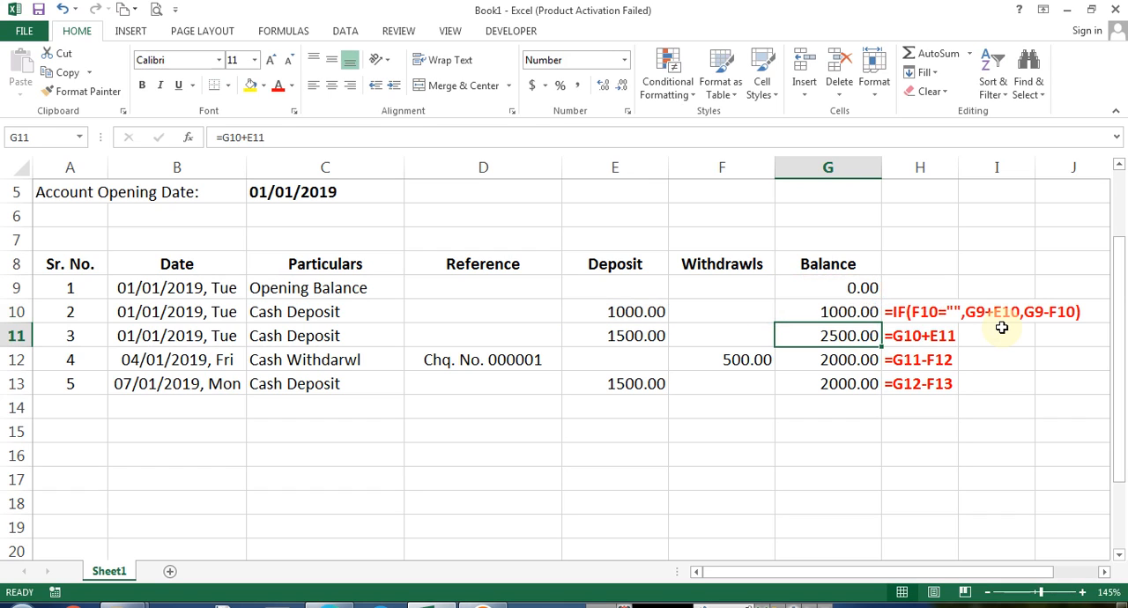
# Fill the IF balance formula from G10 down through G13
pyautogui.hotkey('ctrl', 'd')
pyautogui.press('Down')
pyautogui.hotkey('ctrl', 'd')
pyautogui.press('Down')
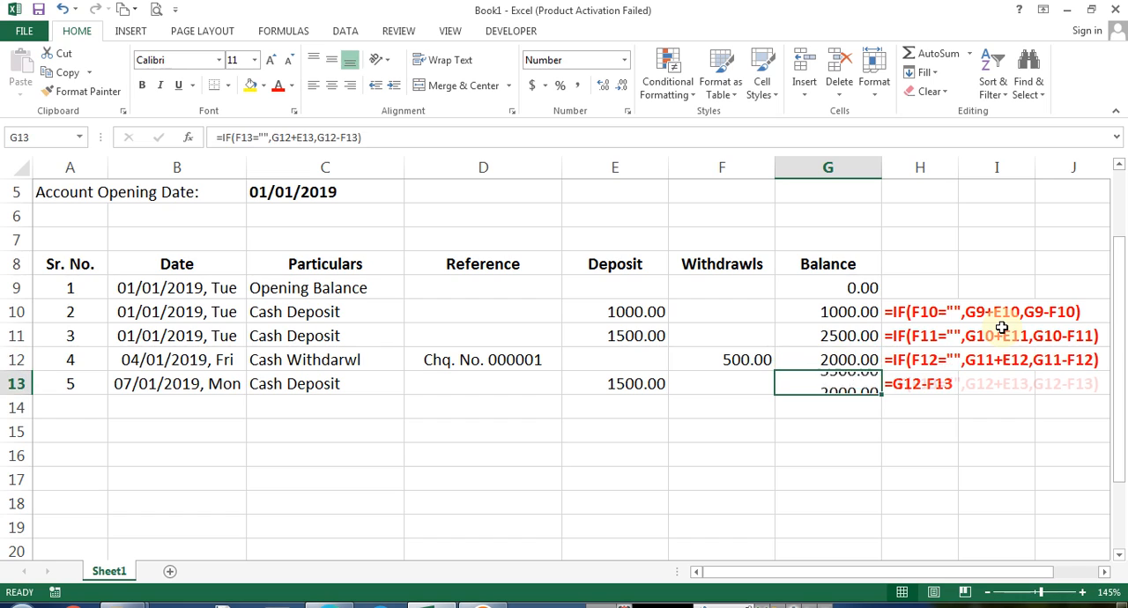
pyautogui.hotkey('ctrl', 'd')
pyautogui.press('Down')
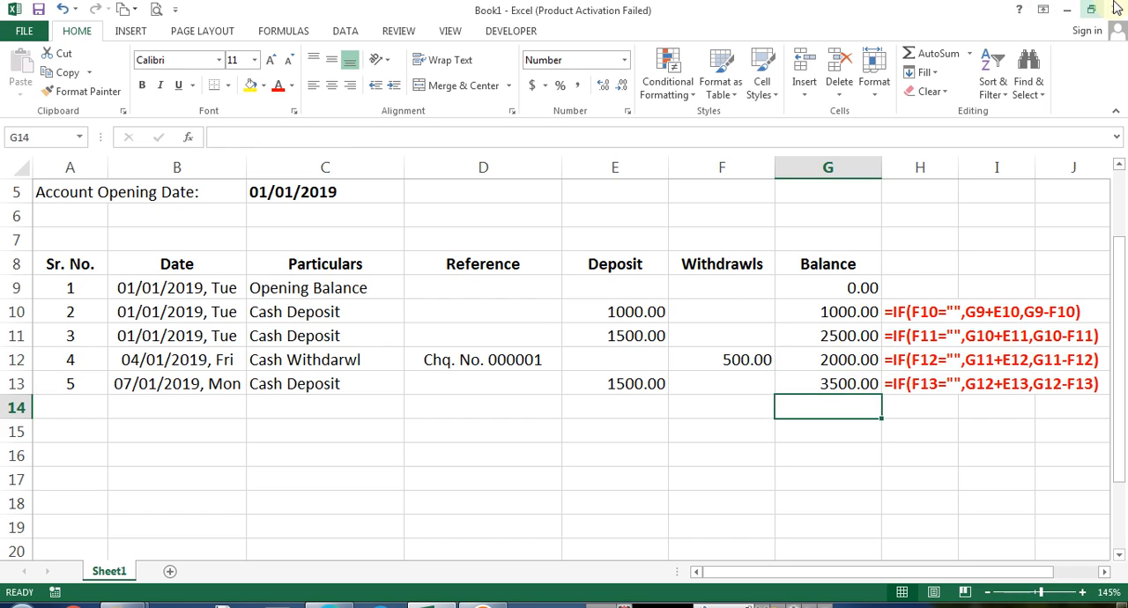
# Enter the date 09/01/2019 in B14, copying the date format from the row above
pyautogui.press('Home')
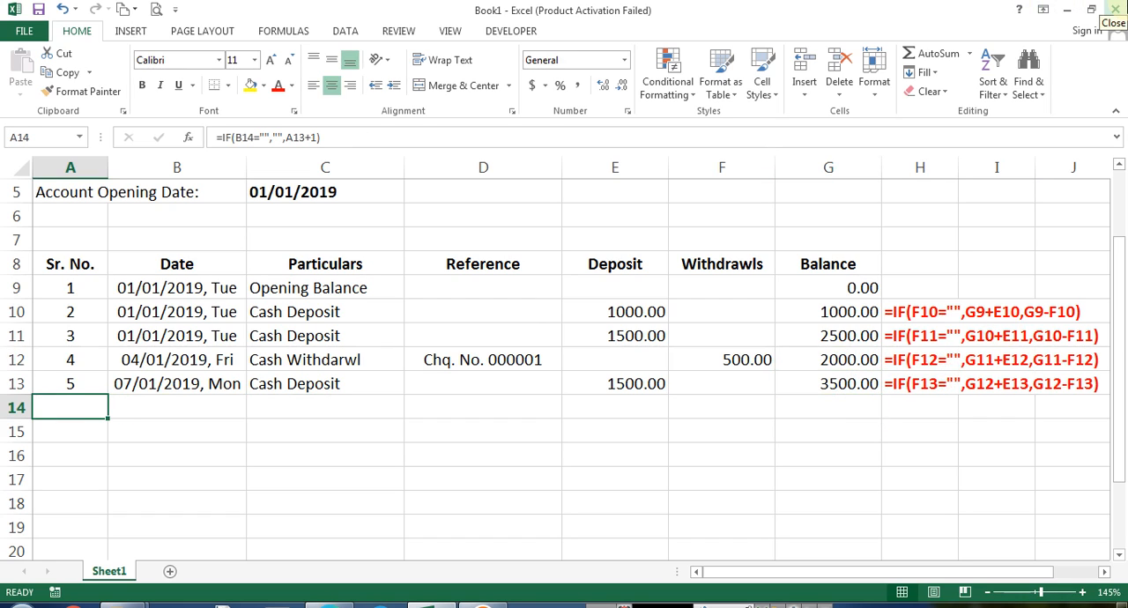
pyautogui.press('Right')
pyautogui.write('9/1/2019')
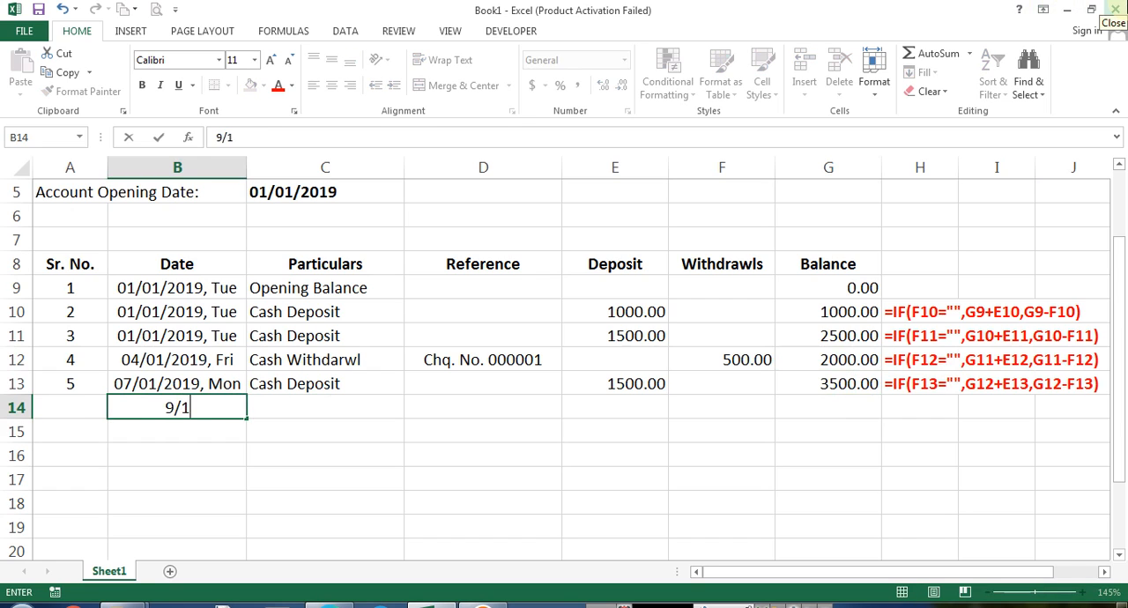
pyautogui.press('Return')
pyautogui.press('Up')
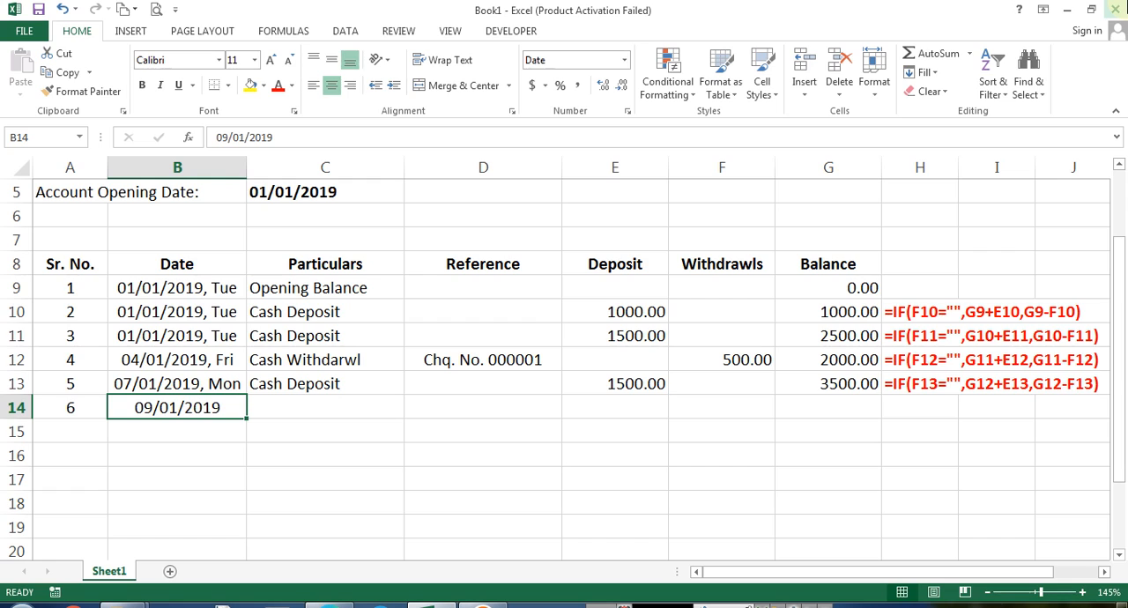
pyautogui.hotkey('ctrl', 'd')
pyautogui.write('9/01/2019')
pyautogui.press('Return')
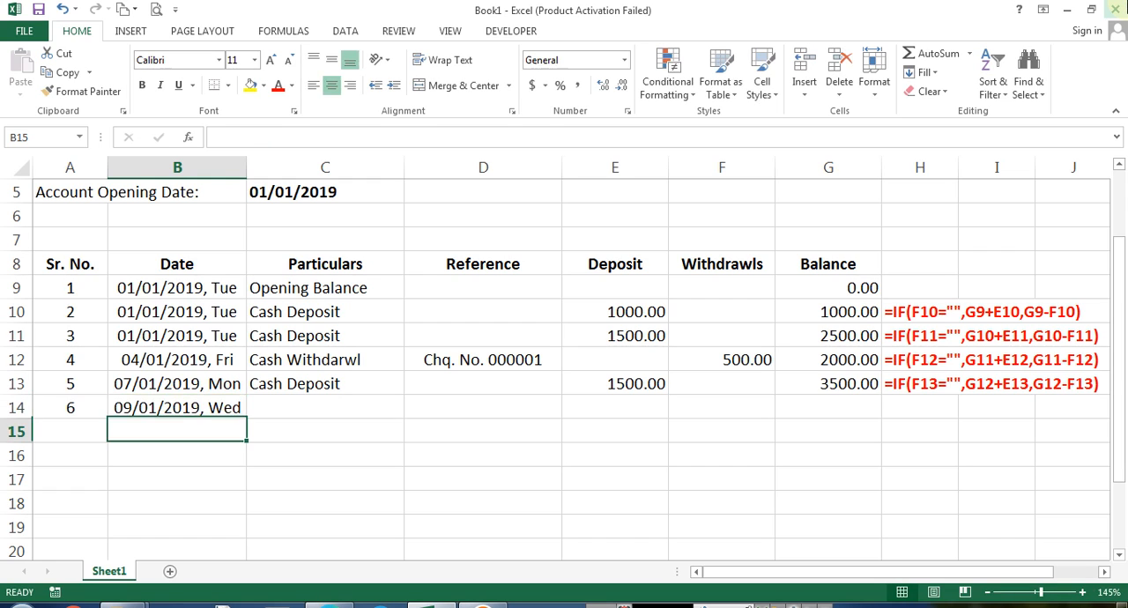
# Review the IF balance formula in G10 in edit mode
pyautogui.press('Up')
pyautogui.press('Right')
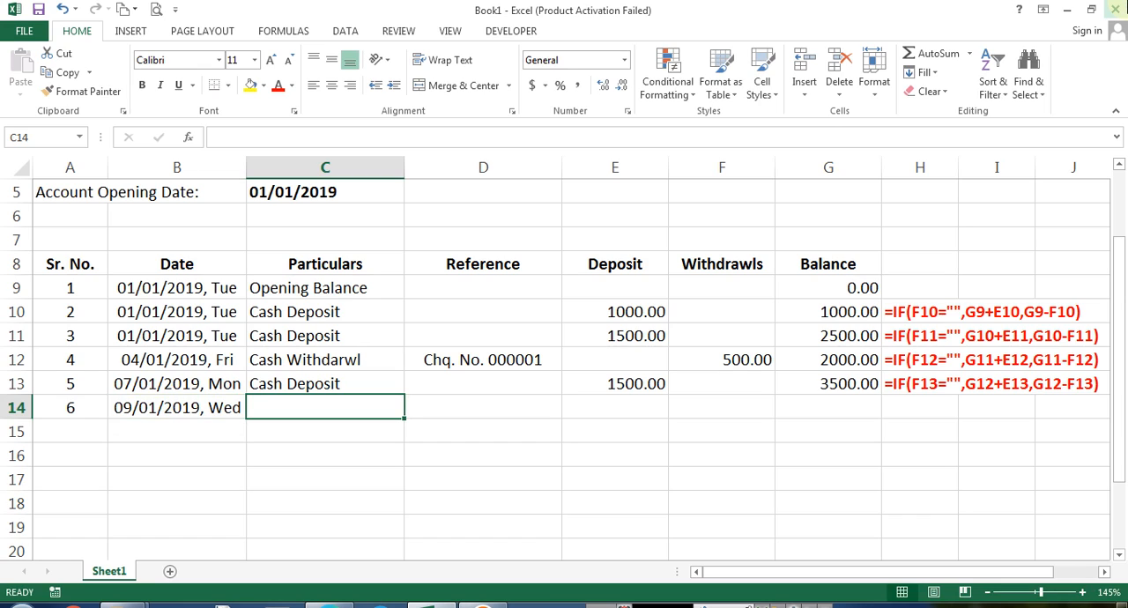
pyautogui.press('Up')
pyautogui.press('Right')
pyautogui.press('Right')
pyautogui.press('Right')
pyautogui.press('Right')
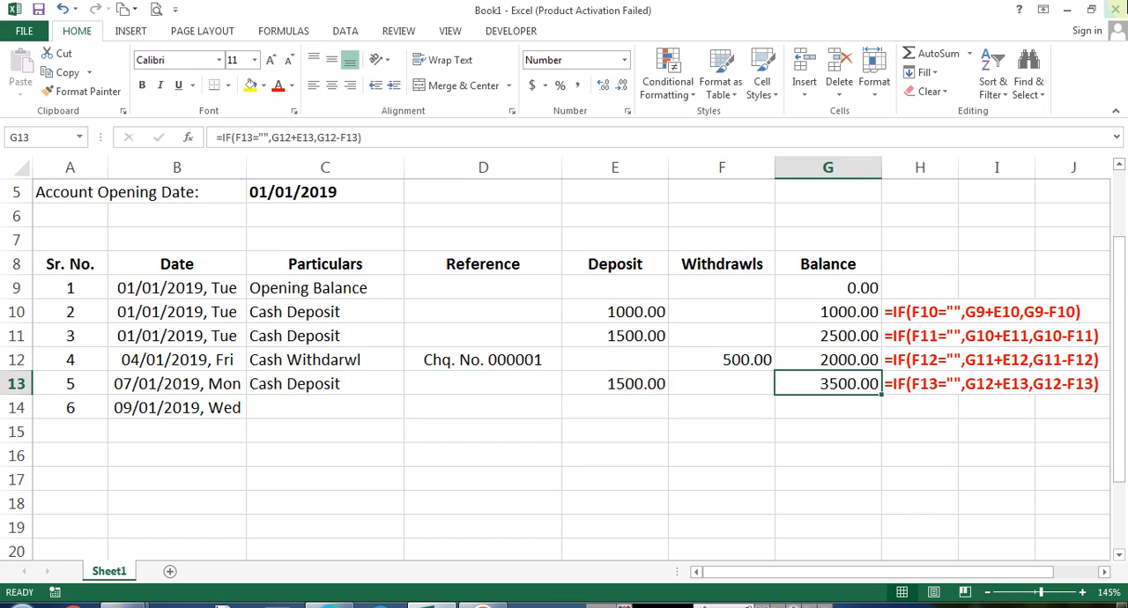
pyautogui.press('Up')
pyautogui.press('Up')
pyautogui.press('Up')
pyautogui.press('F2')
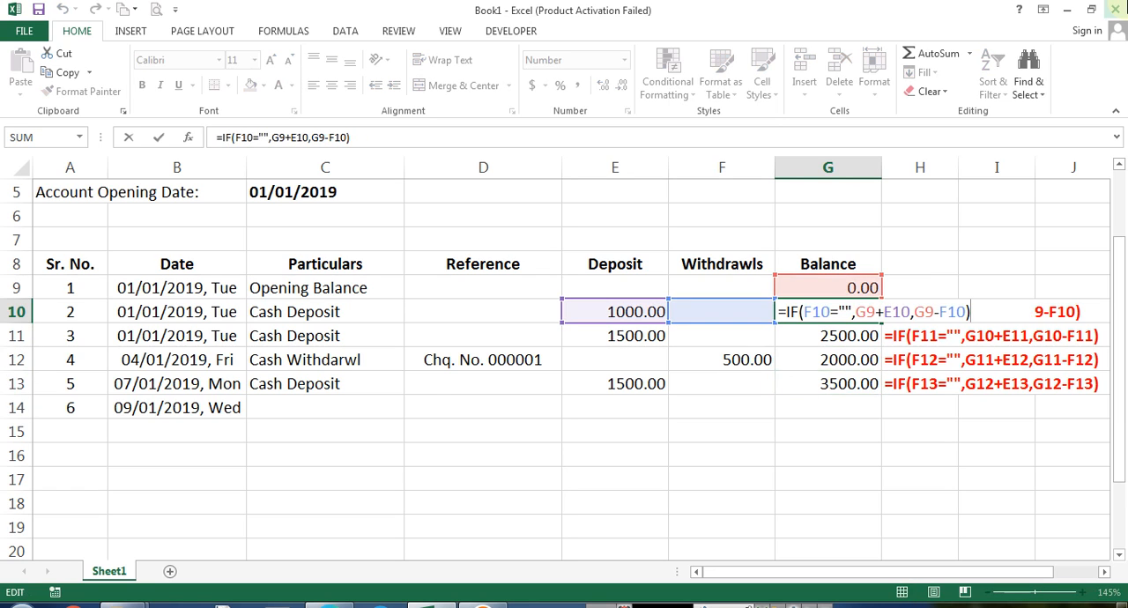
pyautogui.press('Escape')
# Replace G10's formula with =G9+E10-F10 and fill it down through G13
pyautogui.write('=')
pyautogui.press('Up')
pyautogui.write('+')
pyautogui.press('Left')
pyautogui.press('Left')
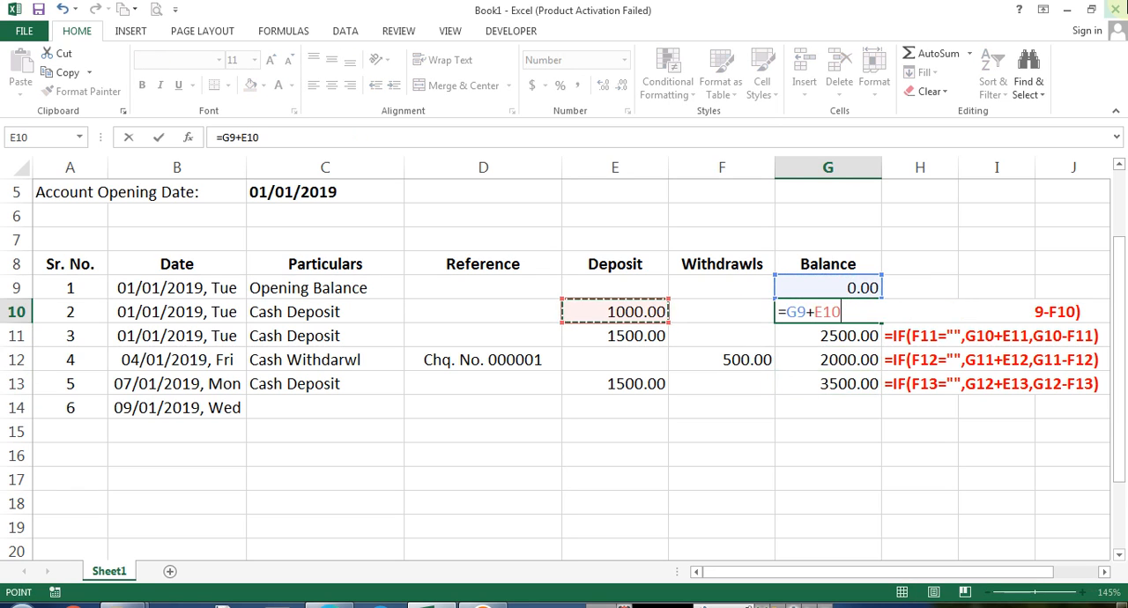
pyautogui.write('-')
pyautogui.press('Left')
pyautogui.press('Return')
pyautogui.press('Up')
pyautogui.press('Down')
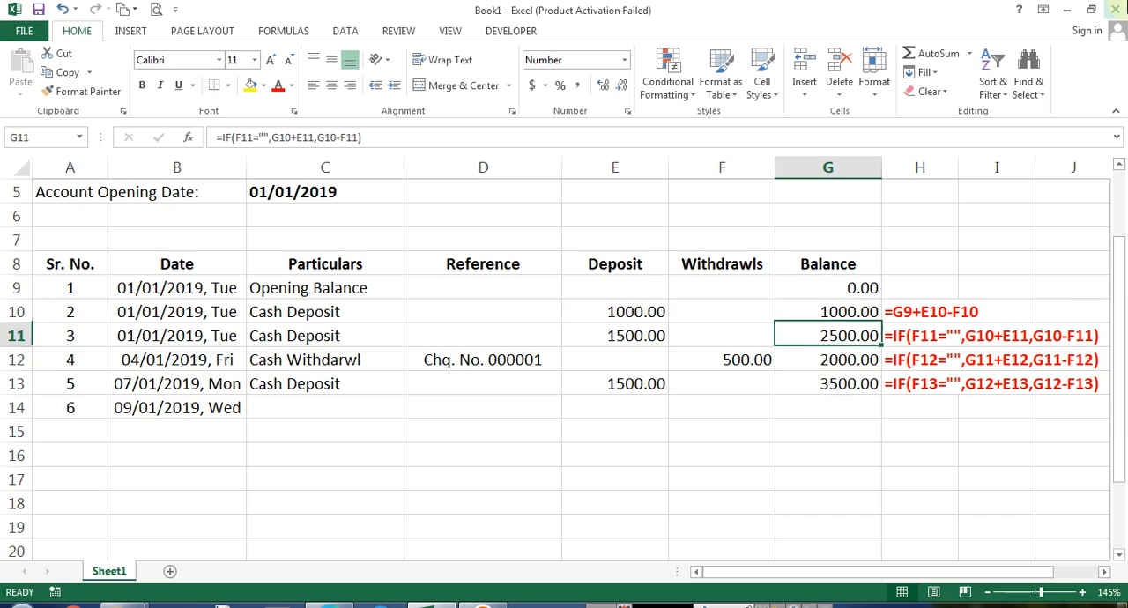
pyautogui.hotkey('ctrl', 'd')
pyautogui.press('Down')
pyautogui.hotkey('ctrl', 'd')
pyautogui.press('Down')
pyautogui.hotkey('ctrl', 'd')
pyautogui.press('Down')
# Test the balance formulas by entering 500 as a withdrawal in F10, then clear it
pyautogui.press('Up')
pyautogui.press('Up')
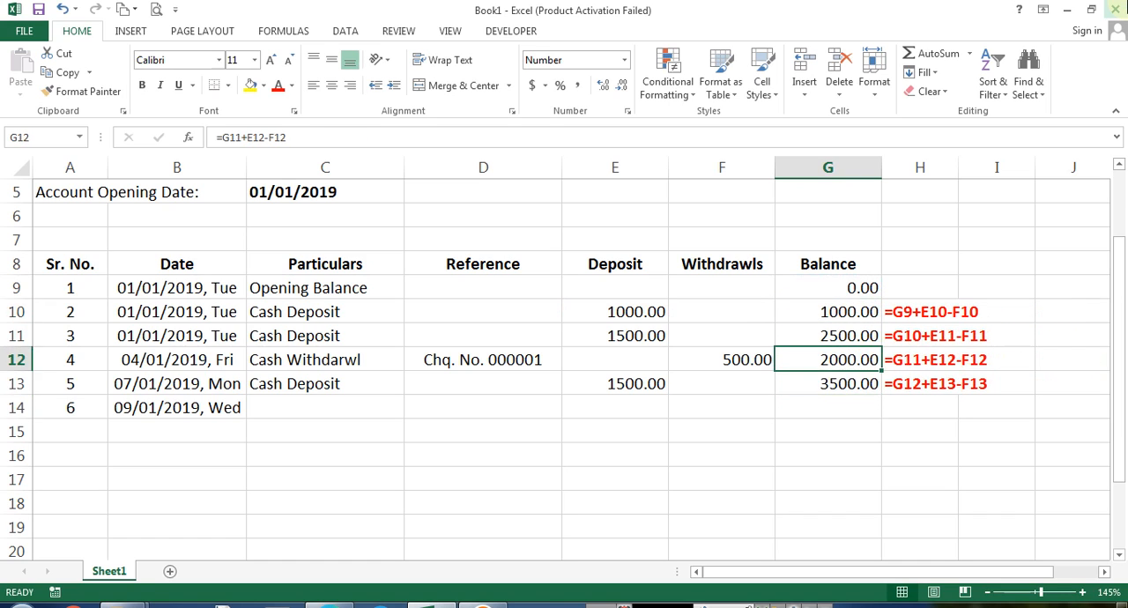
pyautogui.press('Up')
pyautogui.press('Up')
pyautogui.press('F2')
pyautogui.press('Escape')
pyautogui.press('Left')
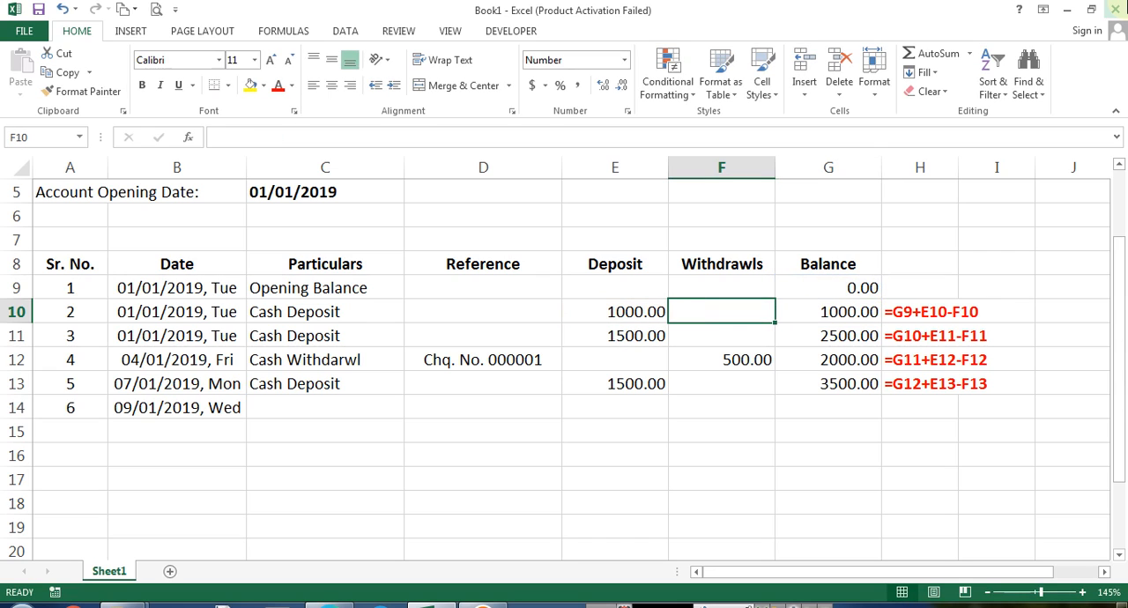
pyautogui.write('500')
pyautogui.press('Return')
pyautogui.press('Up')
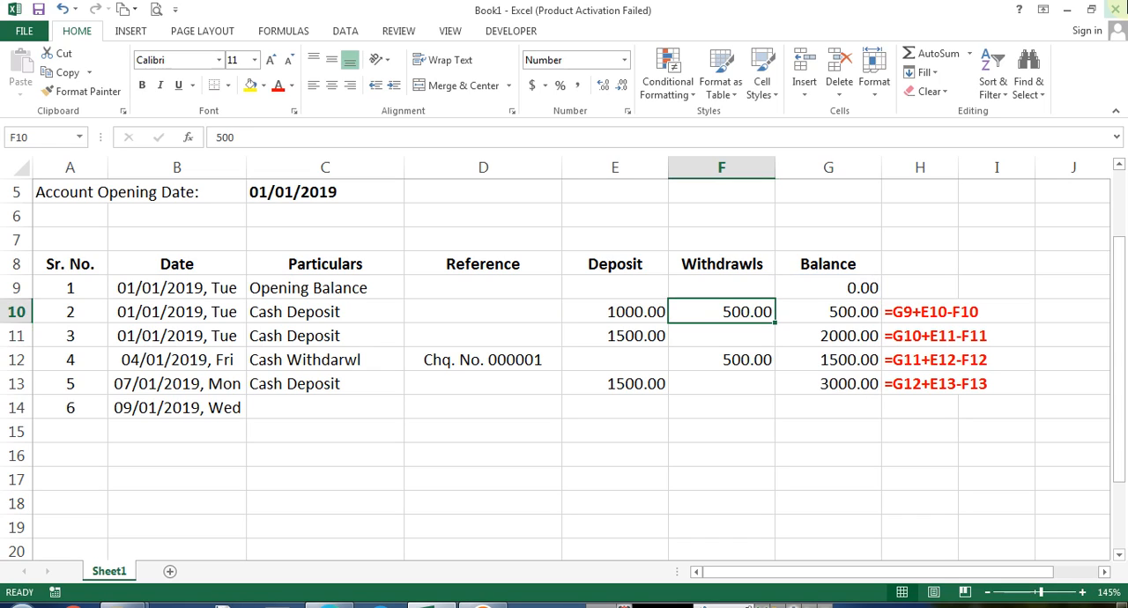
pyautogui.press('Delete')
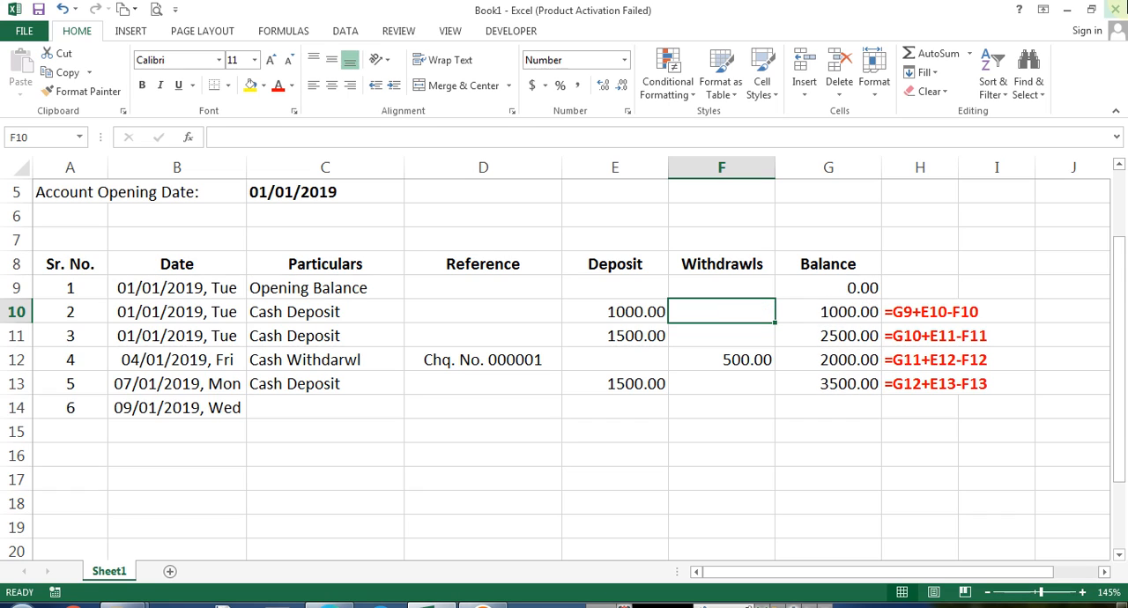
# Undo the replacement balance formulas in G10:G13
pyautogui.press('Right')
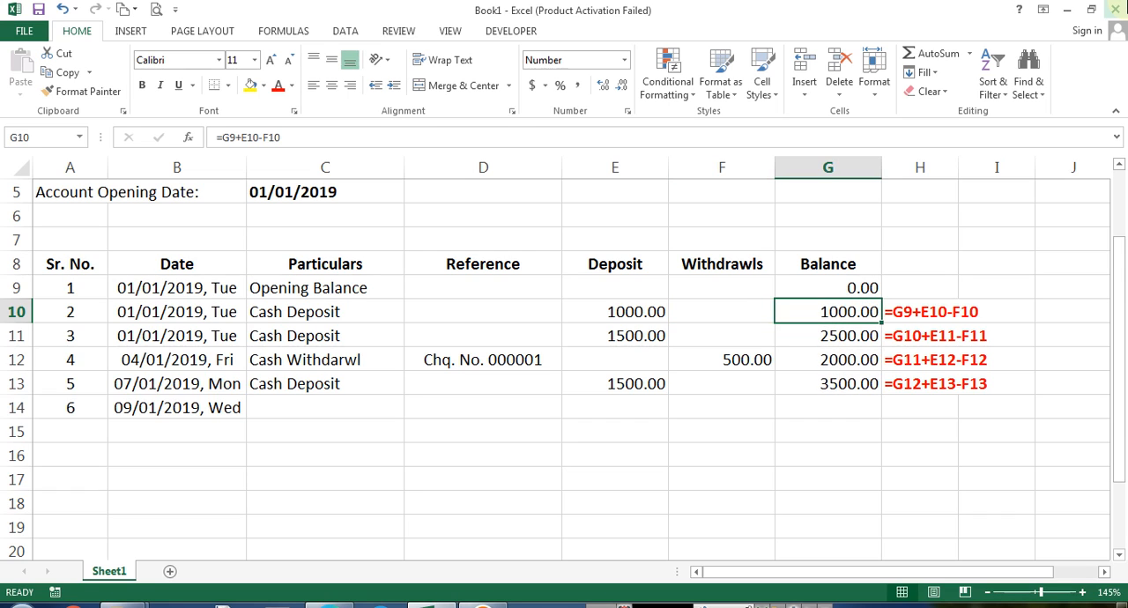
pyautogui.hotkey('ctrl', 'z')
pyautogui.hotkey('ctrl', 'z')
pyautogui.hotkey('ctrl', 'z')
pyautogui.hotkey('ctrl', 'z')
pyautogui.hotkey('ctrl', 'z')
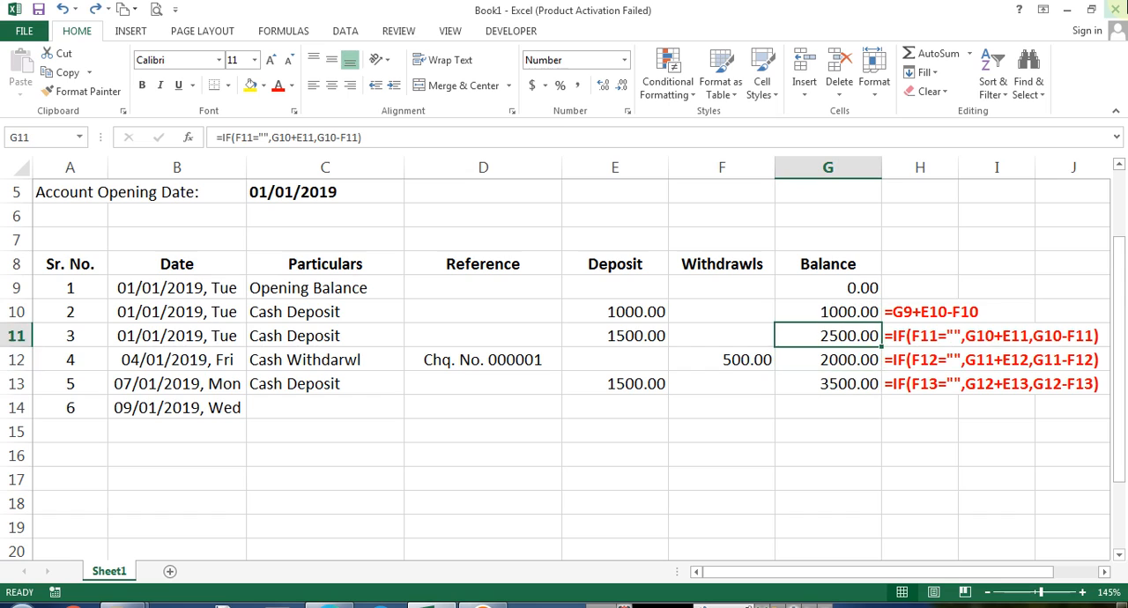
pyautogui.hotkey('ctrl', 'z')
# Open the balance formula in G10 for review
pyautogui.press('Left')
pyautogui.press('Right')
pyautogui.press('F2')
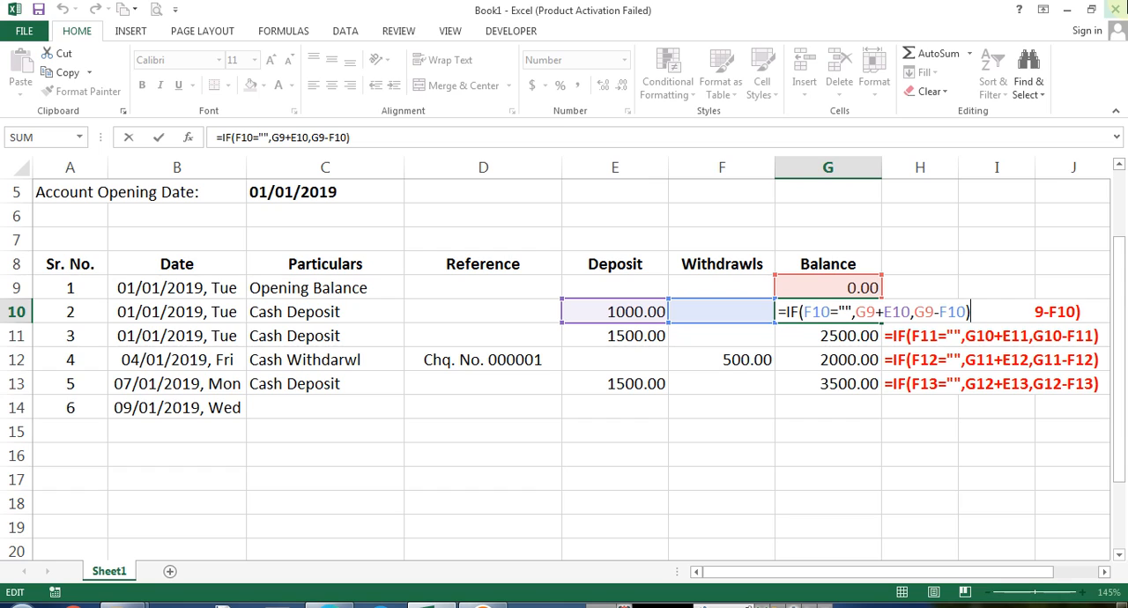
# Copy the Cash Withdarwl particulars from C12 into C14
pyautogui.press('Escape')
pyautogui.press('Left')
pyautogui.press('Right')
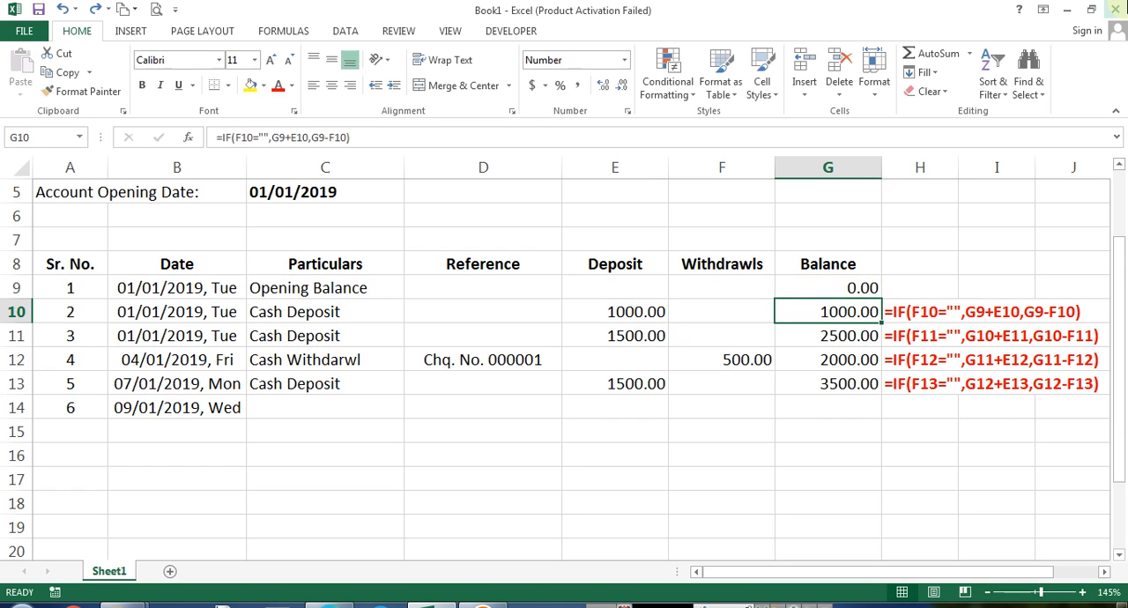
pyautogui.press('Left')
pyautogui.press('Right')
pyautogui.hotkey('ctrl', 'Down')
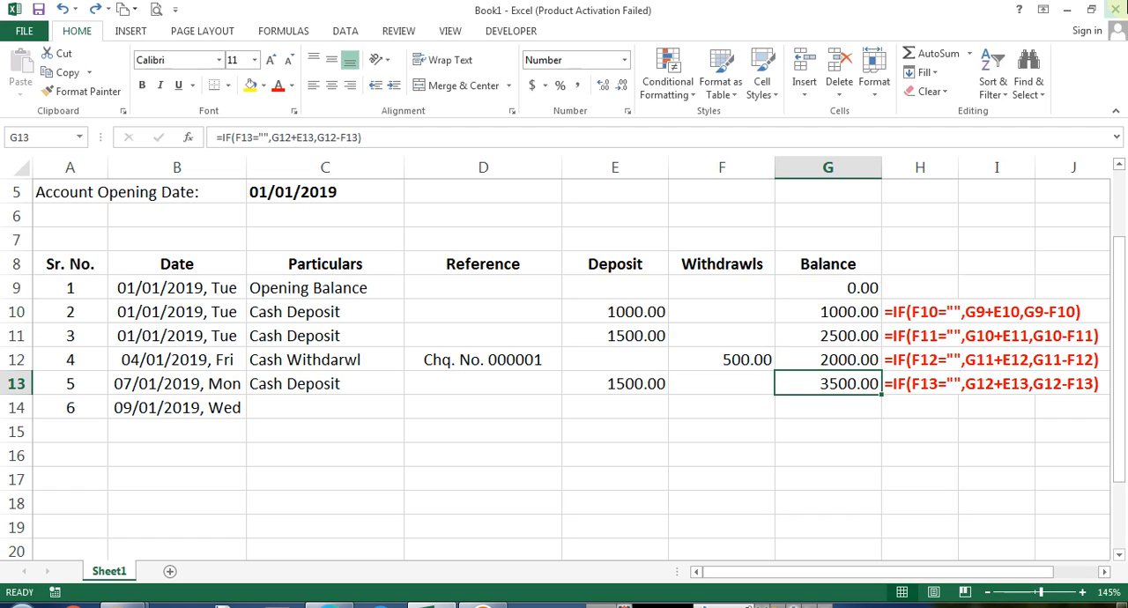
pyautogui.press('Down')
pyautogui.hotkey('ctrl', 'Left')
pyautogui.press('Right')
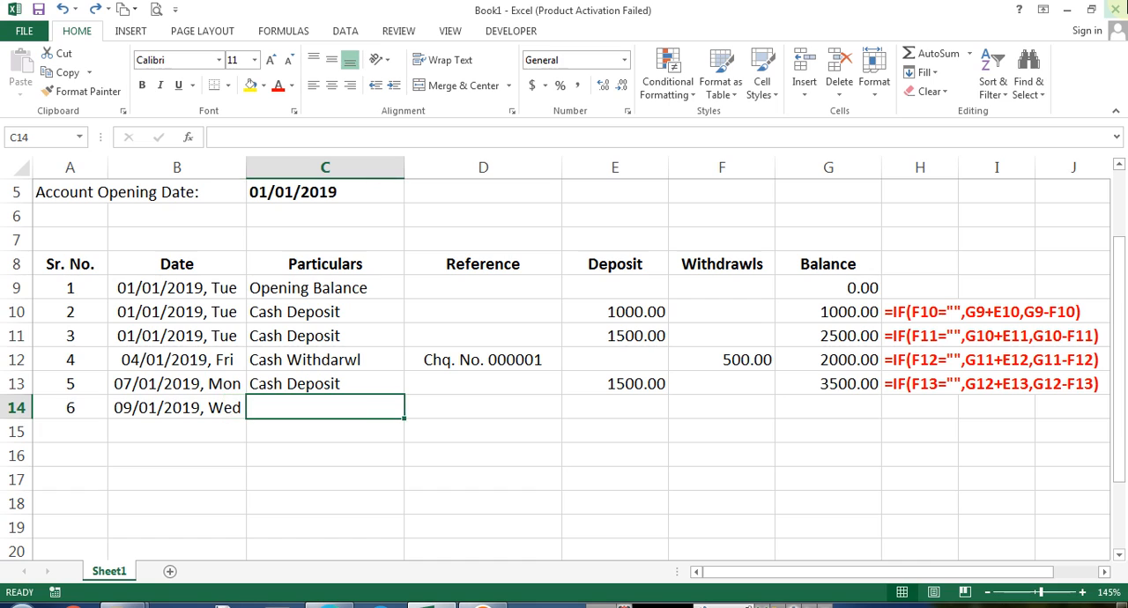
pyautogui.press('Up')
pyautogui.press('Up')
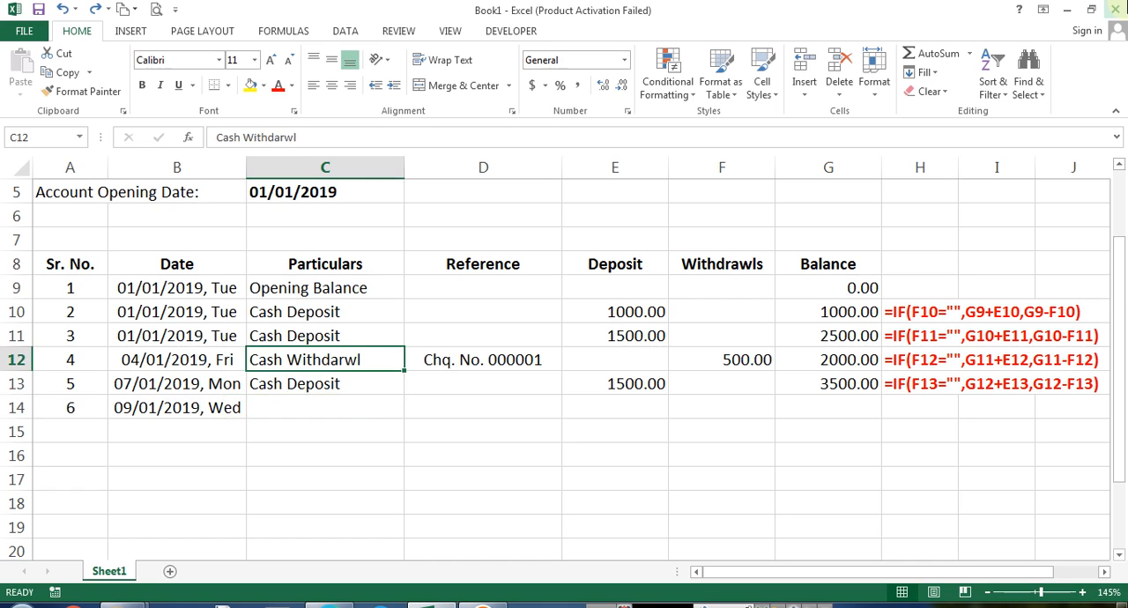
pyautogui.hotkey('ctrl', 'c')
pyautogui.press('Down')
pyautogui.press('Down')
pyautogui.press('Return')
# Copy the cheque reference from D12 into D14 and change it to Chq. No. 000002
pyautogui.press('Right')
# Enter 800 as the withdrawal in F14 and fill the balance and formula-text cells down into G14:H14
pyautogui.press('Right')
pyautogui.press('Left')
pyautogui.press('Up')
pyautogui.press('Up')
pyautogui.hotkey('ctrl', 'c')
pyautogui.press('Down')
pyautogui.press('Down')
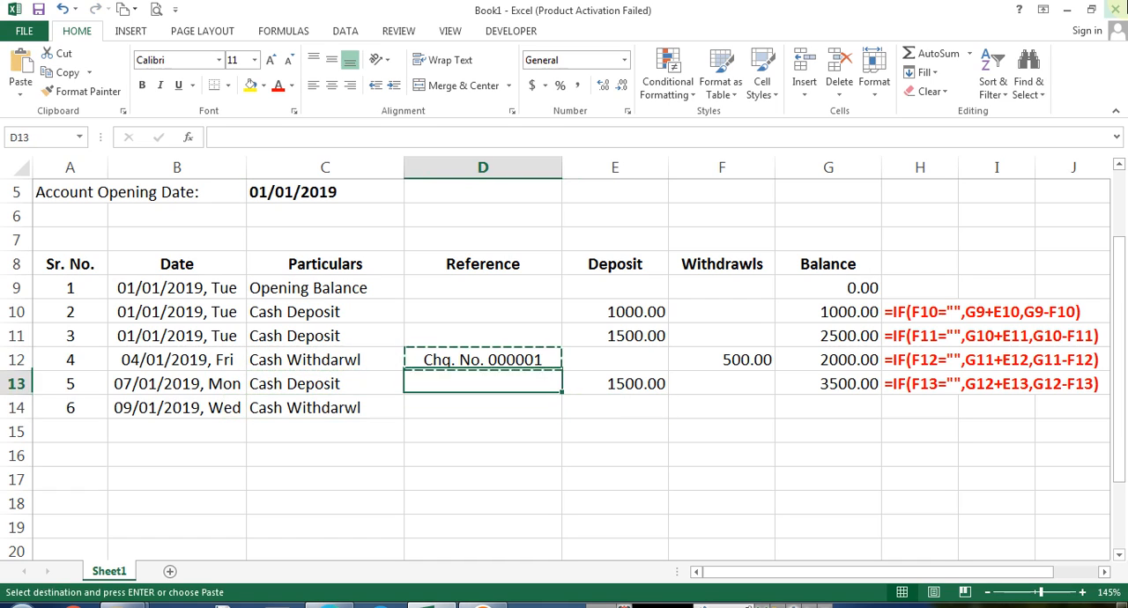
pyautogui.press('Return')
pyautogui.press('F2')
pyautogui.press('BackSpace')
pyautogui.write('2')
pyautogui.press('Return')
pyautogui.press('Up')
pyautogui.press('Right')
pyautogui.press('Right')
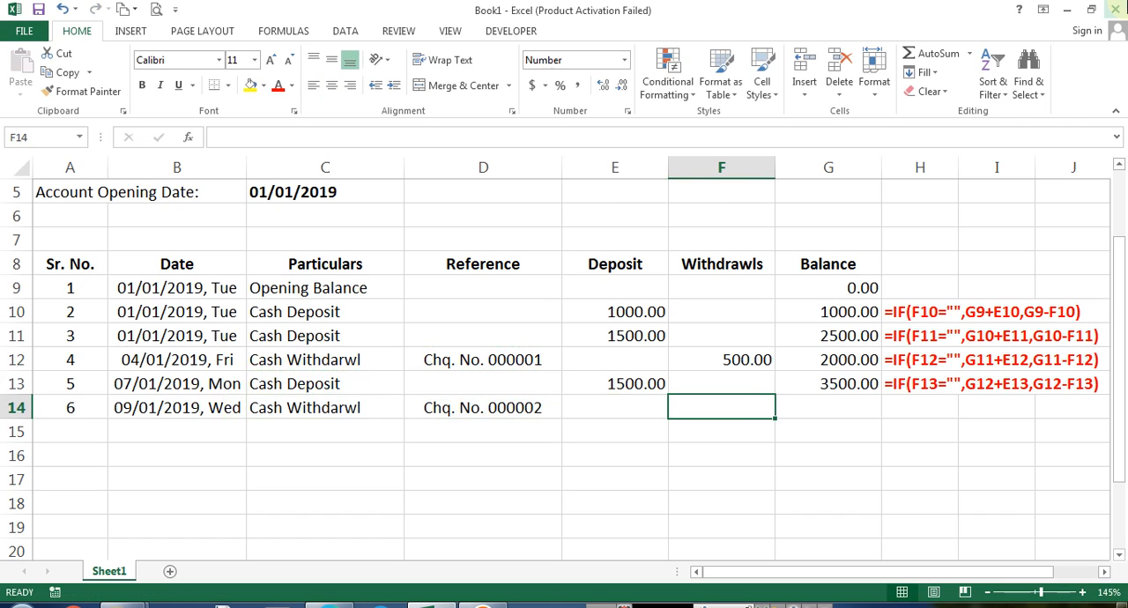
pyautogui.write('7')
pyautogui.press('BackSpace')
pyautogui.write('800')
pyautogui.press('Return')
pyautogui.press('Up')
pyautogui.press('Right')
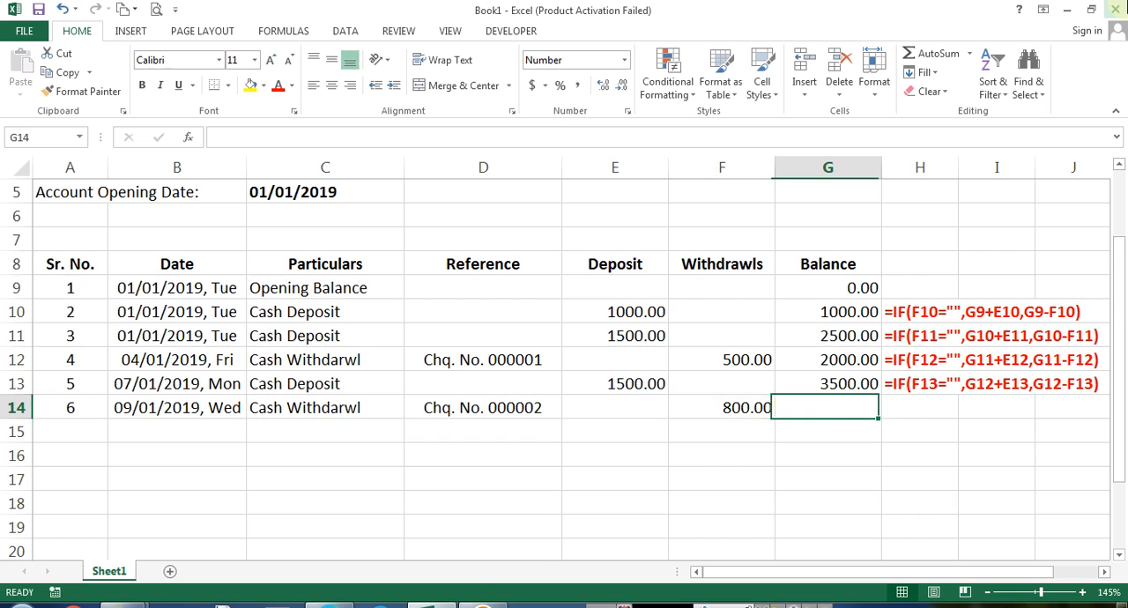
pyautogui.hotkey('ctrl', 'd')
pyautogui.press('Right')
pyautogui.hotkey('ctrl', 'd')
# Convert row 14 into a Cash Deposit of 800 in the Deposit column, clearing its withdrawal and reference
pyautogui.press('Left')
pyautogui.press('Left')
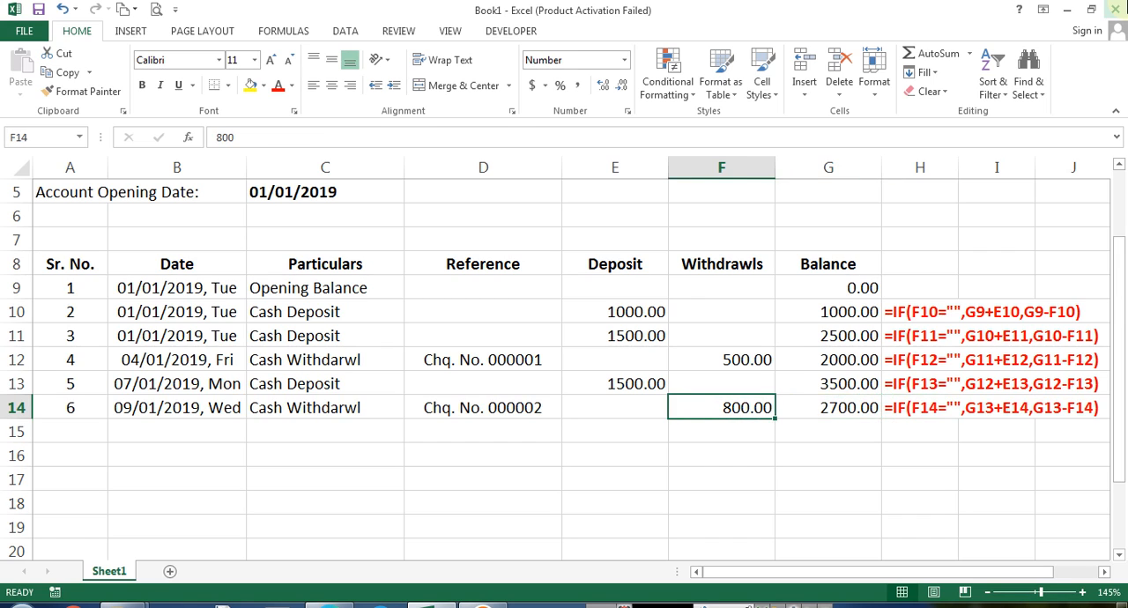
pyautogui.press('Delete')
pyautogui.press('Left')
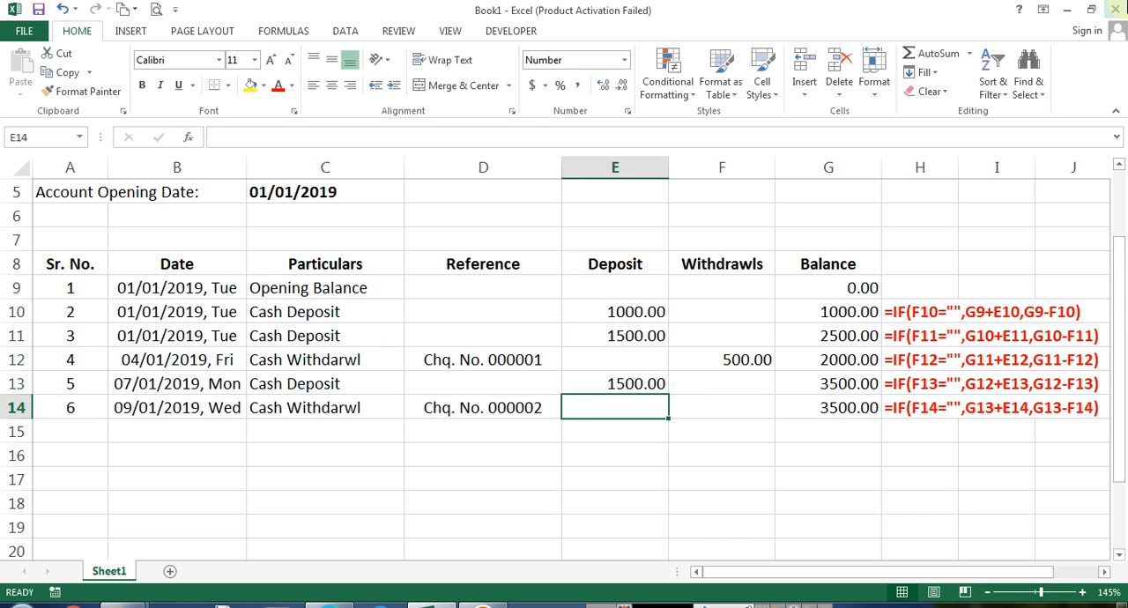
pyautogui.press('Left')
pyautogui.press('Delete')
pyautogui.press('Left')
pyautogui.hotkey('ctrl', 'd')
pyautogui.press('Right')
pyautogui.press('Right')
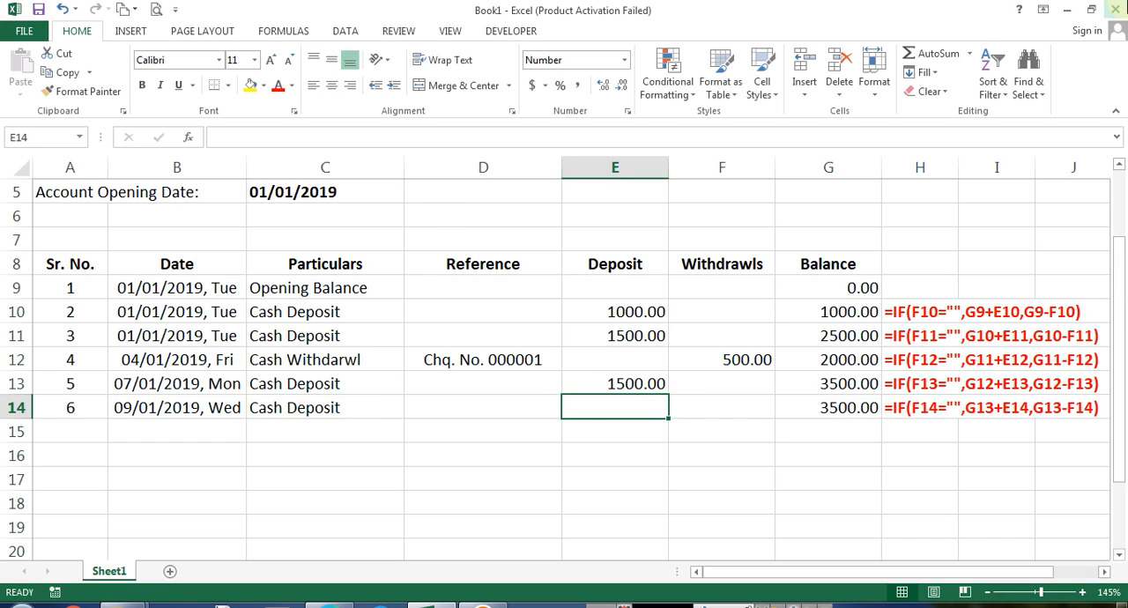
pyautogui.write('800')
pyautogui.press('Return')
# Fill the date down into B15 and set it to 11/01/2019
pyautogui.press('Up')
pyautogui.press('Right')
pyautogui.press('Right')
pyautogui.press('Right')
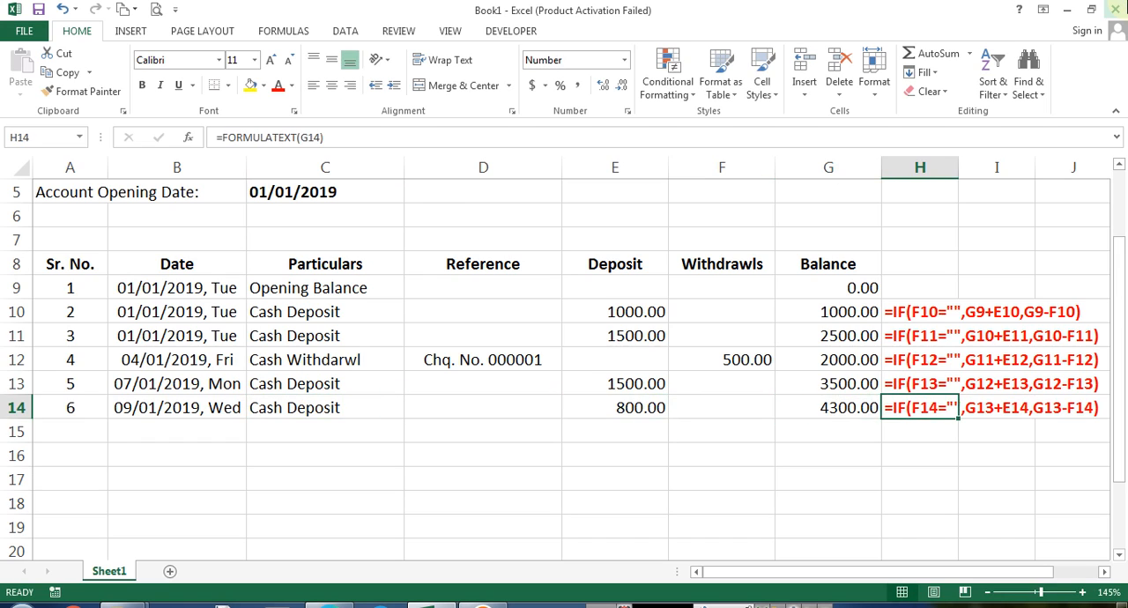
pyautogui.press('Left')
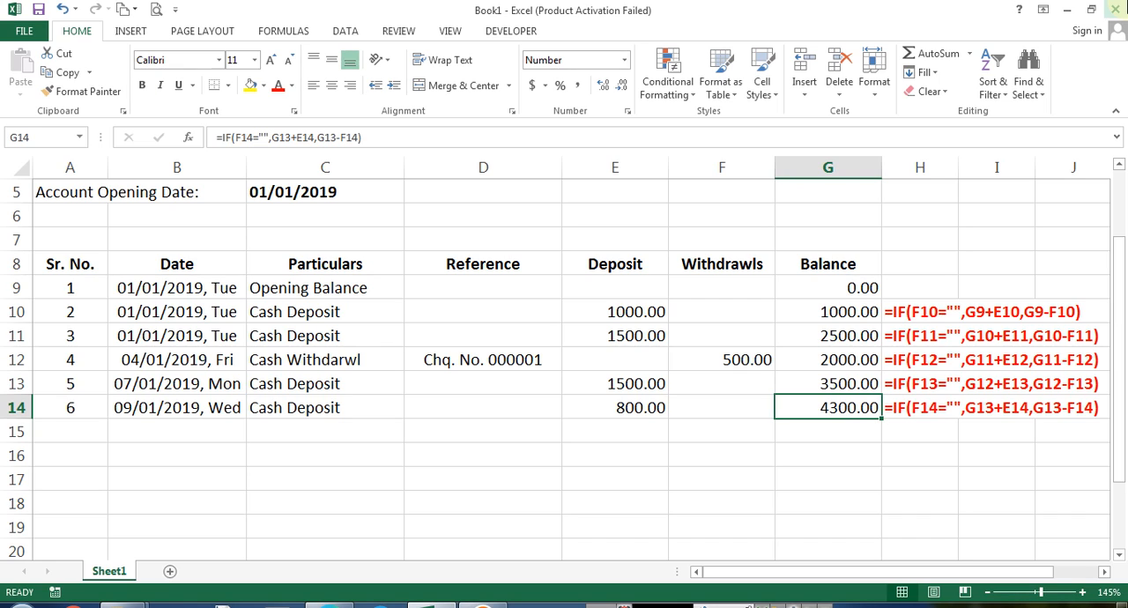
pyautogui.press('Left')
pyautogui.press('Left')
pyautogui.press('Left')
pyautogui.press('Left')
pyautogui.press('Left')
pyautogui.press('Left')
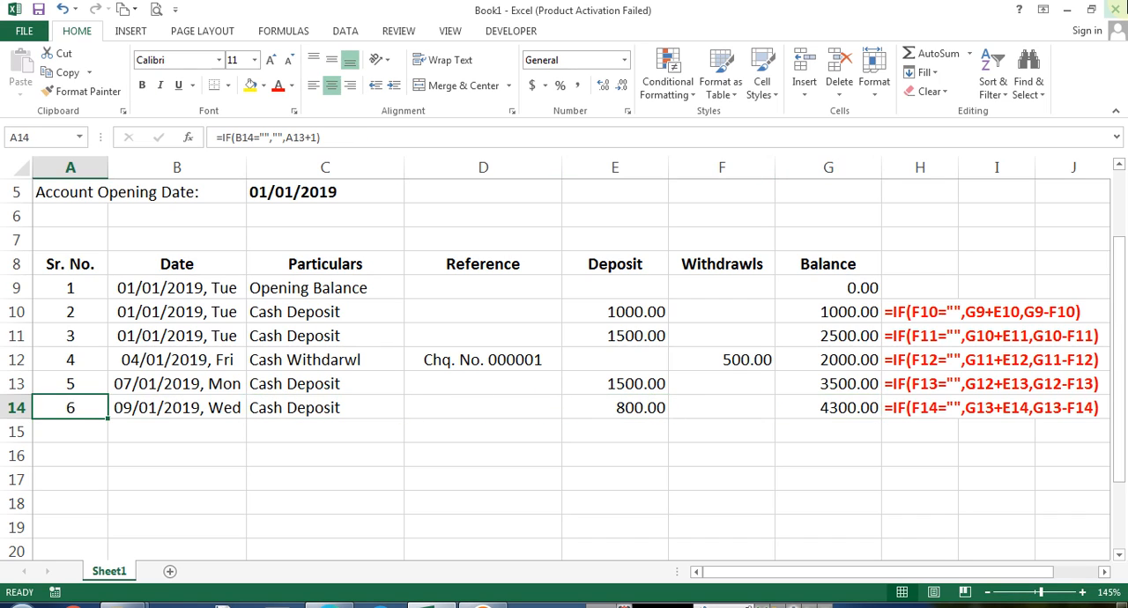
pyautogui.press('Right')
pyautogui.press('Left')
pyautogui.press('Down')
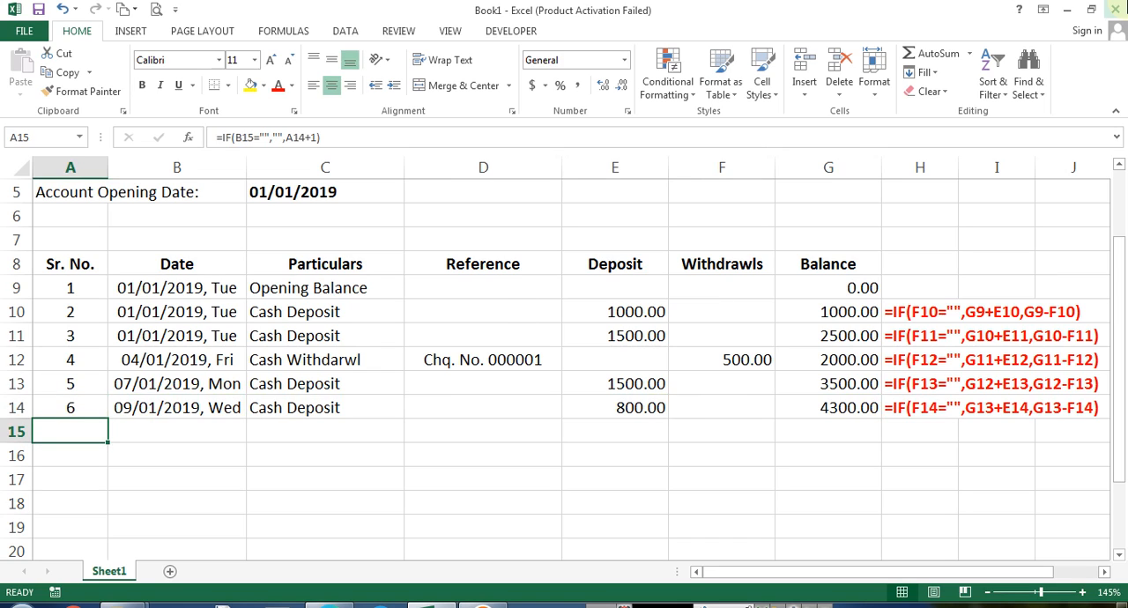
pyautogui.press('Right')
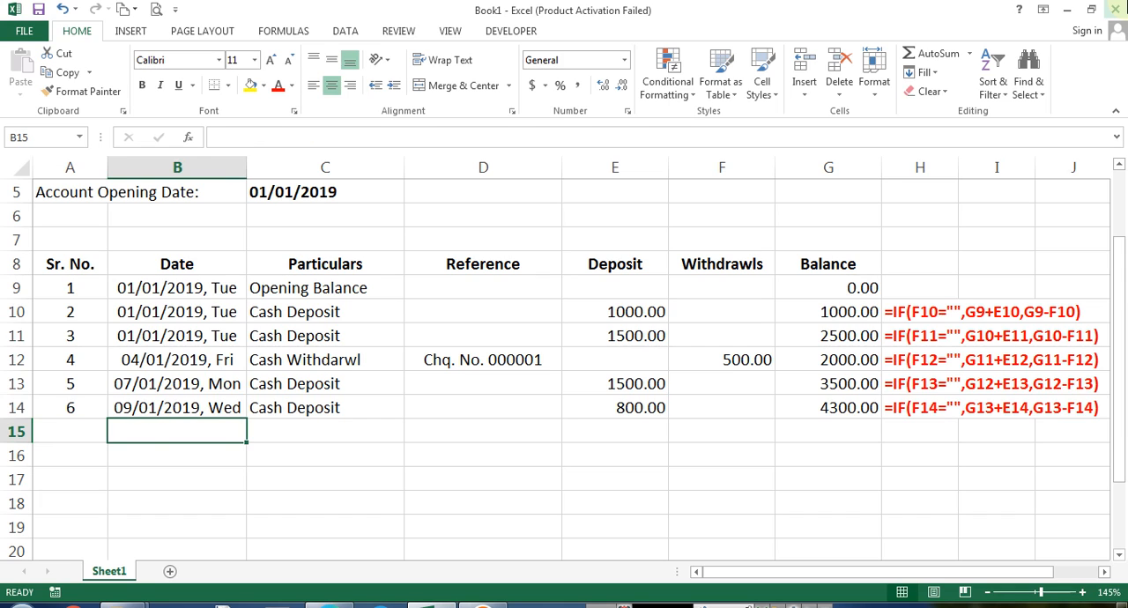
pyautogui.hotkey('ctrl', 'd')
pyautogui.press('F2')
pyautogui.press('Home')
pyautogui.press('Insert')
pyautogui.write('11')
pyautogui.hotkey('ctrl', 'Return')
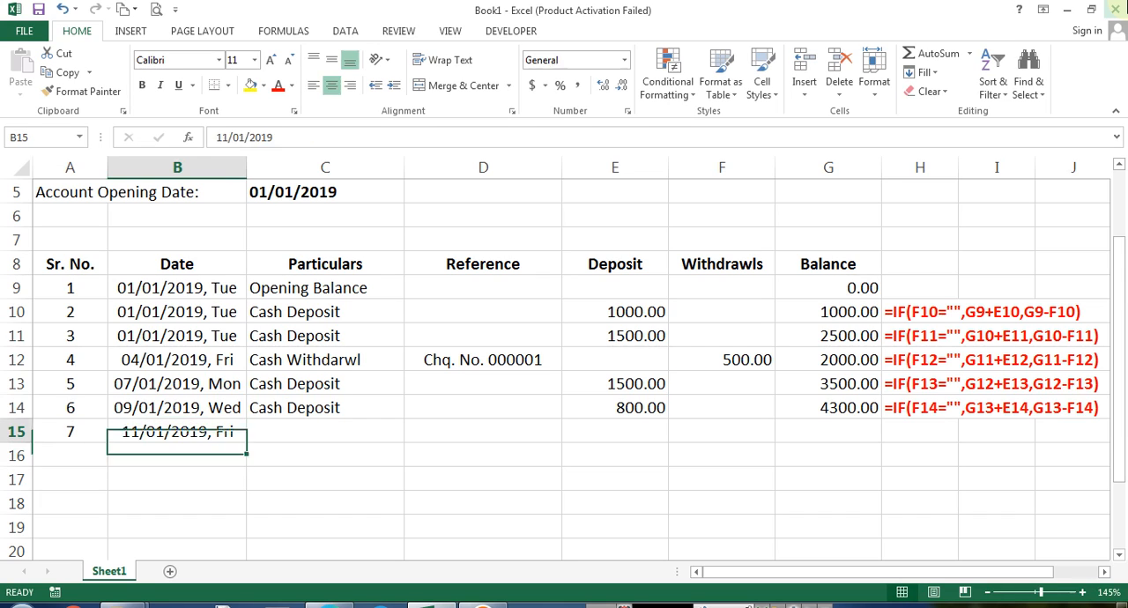
# Enter Gas Payment HP as the particulars in C15
pyautogui.press('Right')
pyautogui.write('P')
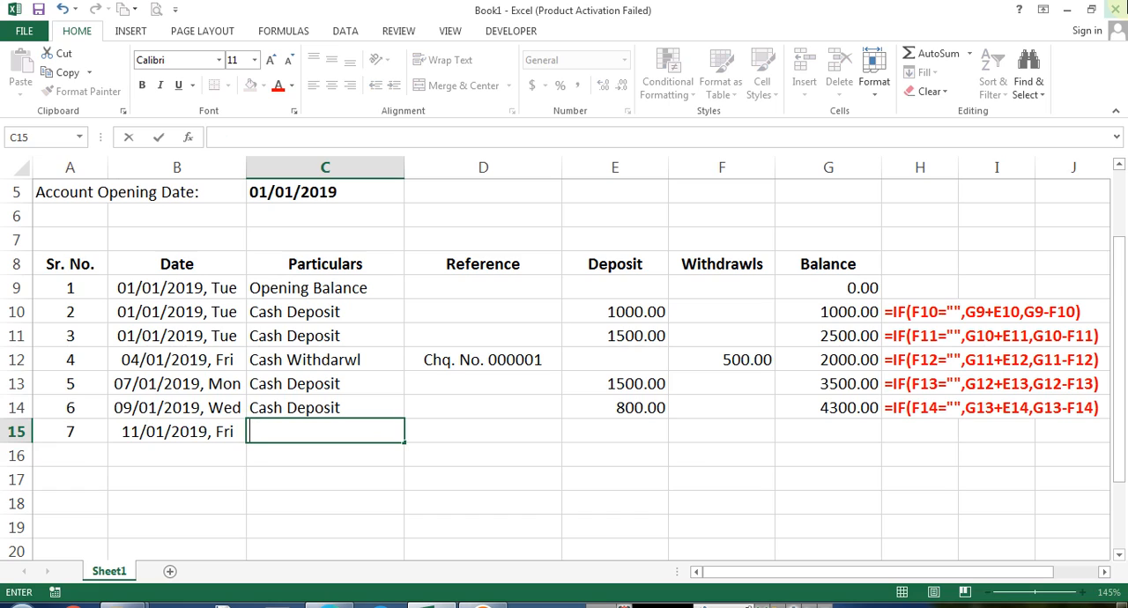
pyautogui.write('Gas Payment')
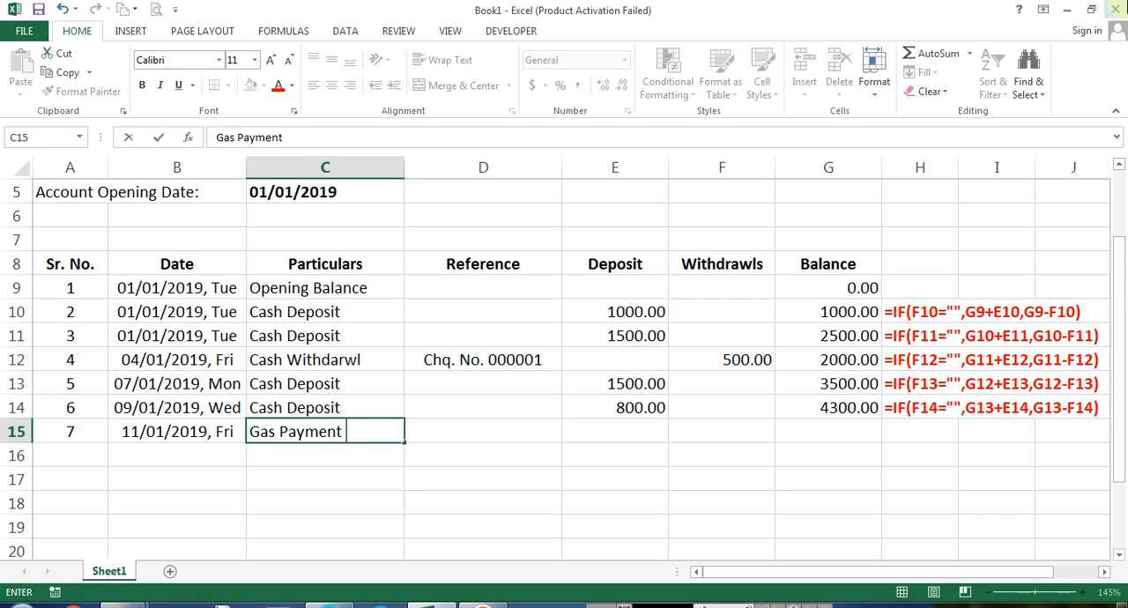
pyautogui.write(' HP')
pyautogui.press('Return')
pyautogui.press('Up')
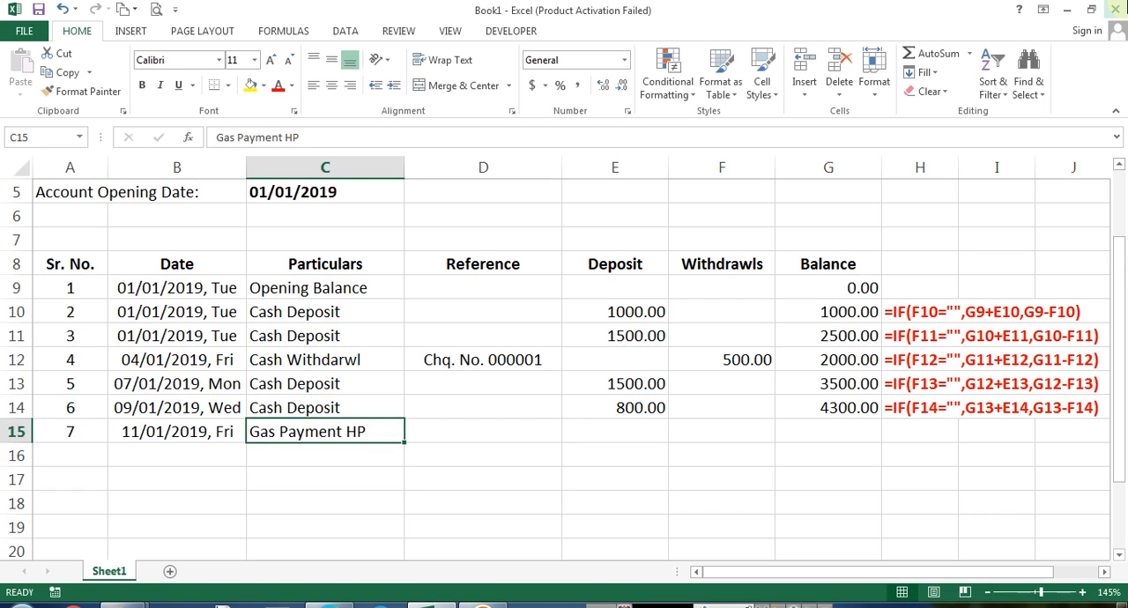
# Edit C15's particulars to read HP Gas Ltd
pyautogui.press('F2')
pyautogui.press('Left')
pyautogui.press('Left')
pyautogui.hotkey('shift', 'End')
pyautogui.hotkey('ctrl', 'x')
pyautogui.press('Home')
pyautogui.hotkey('ctrl', 'v')
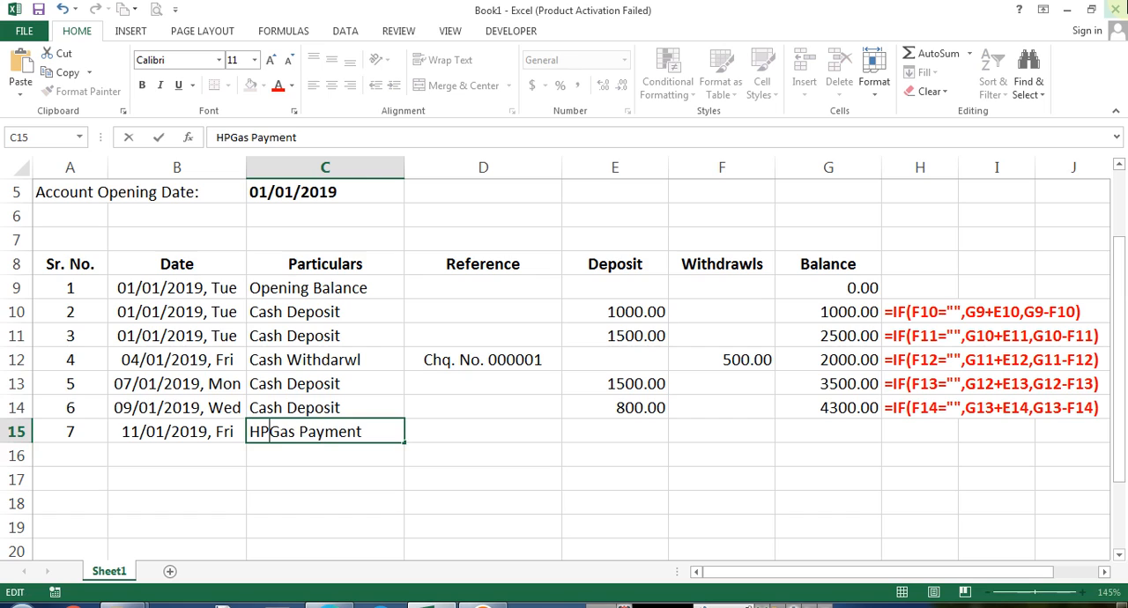
pyautogui.press('BackSpace')
pyautogui.press('BackSpace')
pyautogui.press('BackSpace')
pyautogui.press('BackSpace')
pyautogui.press('BackSpace')
pyautogui.press('BackSpace')
pyautogui.press('BackSpace')
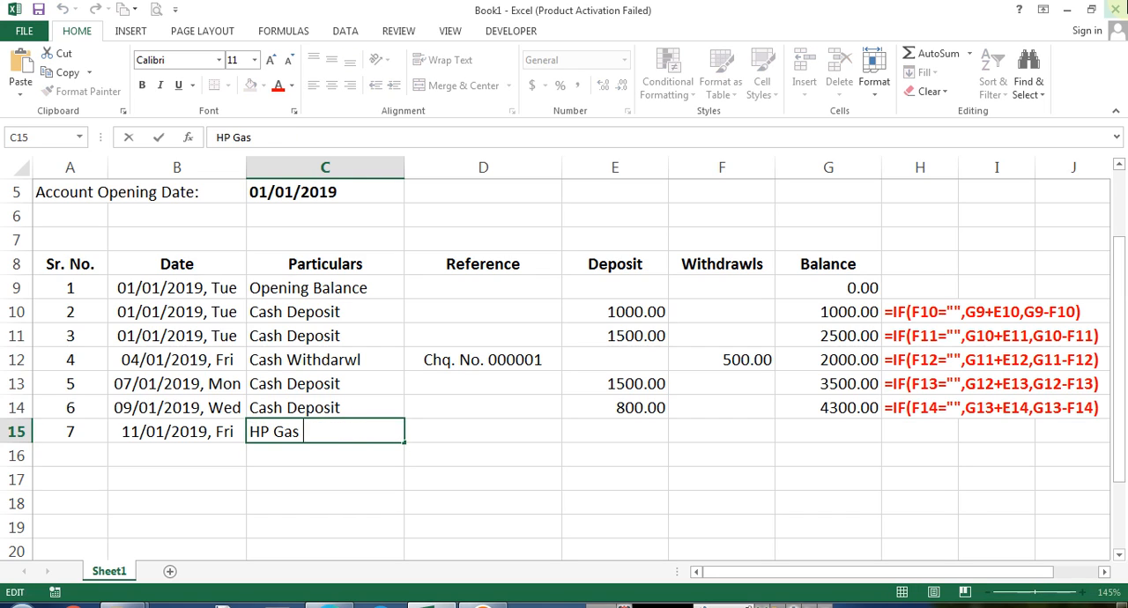
pyautogui.write('Ch')
pyautogui.press('BackSpace')
pyautogui.press('BackSpace')
pyautogui.press('BackSpace')
pyautogui.press('Return')
pyautogui.press('Up')
pyautogui.press('F2')
pyautogui.write('Ltd.')
pyautogui.press('Return')
# Copy the cheque reference from D12 into D15 and change it to Chq. No. 000003
pyautogui.press('Up')
pyautogui.press('Right')
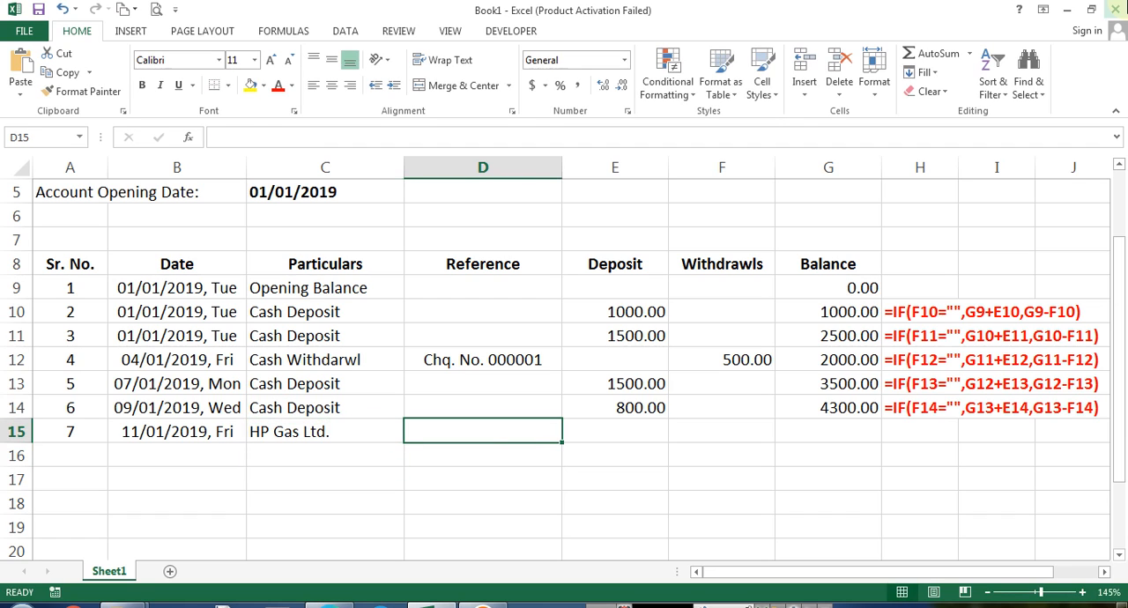
pyautogui.press('Up')
pyautogui.press('Up')
pyautogui.press('Up')
pyautogui.hotkey('ctrl', 'c')
pyautogui.press('Down')
pyautogui.press('Down')
pyautogui.press('Down')
pyautogui.hotkey('ctrl', 'v')
pyautogui.press('F2')
pyautogui.press('BackSpace')
pyautogui.write('3')
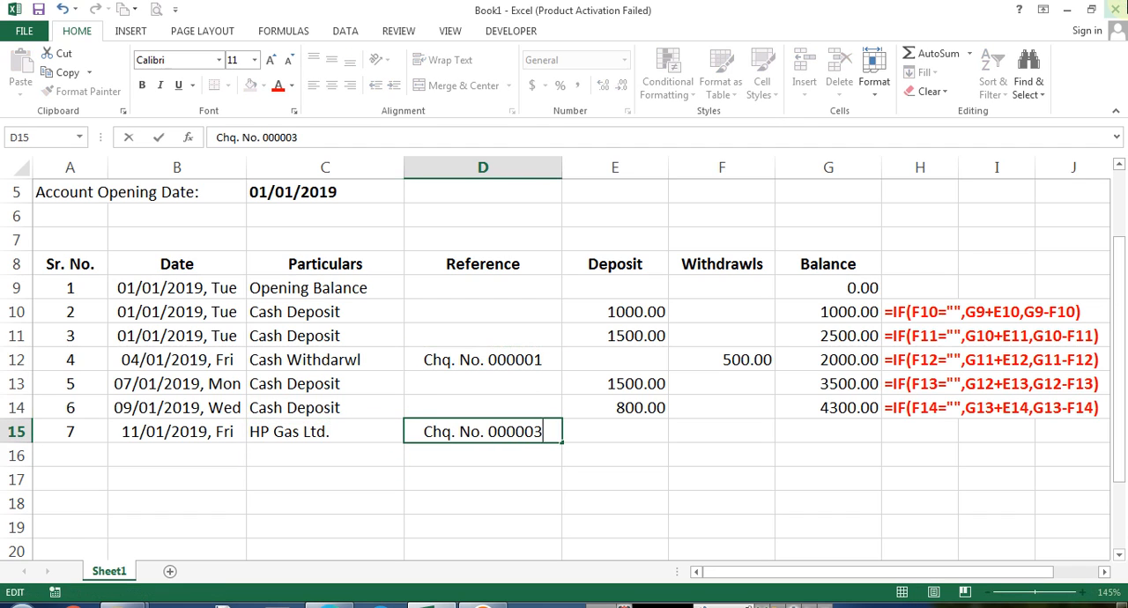
pyautogui.press('Tab')
pyautogui.press('Tab')
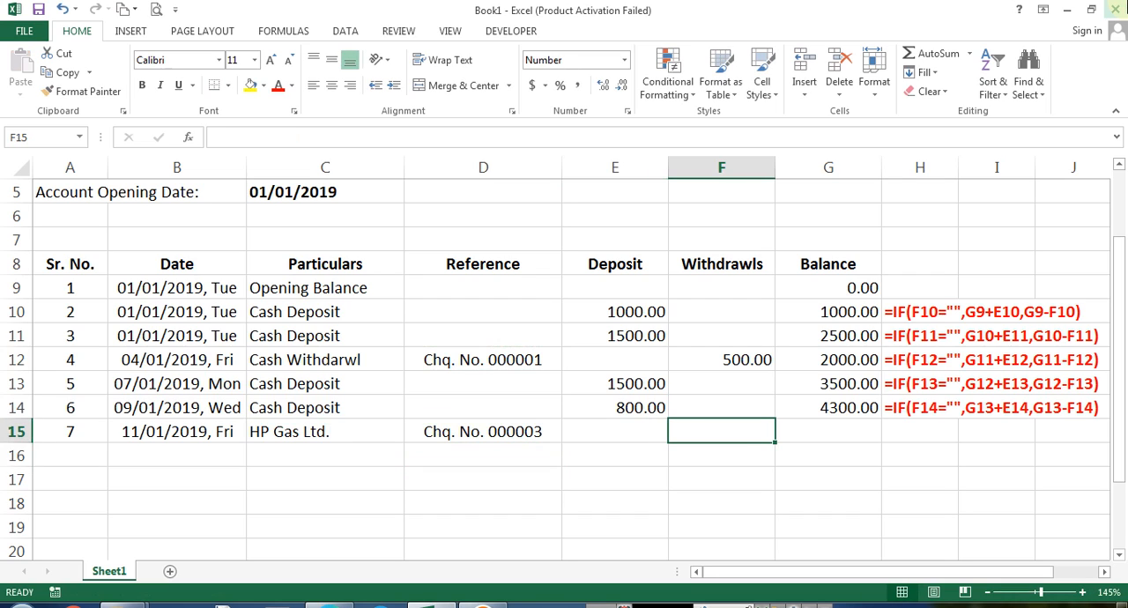
# Enter 1500 as the withdrawal in F15 and fill the balance formula down into G15
pyautogui.write('1500')
pyautogui.hotkey('ctrl', 'Return')
pyautogui.press('Right')
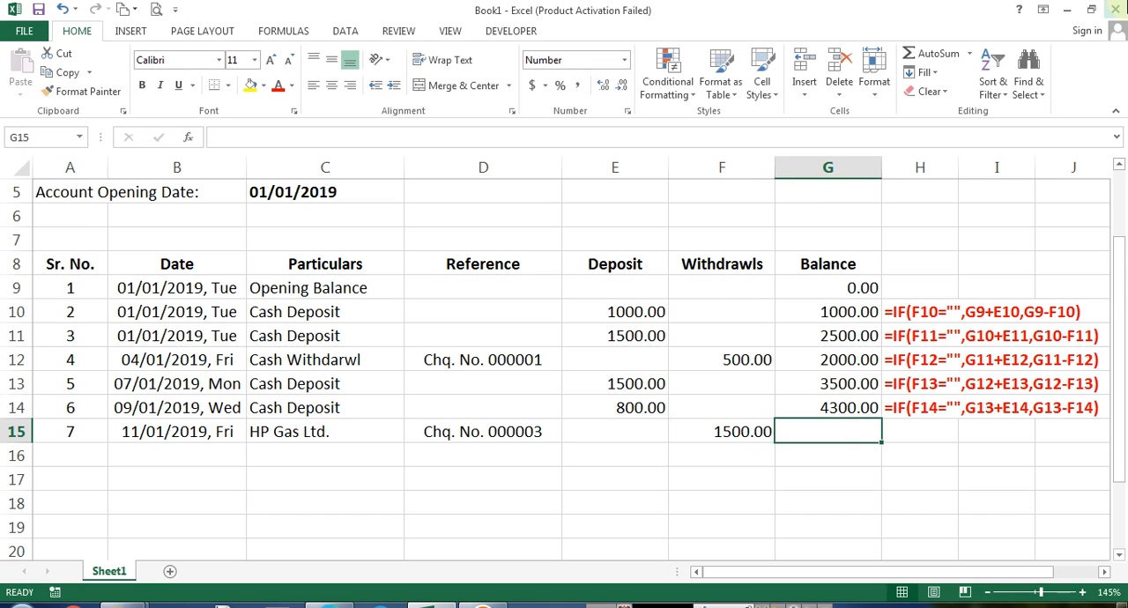
pyautogui.hotkey('ctrl', 'd')
# Review the completed entries in row 15
pyautogui.press('Right')
pyautogui.press('Left')
pyautogui.press('Left')
pyautogui.press('Left')
pyautogui.press('Left')
pyautogui.press('Left')
pyautogui.press('Left')
pyautogui.press('Left')
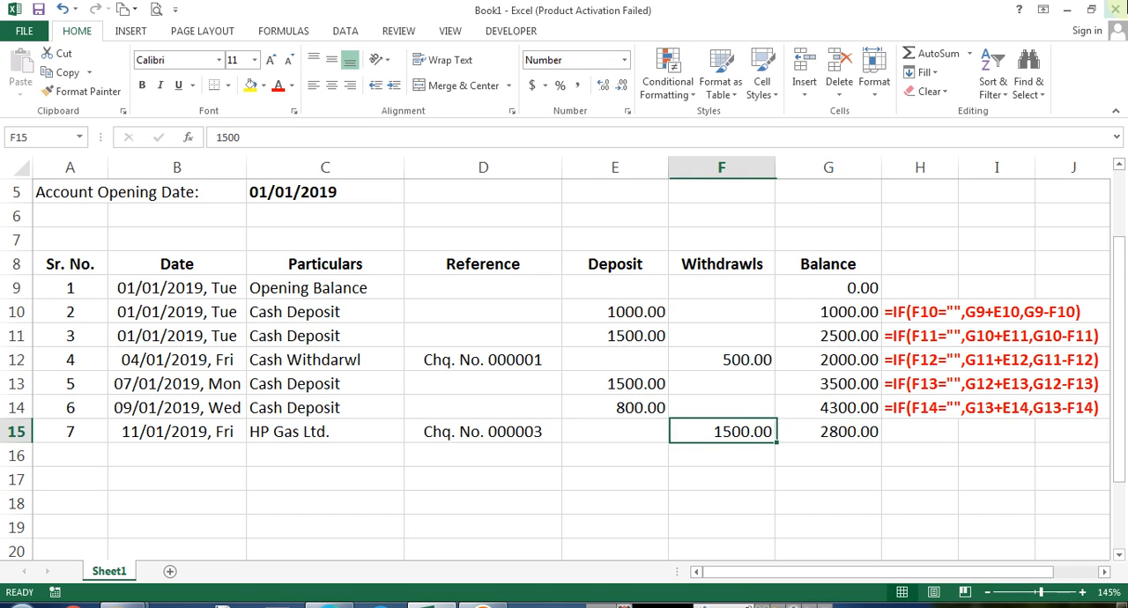
pyautogui.press('Right')
pyautogui.press('Right')
pyautogui.press('Right')
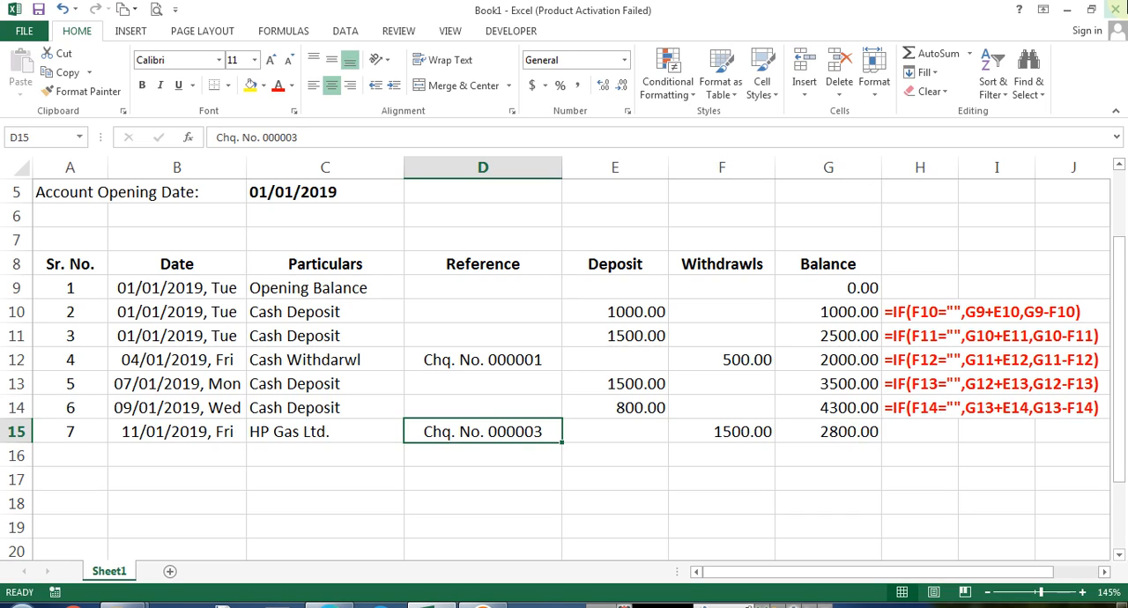
pyautogui.press('Down')
pyautogui.press('Left')
pyautogui.press('Left')
pyautogui.press('Left')
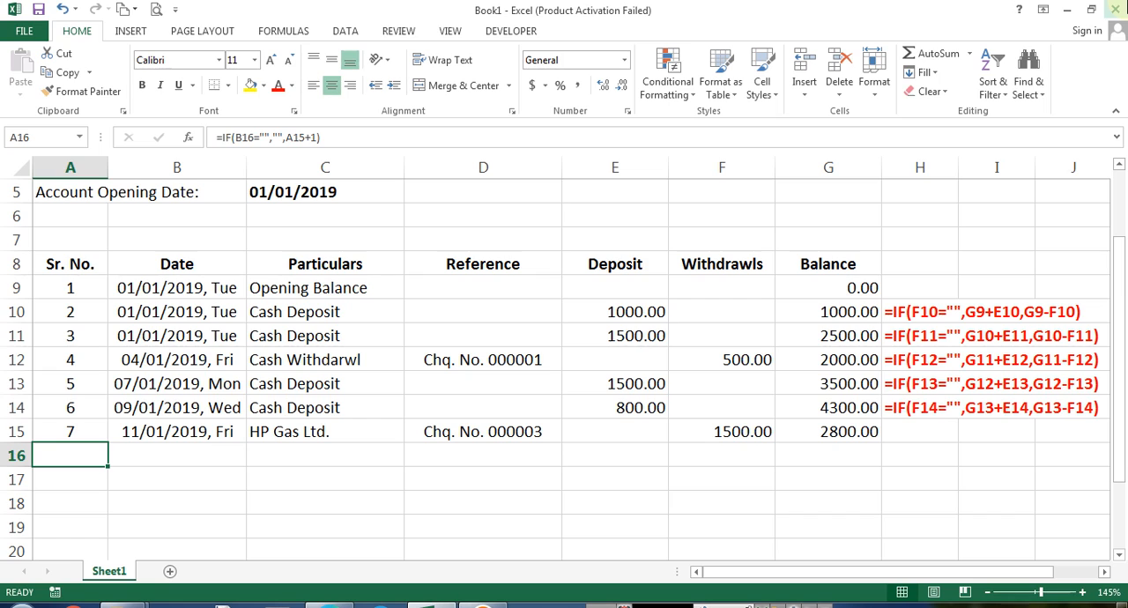
pyautogui.press('Right')
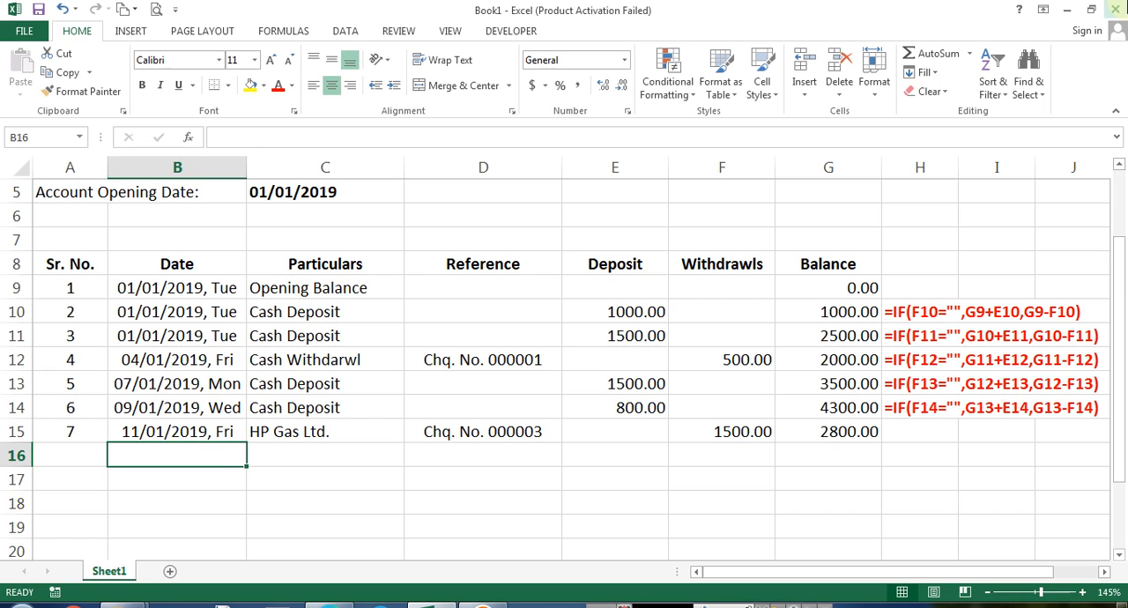
pyautogui.press('Up')
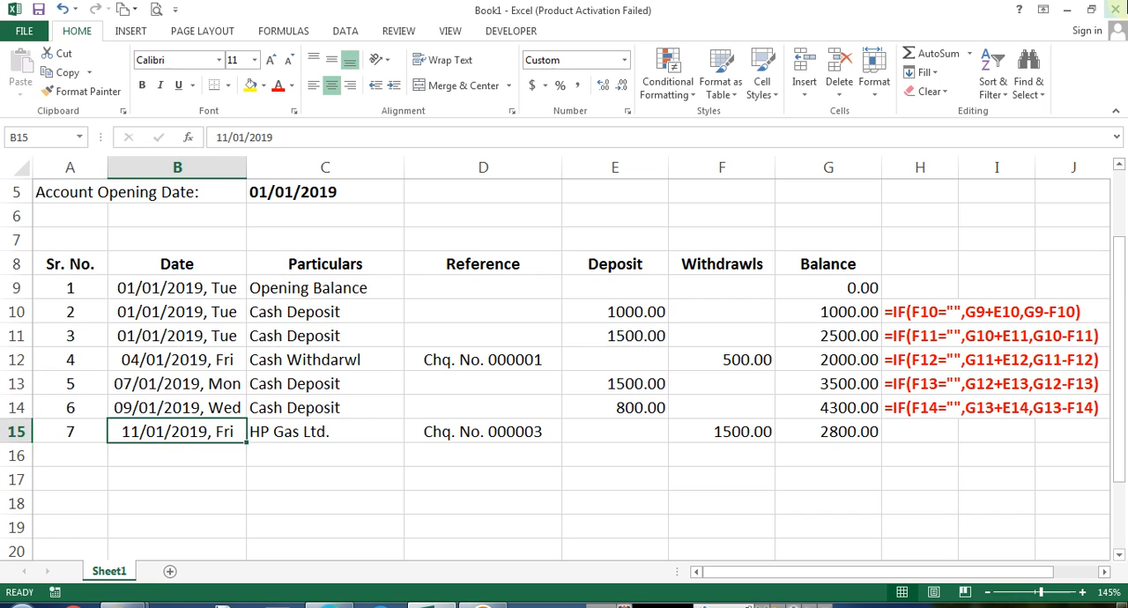
# Select the Date column from B9 down to the last row of the sheet
pyautogui.hotkey('ctrl', 'Up')
pyautogui.hotkey('ctrl', 'shift', 'Down')
pyautogui.hotkey('ctrl', 'shift', 'Down')
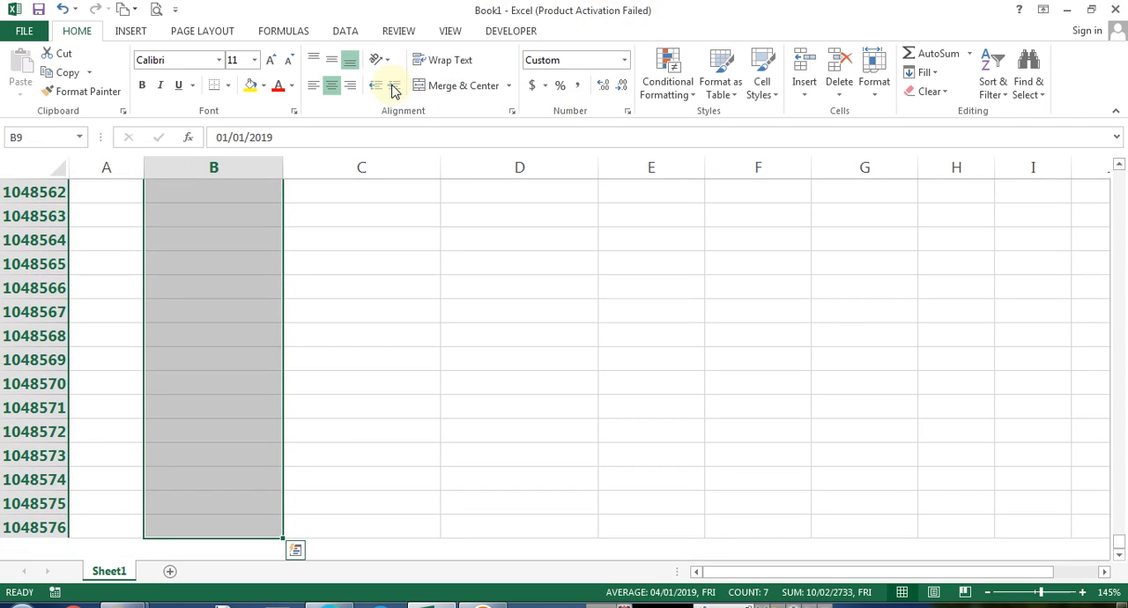
pyautogui.hotkey('ctrl', 'BackSpace')
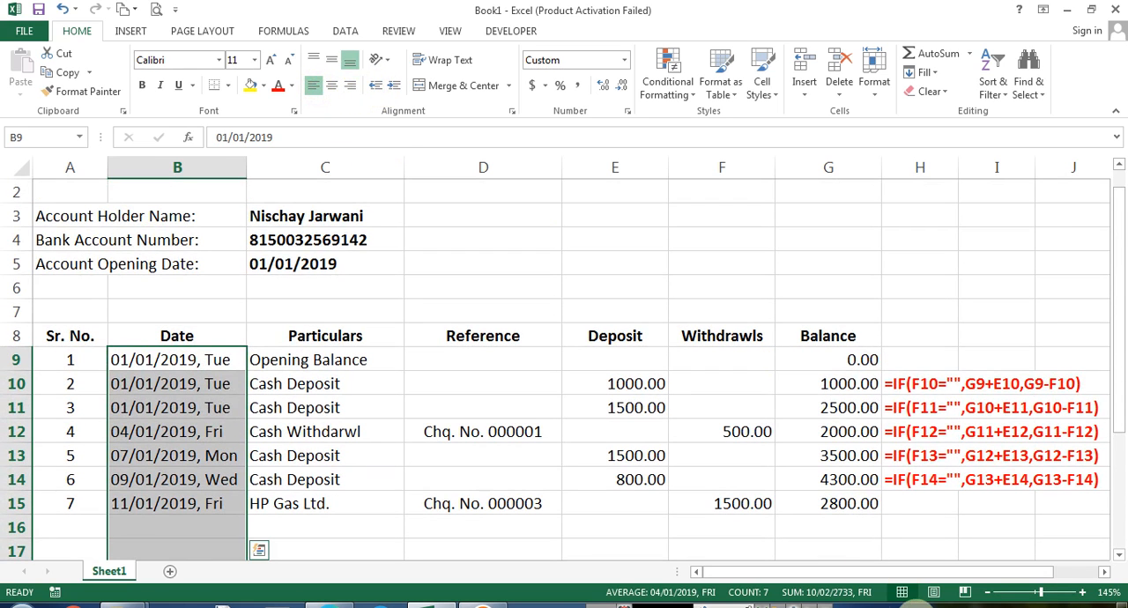
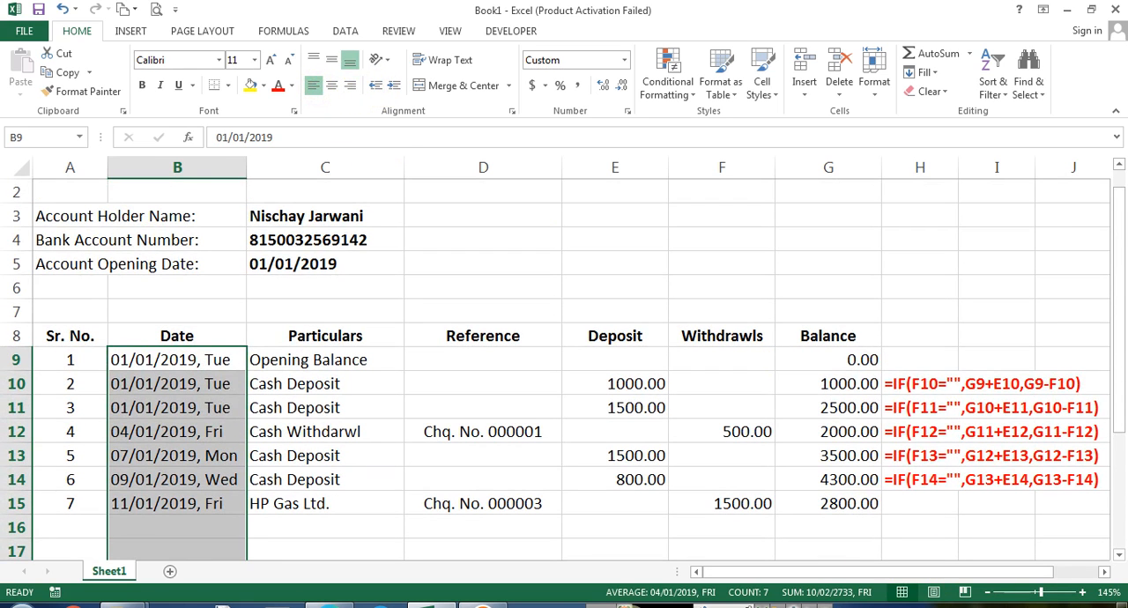
# Enter 20/1/19 as the date in B16
pyautogui.click(323, 478)
pyautogui.click(186, 385)
pyautogui.click(178, 509)
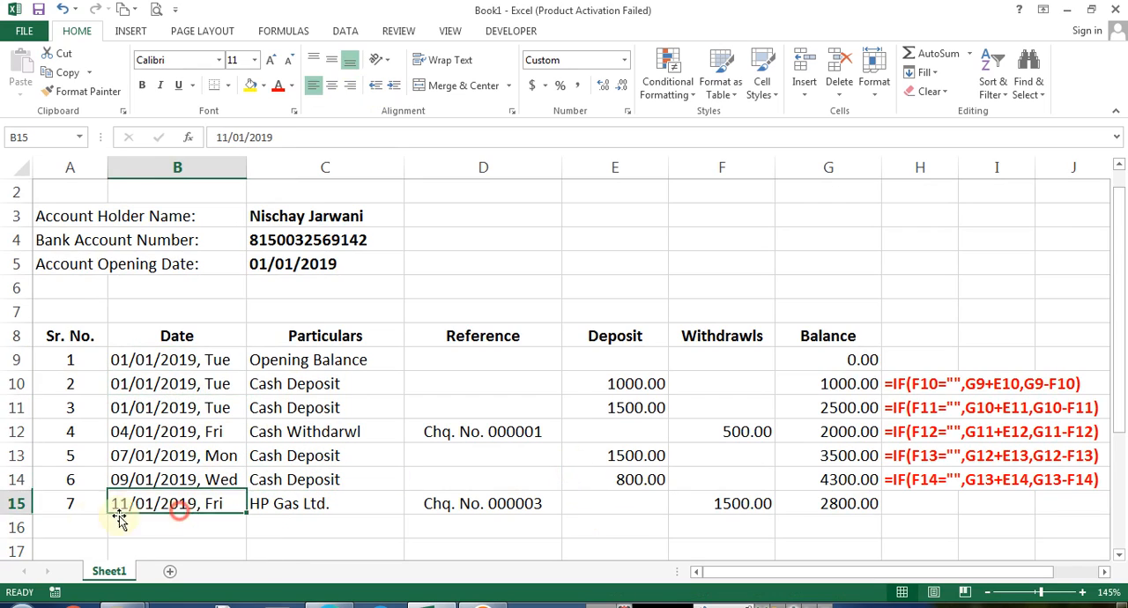
pyautogui.click(66, 529)
pyautogui.moveTo(1123, 603)
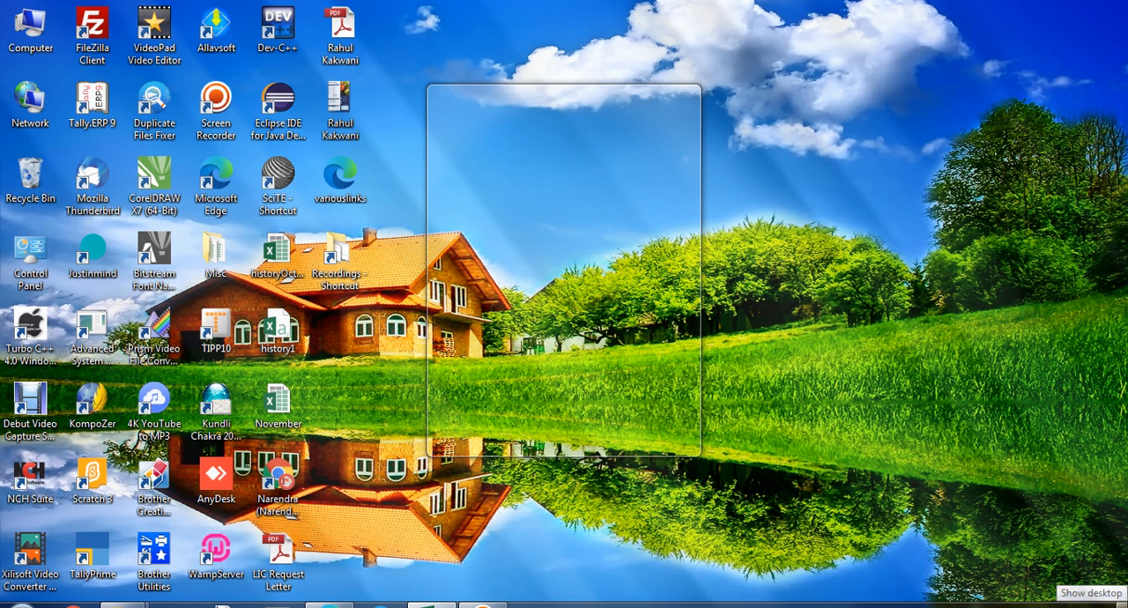
pyautogui.press('Right')
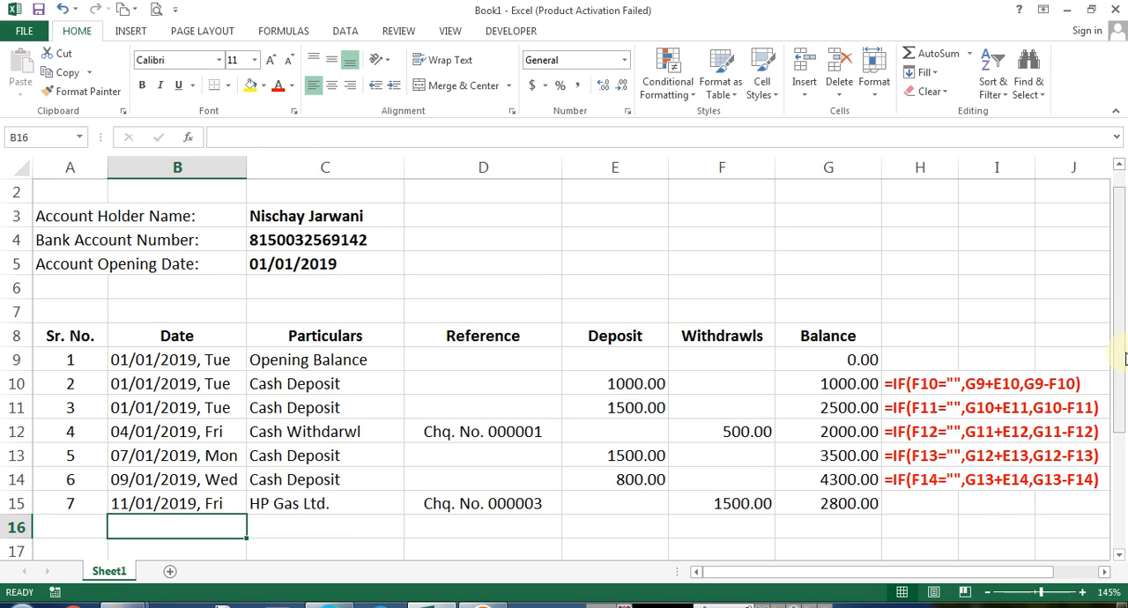
pyautogui.write('20/1/19')
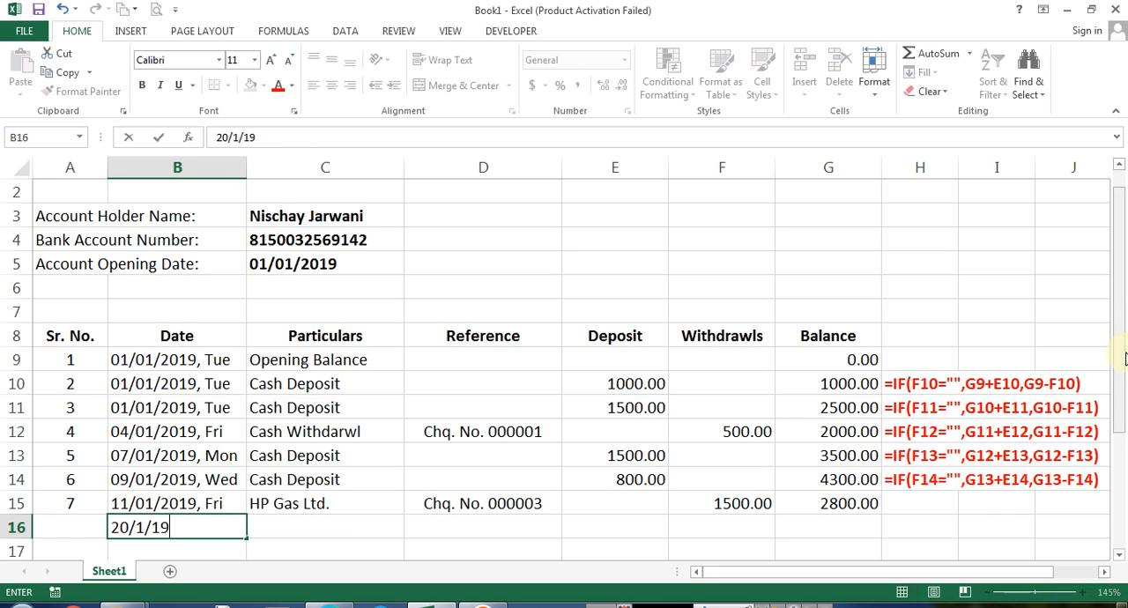
pyautogui.press('Tab')
# Copy Cash Deposit from C14 into the particulars cell C16
pyautogui.press('Up')
pyautogui.press('Up')
pyautogui.hotkey('ctrl', 'c')
pyautogui.press('Down')
pyautogui.press('Down')
pyautogui.press('Return')
pyautogui.press('Tab')
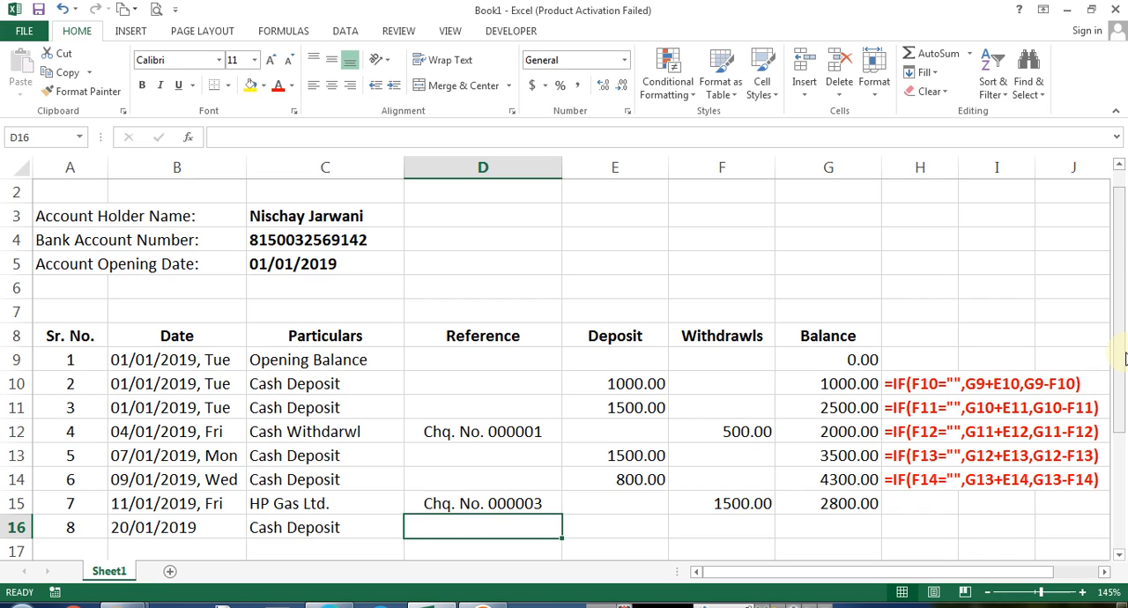
# Enter 1500 as the deposit in E16
pyautogui.press('Left')
pyautogui.press('Right')
pyautogui.press('Right')
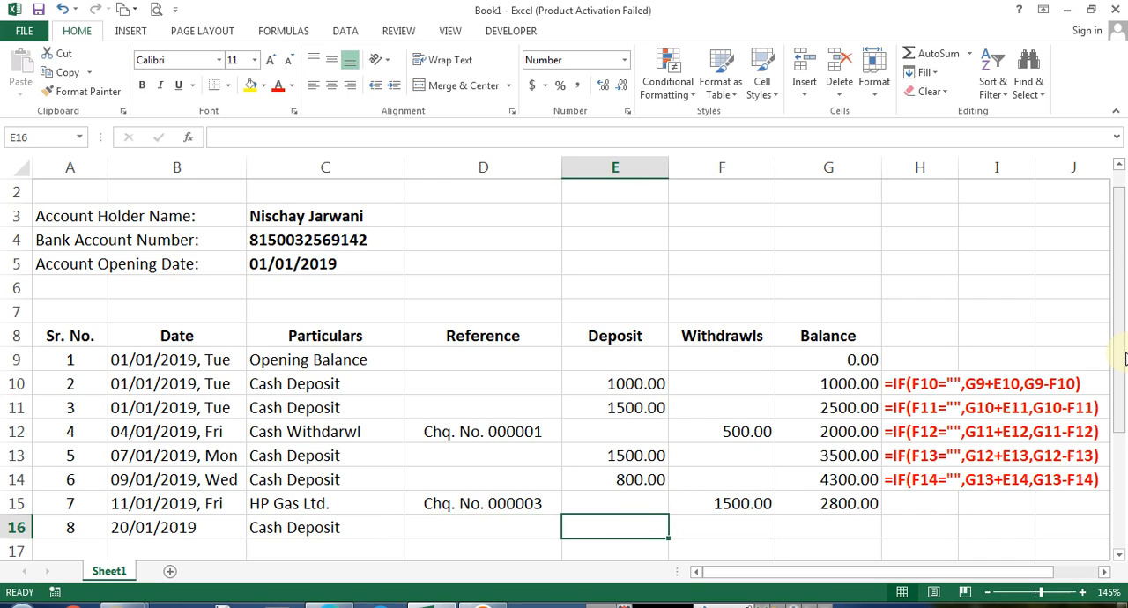
pyautogui.write('1500')
pyautogui.press('Tab')
pyautogui.press('Tab')
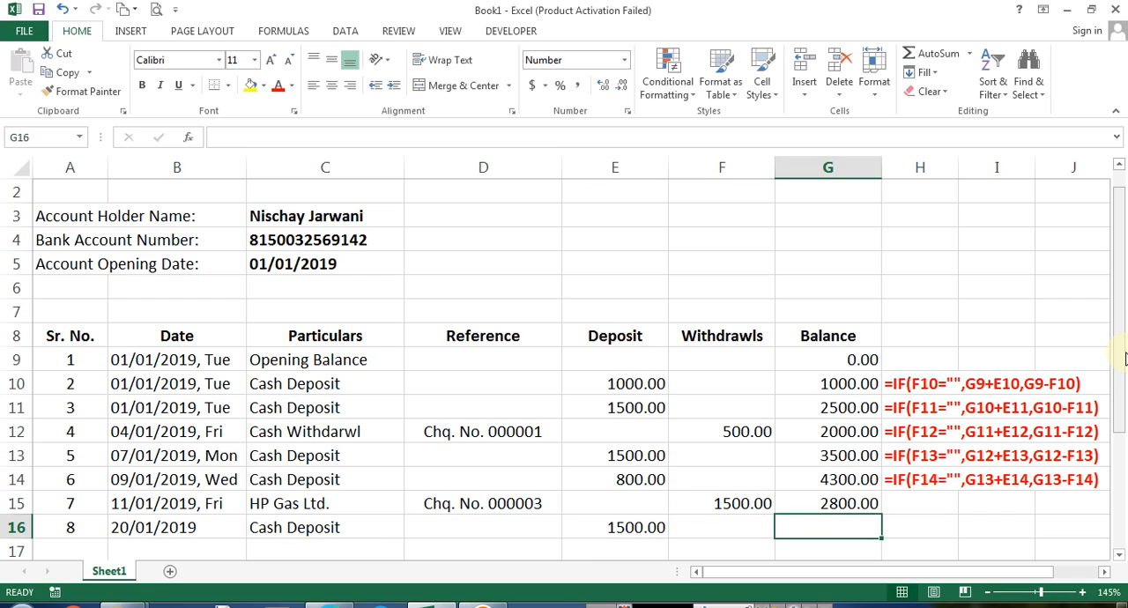
# Fill the balance formula into G16 and the formula text down into H15 and H16
pyautogui.hotkey('ctrl', 'd')
pyautogui.press('Right')
pyautogui.press('Up')
pyautogui.hotkey('ctrl', 'd')
pyautogui.press('Down')
pyautogui.hotkey('ctrl', 'd')
pyautogui.press('Down')
pyautogui.press('Home')
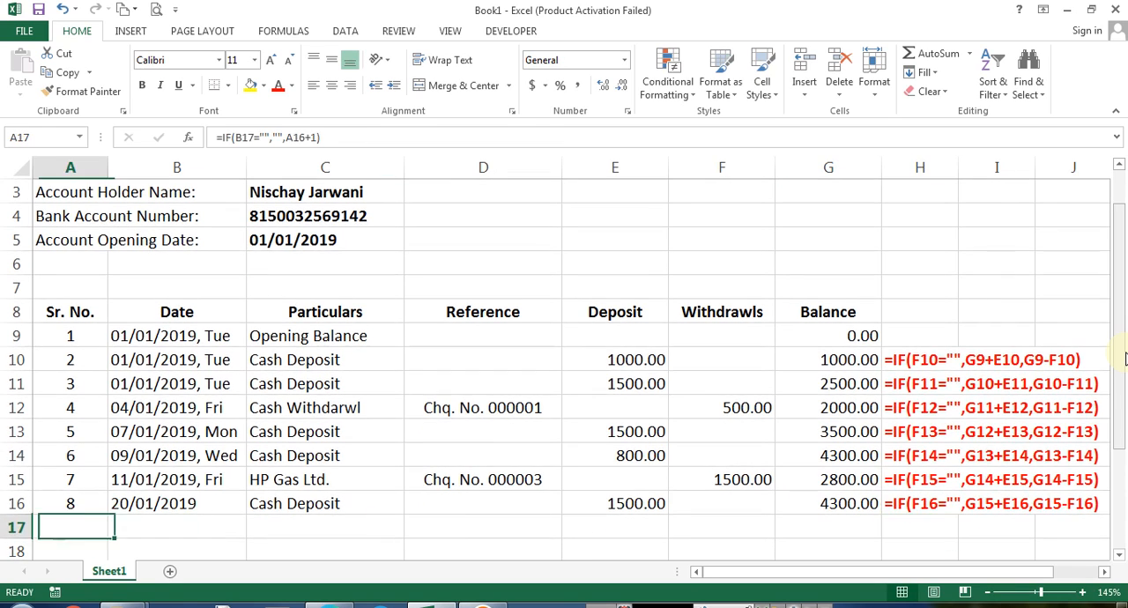
# Change the deposit in E16 to 2500
pyautogui.press('Up')
pyautogui.press('Right')
pyautogui.press('Right')
pyautogui.press('Right')
pyautogui.press('Right')
pyautogui.press('F2')
pyautogui.press('Return')
pyautogui.press('Home')
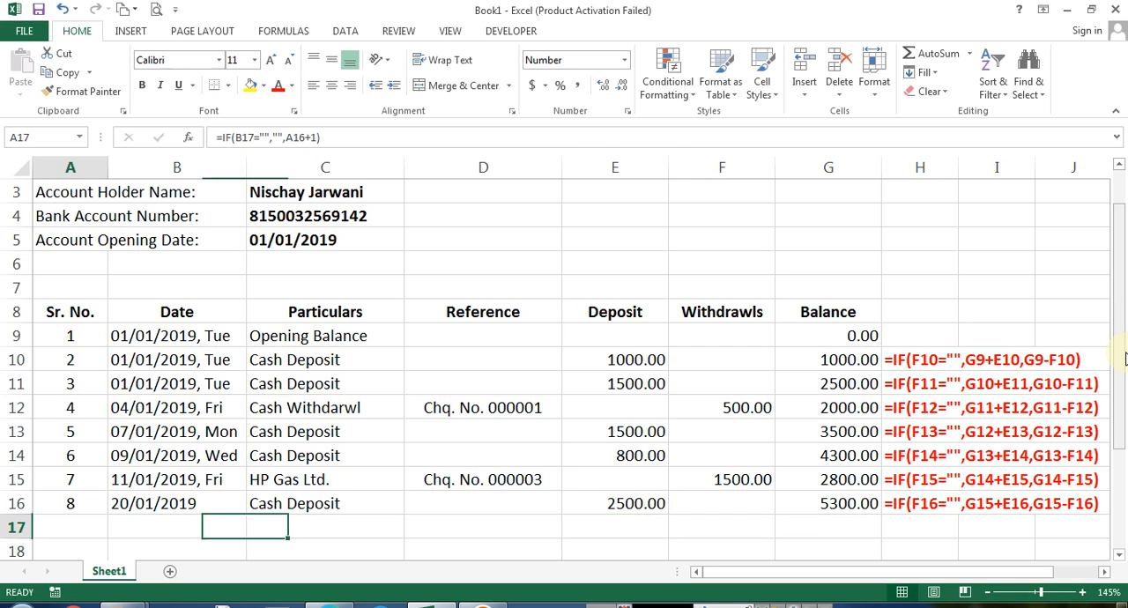
# Fill the weekday date format down into B16 and set its date to 20/01/2019
pyautogui.press('Right')
pyautogui.press('Left')
pyautogui.press('Up')
pyautogui.press('Right')
pyautogui.hotkey('ctrl', 'd')
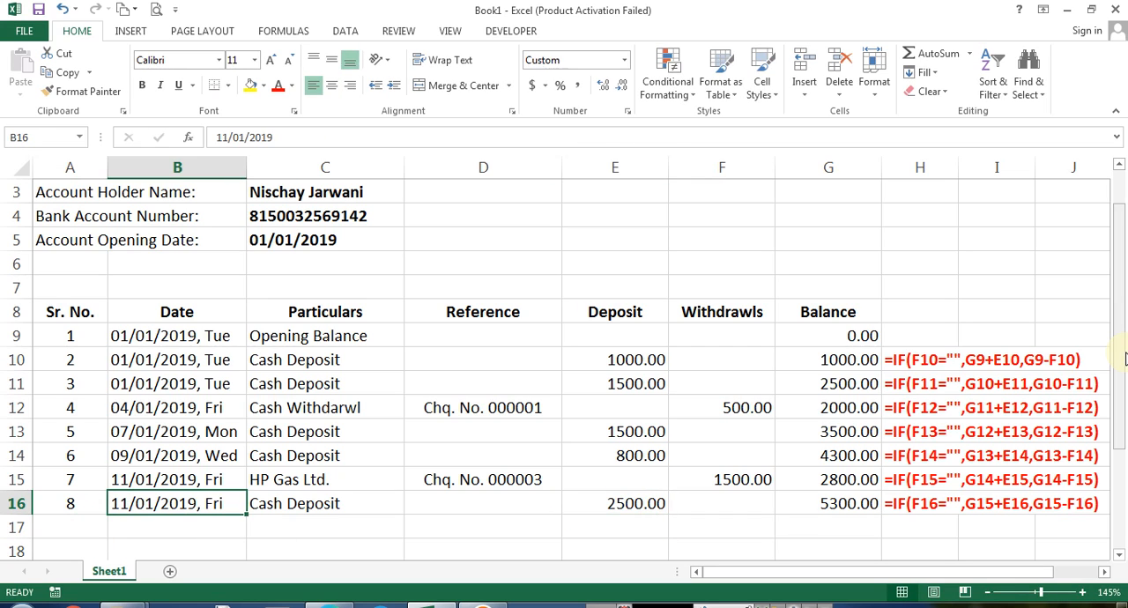
pyautogui.write('2')
pyautogui.write('0/01/2019')
pyautogui.press('Return')
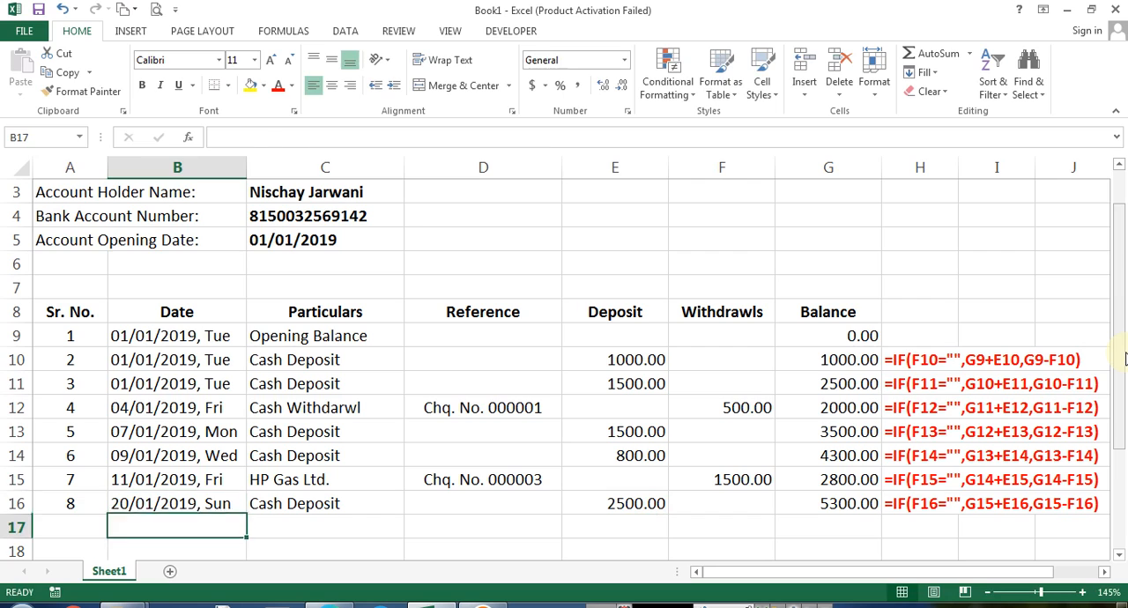
# Edit the date in B16 to 21/01/2019
pyautogui.press('Home')
pyautogui.press('Up')
pyautogui.press('Right')
pyautogui.press('F2')
pyautogui.press('Home')
pyautogui.press('Right')
pyautogui.press('Delete')
pyautogui.write('1')
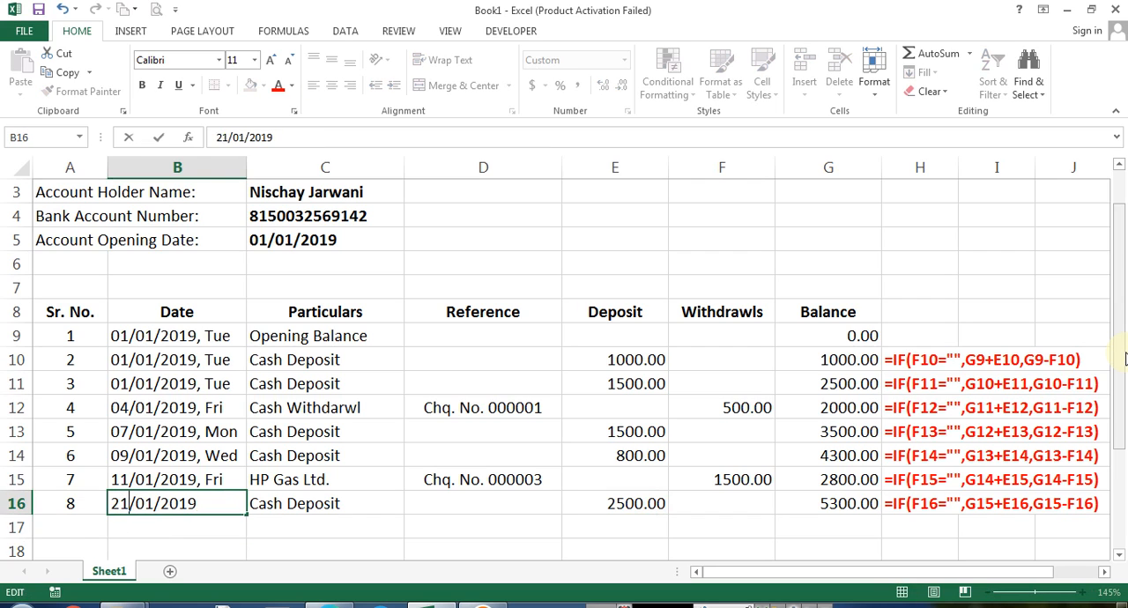
pyautogui.press('Return')
pyautogui.press('Left')
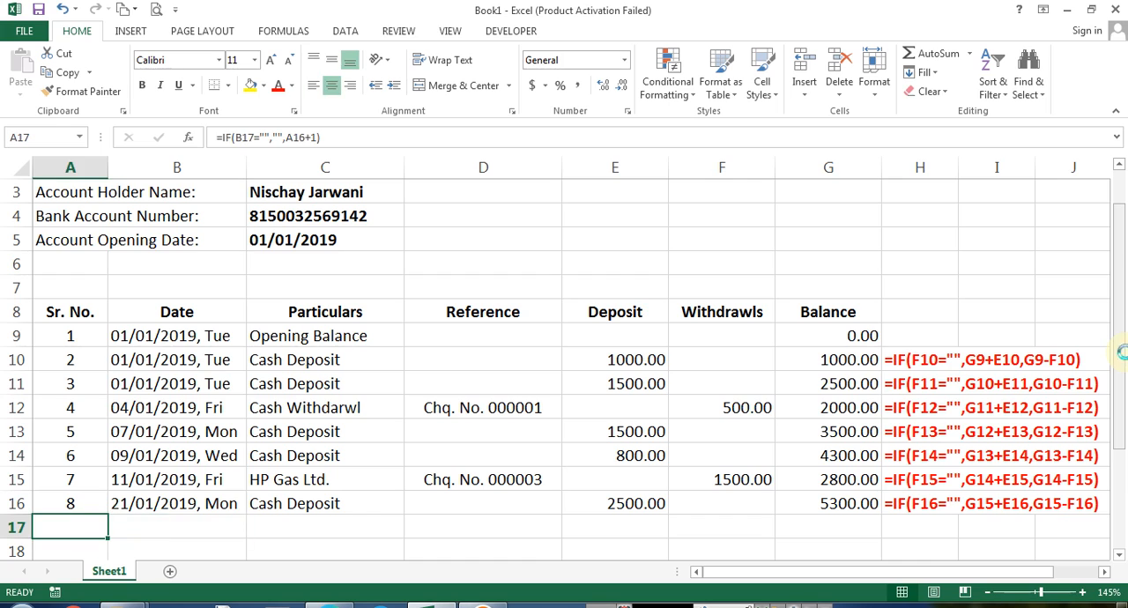
# Enter 24/01/2019 as the date and Cash Deposit as the particulars in row 17
pyautogui.press('Right')
pyautogui.write('2')
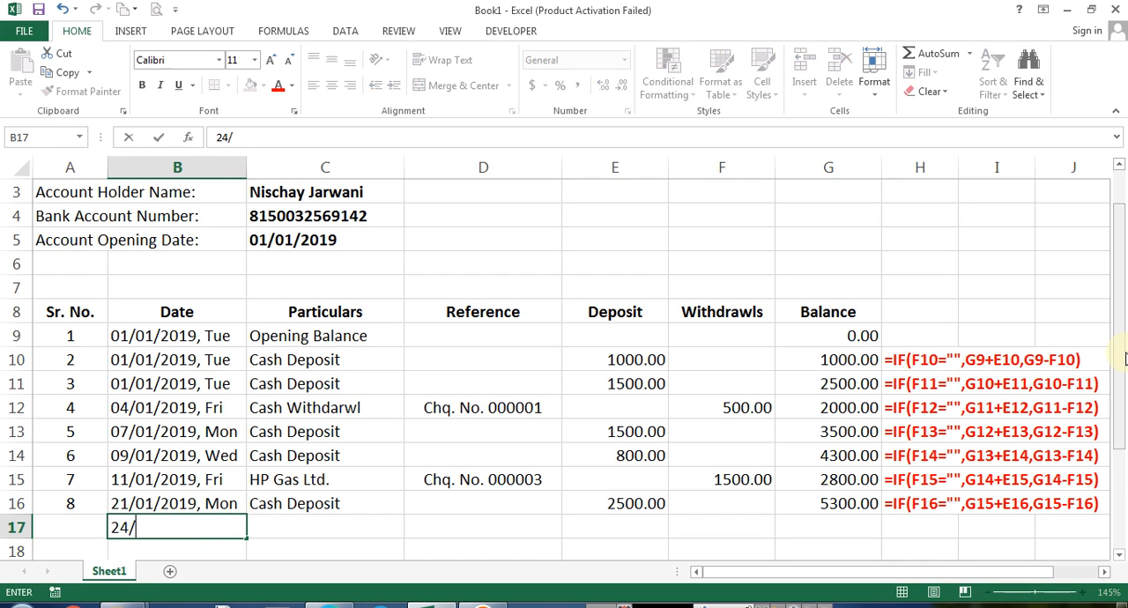
pyautogui.write('4/1/19')
pyautogui.press('Right')
pyautogui.press('Left')
pyautogui.write('24/01/2019')
pyautogui.press('Right')
pyautogui.write('Cash Deposit')
pyautogui.press('Right')
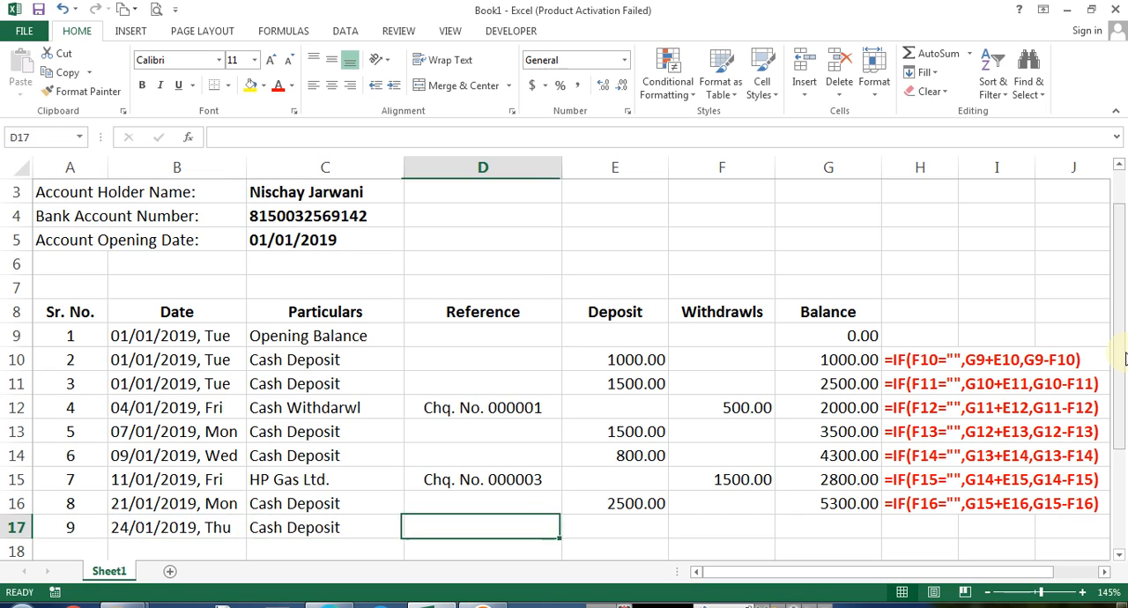
# Enter 500 as the deposit in E17 and fill the balance formula down into G17
pyautogui.press('Right')
pyautogui.write('500')
pyautogui.press('Right')
pyautogui.press('Right')
pyautogui.hotkey('ctrl', 'd')
pyautogui.press('Right')
pyautogui.hotkey('ctrl', 'd')
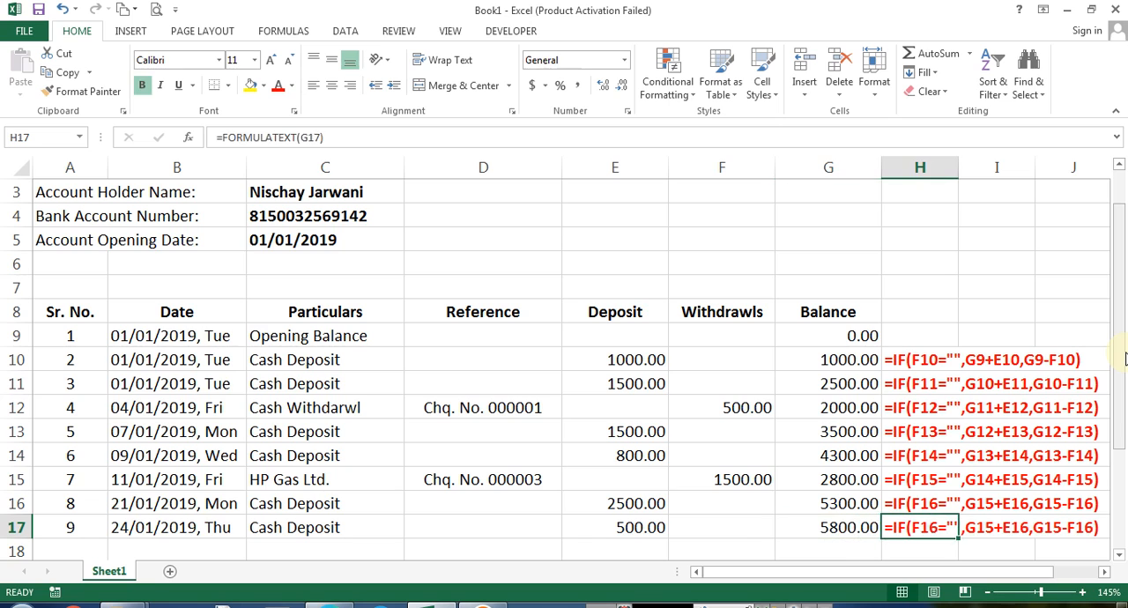
pyautogui.press('Down')
pyautogui.press('Home')
pyautogui.press('Right')
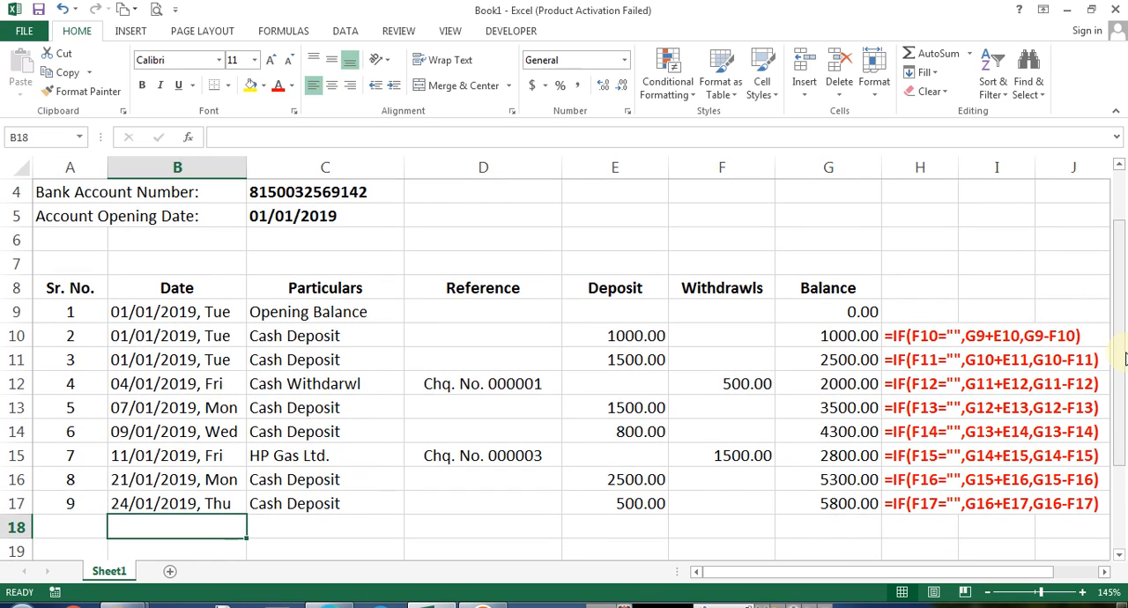
# Enter 30/01/2019 in B18 using the weekday date format filled down from B17
pyautogui.write('30/1/2019')
pyautogui.press('Right')
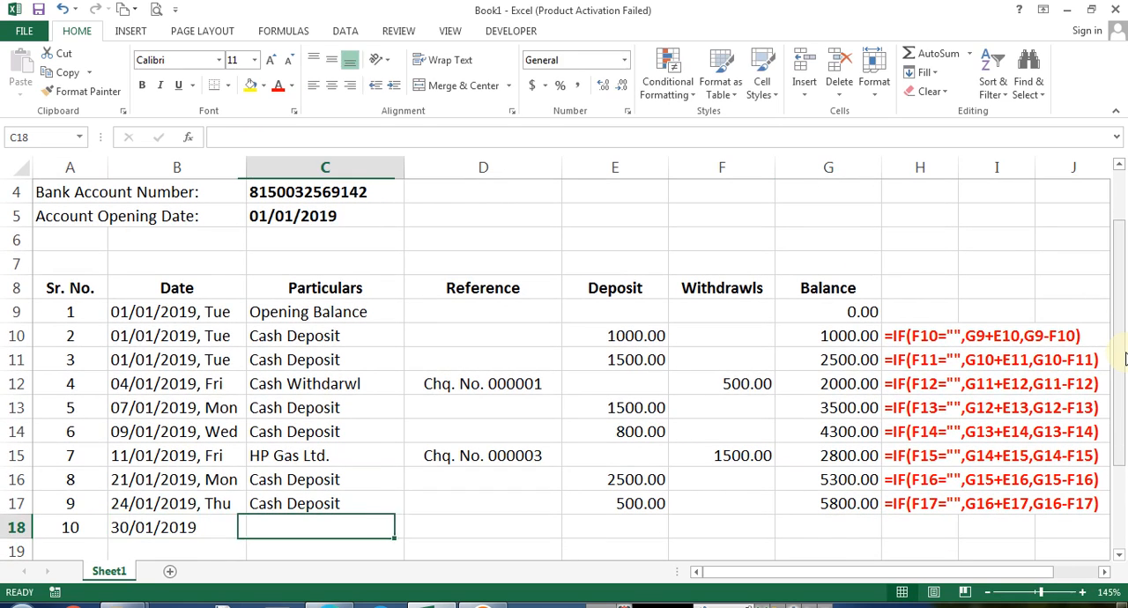
pyautogui.press('Left')
pyautogui.hotkey('ctrl', 'd')
pyautogui.write('3')
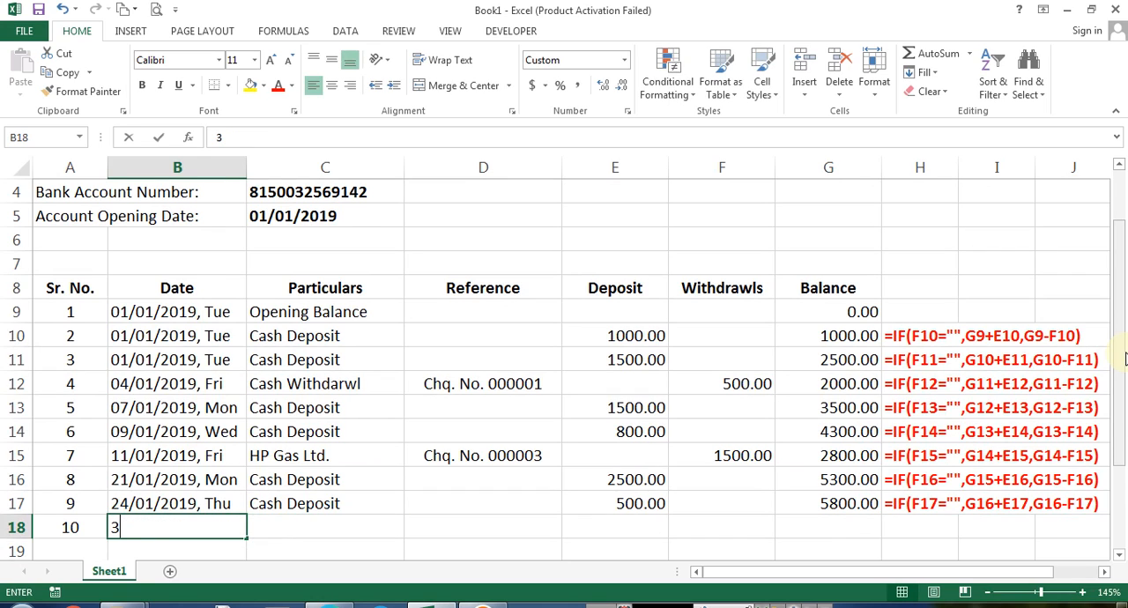
pyautogui.write('0/01/2019')
pyautogui.press('Right')
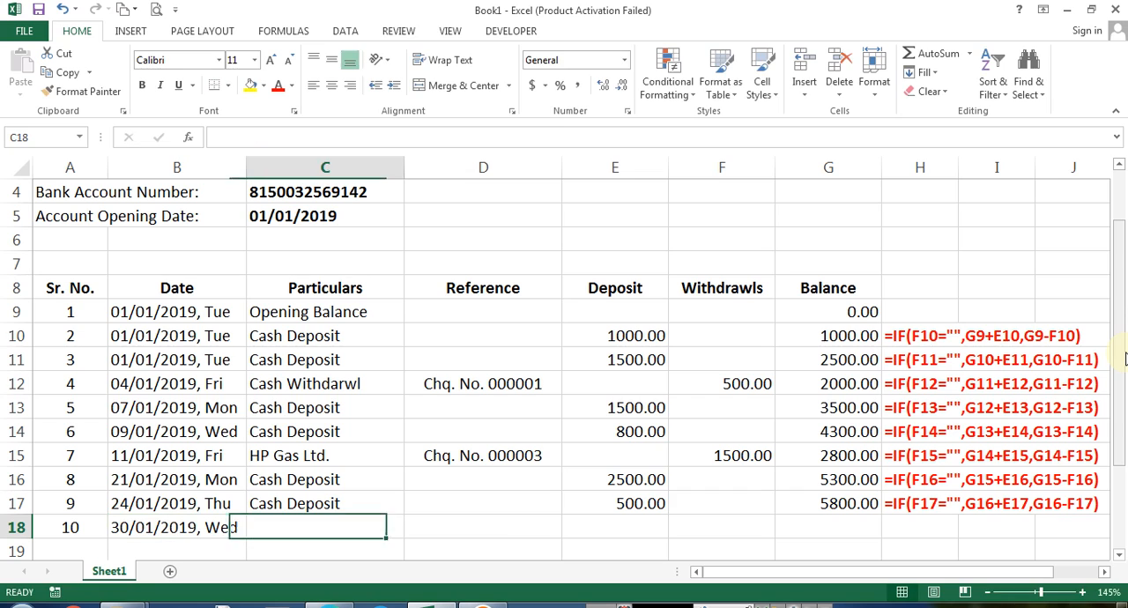
# Fill the particulars down into C18
pyautogui.hotkey('ctrl', 'd')
pyautogui.press('Right')
pyautogui.press('Left')
pyautogui.press('Up')
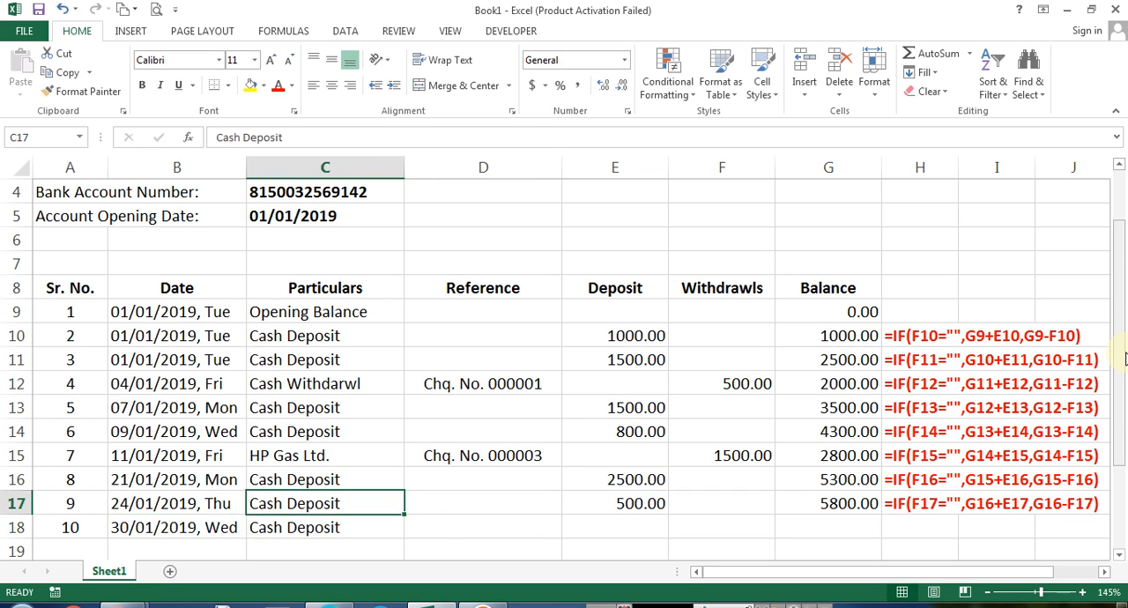
pyautogui.press('Down')
pyautogui.press('Up')
pyautogui.press('Up')
pyautogui.press('Up')
pyautogui.press('Up')
pyautogui.press('Up')
pyautogui.press('Up')
pyautogui.write('cash Deposit')
pyautogui.press('Down')
pyautogui.press('Down')
pyautogui.press('Down')
pyautogui.press('Down')
pyautogui.press('Down')
pyautogui.press('Down')
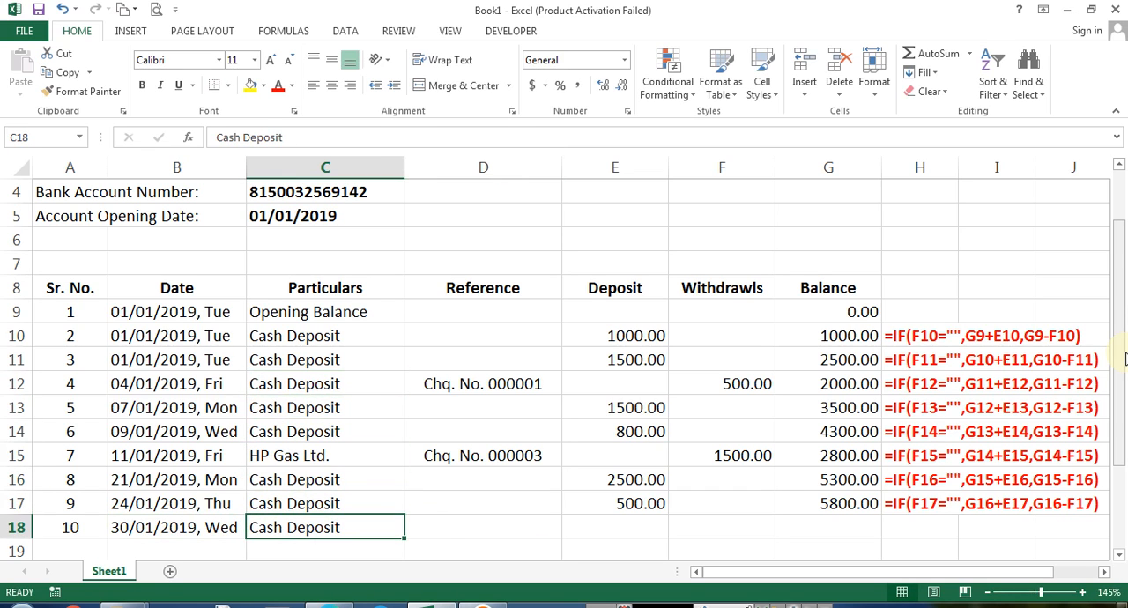
pyautogui.hotkey('ctrl', 'z')
# Copy Cash Withdarwl from C12 into the particulars cell C18
pyautogui.hotkey('ctrl', 'c')
pyautogui.press('Down')
pyautogui.press('Down')
pyautogui.press('Down')
pyautogui.press('Down')
pyautogui.press('Down')
pyautogui.press('Down')
pyautogui.hotkey('ctrl', 'v')
pyautogui.press('Right')
# Enter 1200 as the withdrawal in F18 and fill the balance and formula text down into row 18
pyautogui.press('Right')
pyautogui.press('Right')
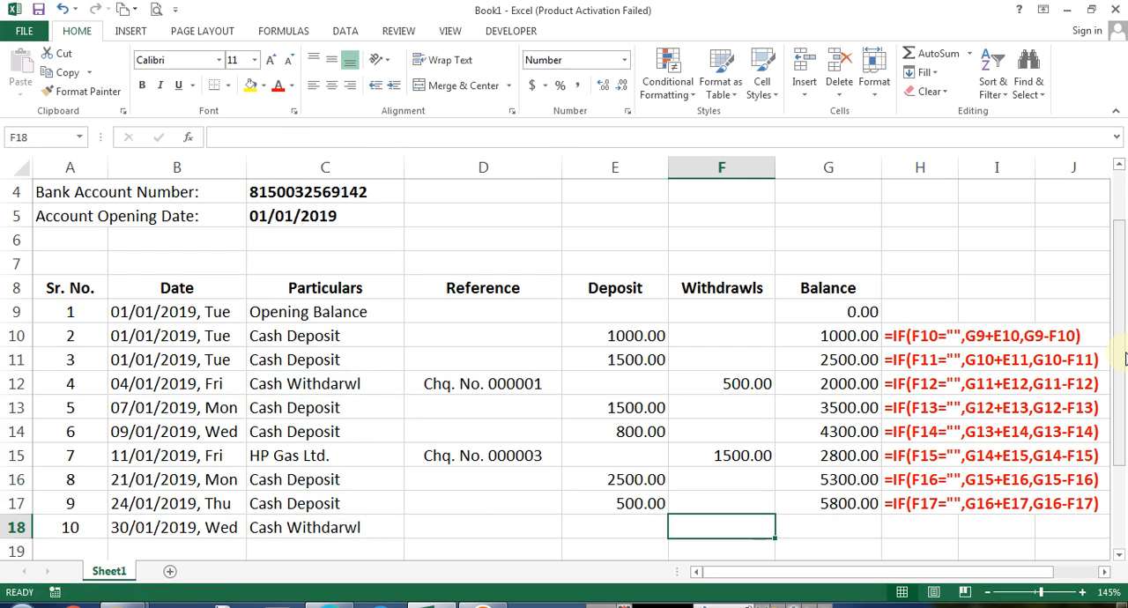
pyautogui.write('1200')
pyautogui.press('Right')
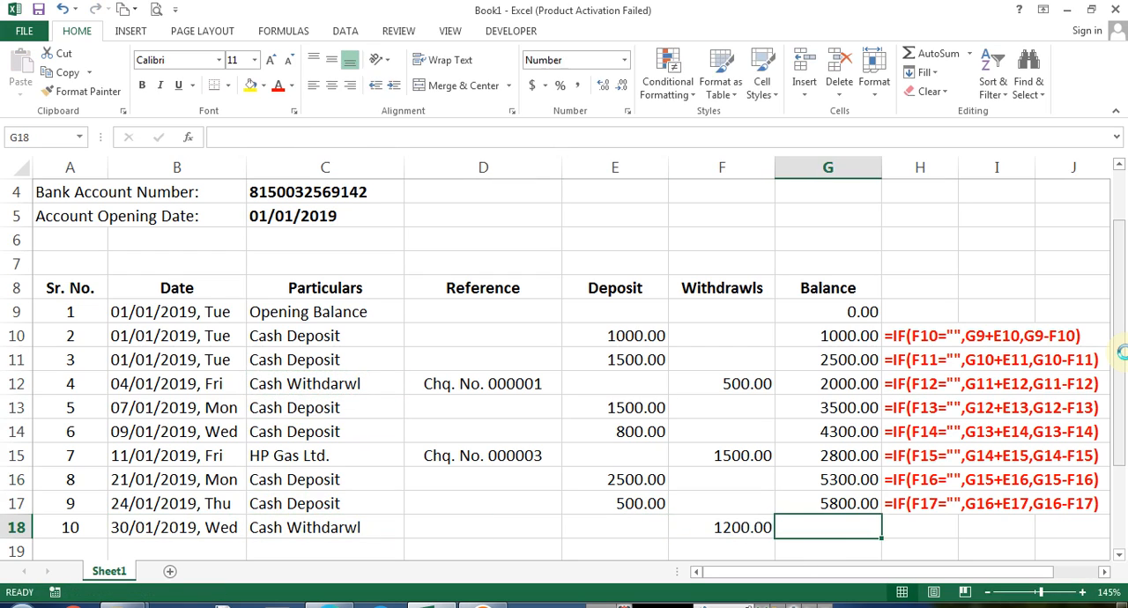
pyautogui.hotkey('ctrl', 'd')
pyautogui.press('Right')
pyautogui.hotkey('ctrl', 'd')
pyautogui.press('Down')
pyautogui.press('Home')
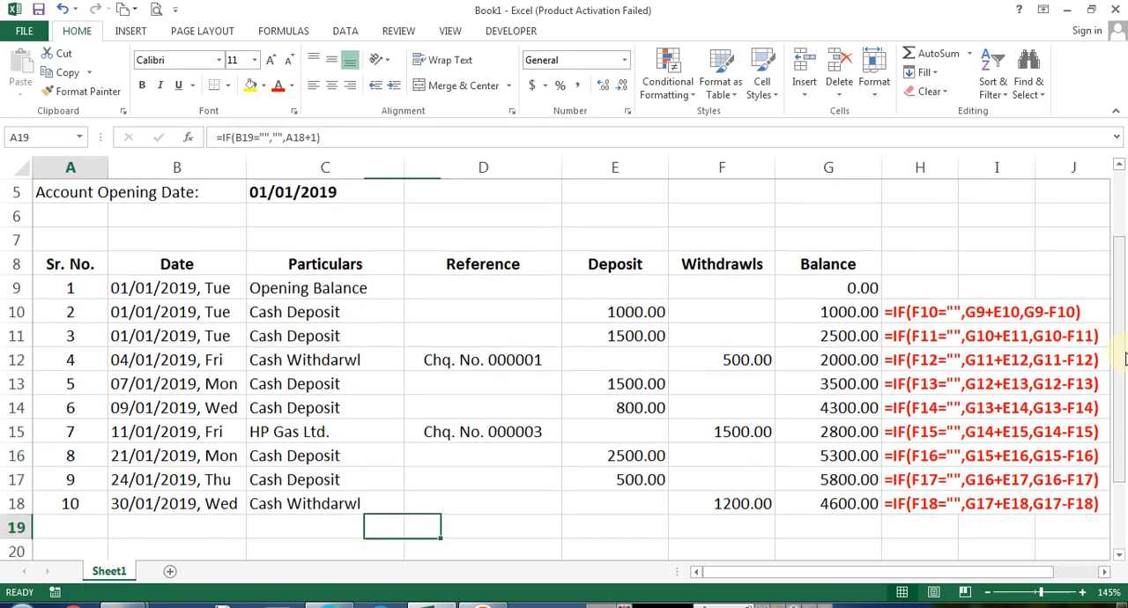
# Review the completed statement rows and the empty rows below them
pyautogui.press('Down')
pyautogui.press('Down')
pyautogui.press('Up')
pyautogui.press('Right')
pyautogui.press('Down')
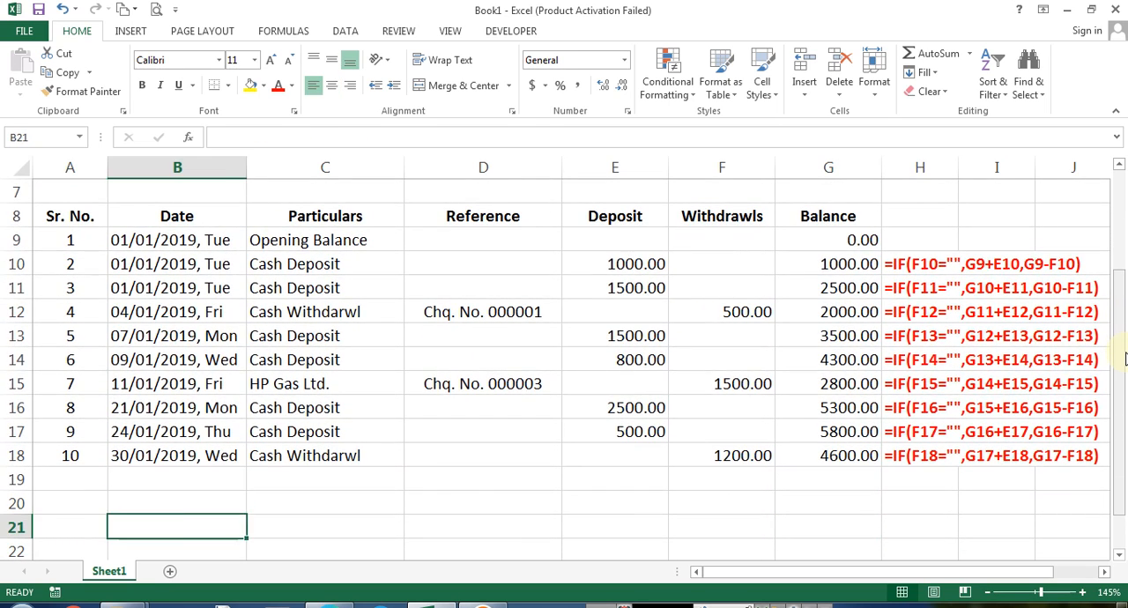
pyautogui.press('Right')
pyautogui.press('Right')
pyautogui.press('Right')
pyautogui.press('Left')
pyautogui.press('Left')
pyautogui.press('Down')
pyautogui.press('Down')
pyautogui.press('Down')
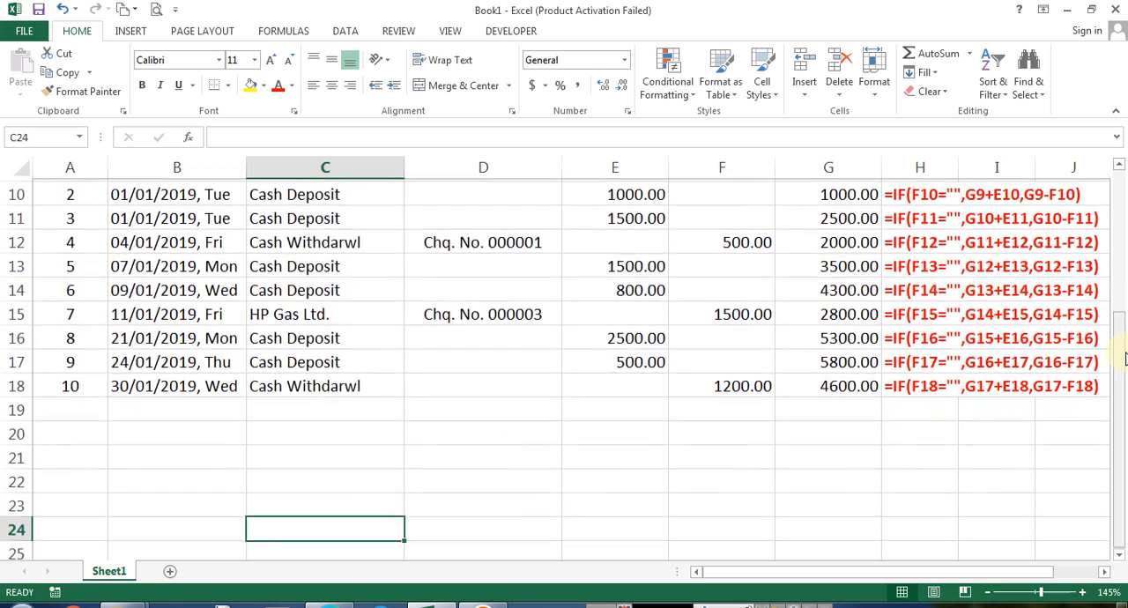
pyautogui.press('Up')
pyautogui.press('Up')
pyautogui.press('Right')
pyautogui.press('Left')
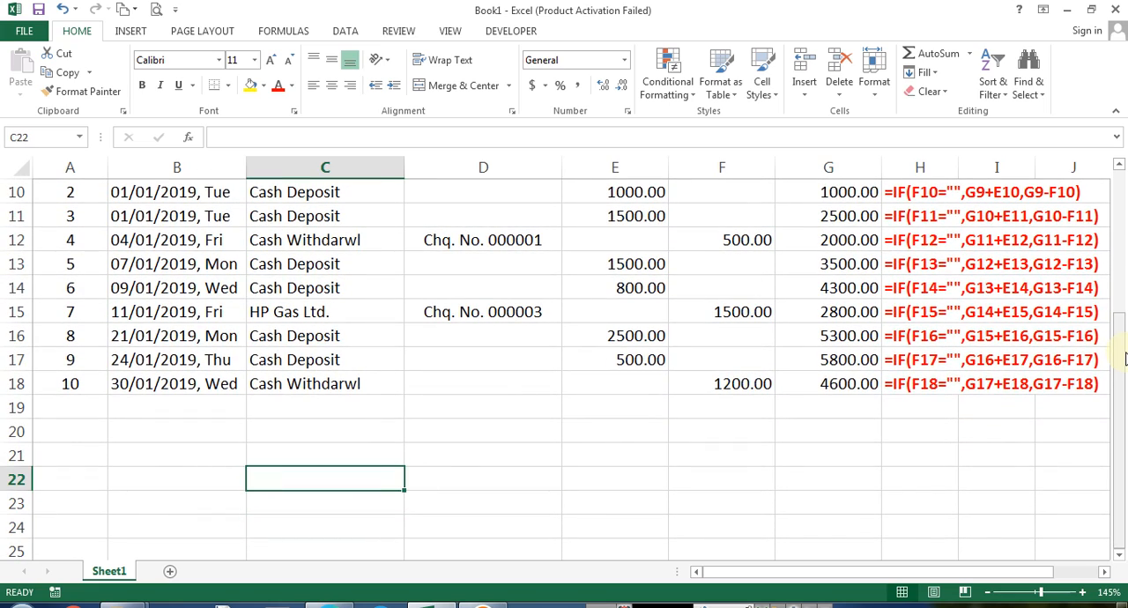
pyautogui.press('Up')
pyautogui.press('Up')
pyautogui.press('Home')
pyautogui.press('Up')
pyautogui.press('Up')
pyautogui.press('Up')
pyautogui.press('Up')
pyautogui.press('Up')
pyautogui.press('Up')
pyautogui.press('Up')
pyautogui.press('Up')
pyautogui.press('Up')
pyautogui.press('Up')
pyautogui.press('Up')
pyautogui.press('Up')
pyautogui.press('Up')
pyautogui.press('Up')
pyautogui.press('Up')
pyautogui.press('Down')
pyautogui.press('Down')
pyautogui.press('Down')
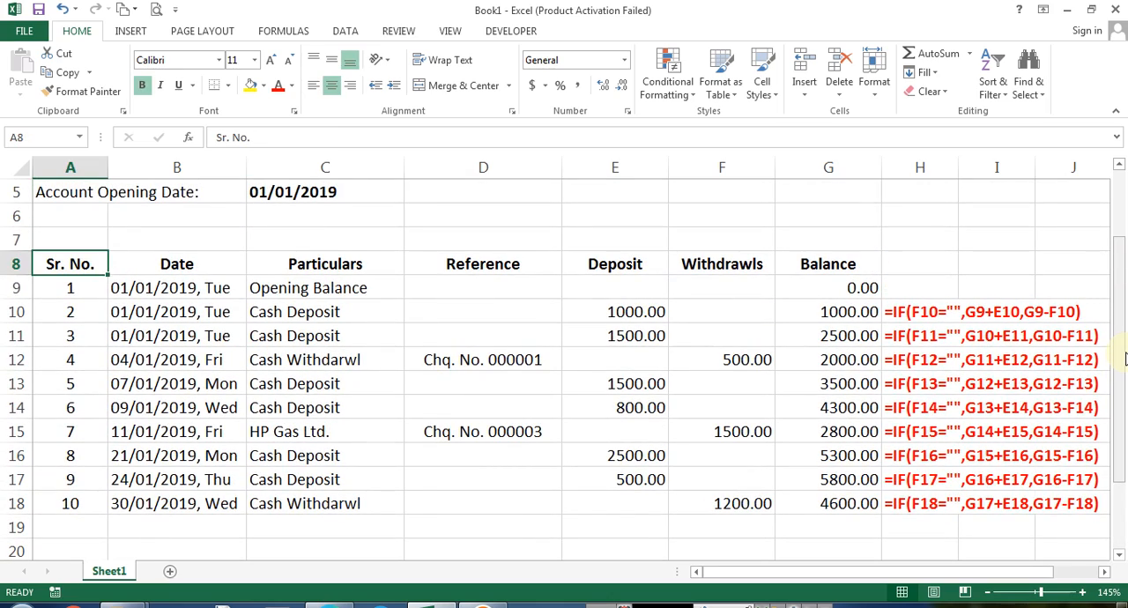
pyautogui.press('Down')
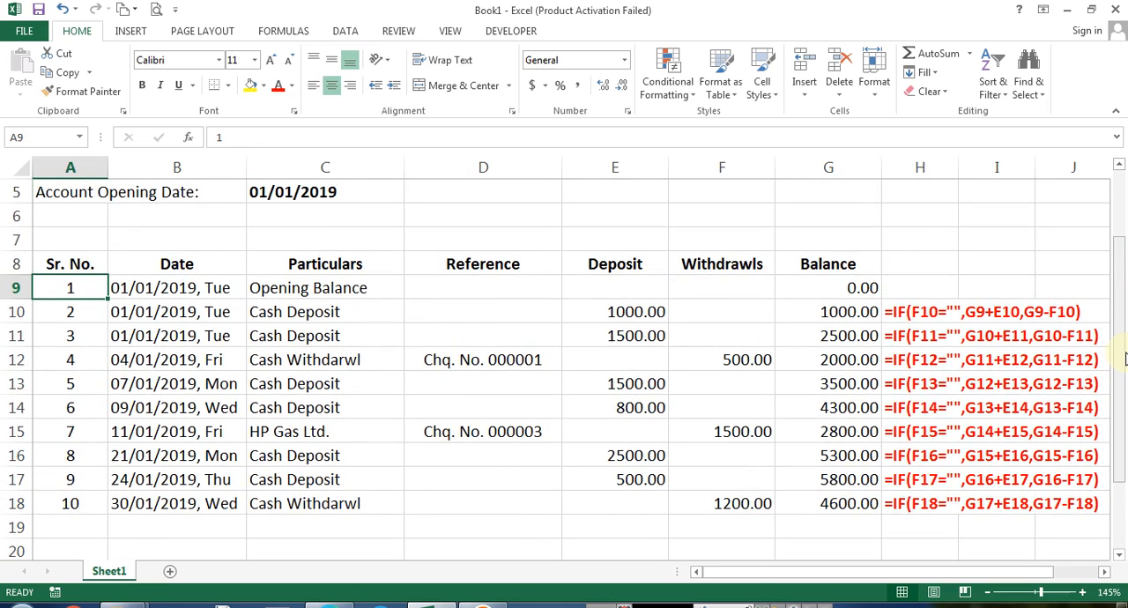
# Select the statement table A8:G19 and apply outline and inside borders to it
pyautogui.press('Up')
pyautogui.hotkey('shift', 'Down')
pyautogui.hotkey('shift', 'Down')
pyautogui.hotkey('shift', 'Down')
pyautogui.hotkey('shift', 'Down')
pyautogui.hotkey('shift', 'Down')
pyautogui.hotkey('shift', 'Down')
pyautogui.hotkey('shift', 'Down')
pyautogui.hotkey('shift', 'Down')
pyautogui.hotkey('shift', 'Down')
pyautogui.hotkey('shift', 'Down')
pyautogui.hotkey('shift', 'Down')
pyautogui.hotkey('shift', 'Down')
pyautogui.hotkey('shift', 'Down')
pyautogui.hotkey('shift', 'Down')
pyautogui.hotkey('shift', 'Down')
pyautogui.hotkey('shift', 'Right')
pyautogui.press('Left')
pyautogui.press('Up')
pyautogui.press('Down')
pyautogui.hotkey('ctrl', 'shift', 'Right')
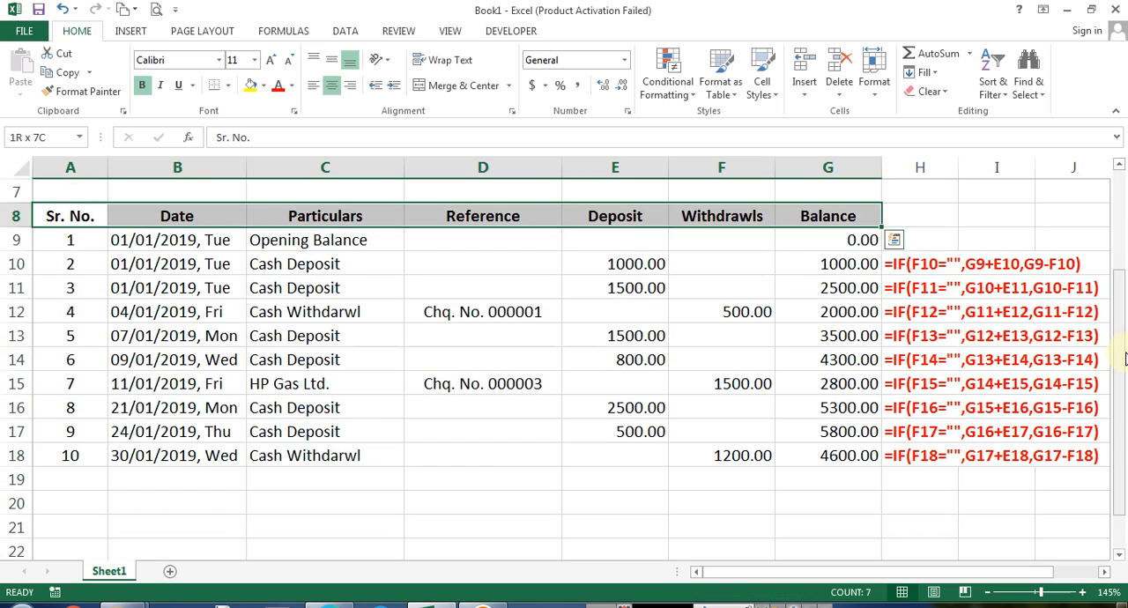
pyautogui.hotkey('shift', 'Down')
pyautogui.hotkey('shift', 'Down')
pyautogui.hotkey('shift', 'Down')
pyautogui.hotkey('shift', 'Down')
pyautogui.hotkey('shift', 'Down')
pyautogui.hotkey('shift', 'Down')
pyautogui.hotkey('shift', 'Down')
pyautogui.hotkey('shift', 'Down')
pyautogui.hotkey('shift', 'Down')
pyautogui.hotkey('shift', 'Down')
pyautogui.hotkey('shift', 'Down')
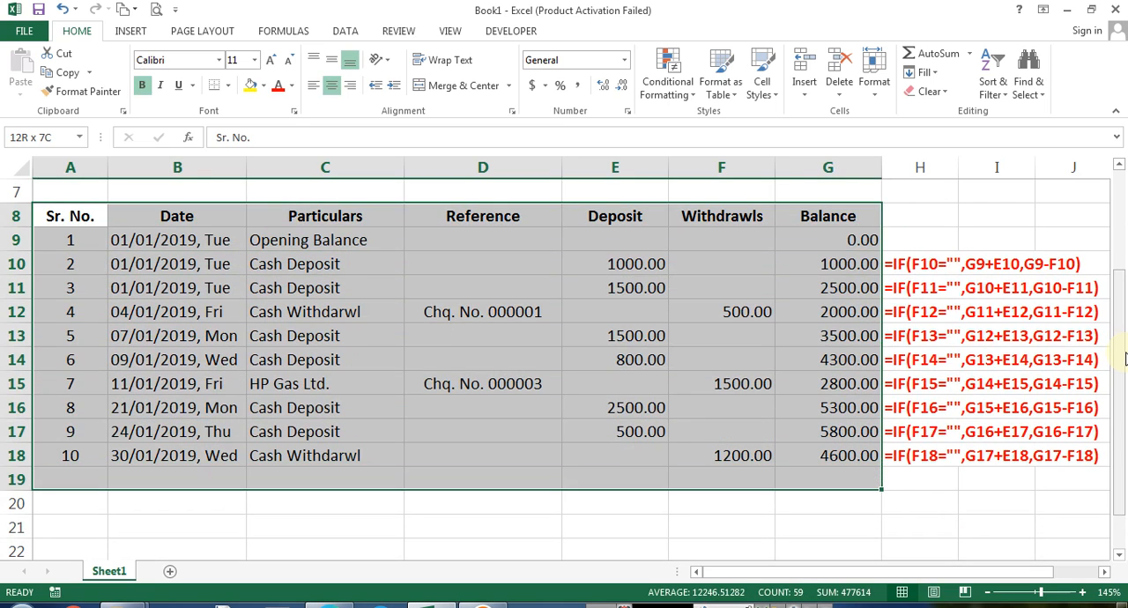
pyautogui.hotkey('shift', 'Down')
pyautogui.hotkey('shift', 'Up')
pyautogui.hotkey('shift', 'Up')
pyautogui.hotkey('shift', 'Down')
pyautogui.hotkey('shift', 'Up')
pyautogui.hotkey('shift', 'Down')
pyautogui.hotkey('ctrl', '1')
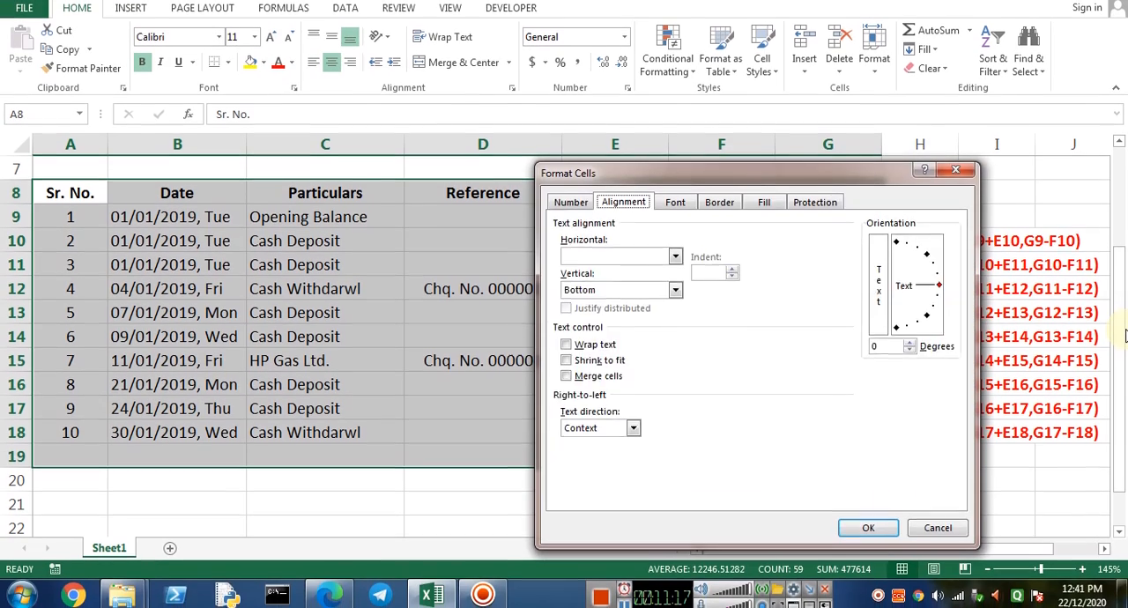
pyautogui.press('Left')
pyautogui.press('b')
pyautogui.hotkey('alt', 'o')
pyautogui.hotkey('alt', 'i')
pyautogui.press('Return')
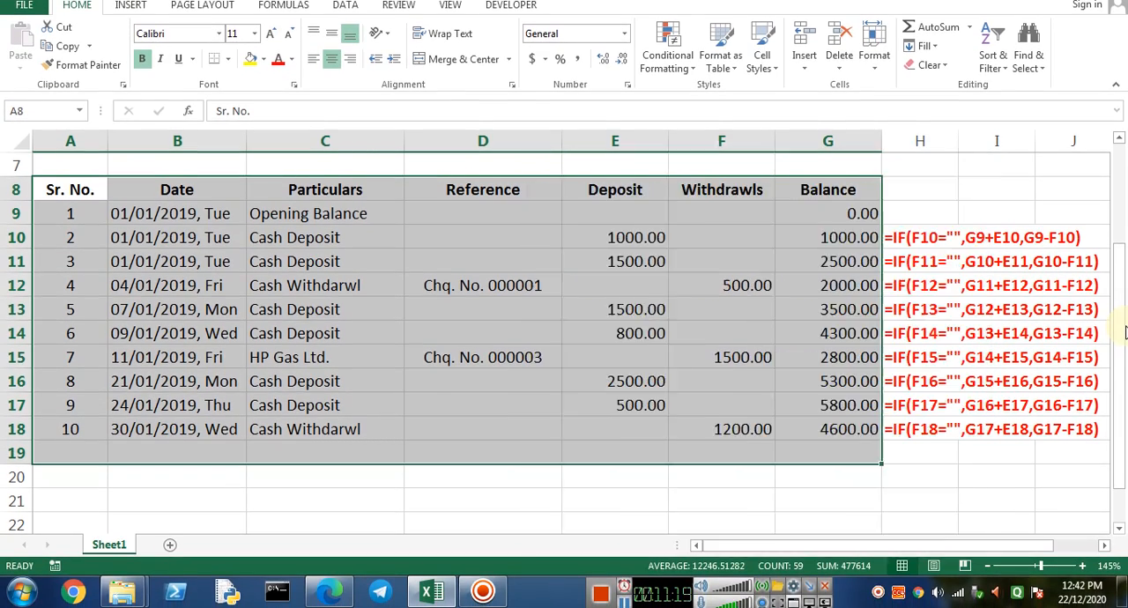
# Change the table's inside borders to a dotted line style
pyautogui.hotkey('ctrl', '1')
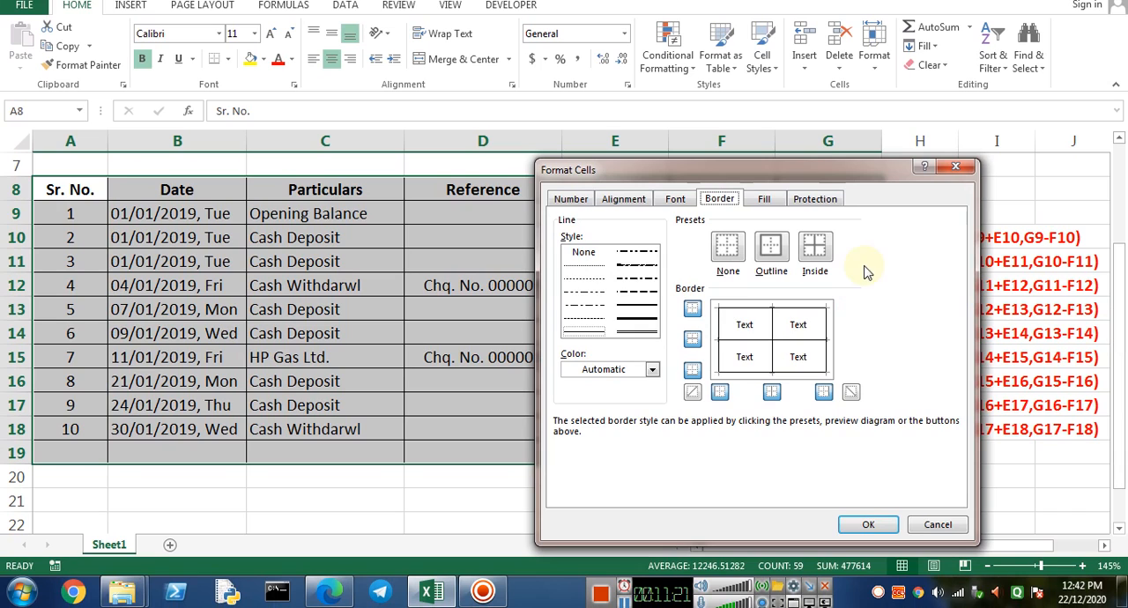
pyautogui.click(582, 279)
pyautogui.click(812, 251)
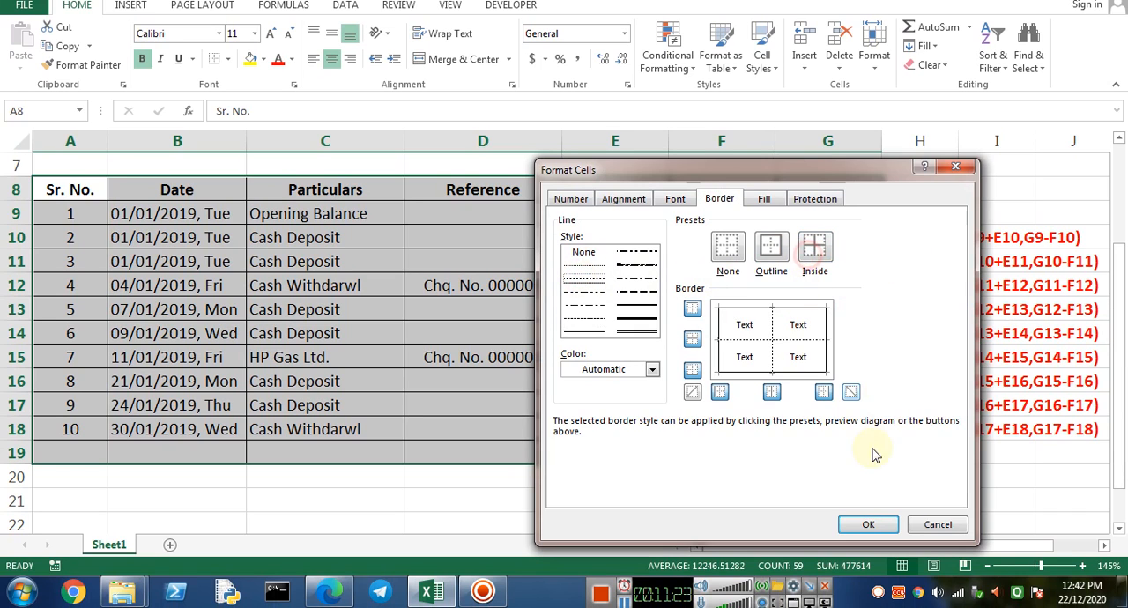
pyautogui.click(861, 521)
pyautogui.click(226, 277)
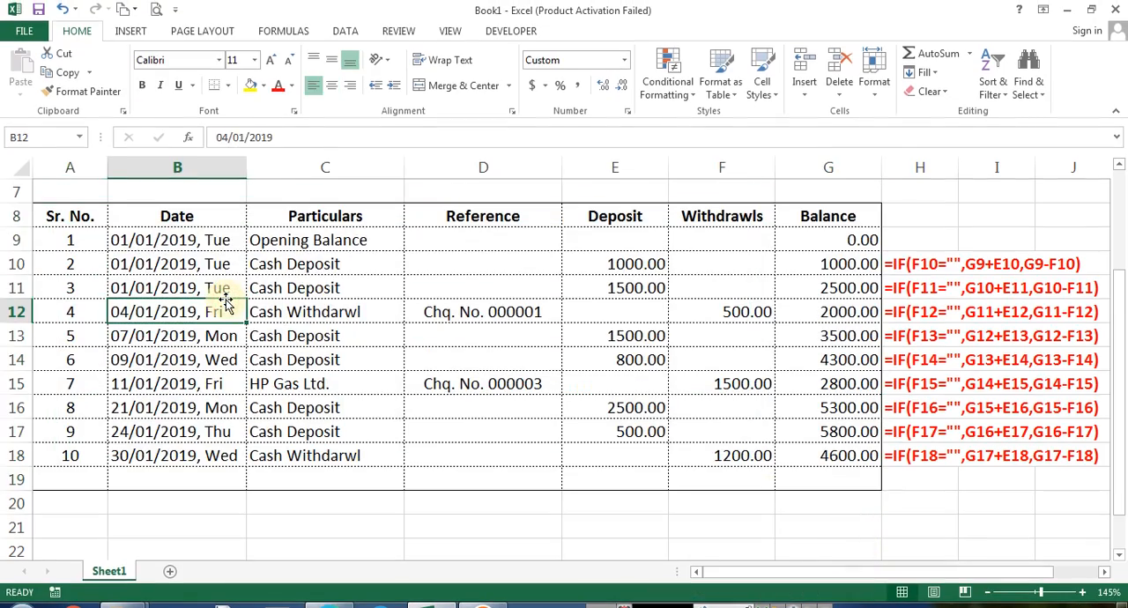
# Apply solid outline and inside borders to the header row A8:G8
pyautogui.press('Left')
pyautogui.hotkey('ctrl', 'Up')
pyautogui.hotkey('ctrl', 'shift', 'Right')
pyautogui.hotkey('ctrl', '1')
pyautogui.hotkey('alt', 'o')
pyautogui.hotkey('alt', 'i')
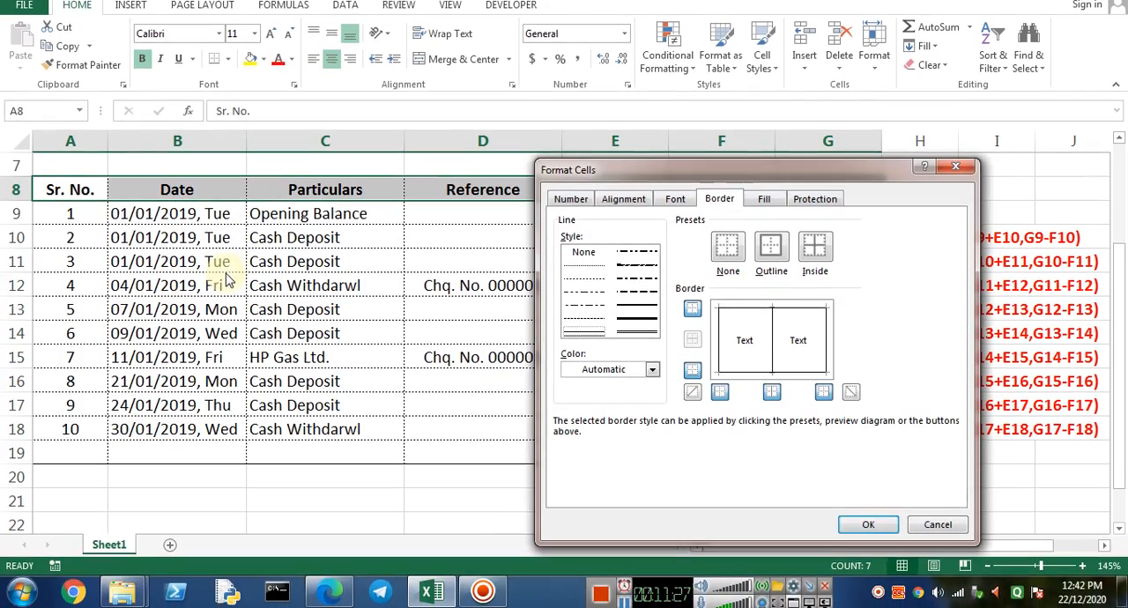
pyautogui.press('Return')
# Inspect the cells of row 19 beneath the last transaction, including the serial number formula
pyautogui.press('Down')
pyautogui.press('Right')
pyautogui.press('Right')
pyautogui.press('Down')
pyautogui.press('Down')
pyautogui.press('Left')
pyautogui.hotkey('ctrl', 'Down')
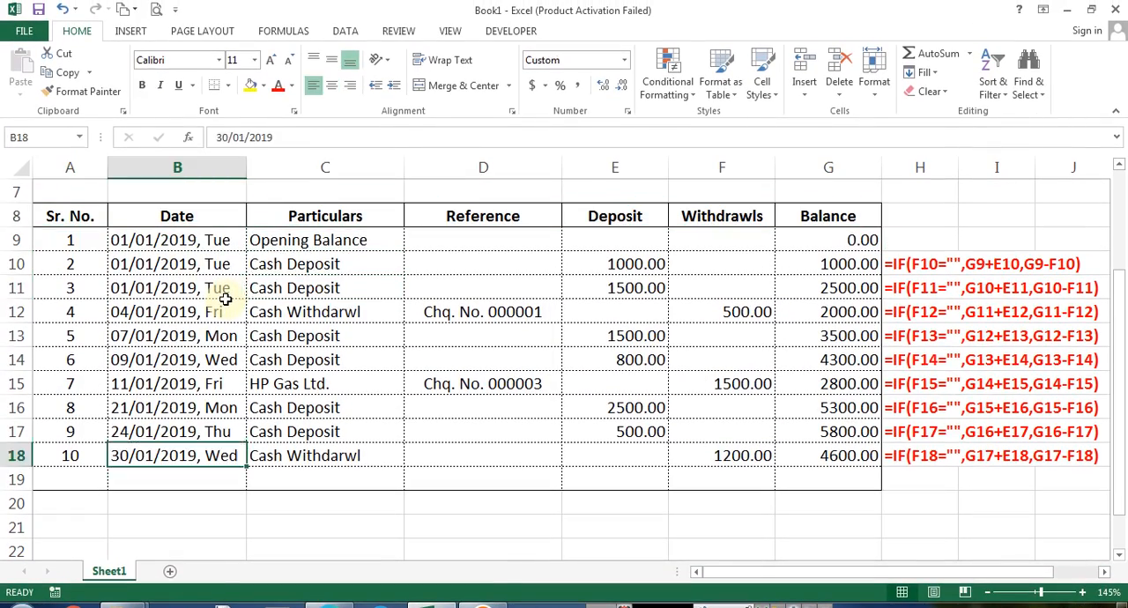
pyautogui.press('Down')
pyautogui.press('Down')
pyautogui.press('Right')
pyautogui.press('Right')
pyautogui.press('Right')
pyautogui.press('Right')
pyautogui.press('Right')
pyautogui.press('Left')
pyautogui.press('Up')
pyautogui.hotkey('ctrl', 'Left')
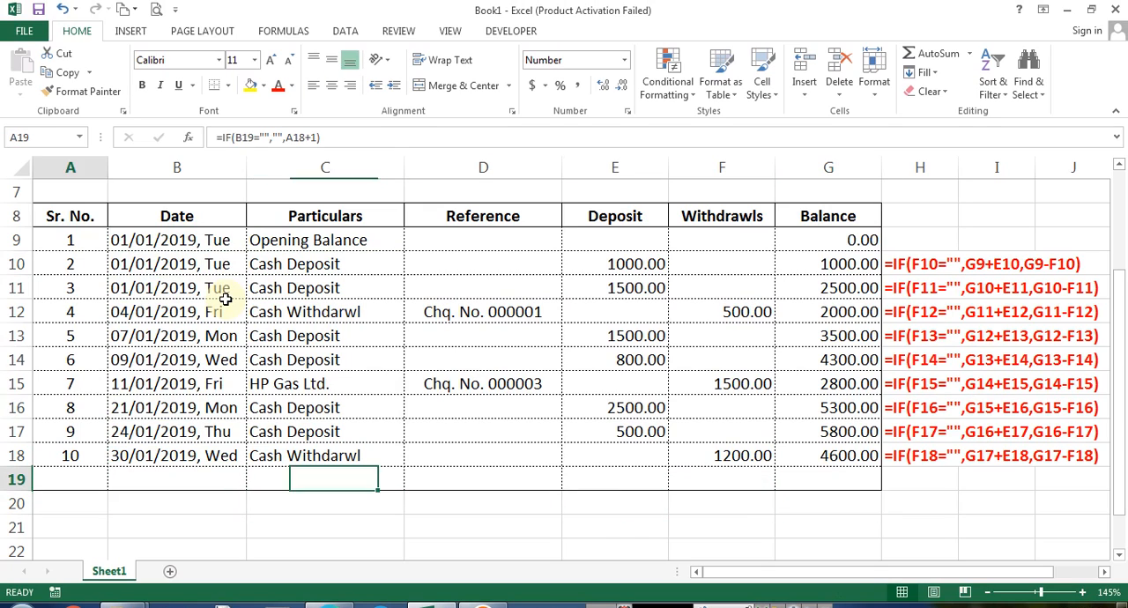
# Enter 31/01/2019 as the date in B19
pyautogui.press('Right')
pyautogui.press('Right')
pyautogui.press('Left')
pyautogui.press('Left')
pyautogui.press('Right')
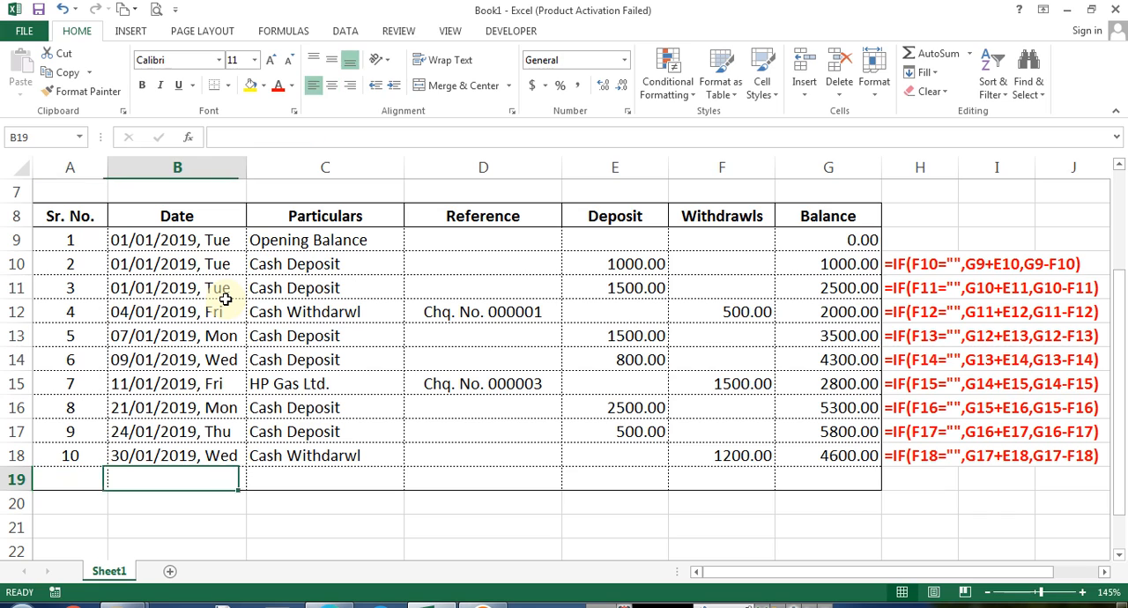
pyautogui.write('31/11/')
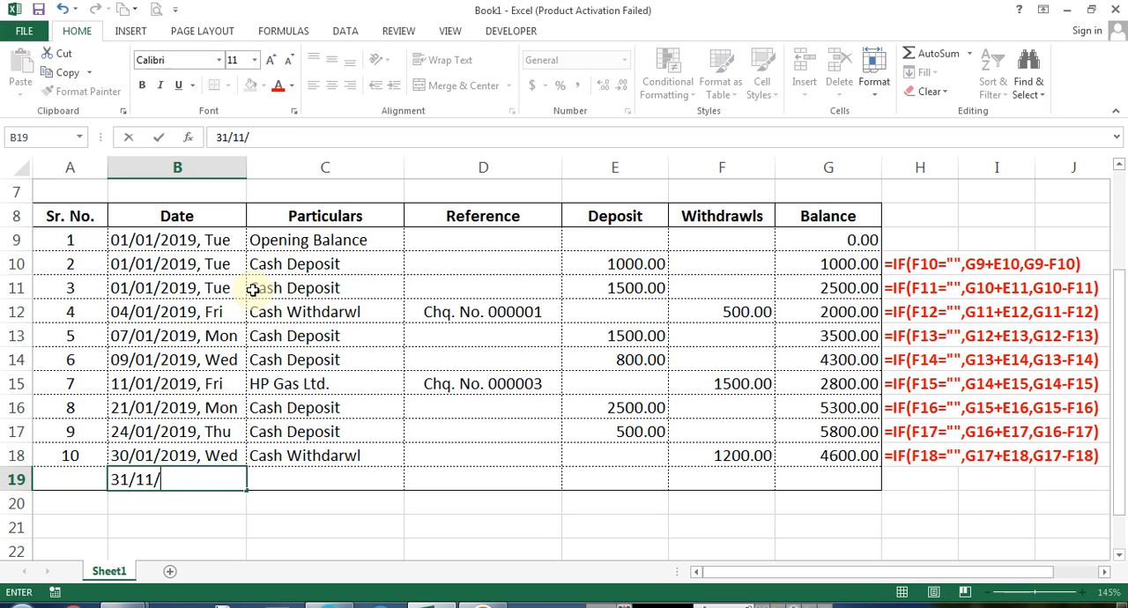
pyautogui.write('19')
pyautogui.press('Right')
pyautogui.press('Left')
pyautogui.write('3')
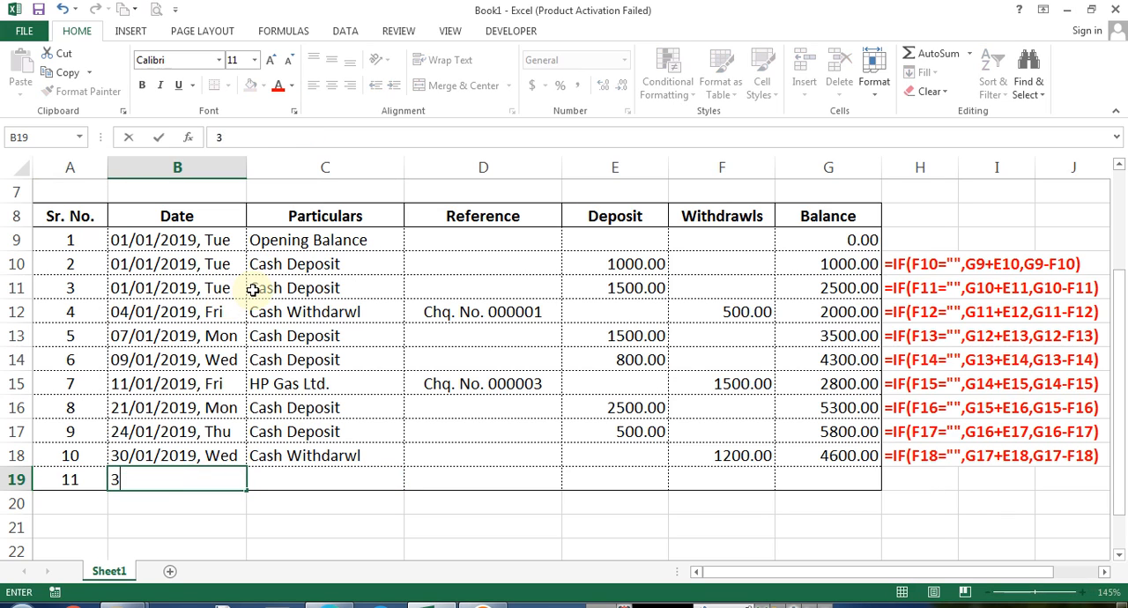
pyautogui.write('1/1/1/19')
pyautogui.press('BackSpace')
pyautogui.press('BackSpace')
pyautogui.press('BackSpace')
pyautogui.press('BackSpace')
pyautogui.press('BackSpace')
pyautogui.press('BackSpace')
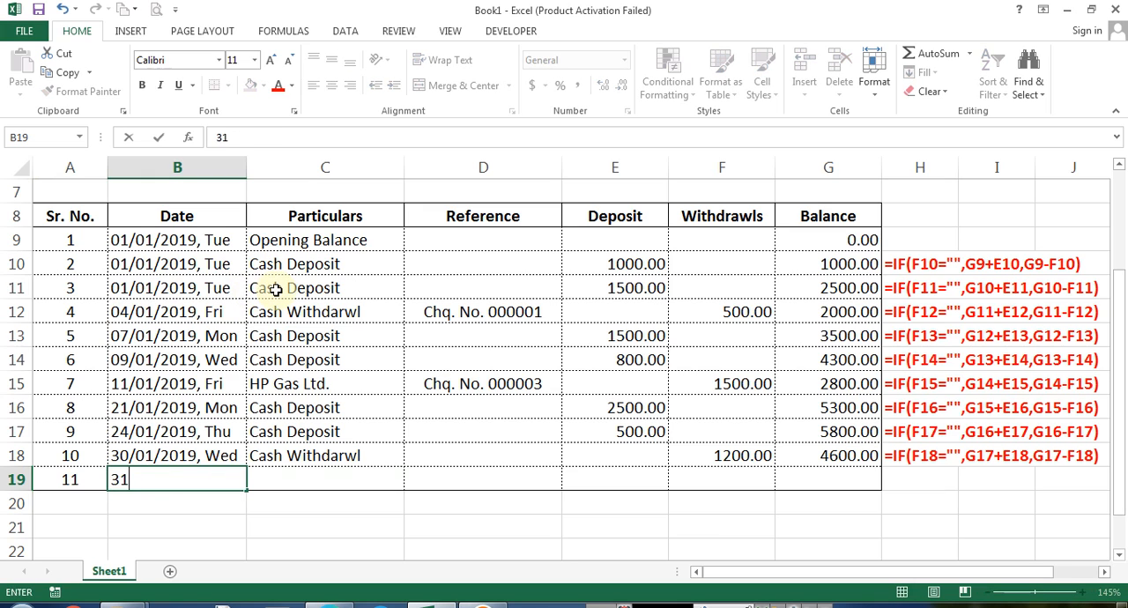
pyautogui.press('Tab')
# Enter Closing Balance as the particulars in C19
pyautogui.write('C')
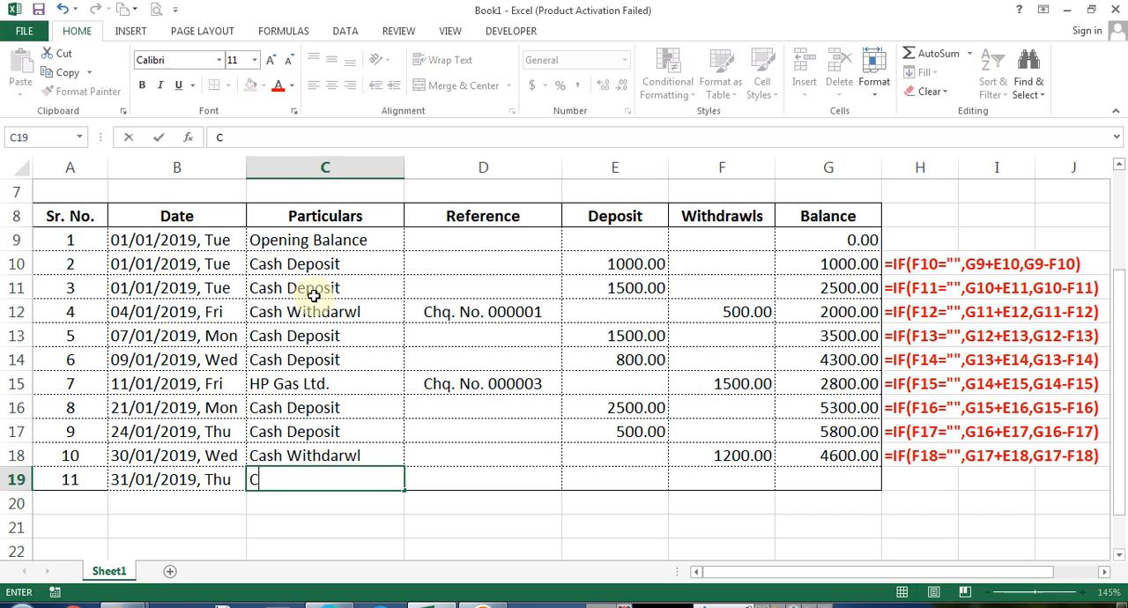
pyautogui.write('losing Balance')
pyautogui.press('Tab')
pyautogui.press('Tab')
pyautogui.press('Tab')
pyautogui.press('Tab')
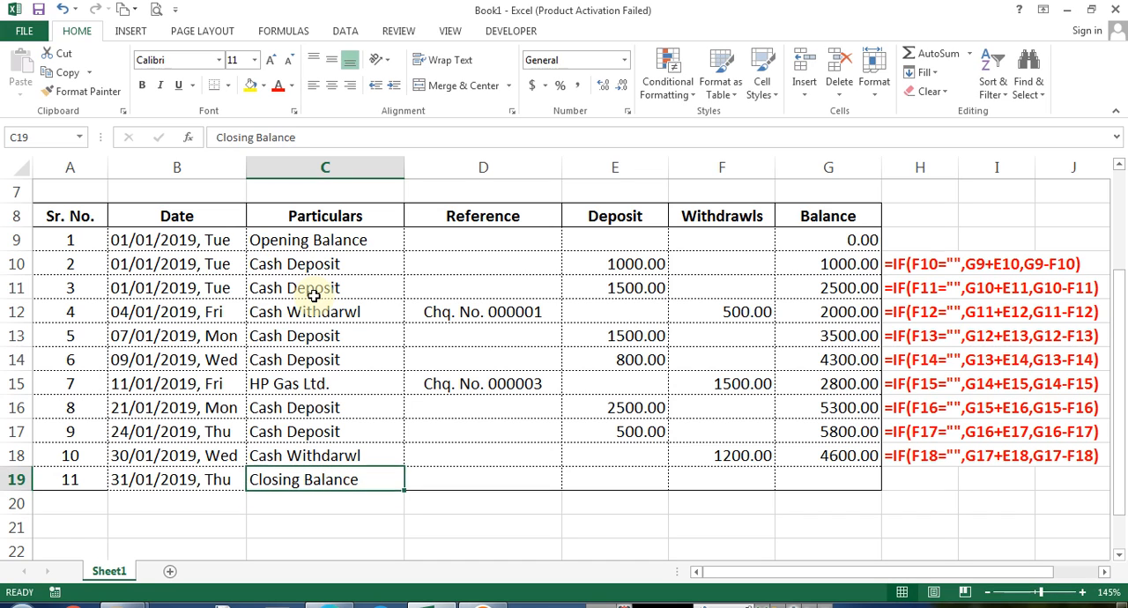
# Set the balance in G19 to equal the balance in G18
pyautogui.write('=')
pyautogui.press('Up')
pyautogui.press('Return')
pyautogui.press('Up')
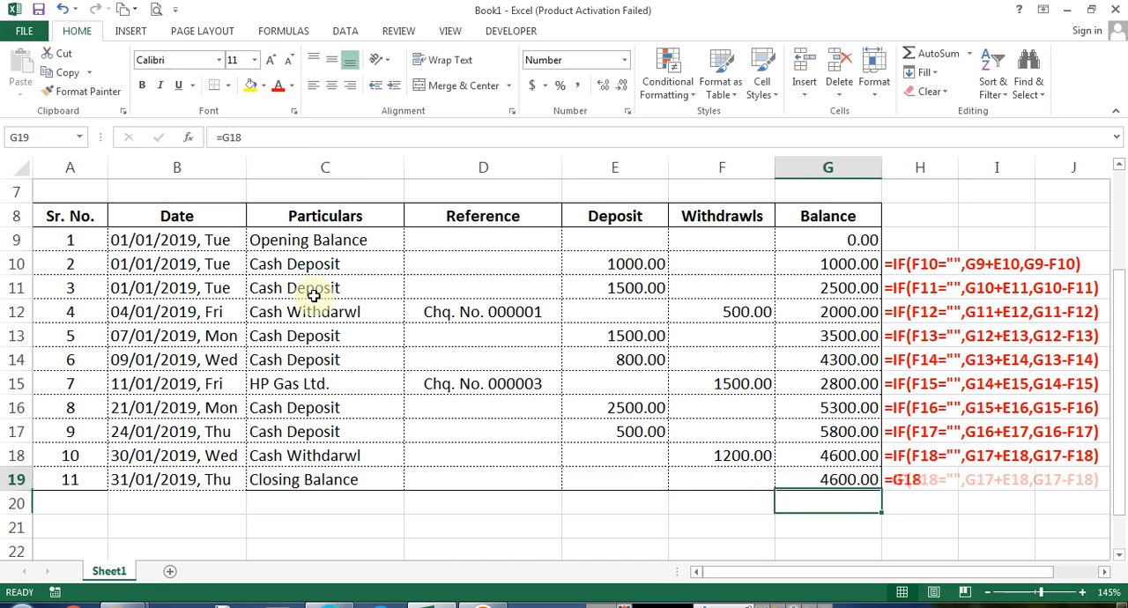
# Delete the displayed formula text in H10:H19
pyautogui.press('Right')
pyautogui.hotkey('ctrl', 'shift', 'Up')
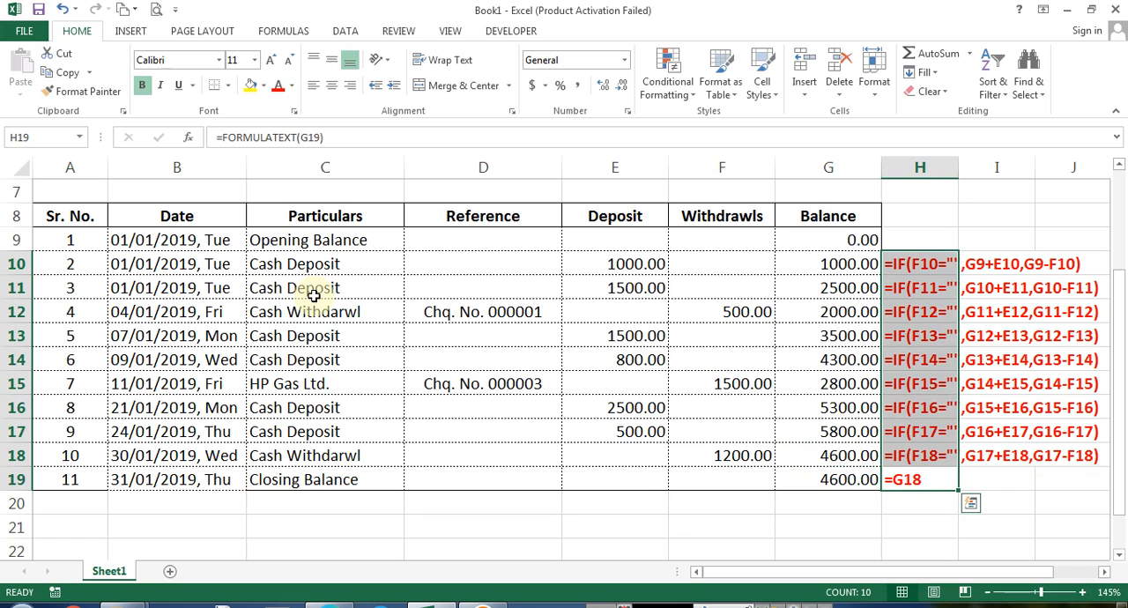
pyautogui.press('Delete')
# Review the balance column and the empty rows beneath the table
pyautogui.press('Left')
pyautogui.hotkey('ctrl', 'Up')
pyautogui.press('Down')
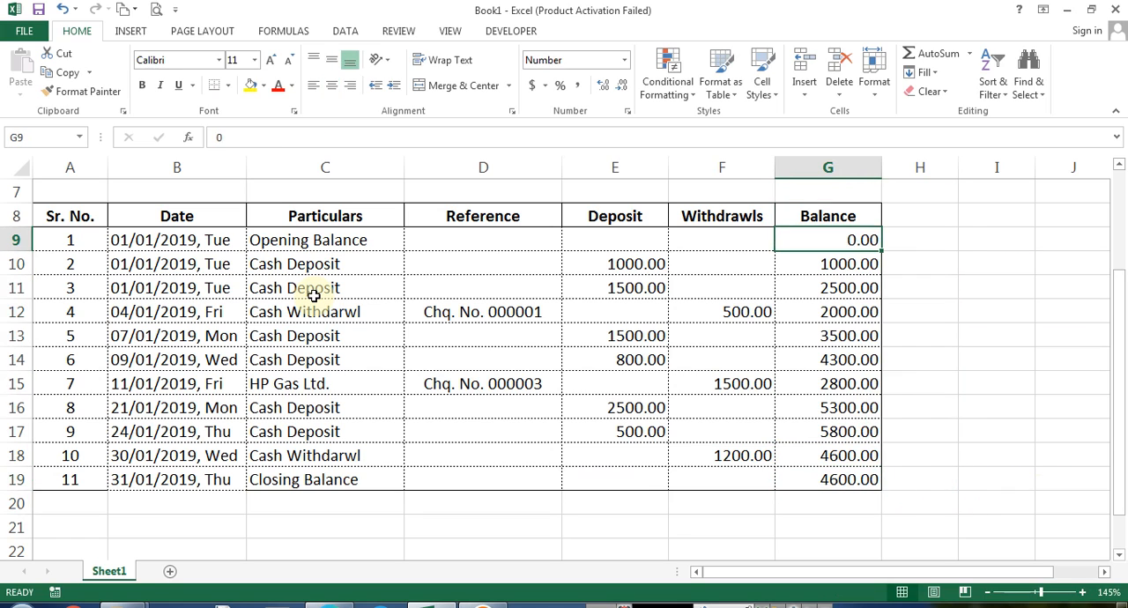
pyautogui.hotkey('ctrl', 'Left')
pyautogui.hotkey('ctrl', 'Left')
pyautogui.press('Down')
pyautogui.hotkey('ctrl', 'Down')
pyautogui.press('Down')
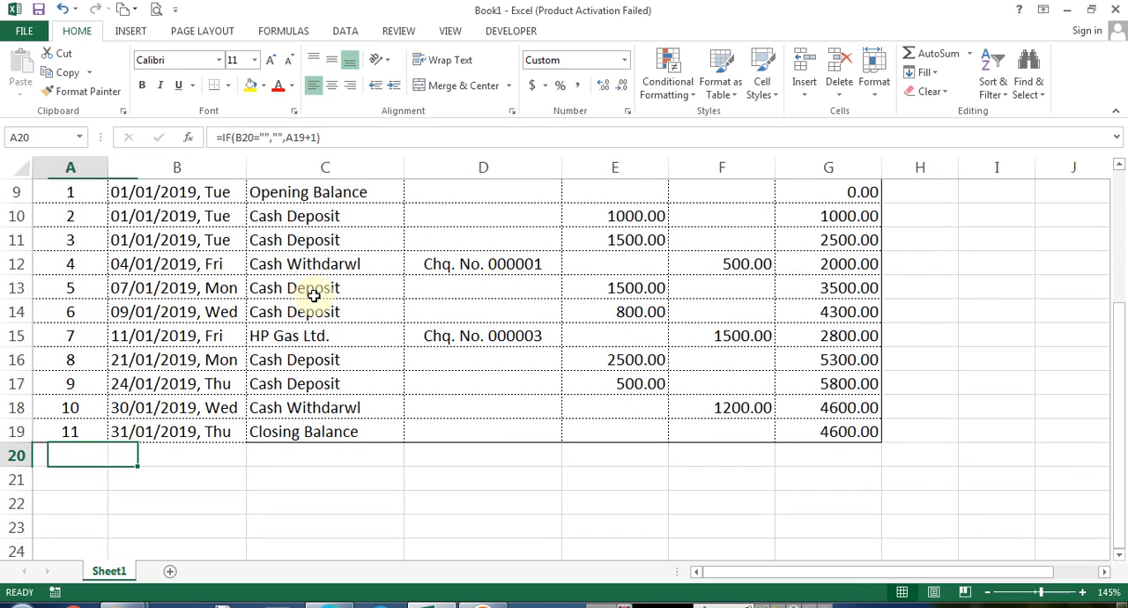
pyautogui.hotkey('shift', 'Down')
pyautogui.hotkey('shift', 'Down')
pyautogui.hotkey('shift', 'Down')
pyautogui.press('Right')
pyautogui.press('Right')
pyautogui.press('Right')
pyautogui.press('Down')
pyautogui.press('Left')
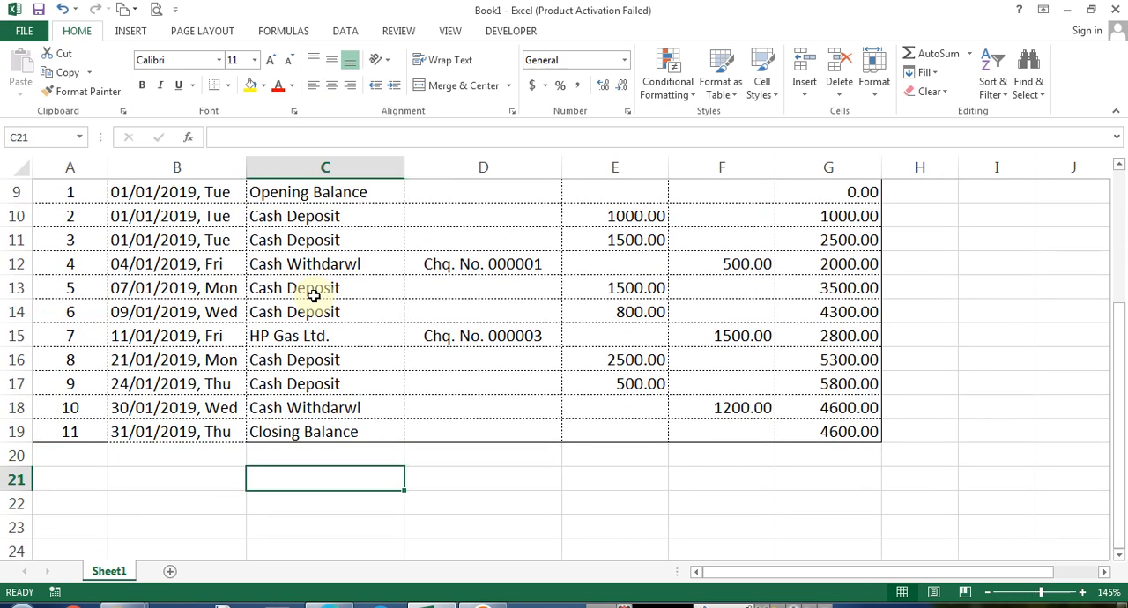
pyautogui.hotkey('ctrl', 'Up')
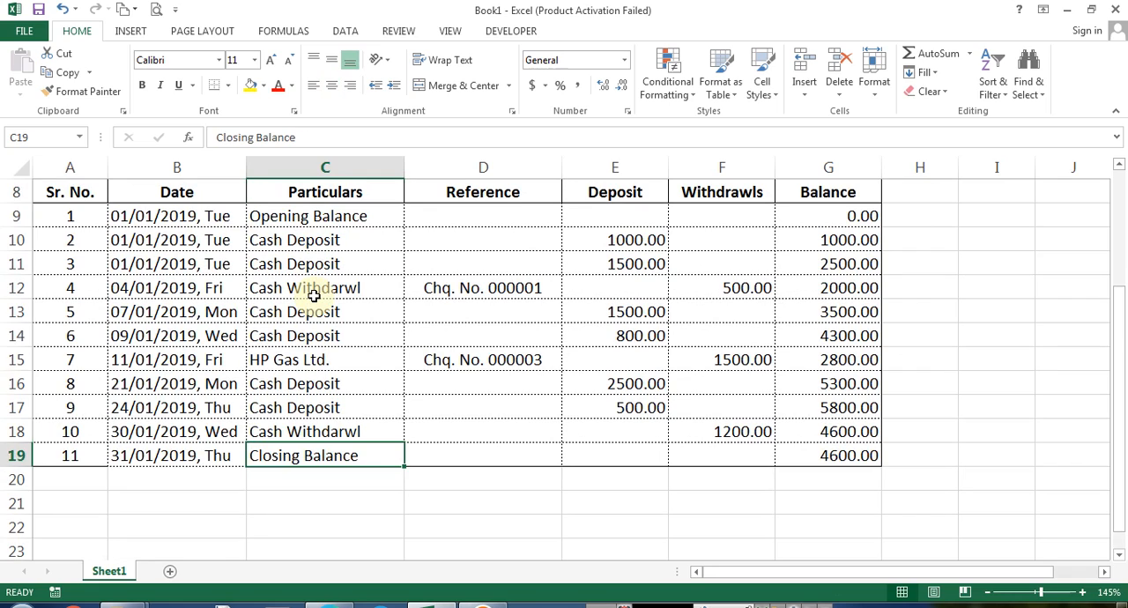
# Examine the deposit, withdrawal and balance columns of the statement
pyautogui.press('Down')
pyautogui.press('Down')
pyautogui.press('Right')
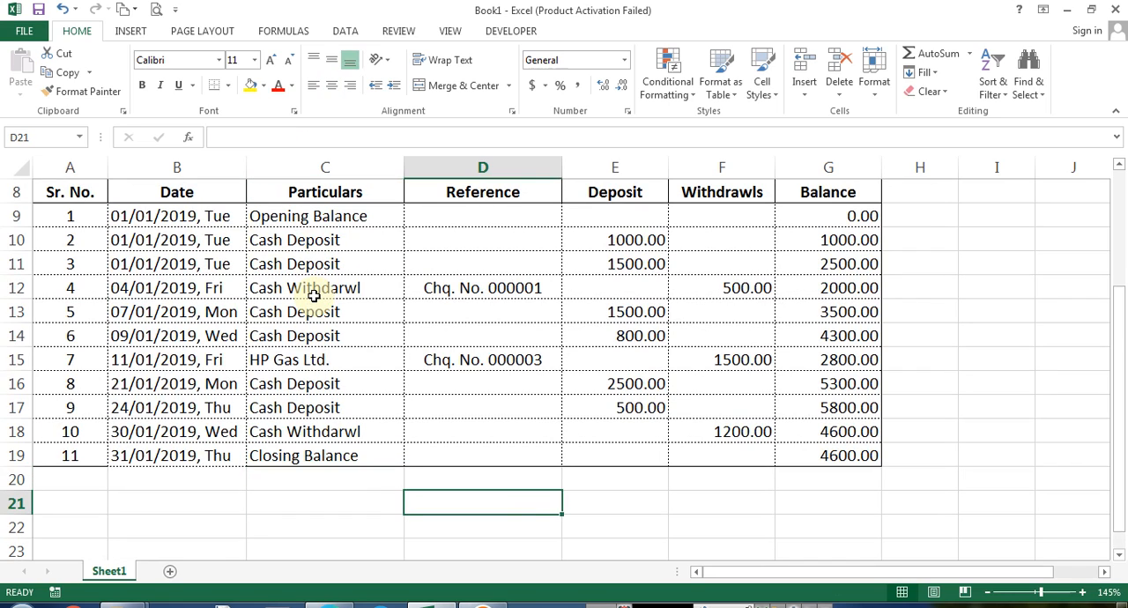
pyautogui.press('Right')
pyautogui.press('Up')
pyautogui.press('Up')
pyautogui.press('Up')
pyautogui.press('Up')
pyautogui.press('Up')
pyautogui.press('Up')
pyautogui.press('Up')
pyautogui.press('Up')
pyautogui.press('Up')
pyautogui.press('Up')
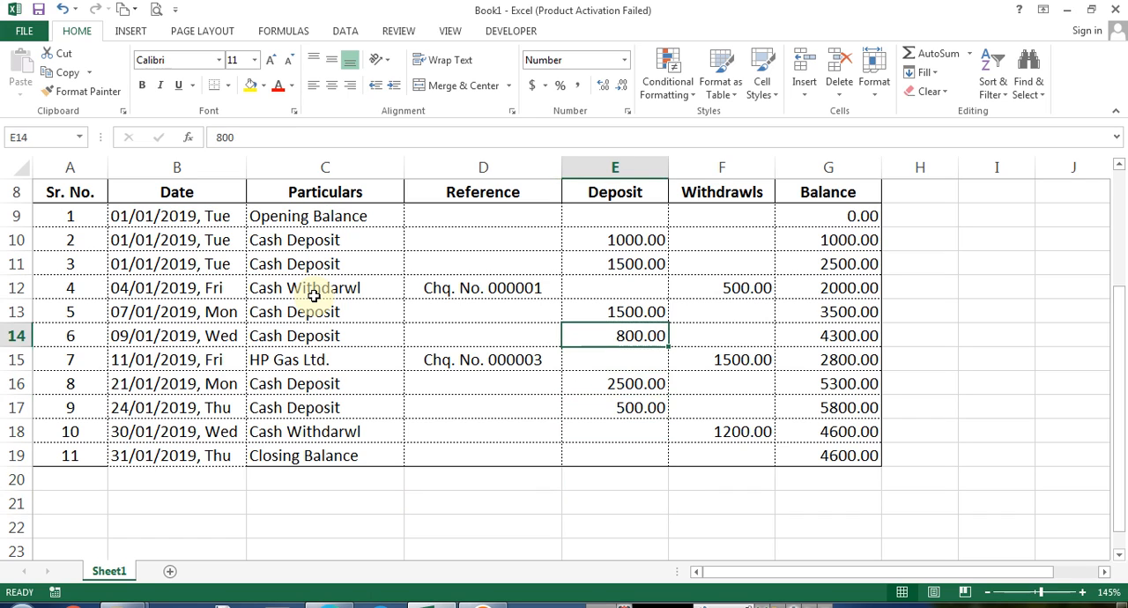
pyautogui.press('Up')
pyautogui.press('Right')
pyautogui.hotkey('ctrl', 'Down')
pyautogui.hotkey('ctrl', 'Down')
pyautogui.hotkey('ctrl', 'Down')
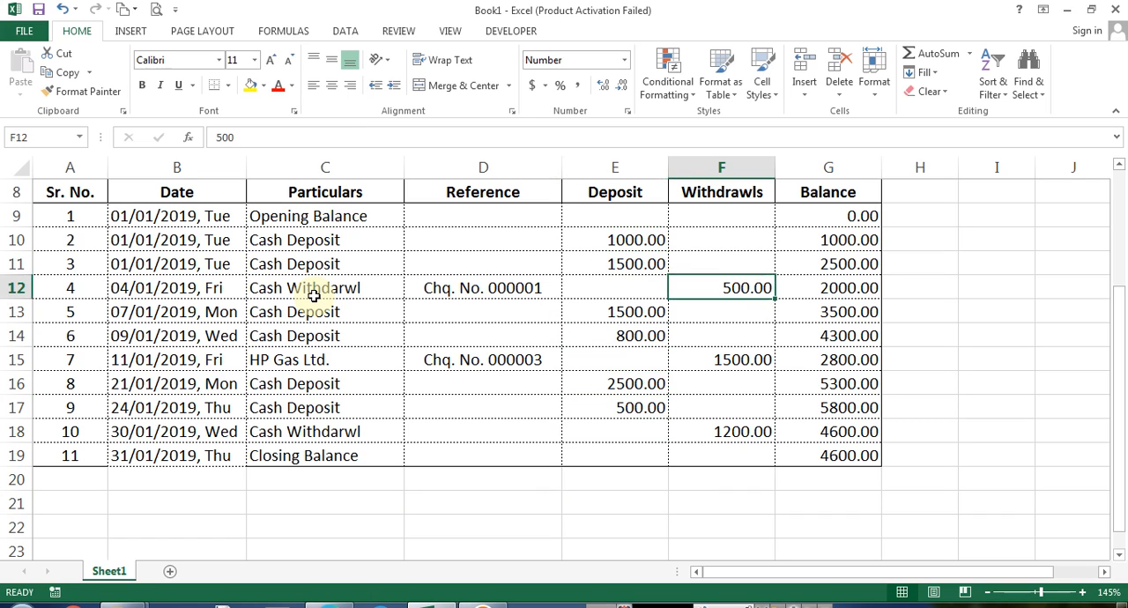
pyautogui.press('Right')
pyautogui.hotkey('ctrl', 'Up')
pyautogui.press('Down')
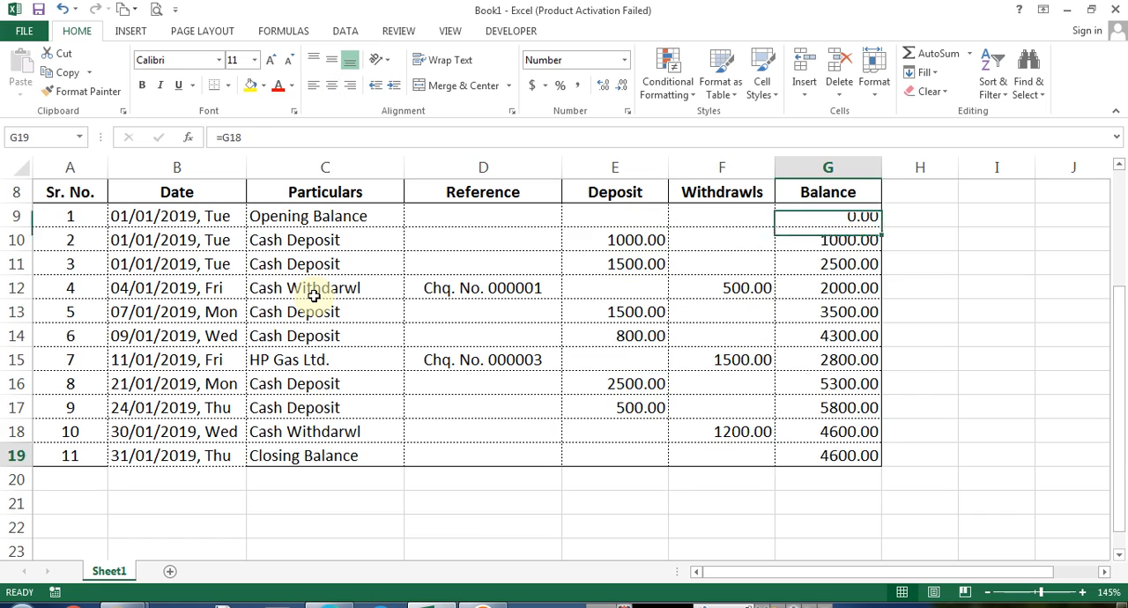
pyautogui.hotkey('ctrl', 'Down')
pyautogui.hotkey('ctrl', 'Left')
pyautogui.press('Down')
pyautogui.press('Down')
pyautogui.press('Right')
pyautogui.press('Left')
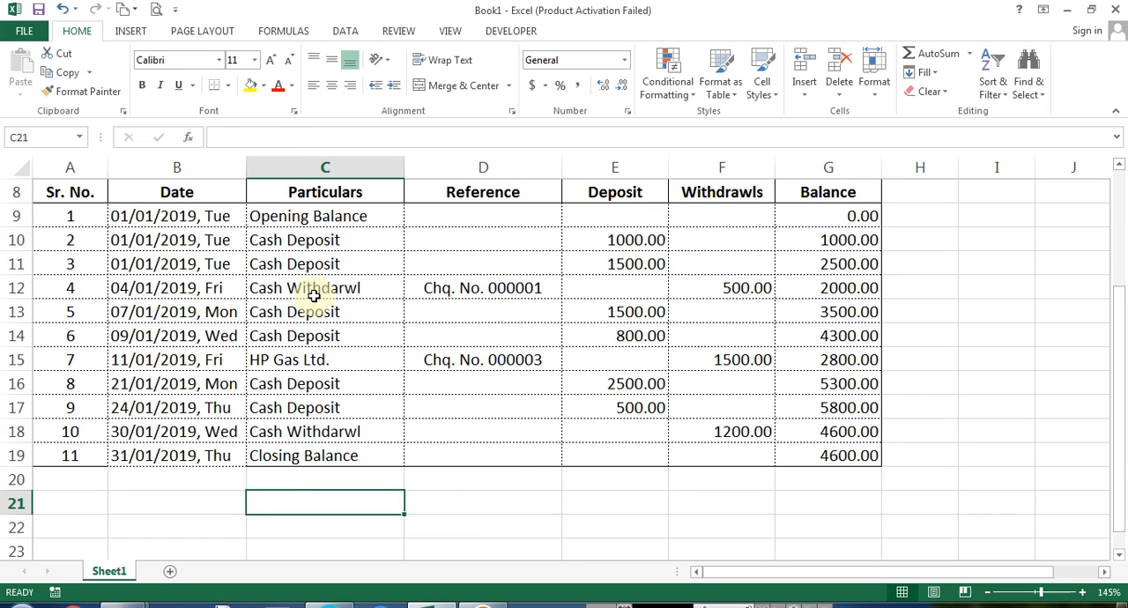
# Add an Opening Balance label in row 21 and link the cell beside it to the opening balance in G9
pyautogui.write('Opening Balance')
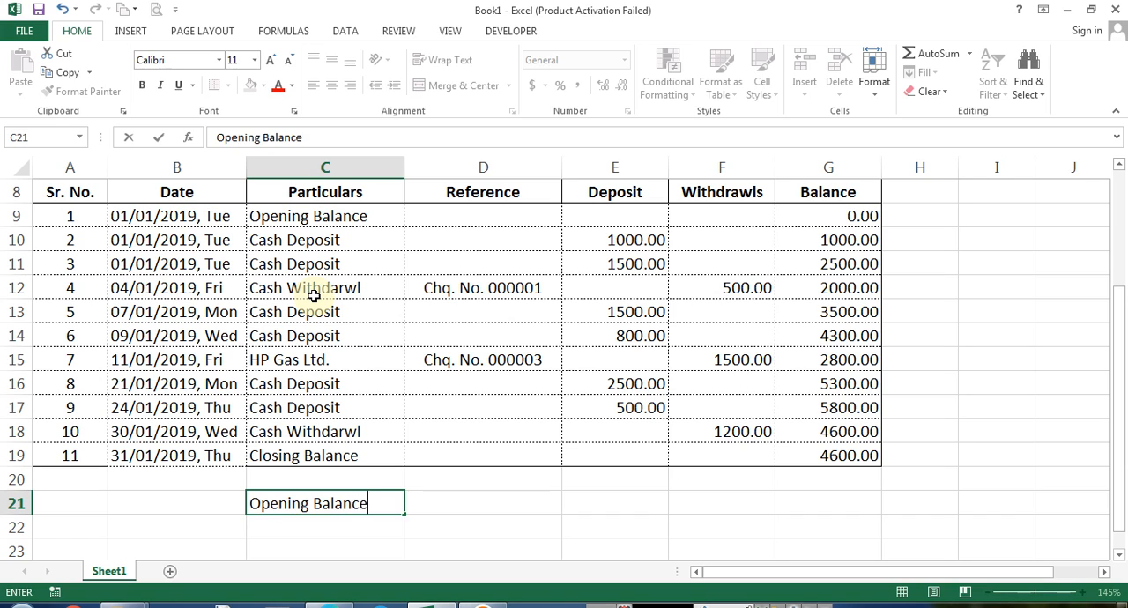
pyautogui.press('Tab')
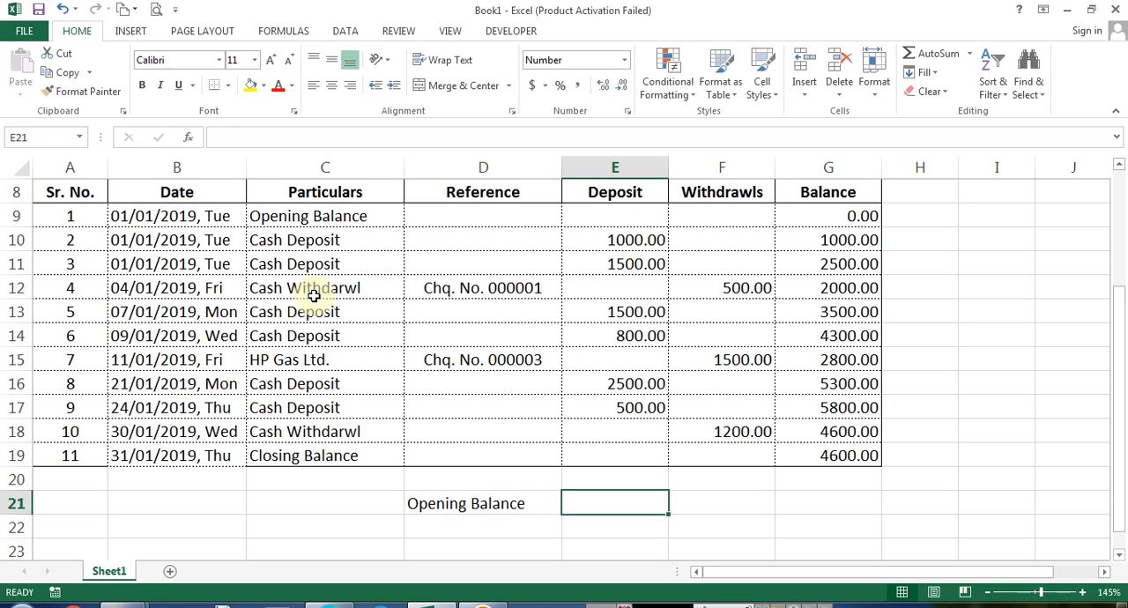
pyautogui.write('=')
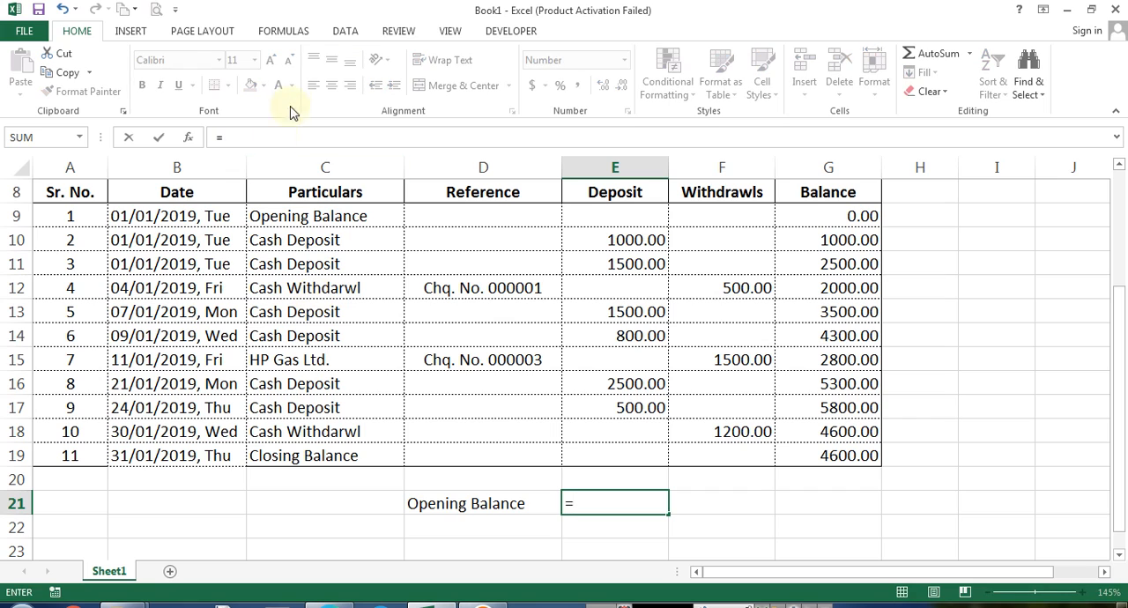
pyautogui.click(830, 215)
pyautogui.press('Return')
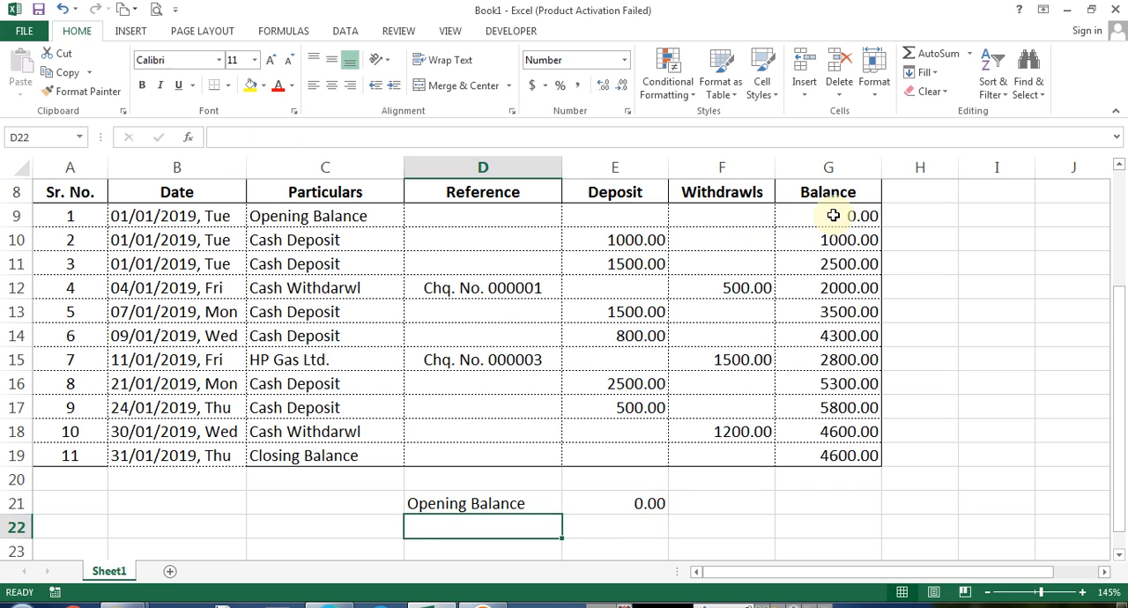
# Insert a row above the opening balance summary and enter Monthly Statement Details in C21
pyautogui.press('Up')
pyautogui.press('Left')
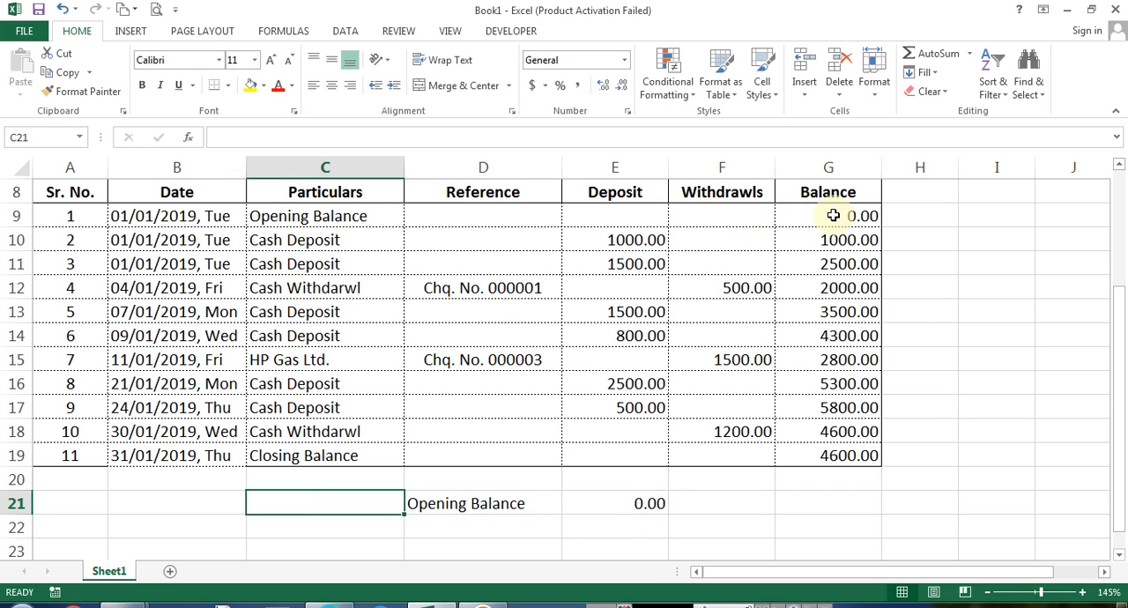
pyautogui.hotkey('alt', 'i')
pyautogui.write('r')
pyautogui.write('Monthly')
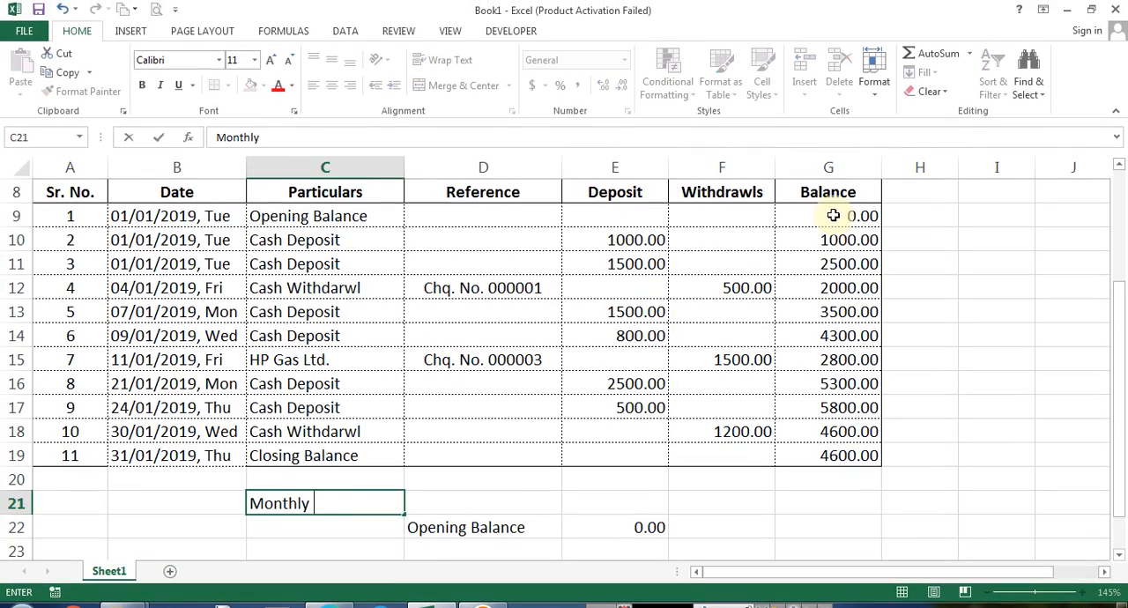
pyautogui.write(' Statement Details')
pyautogui.press('Return')
pyautogui.press('Up')
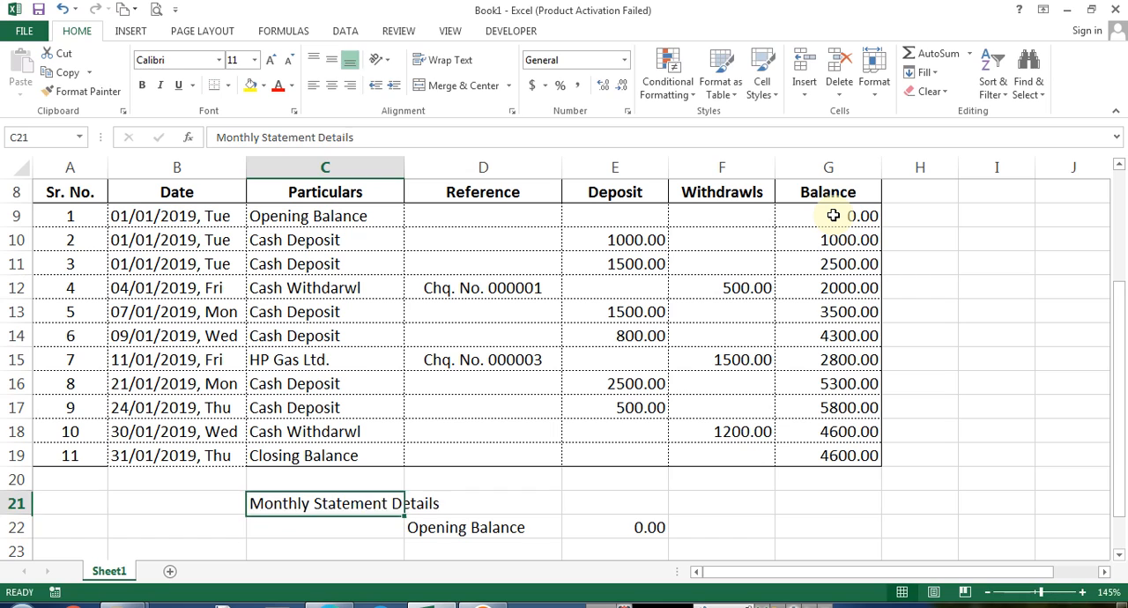
# Move the Monthly Statement Details heading from C21 into D21
pyautogui.press('Right')
pyautogui.hotkey('ctrl', 'r')
pyautogui.press('Left')
pyautogui.press('Delete')
pyautogui.press('Right')
pyautogui.press('Down')
pyautogui.press('Down')
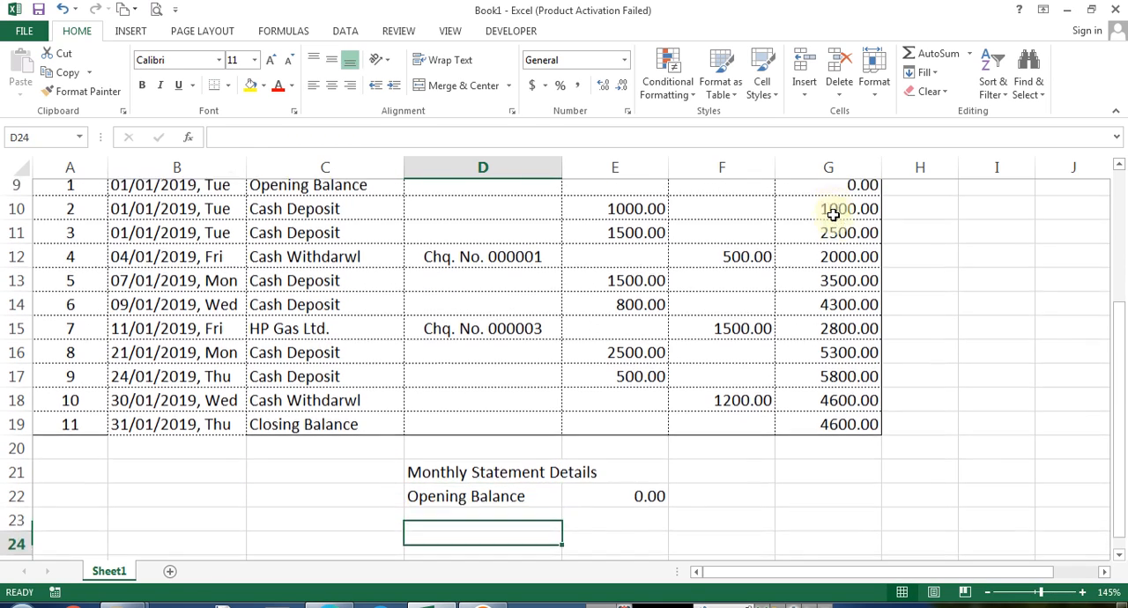
pyautogui.hotkey('ctrl', 'Up')
pyautogui.hotkey('ctrl', 'Up')
pyautogui.hotkey('ctrl', 'Up')
pyautogui.hotkey('ctrl', 'Up')
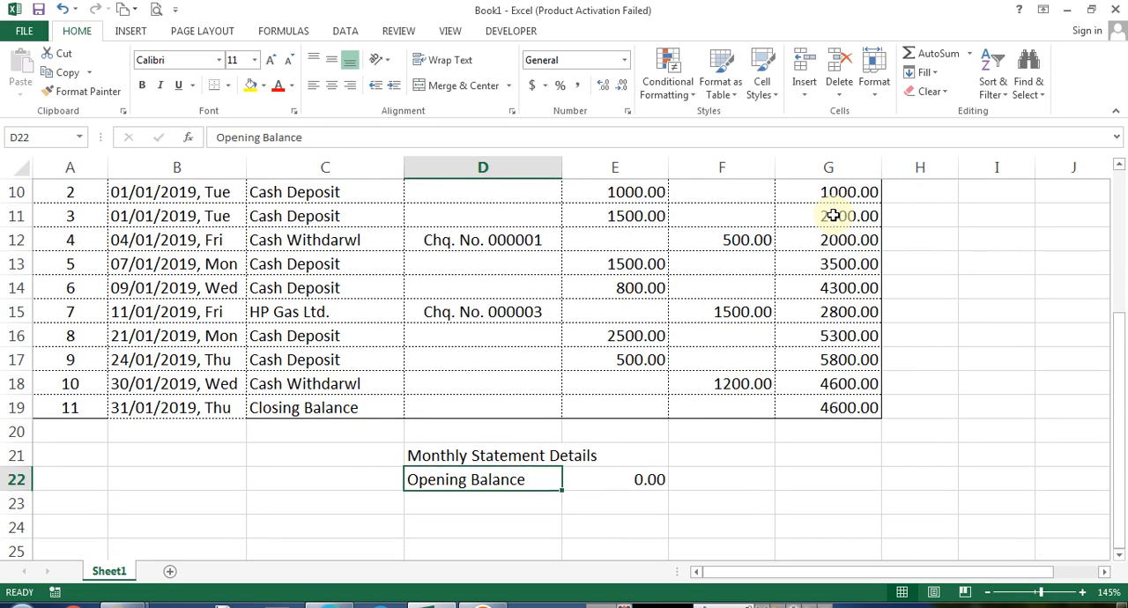
# Label the Deposit and Withdrawls columns with Credit in E7 and Debit in F7
pyautogui.press('Left')
pyautogui.hotkey('ctrl', 'Up')
pyautogui.press('Down')
pyautogui.press('Right')
pyautogui.press('Right')
pyautogui.press('Up')
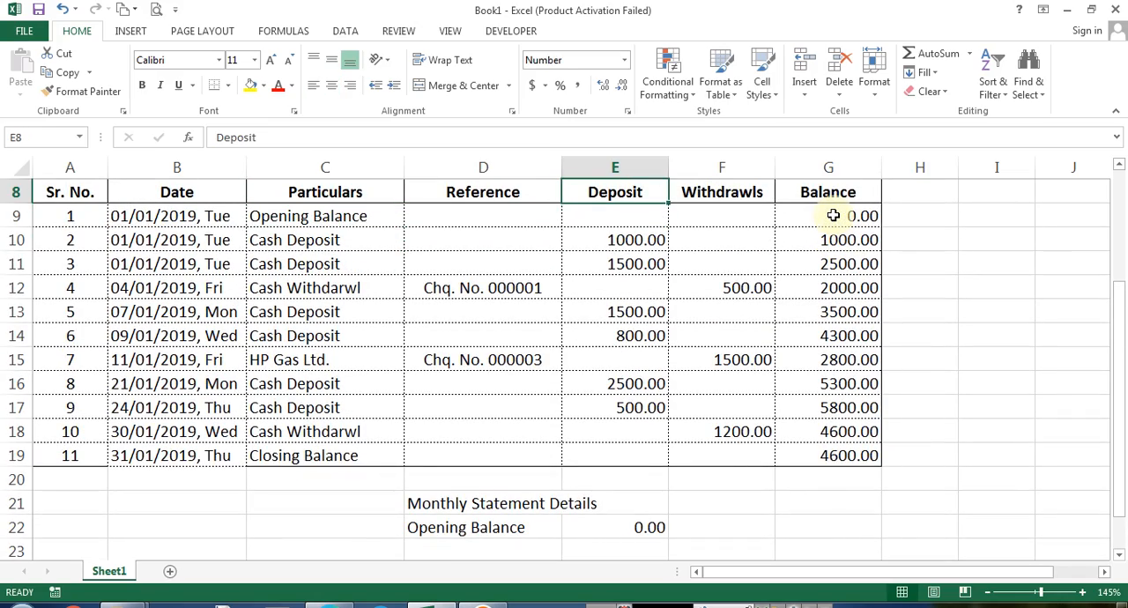
pyautogui.press('Up')
pyautogui.write('Credit')
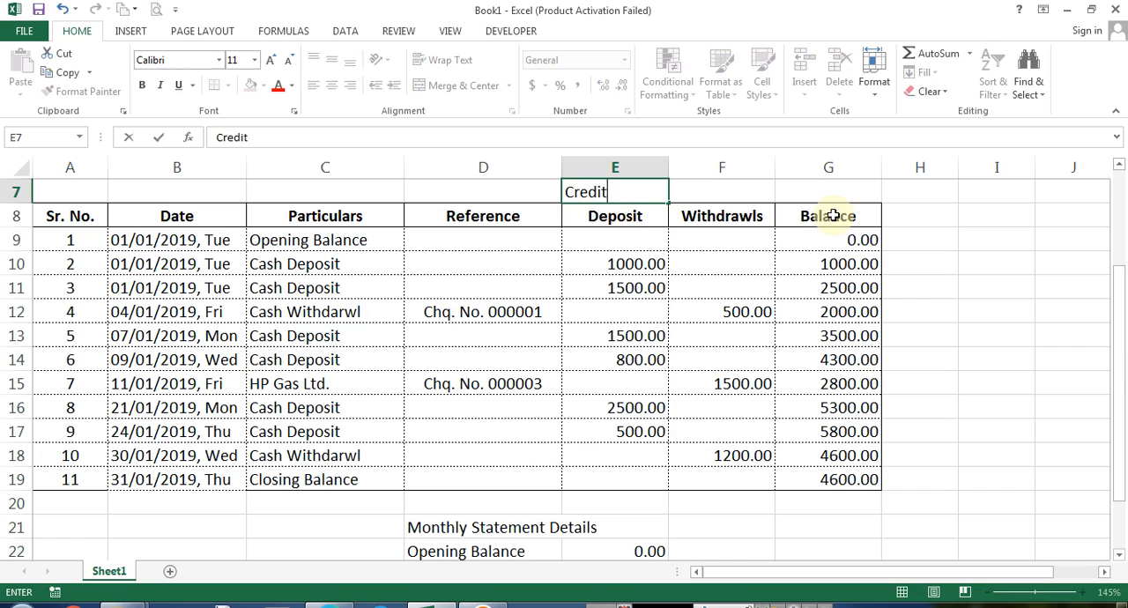
pyautogui.press('Return')
pyautogui.press('Right')
pyautogui.press('Up')
pyautogui.write('Debit')
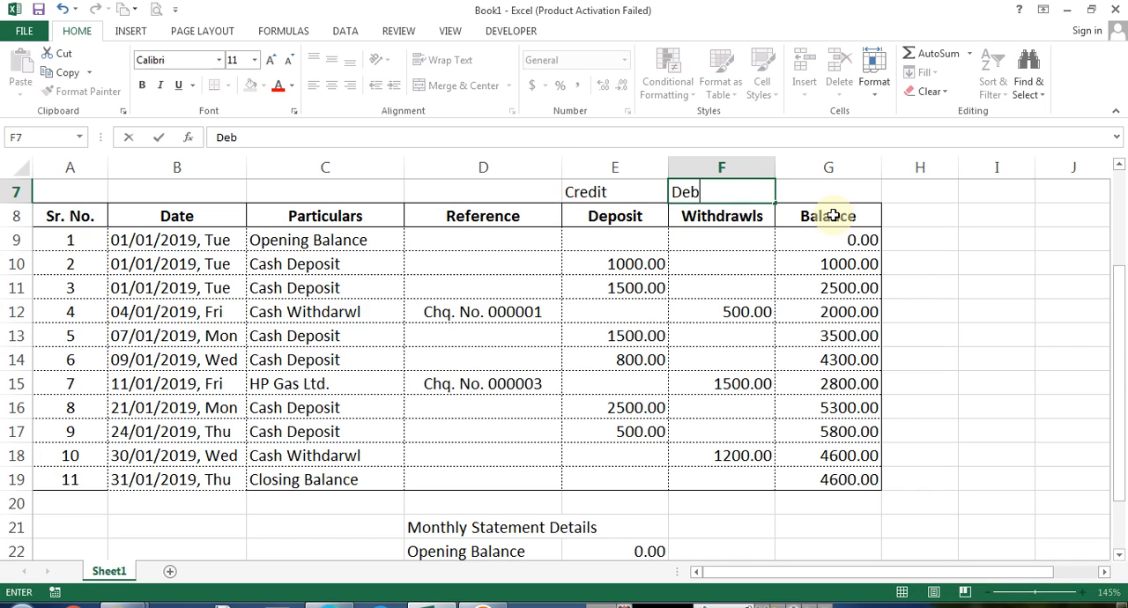
pyautogui.press('Return')
pyautogui.press('Left')
pyautogui.press('Down')
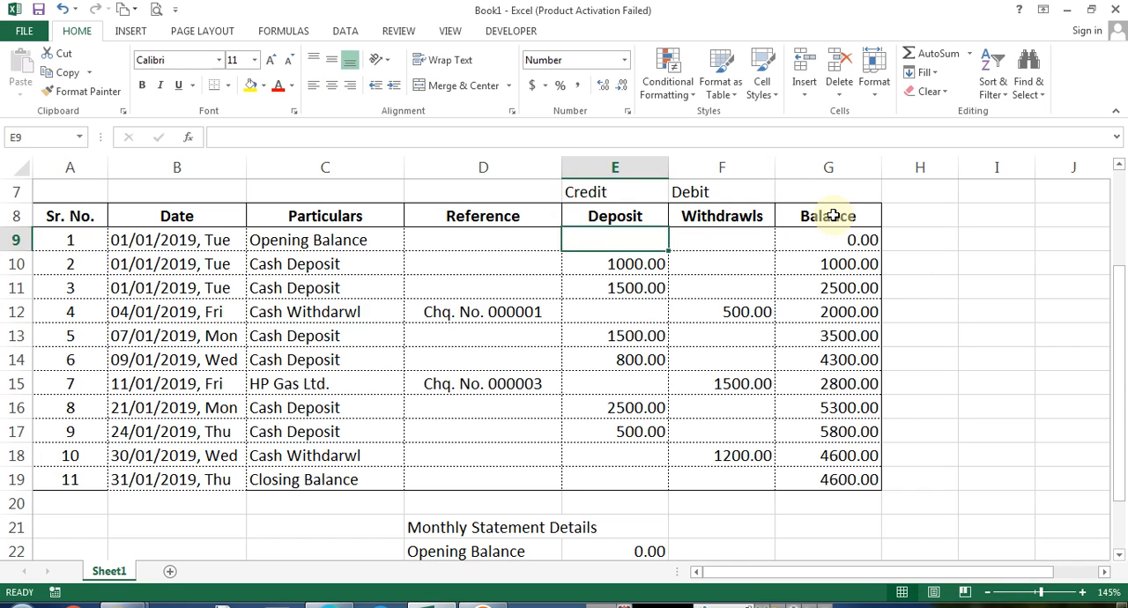
pyautogui.press('Down')
pyautogui.press('Right')
pyautogui.press('Right')
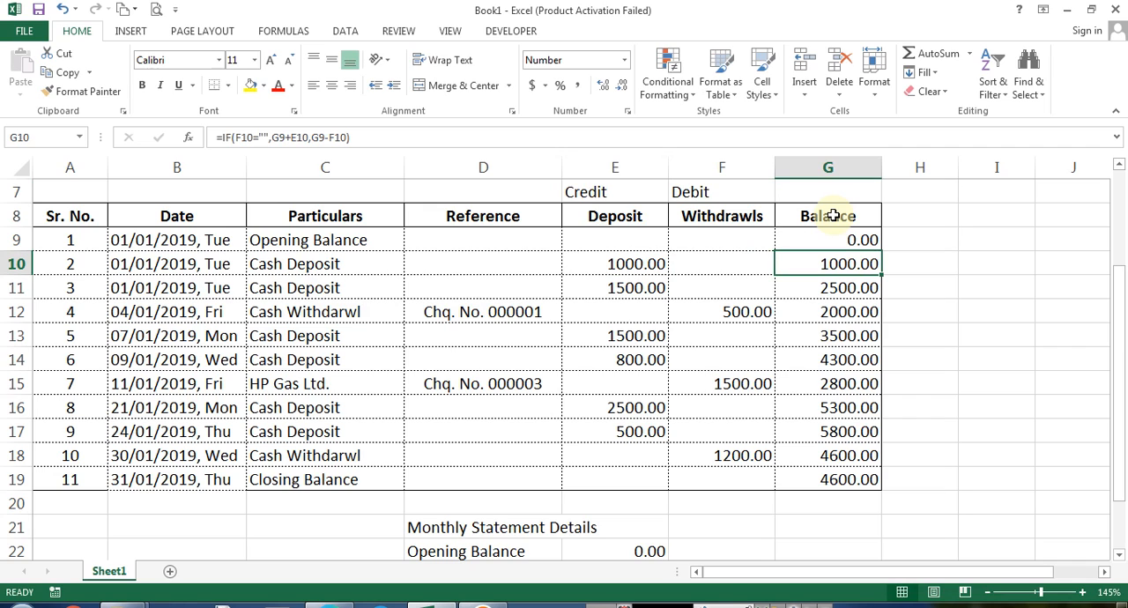
pyautogui.hotkey('shift', 'Down')
pyautogui.hotkey('shift', 'Down')
pyautogui.hotkey('shift', 'Down')
pyautogui.hotkey('shift', 'Down')
pyautogui.hotkey('shift', 'Down')
pyautogui.hotkey('shift', 'Down')
pyautogui.hotkey('shift', 'Down')
pyautogui.hotkey('shift', 'Down')
pyautogui.hotkey('shift', 'Down')
pyautogui.hotkey('ctrl', 'q')
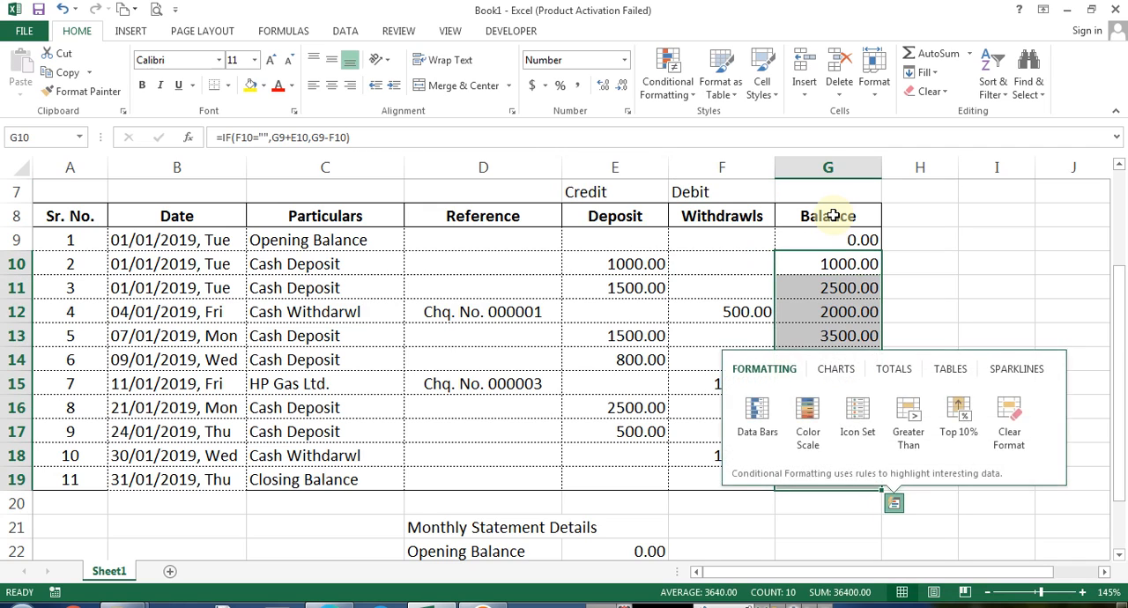
pyautogui.press('Escape')
pyautogui.press('Up')
pyautogui.press('Down')
pyautogui.press('Up')
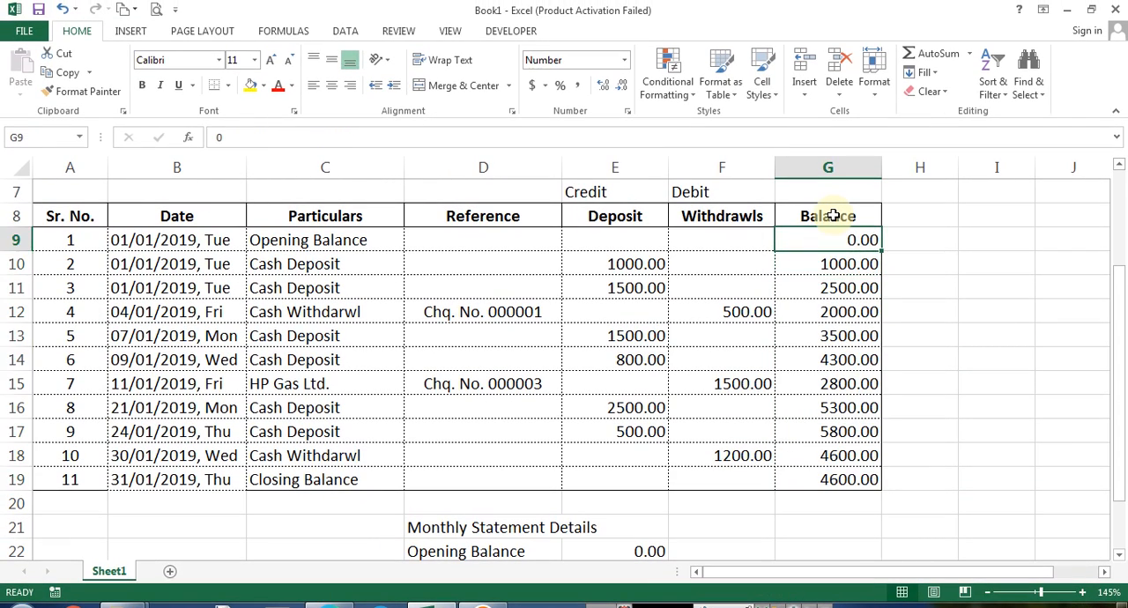
pyautogui.press('Down')
pyautogui.press('Up')
pyautogui.press('Down')
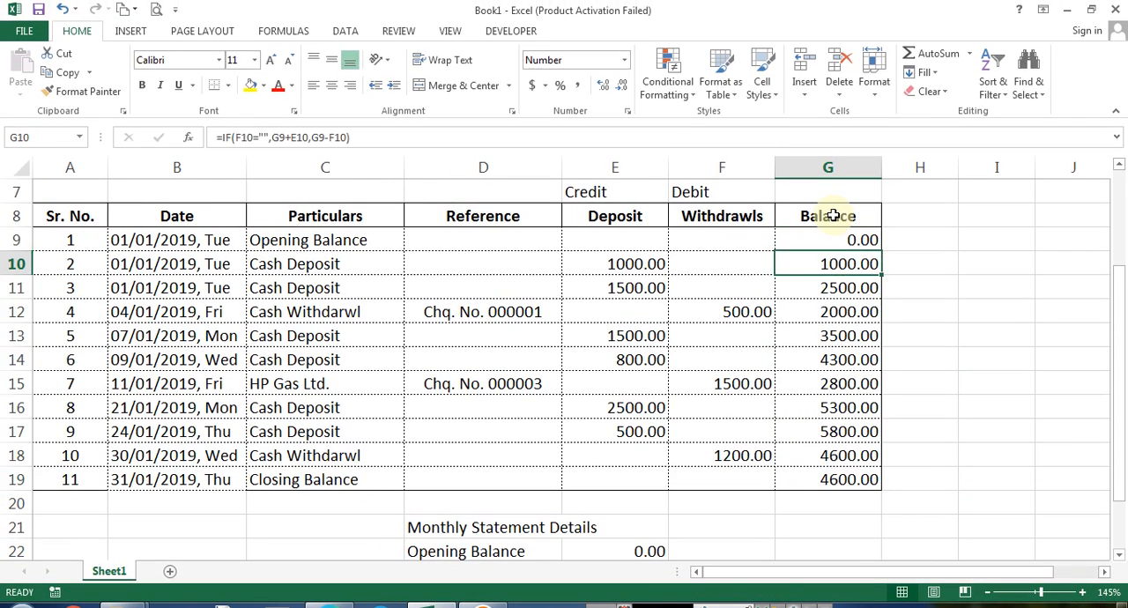
pyautogui.press('Up')
# Format the balance cells G9:G19 as Currency with the ₹ Hindi symbol
pyautogui.hotkey('ctrl', 'shift', 'Down')
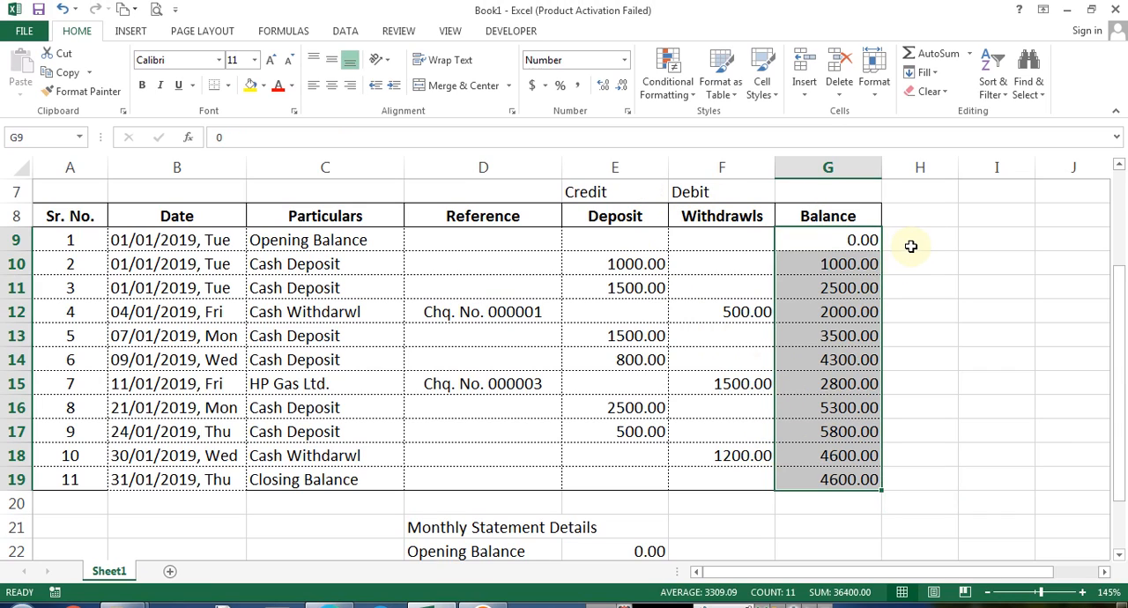
pyautogui.click(841, 266)
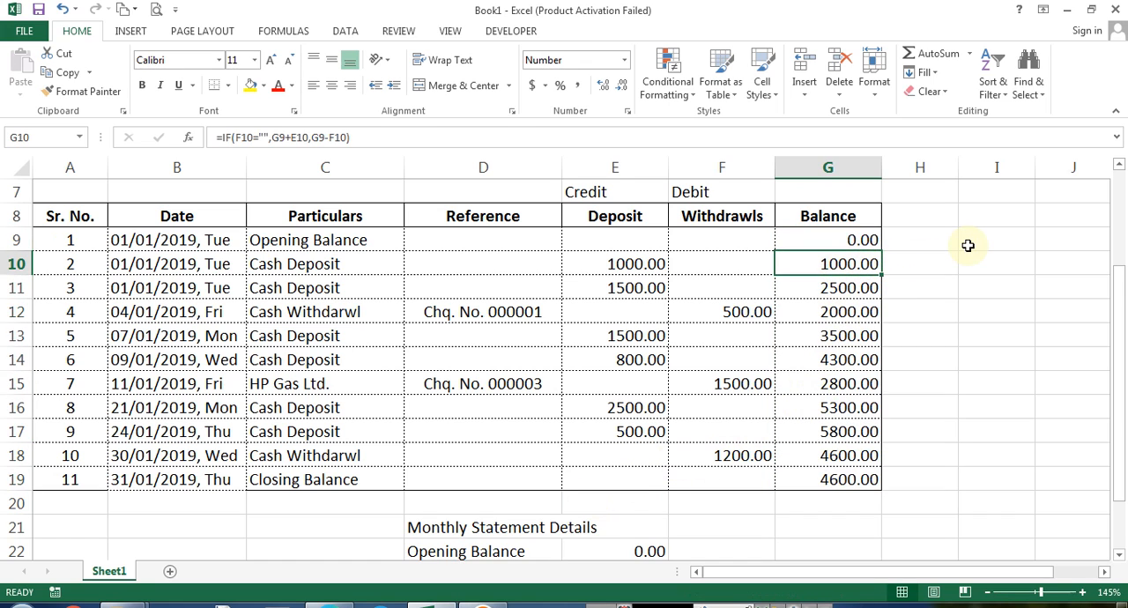
pyautogui.hotkey('ctrl', 'shift', 'Down')
pyautogui.press('Up')
pyautogui.hotkey('ctrl', 'shift', 'Down')
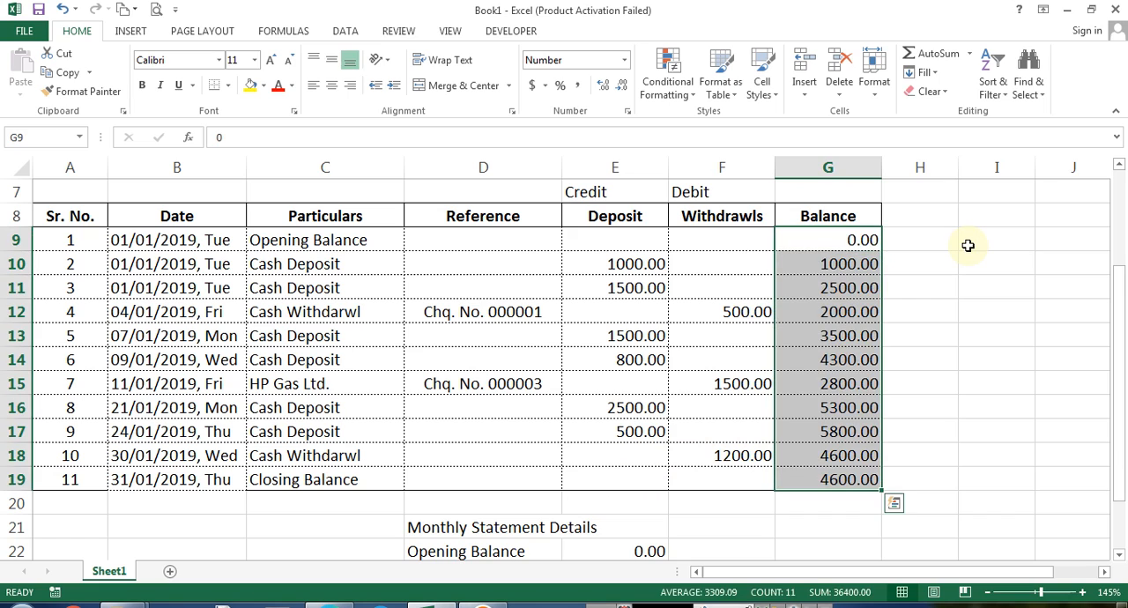
pyautogui.click(623, 62)
pyautogui.click(604, 456)
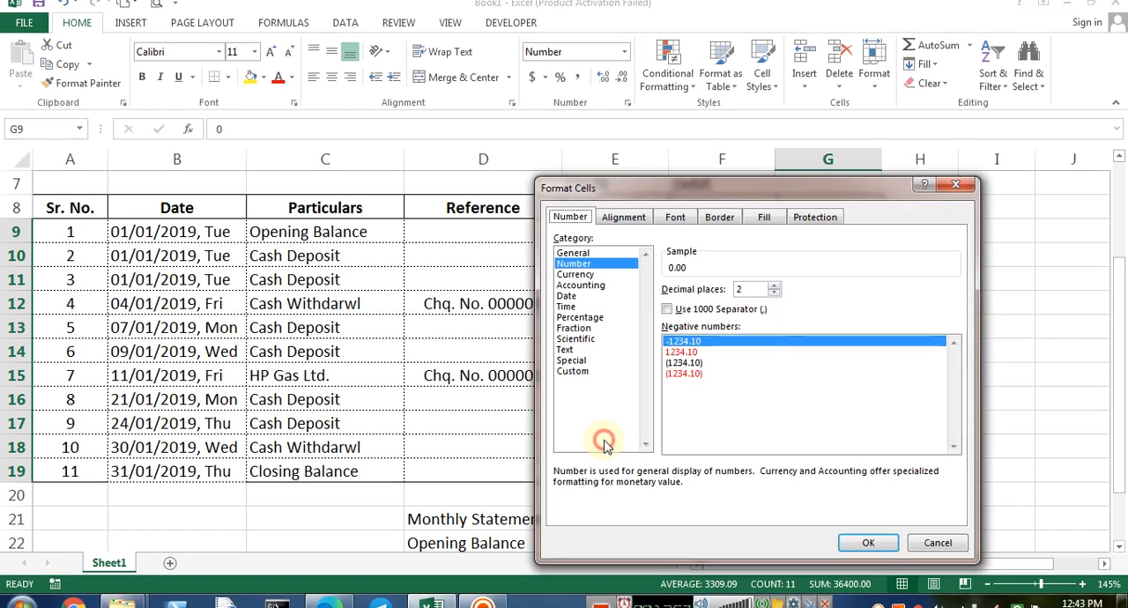
pyautogui.click(575, 255)
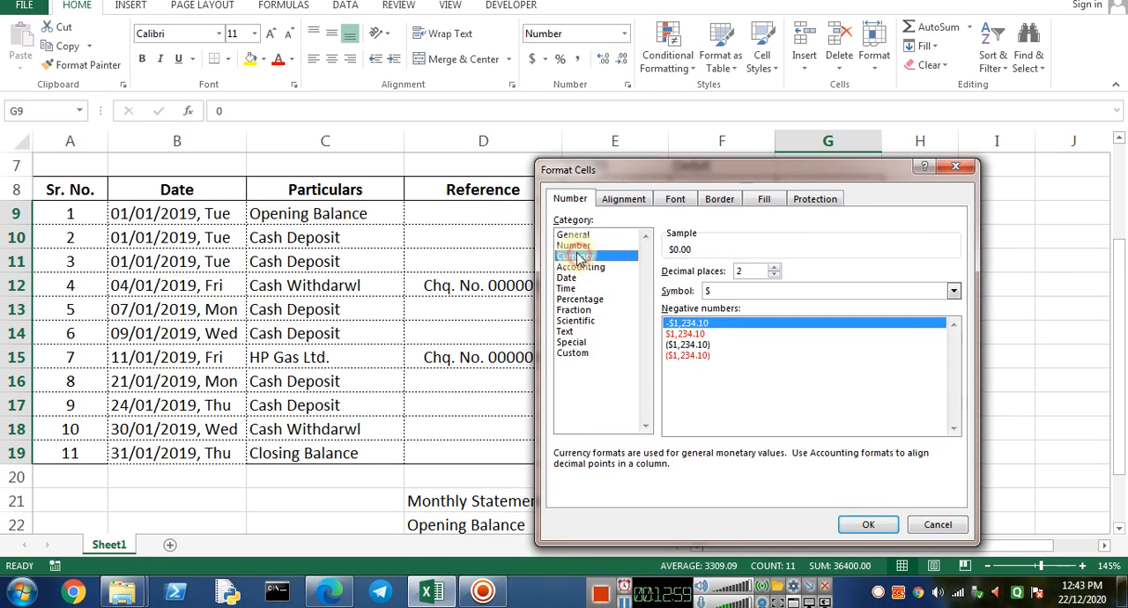
pyautogui.click(772, 292)
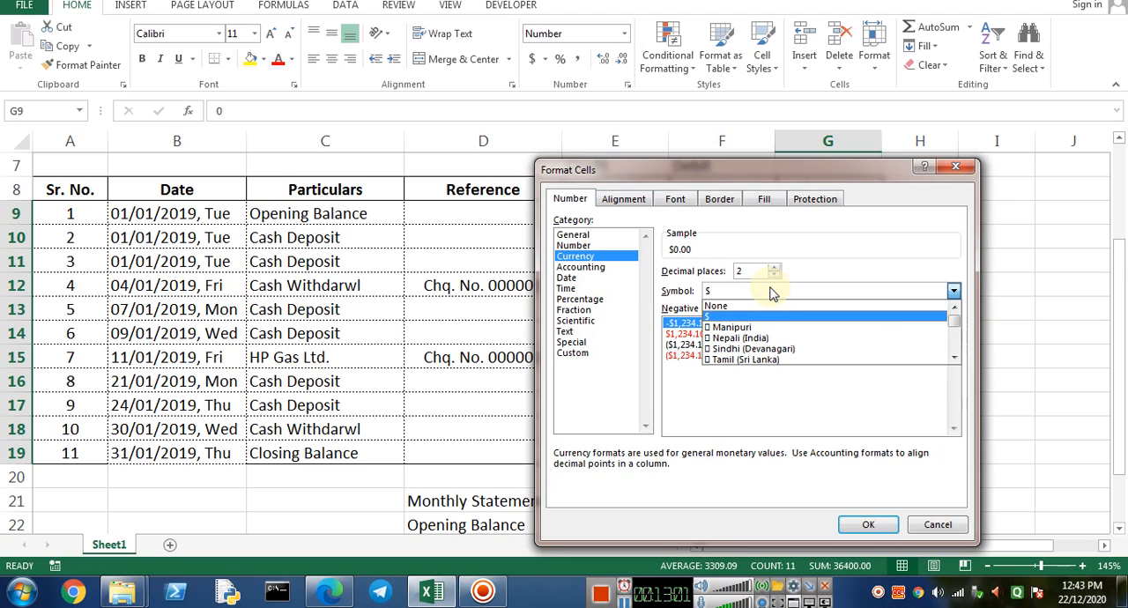
pyautogui.scroll(-2, 792, 351)
pyautogui.scroll(-5, 793, 349)
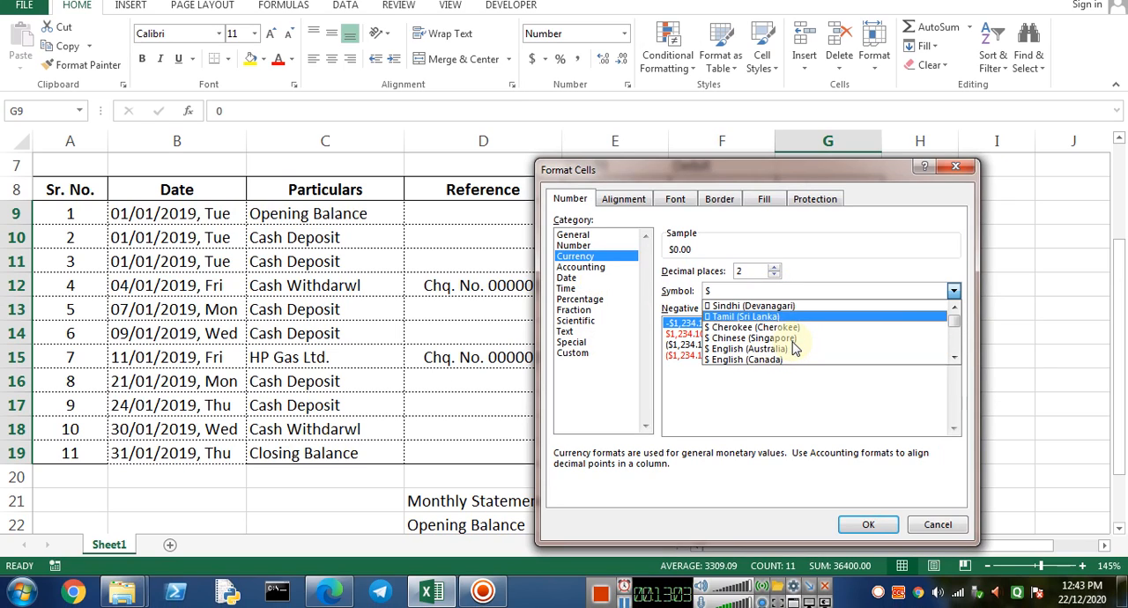
pyautogui.scroll(-4, 801, 342)
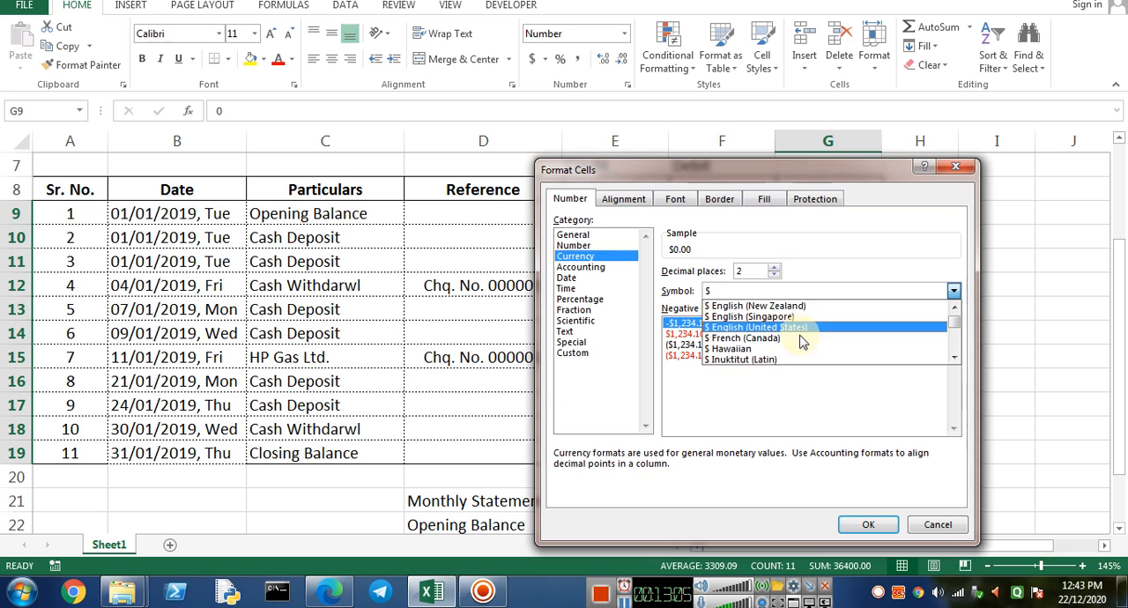
pyautogui.scroll(-5, 793, 334)
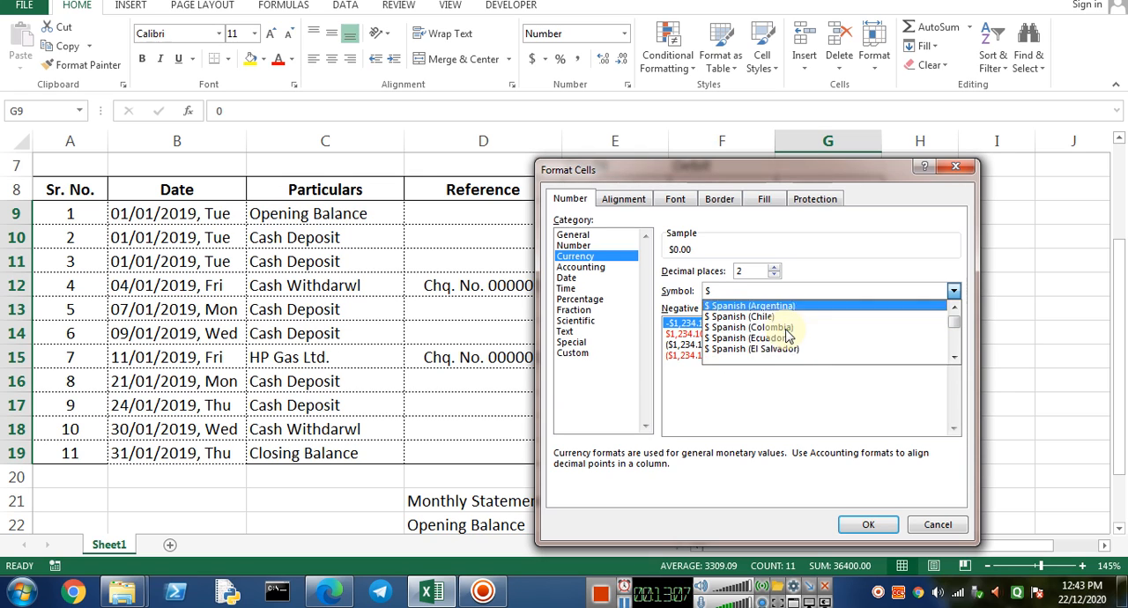
pyautogui.scroll(-3, 784, 334)
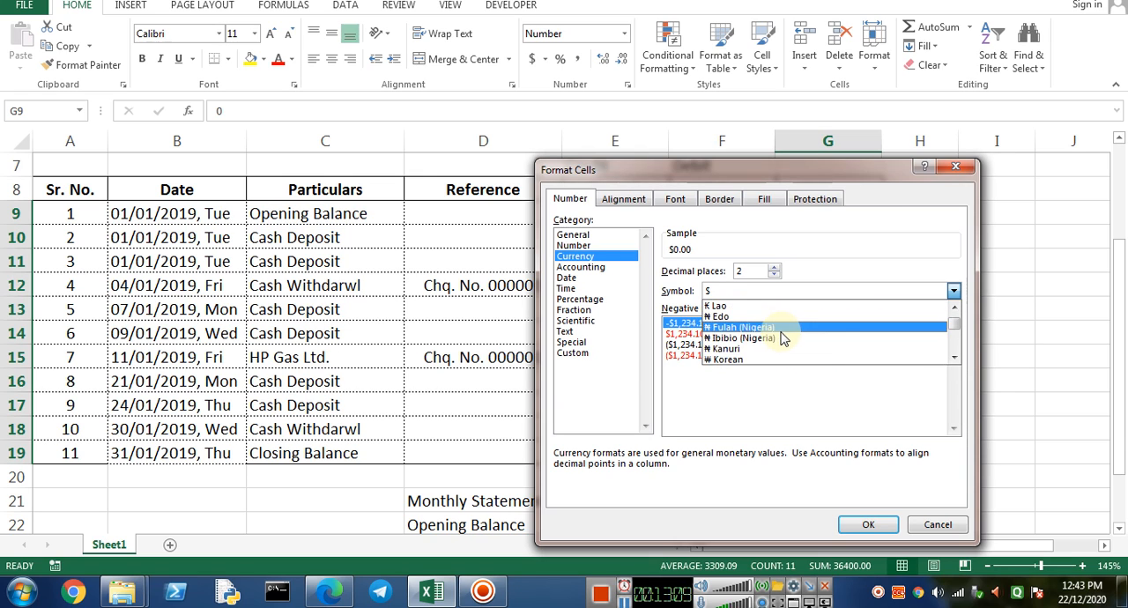
pyautogui.scroll(-6, 782, 336)
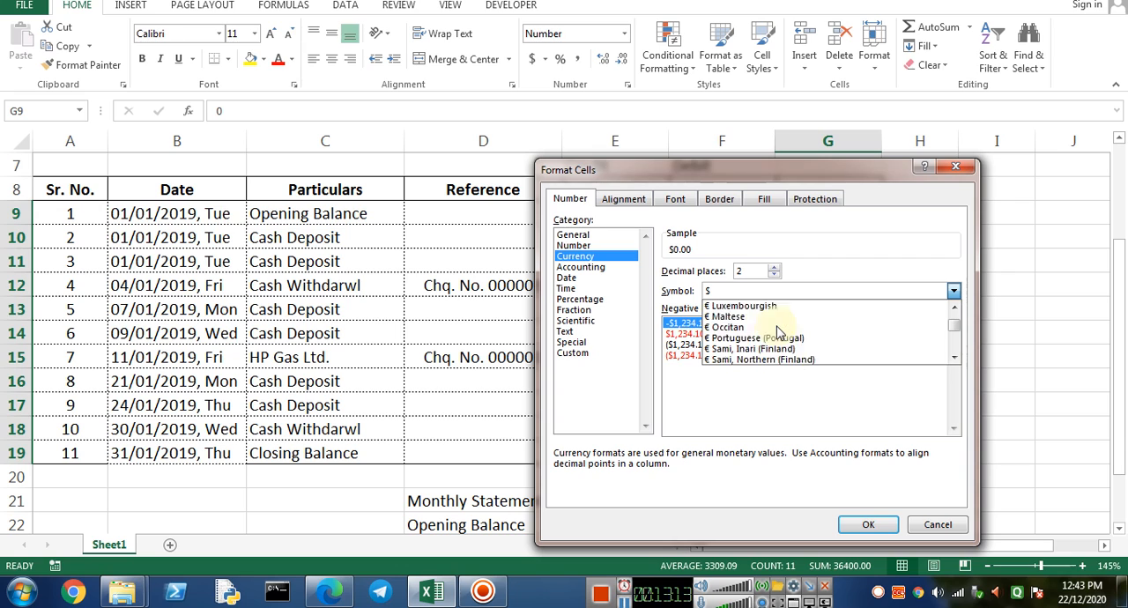
pyautogui.scroll(-2, 779, 333)
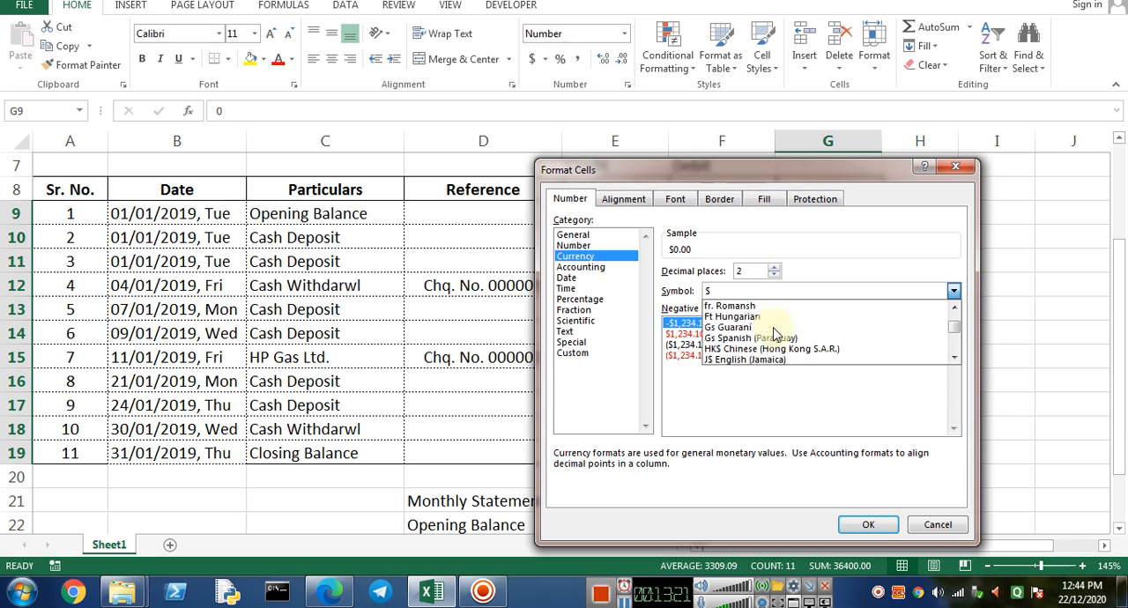
pyautogui.scroll(-3, 775, 334)
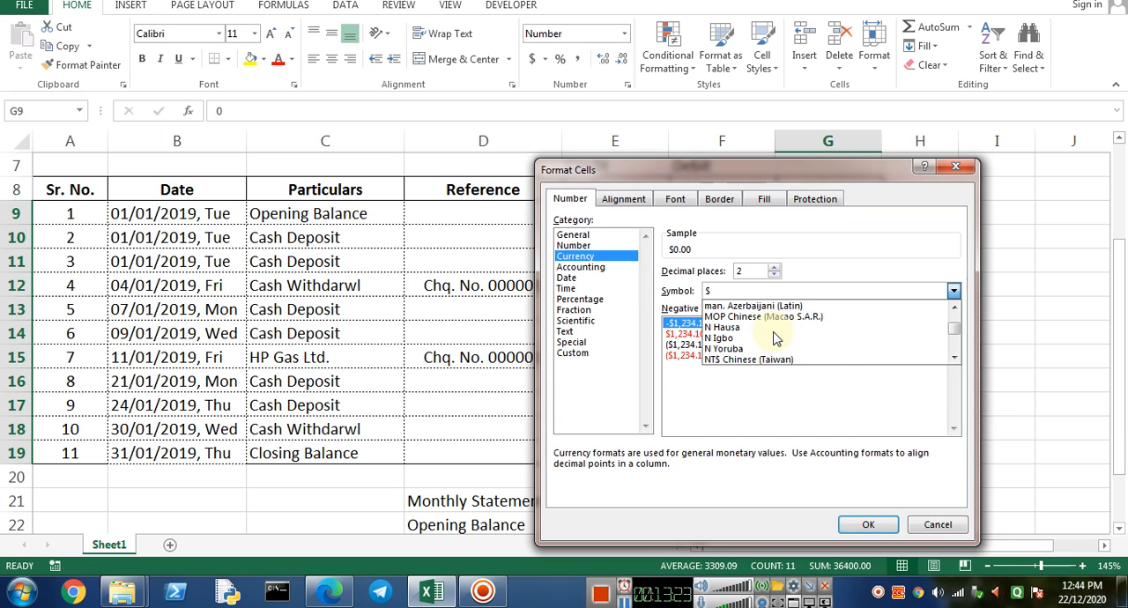
pyautogui.scroll(-6, 774, 335)
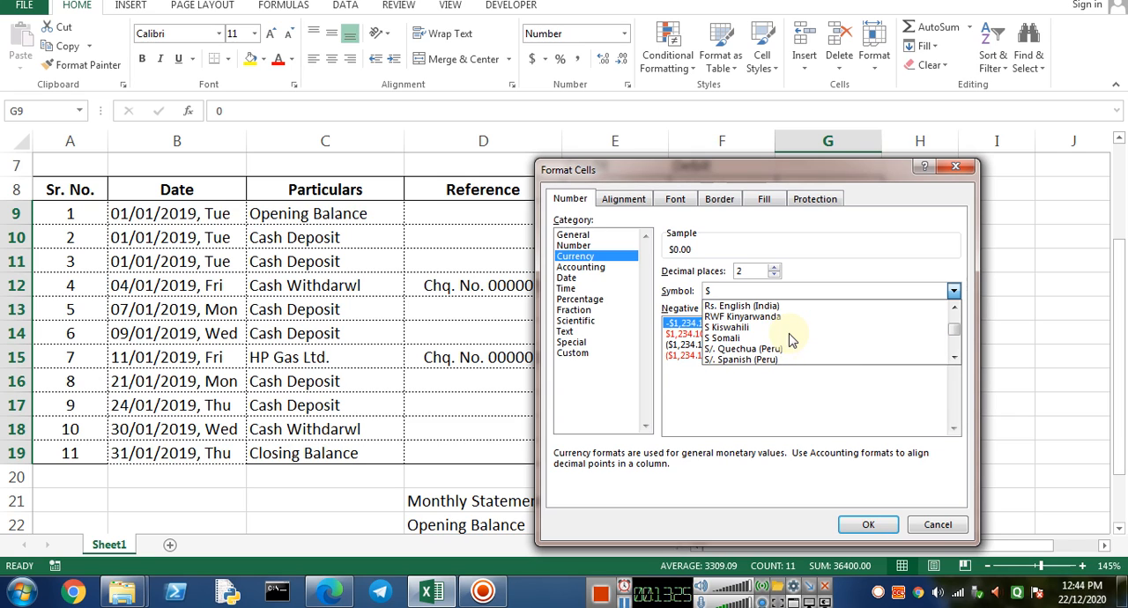
pyautogui.scroll(1, 775, 336)
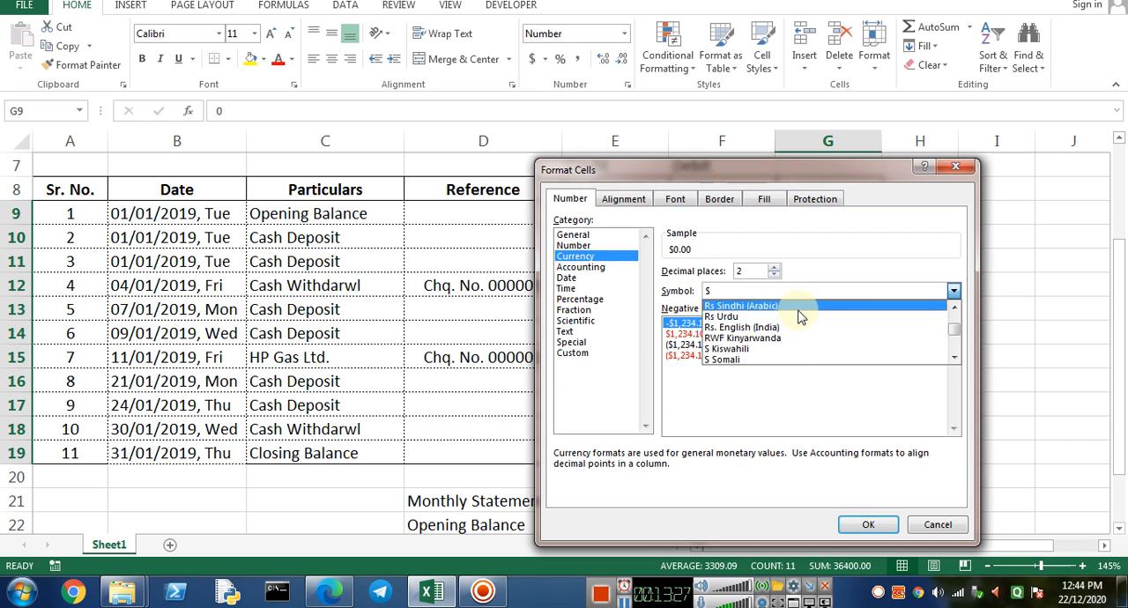
pyautogui.scroll(-4, 792, 324)
pyautogui.scroll(-10, 801, 333)
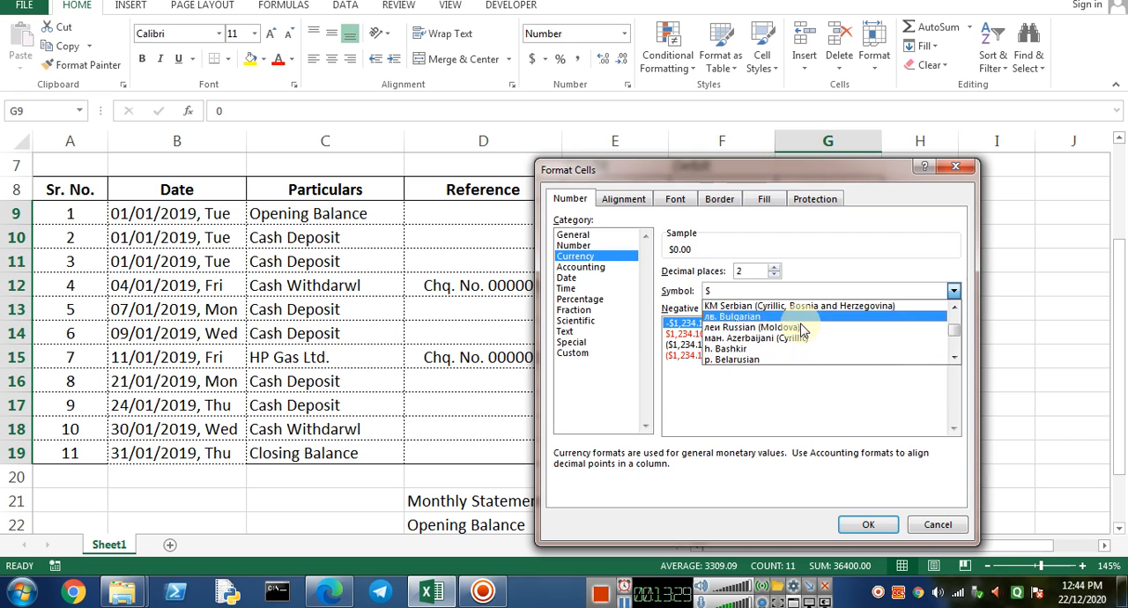
pyautogui.scroll(-8, 795, 343)
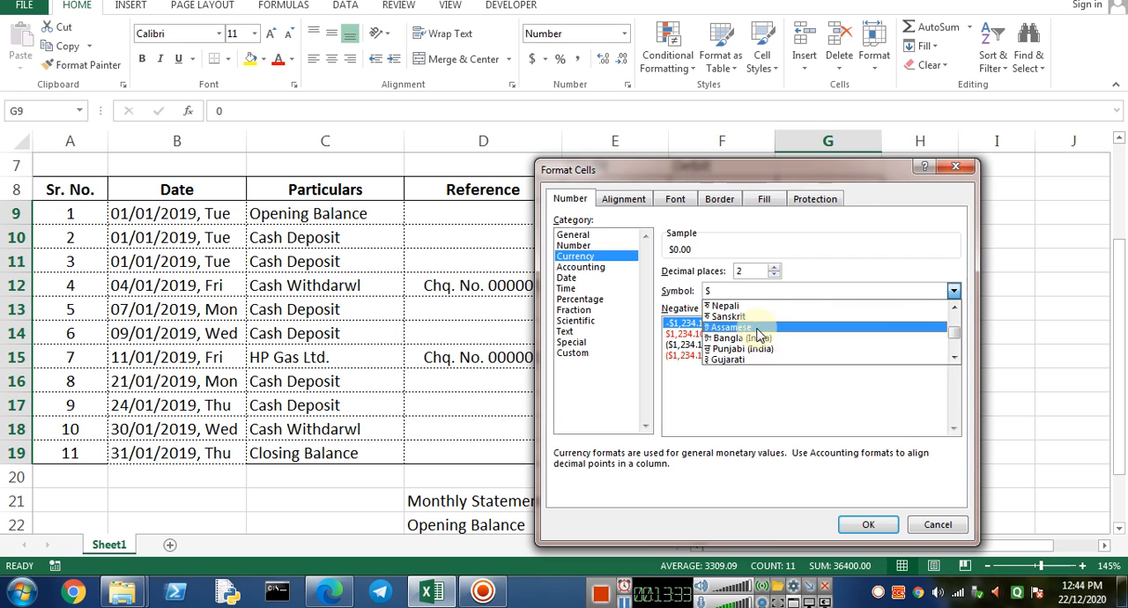
pyautogui.scroll(1, 759, 309)
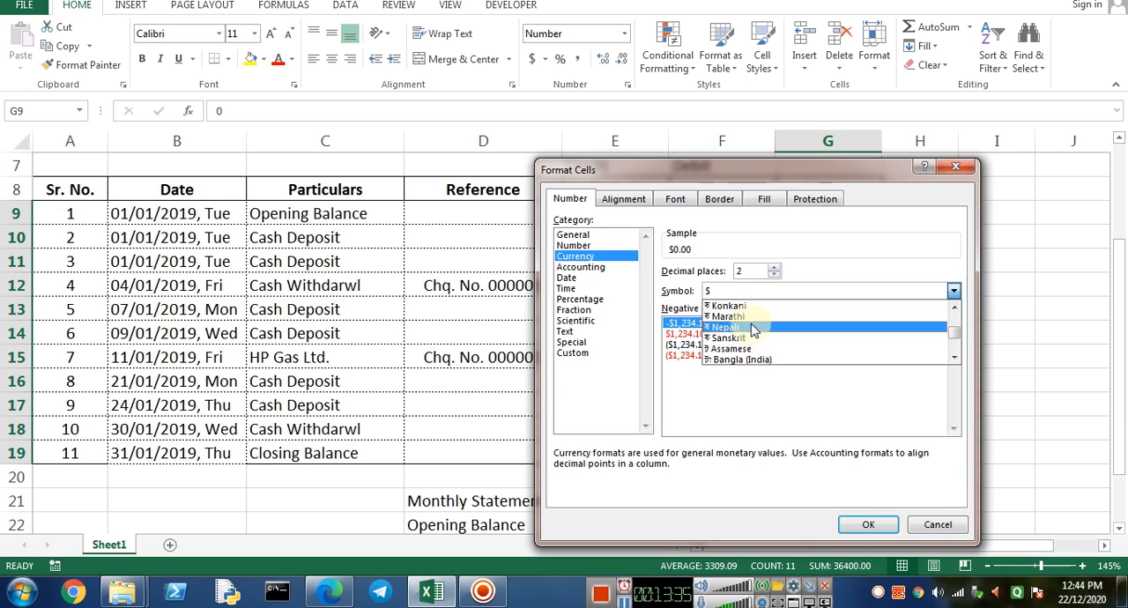
pyautogui.scroll(1, 740, 317)
pyautogui.click(730, 307)
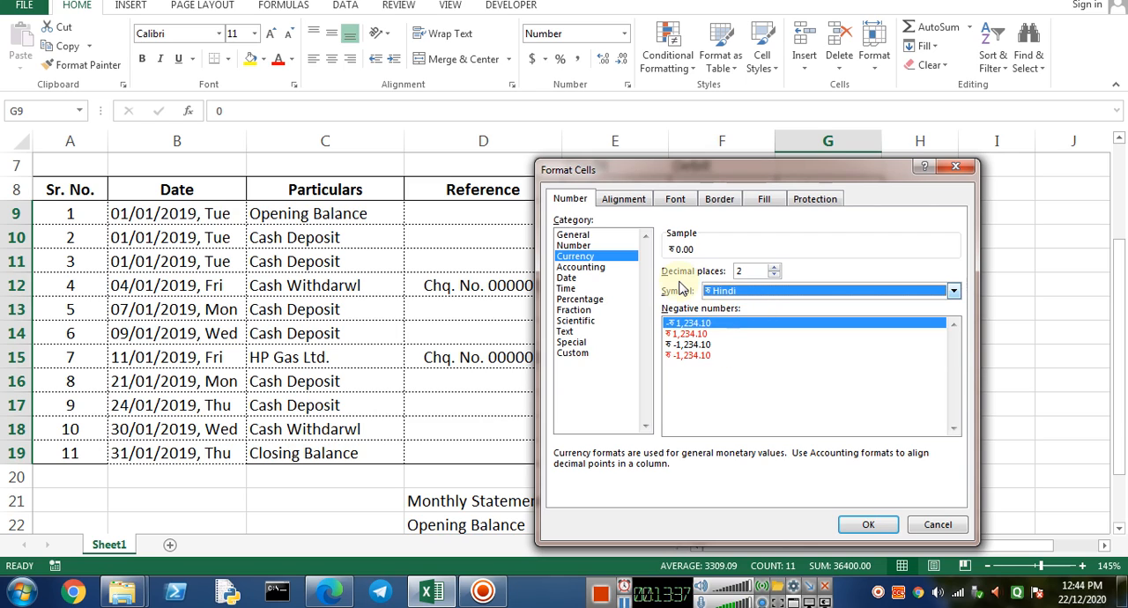
pyautogui.click(856, 522)
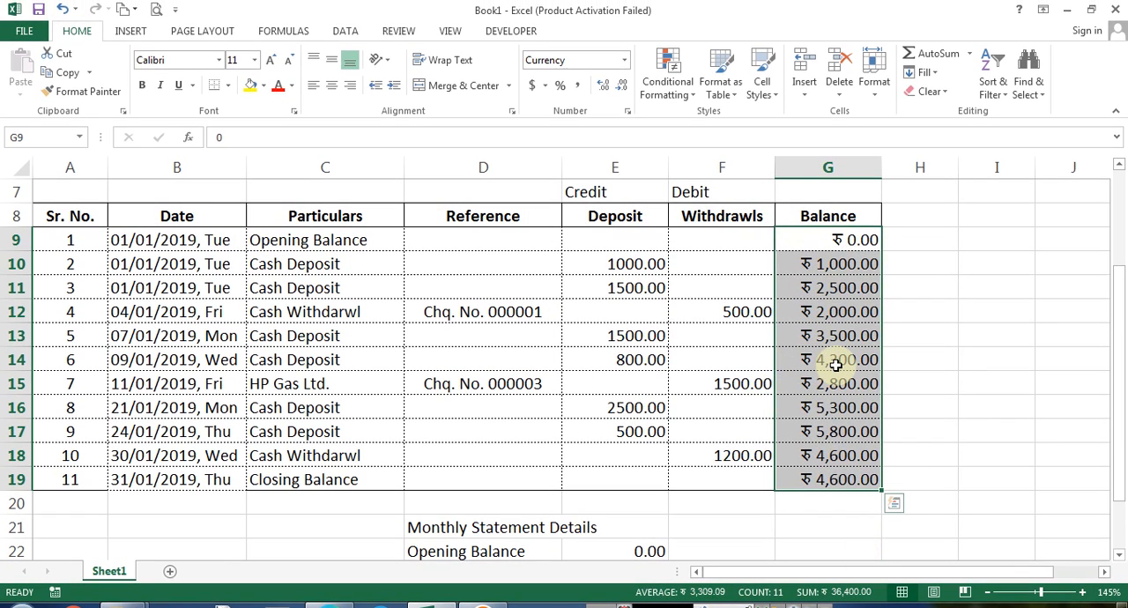
# Try an opening balance of 100 in G9, then undo the entry
pyautogui.click(855, 254)
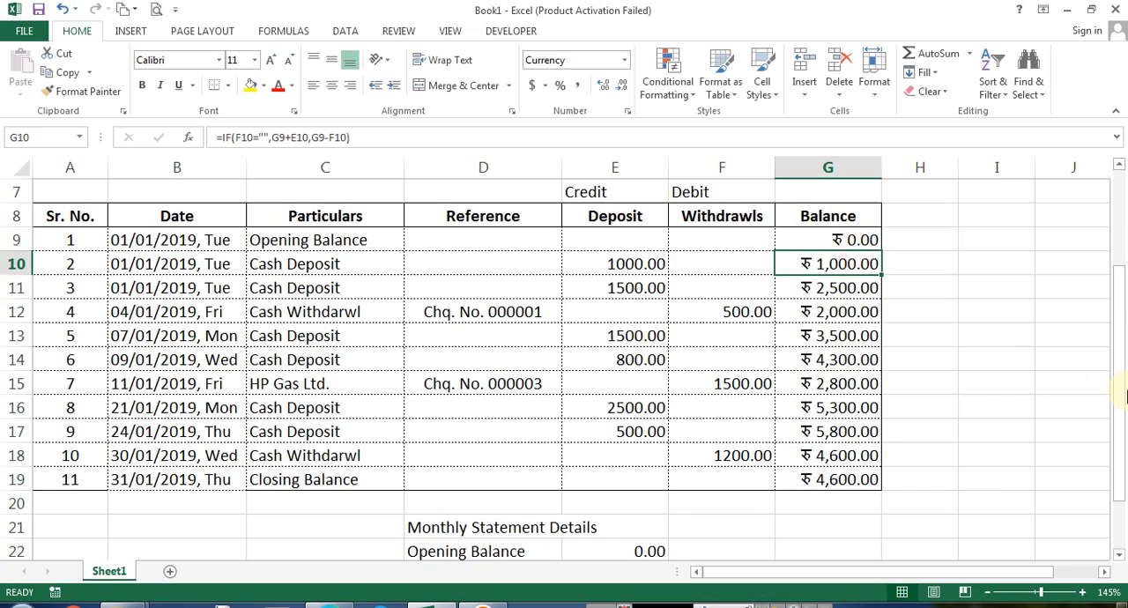
pyautogui.press('Up')
pyautogui.write('100')
pyautogui.press('Return')
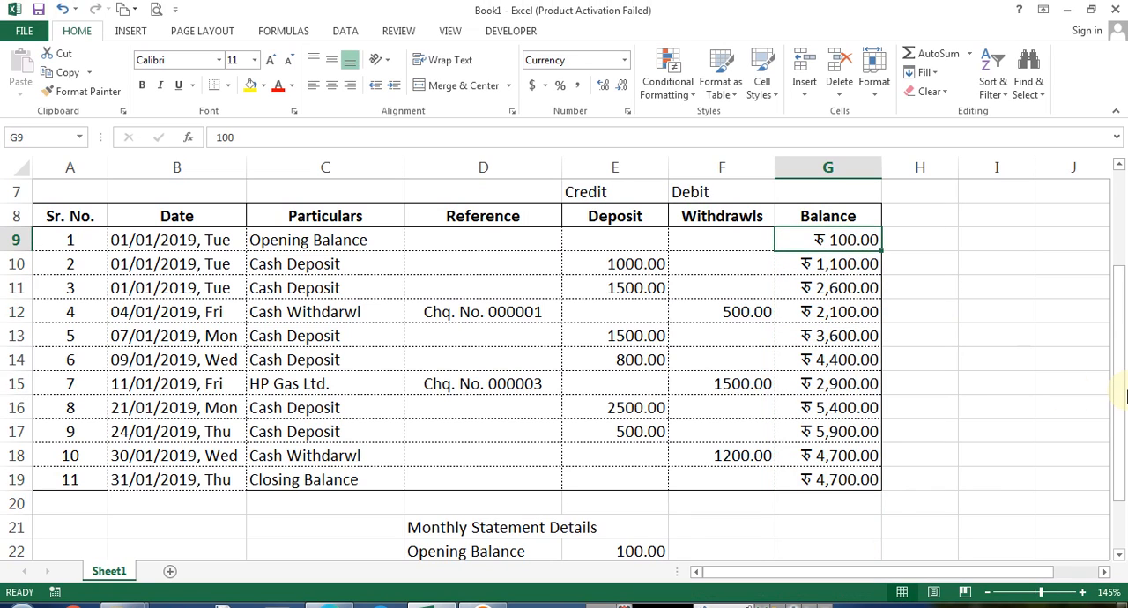
pyautogui.hotkey('ctrl', 'z')
# Apply the Accounting number format to the balance cells G9:G19
pyautogui.hotkey('ctrl', 'shift', 'Down')
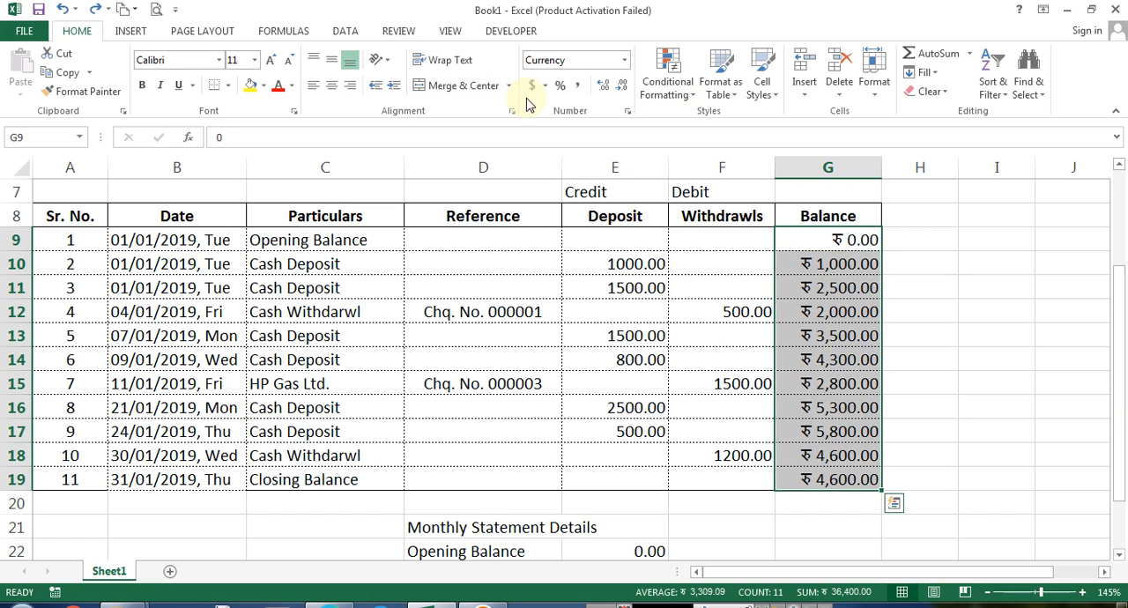
pyautogui.click(530, 86)
pyautogui.hotkey('ctrl', 'shift', '4')
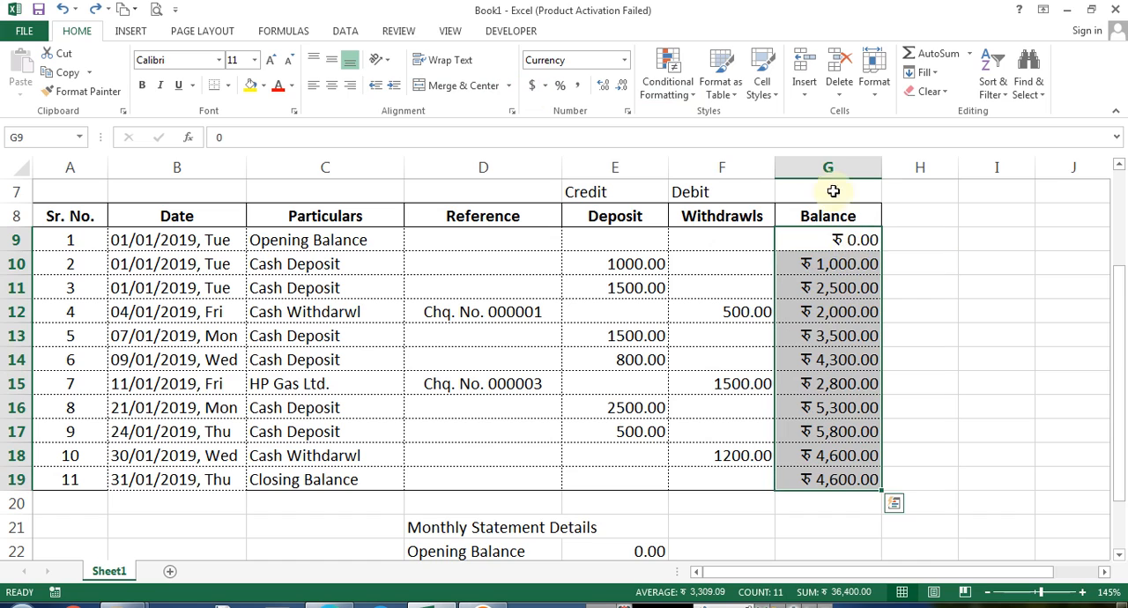
pyautogui.click(623, 60)
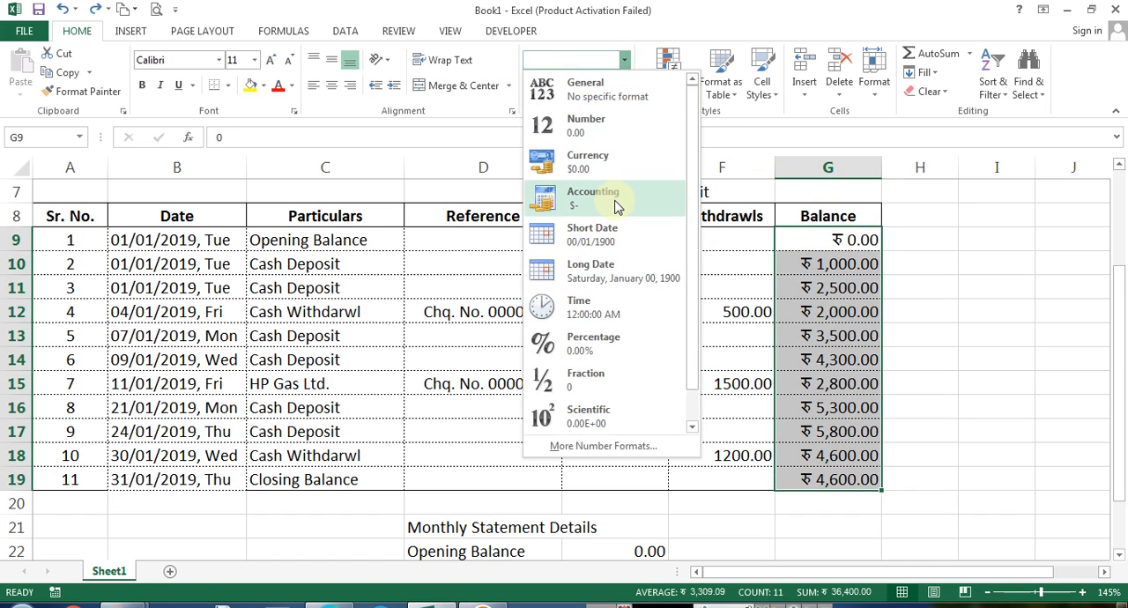
pyautogui.click(566, 196)
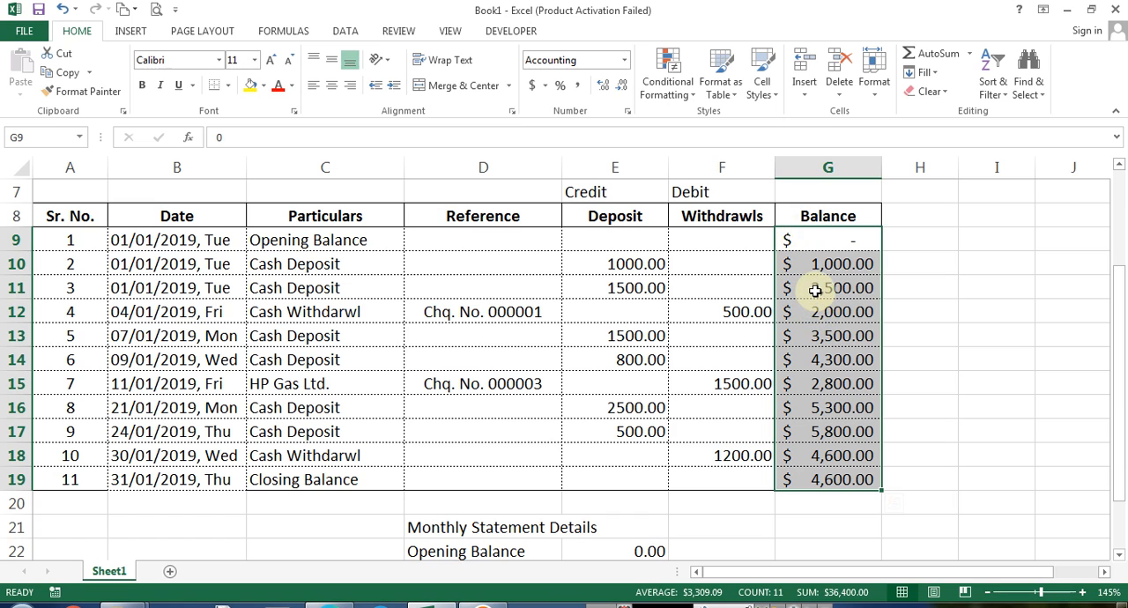
# Format the balance cells G9:G19 as Accounting with the ₹ Hindi currency symbol
pyautogui.hotkey('ctrl', '1')
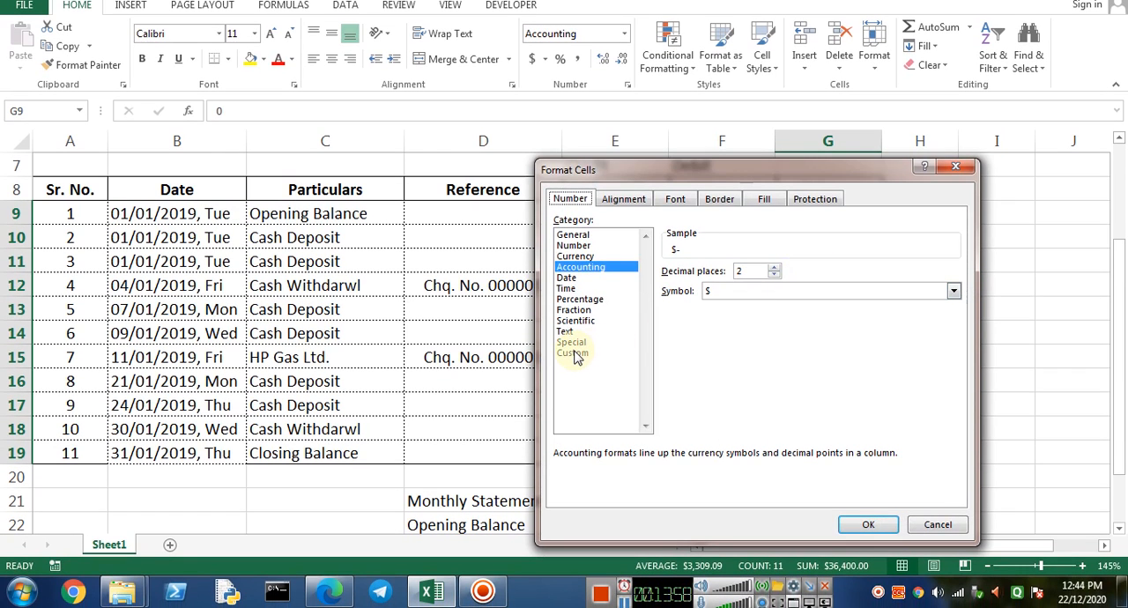
pyautogui.click(573, 353)
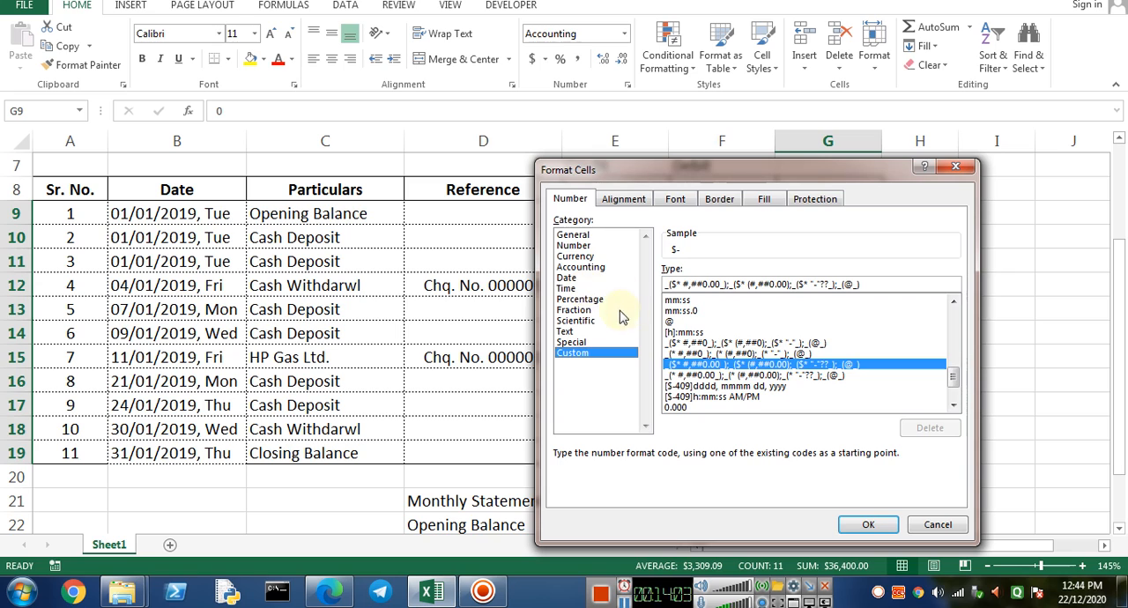
pyautogui.click(580, 256)
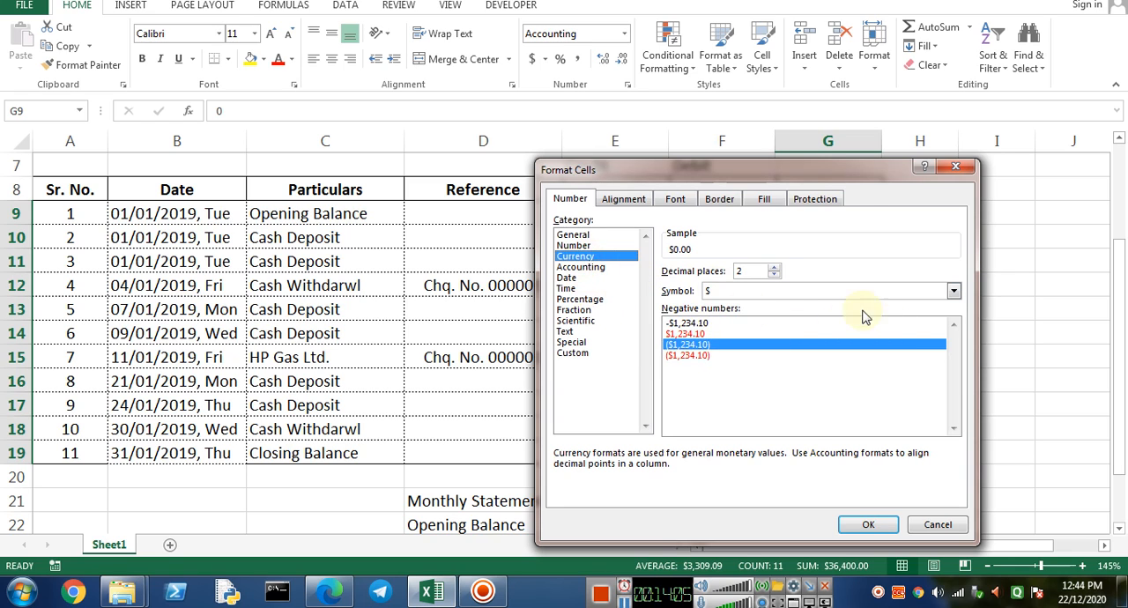
pyautogui.click(946, 296)
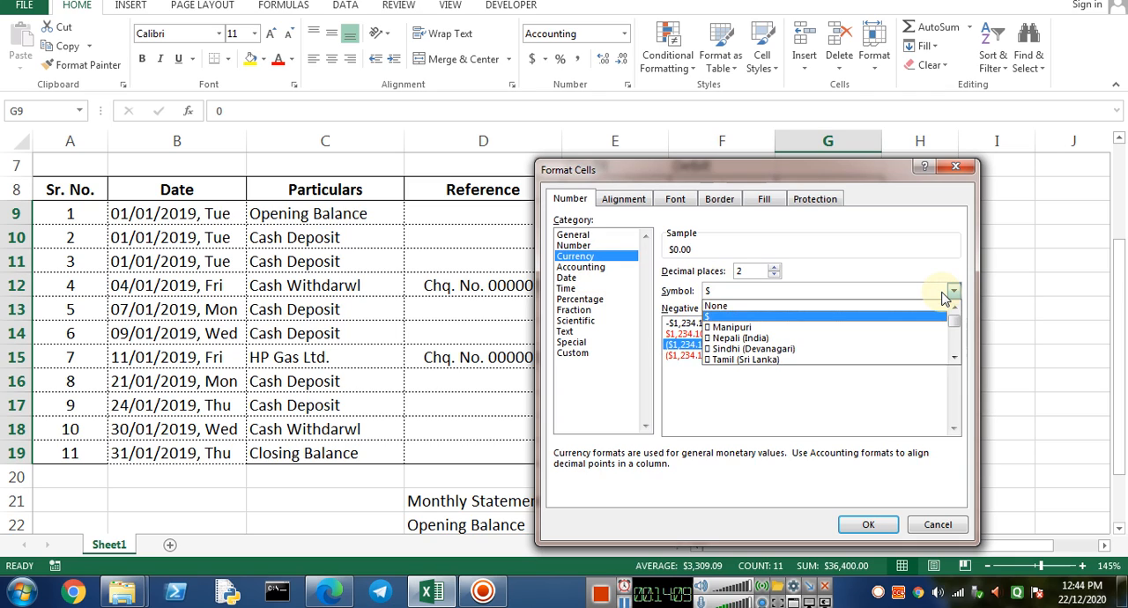
pyautogui.press('m')
pyautogui.press('Down')
pyautogui.press('Down')
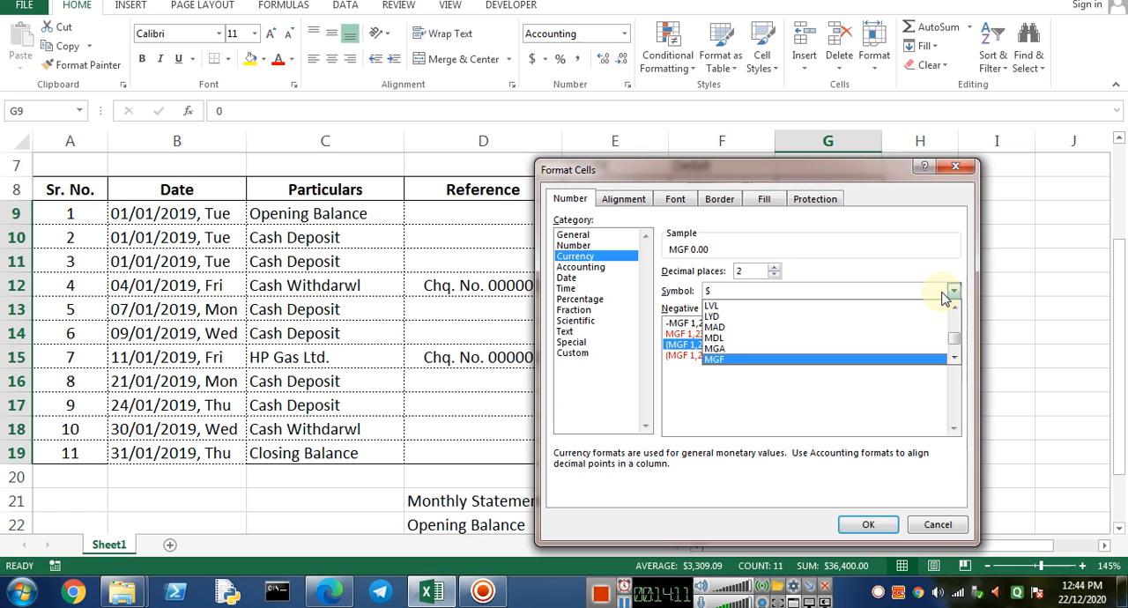
pyautogui.press('End')
pyautogui.press('Home')
pyautogui.press('End')
pyautogui.press('pageup')
pyautogui.press('pageup')
pyautogui.press('pageup')
pyautogui.press('pageup')
pyautogui.press('pageup')
pyautogui.press('pageup')
pyautogui.press('pageup')
pyautogui.press('pageup')
pyautogui.press('pageup')
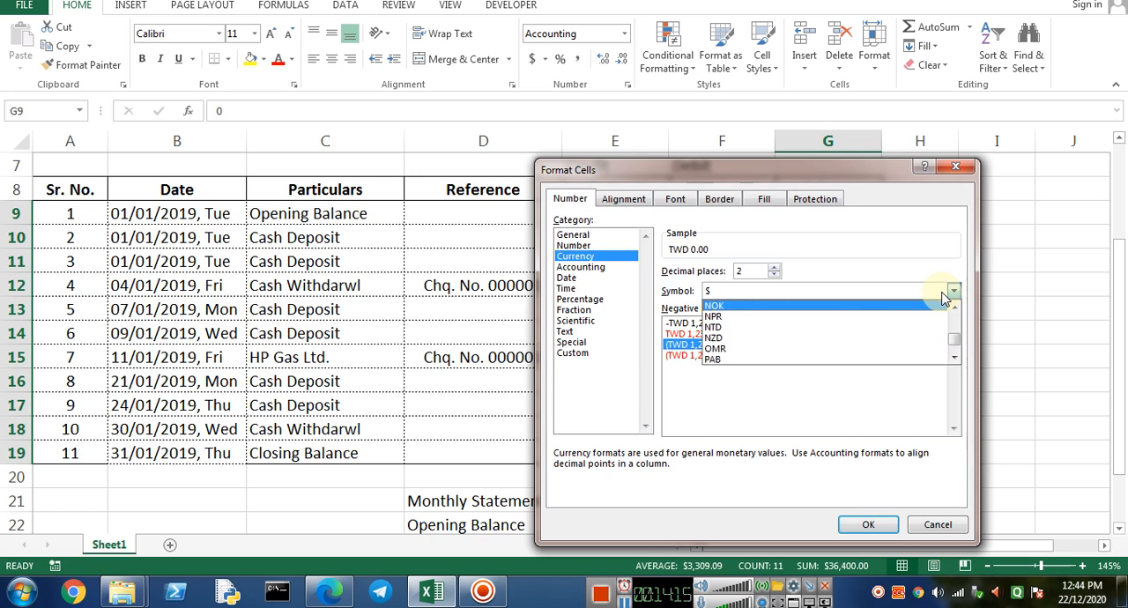
pyautogui.press('pageup')
pyautogui.press('pageup')
pyautogui.press('pageup')
pyautogui.press('pageup')
pyautogui.press('pageup')
pyautogui.press('pageup')
pyautogui.press('pageup')
pyautogui.press('pageup')
pyautogui.press('pageup')
pyautogui.press('pageup')
pyautogui.press('pageup')
pyautogui.press('pageup')
pyautogui.press('End')
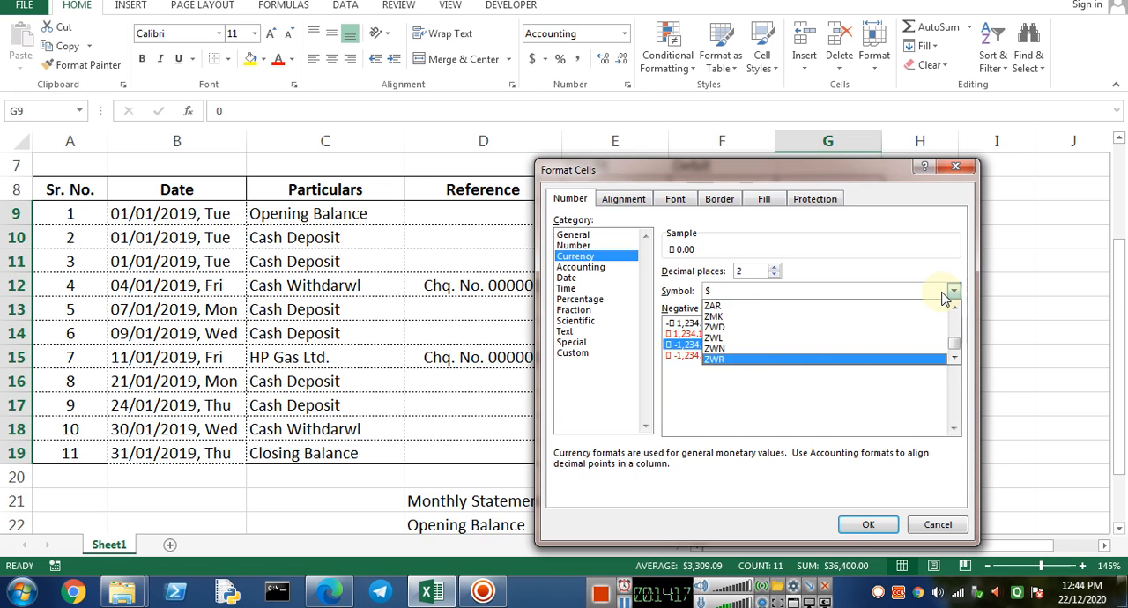
pyautogui.press('pageup')
pyautogui.press('pageup')
pyautogui.press('pageup')
pyautogui.press('pageup')
pyautogui.press('pageup')
pyautogui.press('pageup')
pyautogui.press('pageup')
pyautogui.press('pageup')
pyautogui.press('pageup')
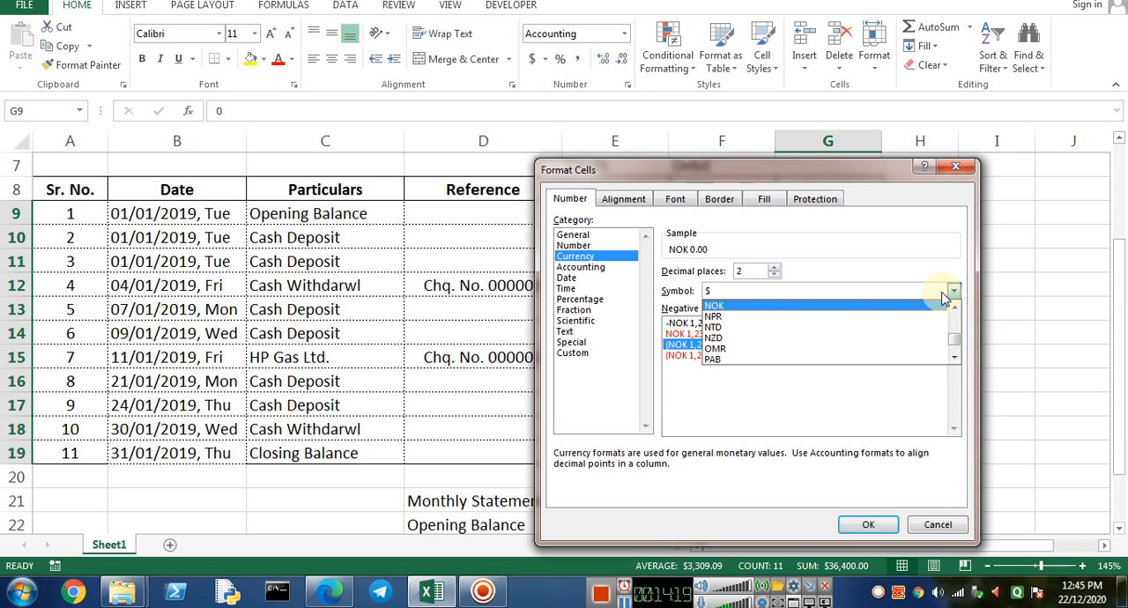
pyautogui.press('pageup')
pyautogui.press('pageup')
pyautogui.press('pageup')
pyautogui.press('pageup')
pyautogui.press('pageup')
pyautogui.press('pageup')
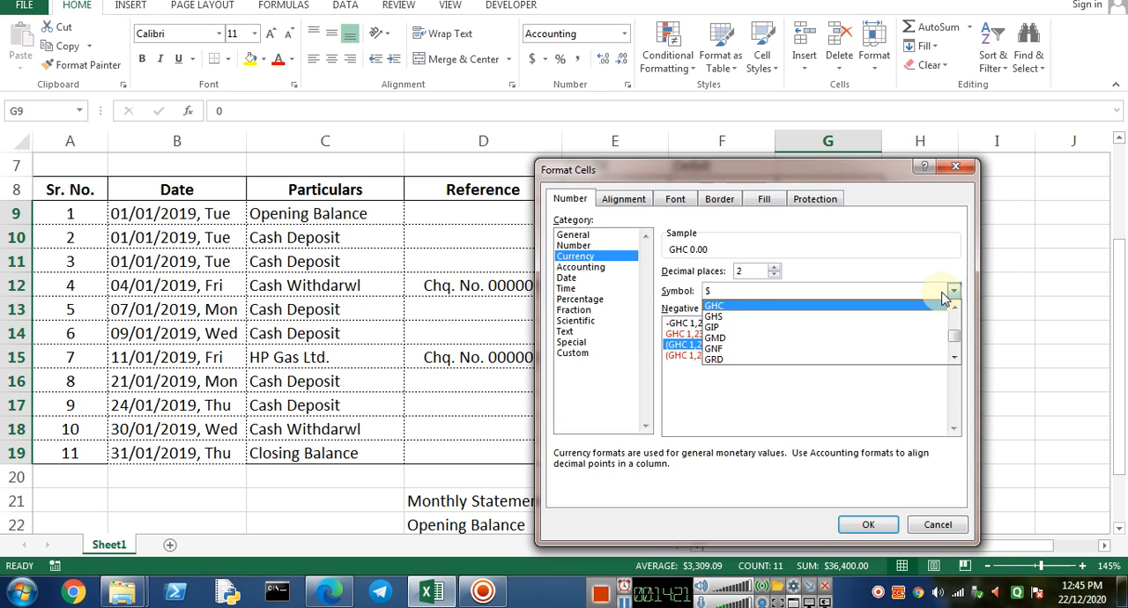
pyautogui.press('pageup')
pyautogui.press('pageup')
pyautogui.press('pageup')
pyautogui.press('pageup')
pyautogui.press('pageup')
pyautogui.press('pageup')
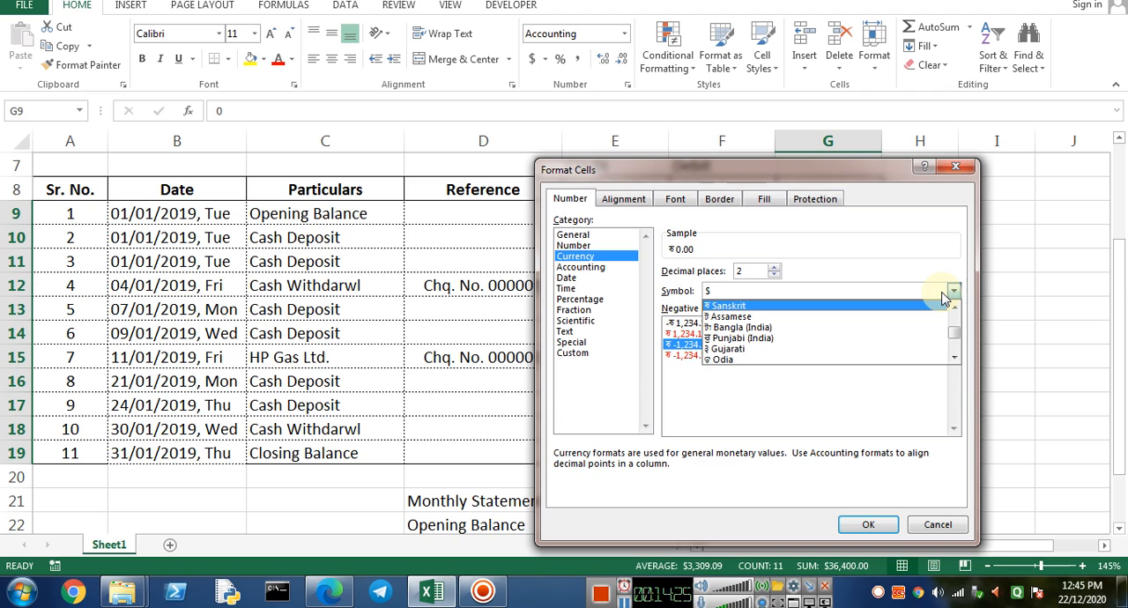
pyautogui.press('Up')
pyautogui.press('Up')
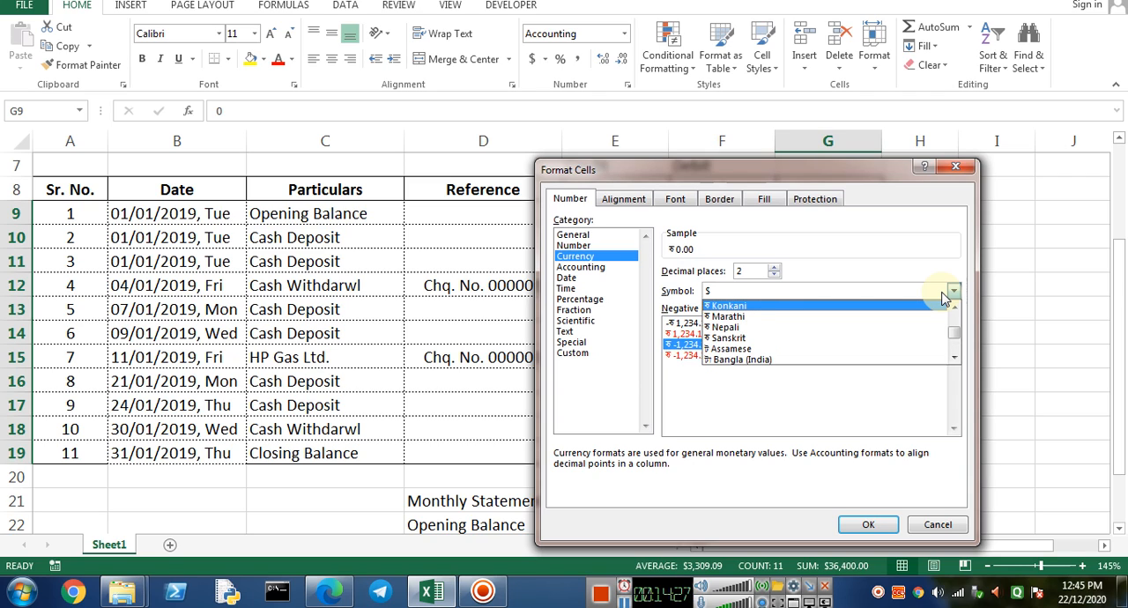
pyautogui.press('Up')
pyautogui.press('Up')
pyautogui.press('Up')
pyautogui.press('Down')
pyautogui.press('Return')
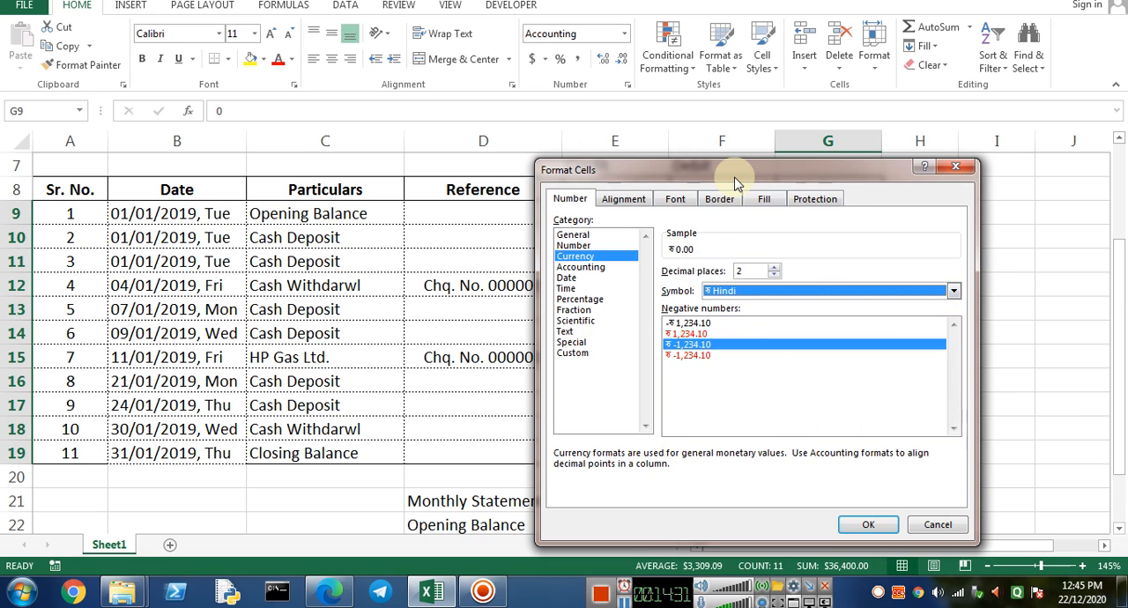
pyautogui.moveTo(737, 173); pyautogui.dragTo(849, 120)
pyautogui.click(705, 218)
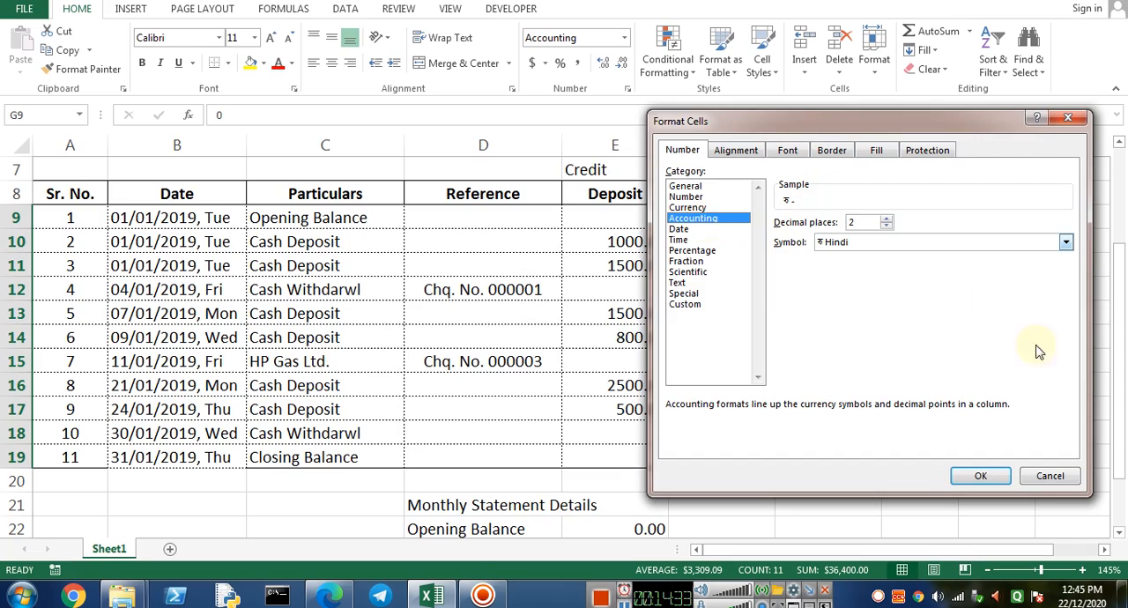
pyautogui.click(980, 475)
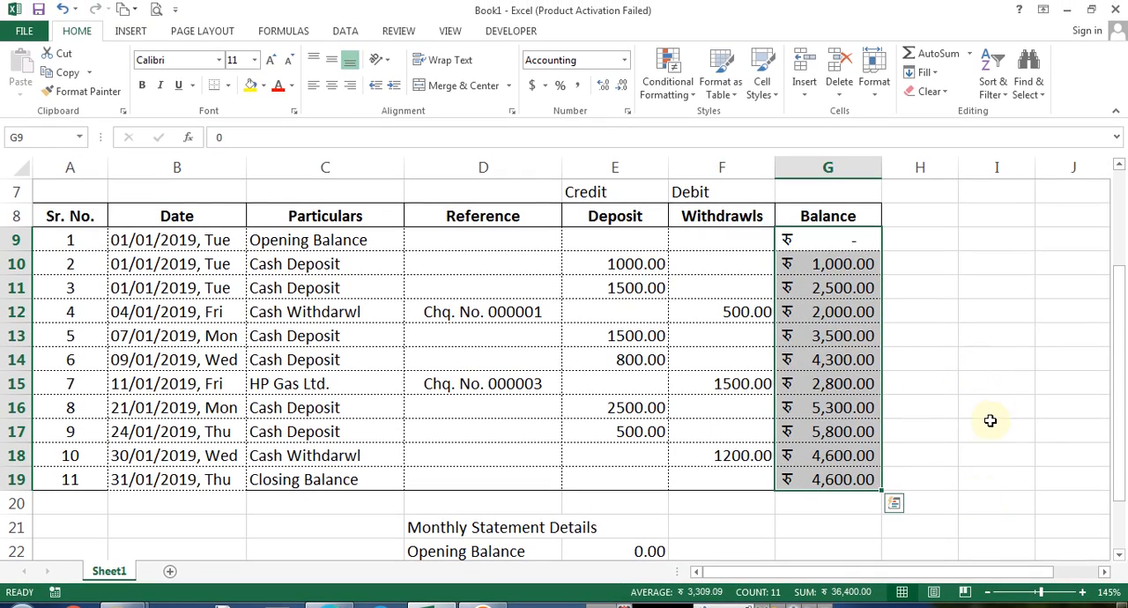
# Repeat the ₹ Accounting format on the summary value cells E22:E25
pyautogui.click(933, 294)
pyautogui.click(841, 239)
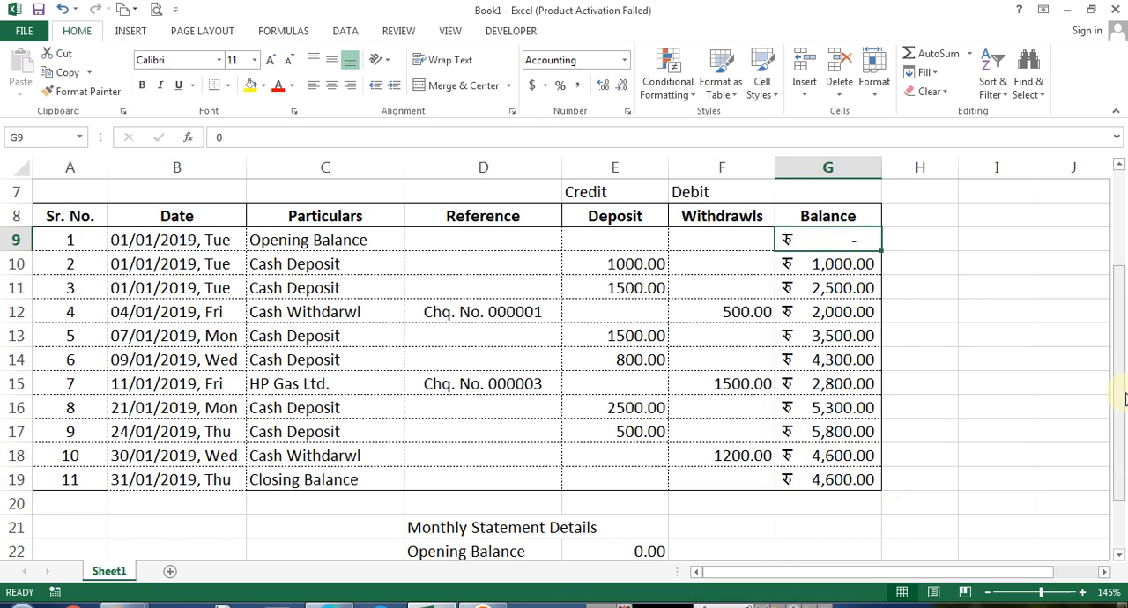
pyautogui.hotkey('ctrl', 'Down')
pyautogui.press('Left')
pyautogui.press('Down')
pyautogui.press('Down')
pyautogui.press('Down')
pyautogui.press('Left')
pyautogui.hotkey('shift', 'Down')
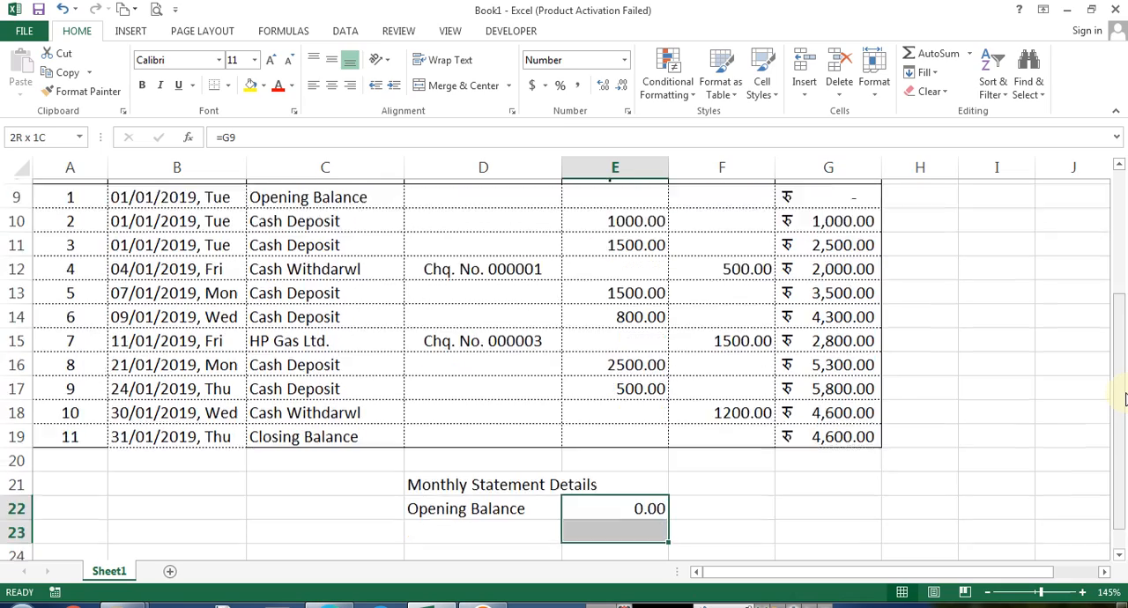
pyautogui.hotkey('shift', 'Down')
pyautogui.hotkey('shift', 'Down')
pyautogui.hotkey('shift', 'Down')
pyautogui.hotkey('shift', 'Down')
pyautogui.hotkey('ctrl', 'y')
# Label D23 Credit Amount and total the Deposit column with a SUM formula in E23
pyautogui.press('Left')
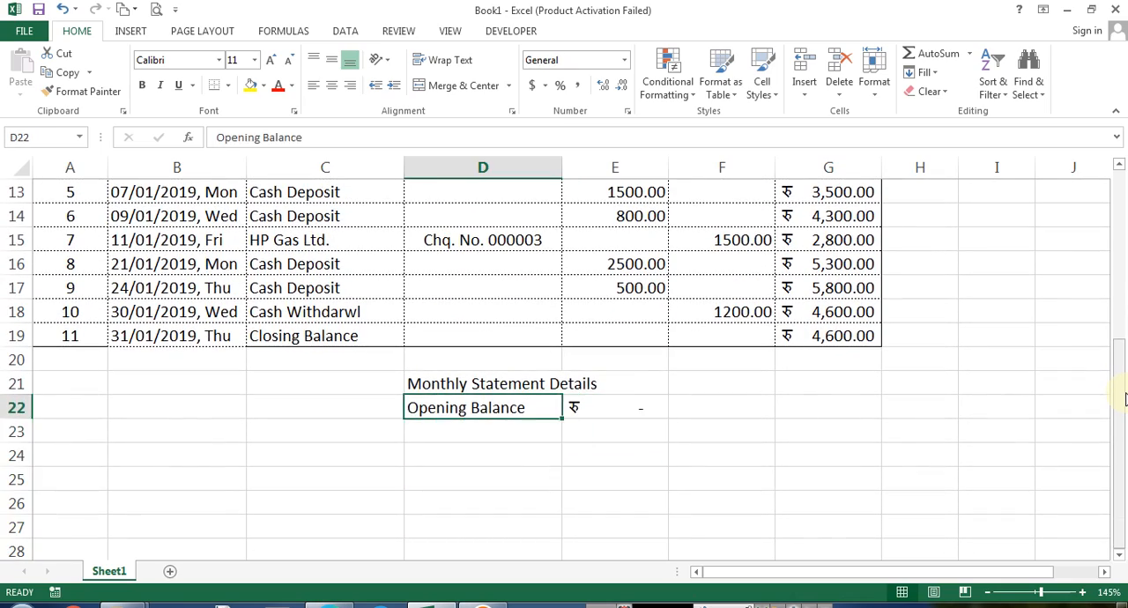
pyautogui.press('Down')
pyautogui.write('Cr')
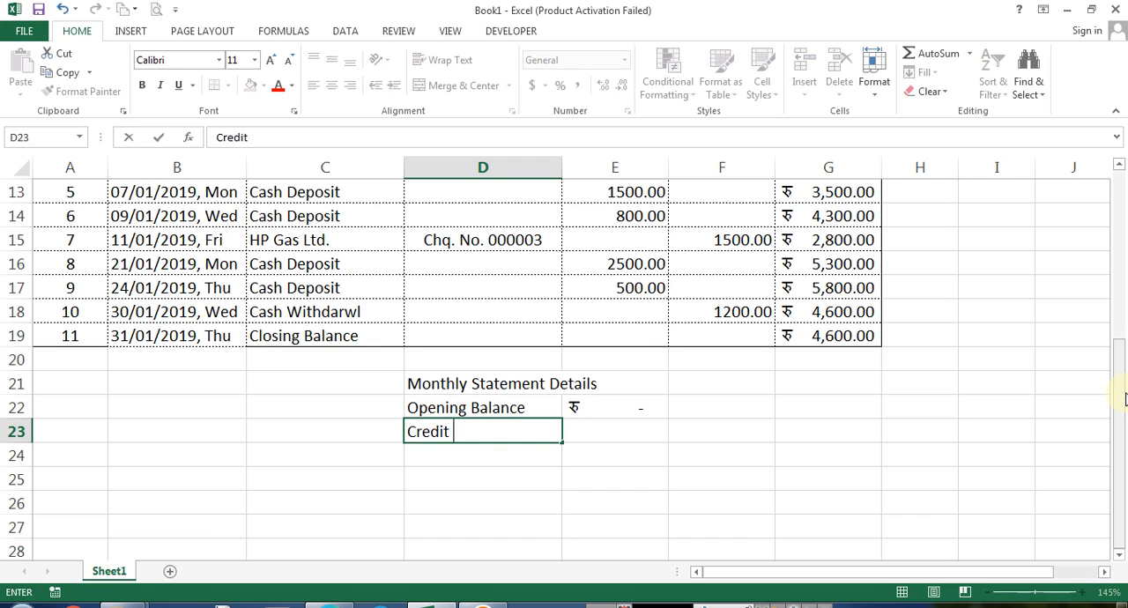
pyautogui.write('edit Amount')
pyautogui.press('Return')
pyautogui.press('Up')
pyautogui.press('Right')
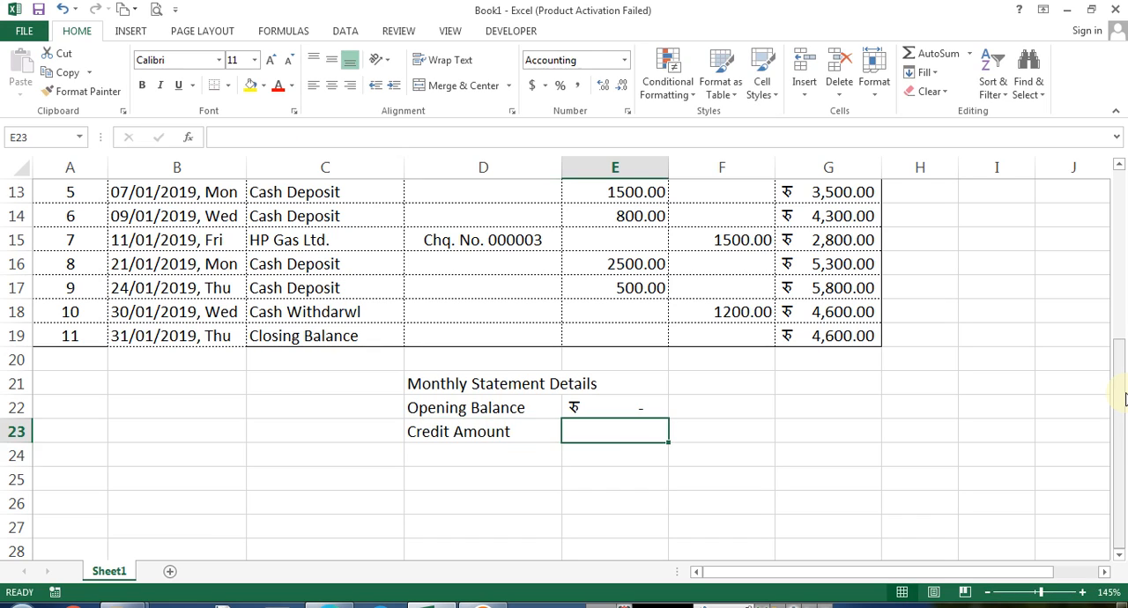
pyautogui.write('=sum(')
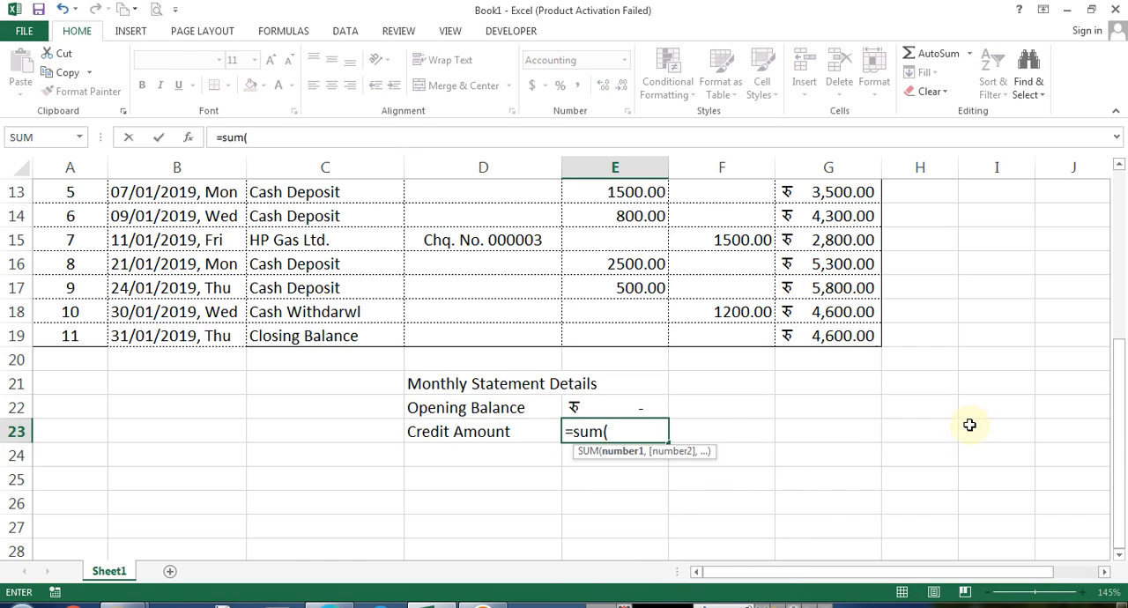
pyautogui.scroll(3, 960, 422)
pyautogui.moveTo(616, 317); pyautogui.dragTo(661, 505)
pyautogui.press('Return')
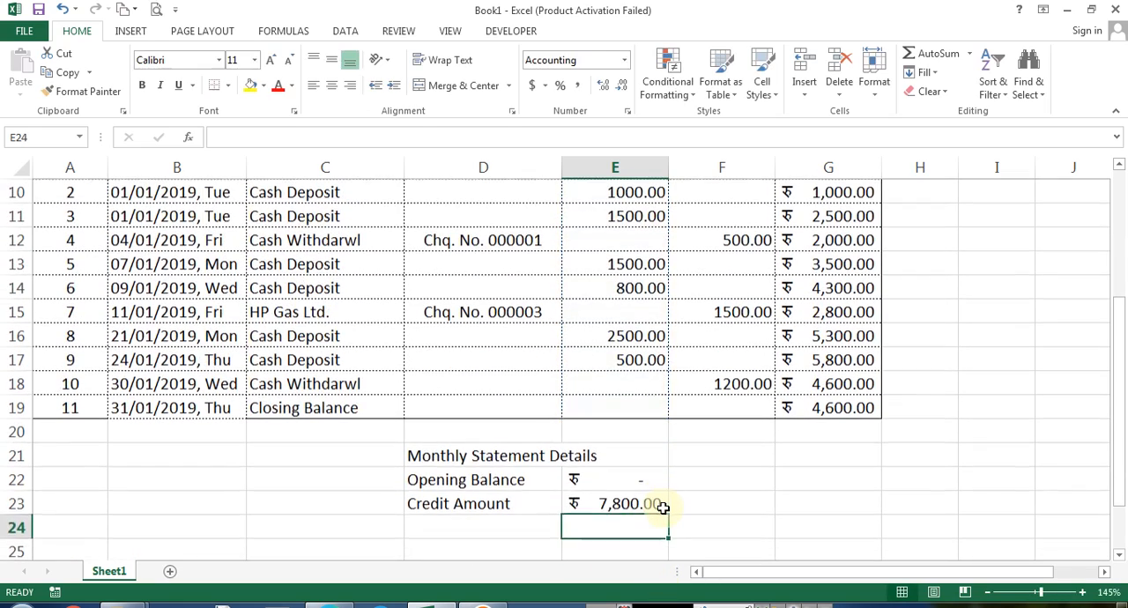
# Label D24 Debit Amount and total the Withdrawls column F9:F19 with a SUM formula in E24
pyautogui.press('Up')
pyautogui.press('Left')
pyautogui.press('Down')
pyautogui.write('De')
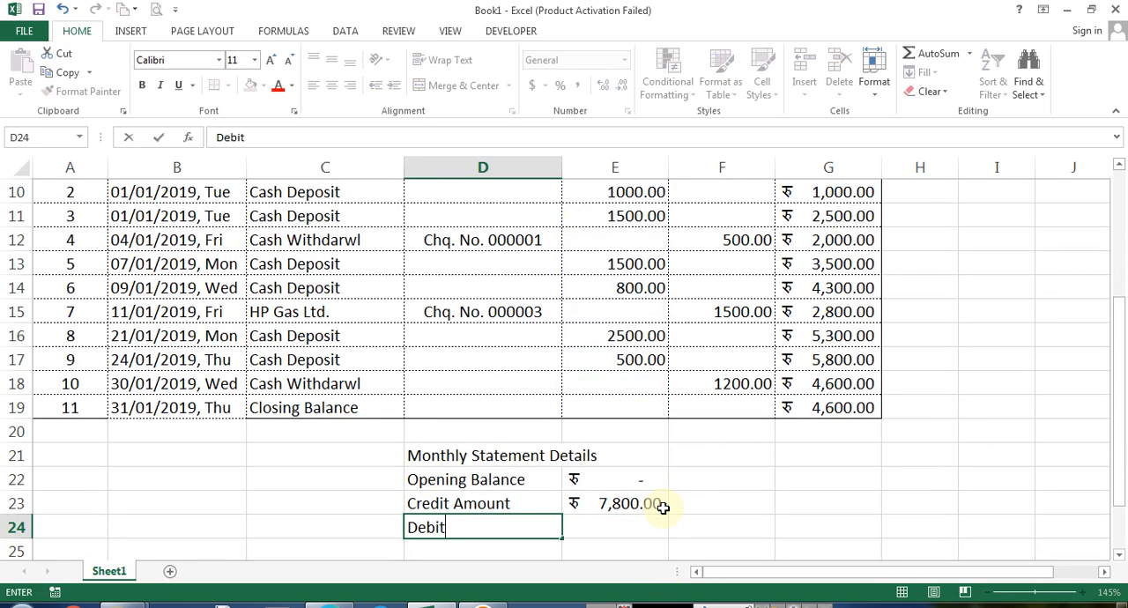
pyautogui.write('bit Amount')
pyautogui.press('Return')
pyautogui.press('Up')
pyautogui.press('Right')
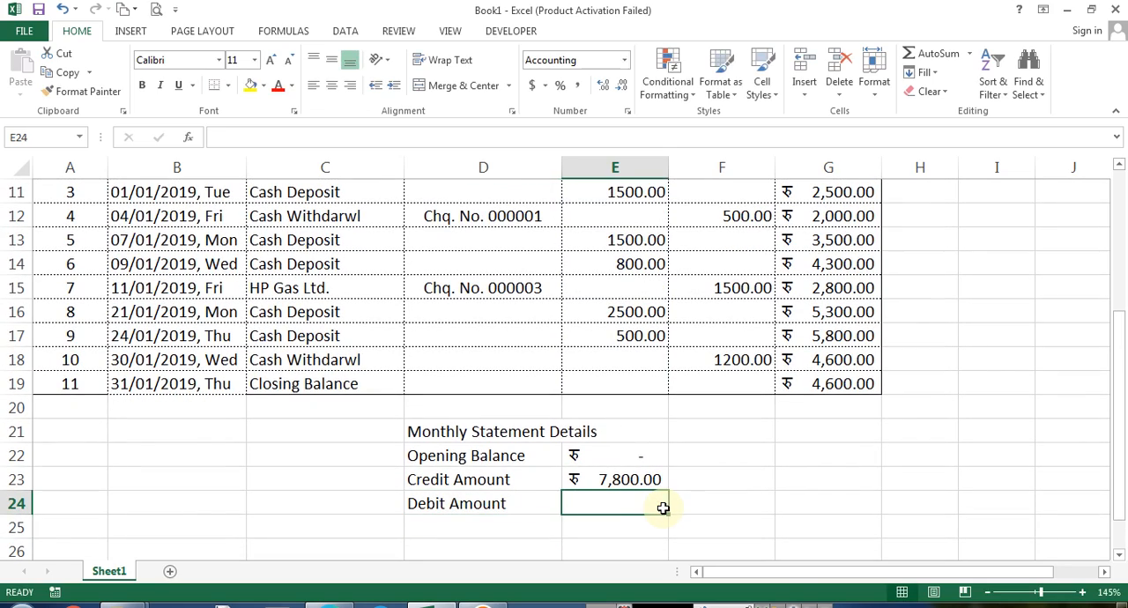
pyautogui.write('=sum(')
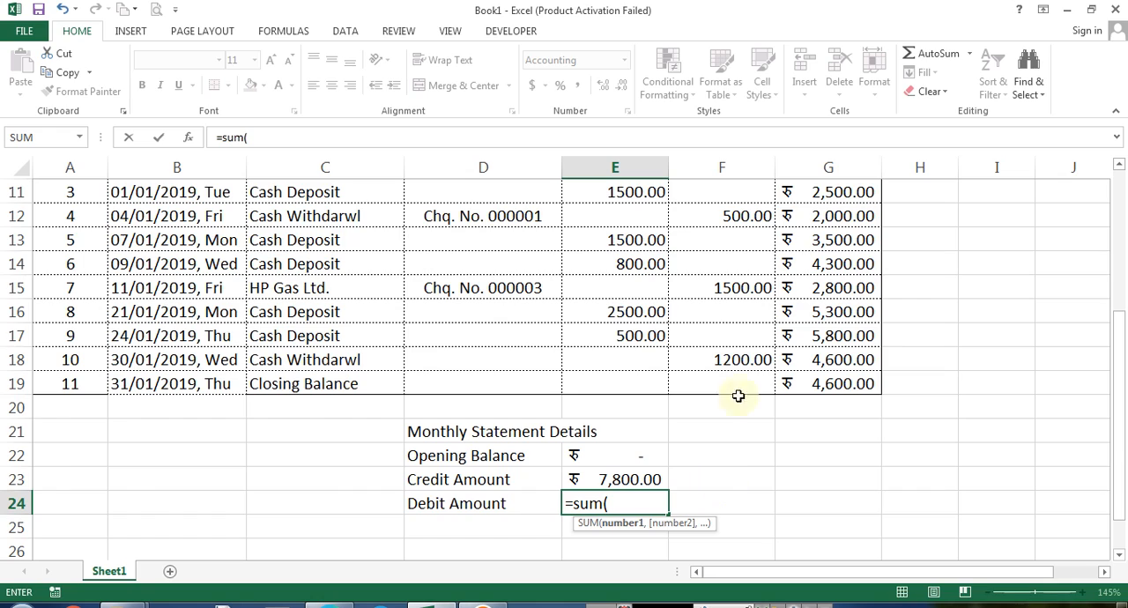
pyautogui.scroll(2, 738, 395)
pyautogui.moveTo(728, 298); pyautogui.dragTo(717, 531)
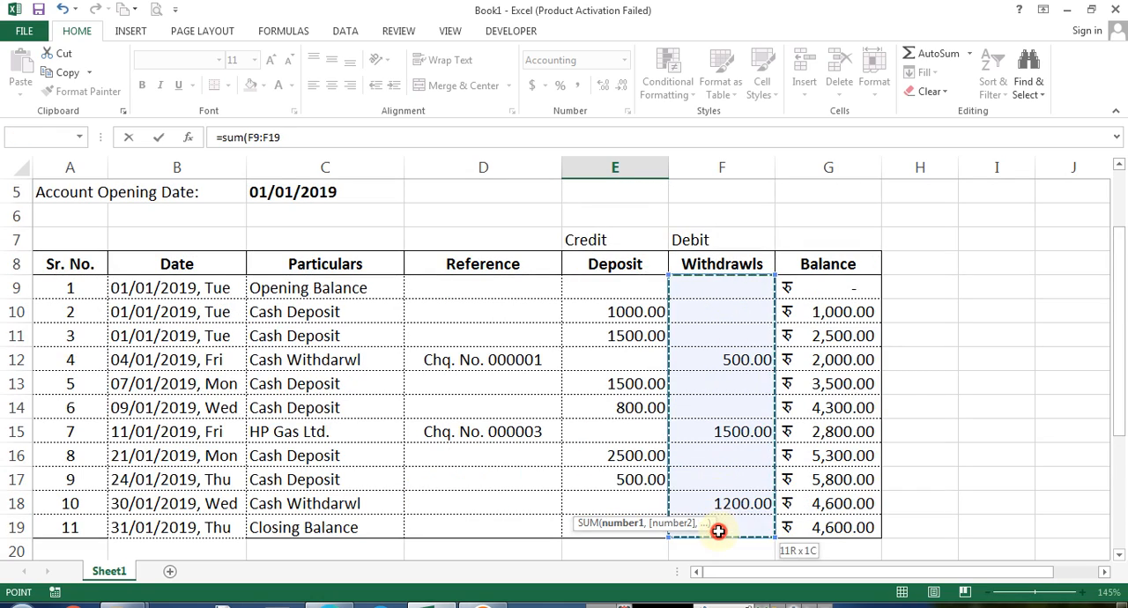
pyautogui.press('Return')
# Enter the label Closing Balance in D25
pyautogui.press('Left')
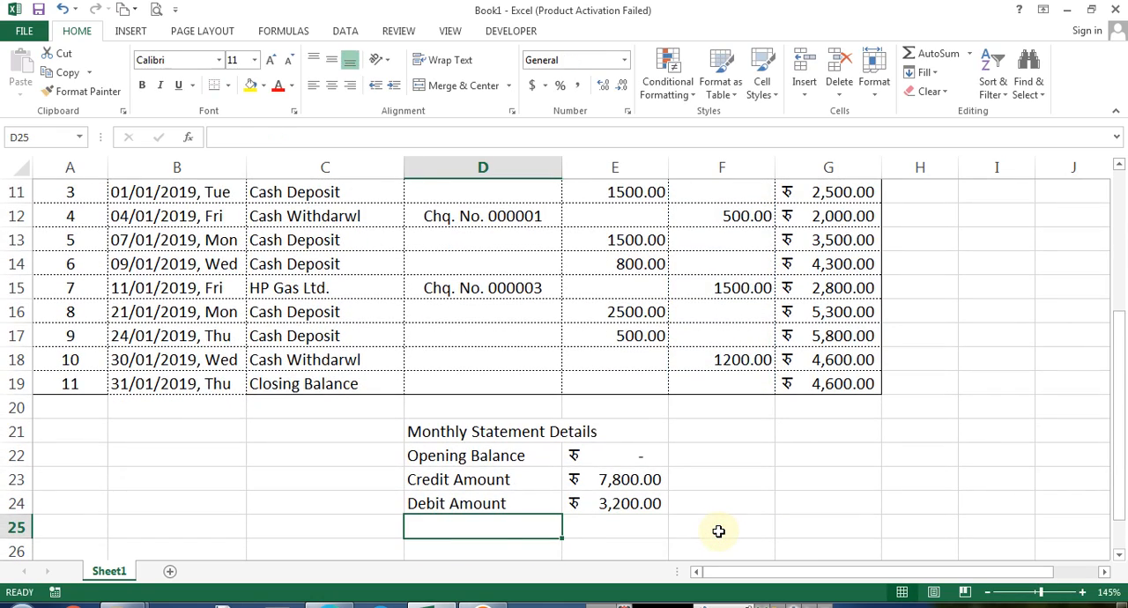
pyautogui.write('C')
pyautogui.press('BackSpace')
pyautogui.write('losing Ba')
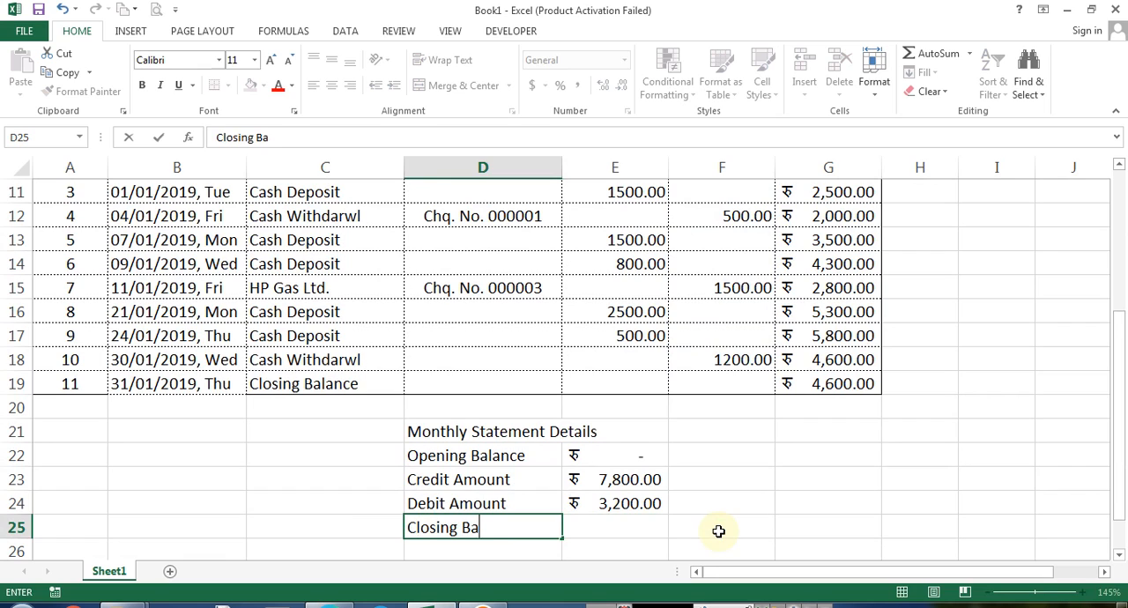
pyautogui.write('lance')
pyautogui.press('Return')
# Compute the closing balance in E25 as =E22+E23-E24 and make it bold
pyautogui.press('Up')
pyautogui.press('Right')
pyautogui.write('=')
pyautogui.press('Up')
pyautogui.press('Up')
pyautogui.press('Up')
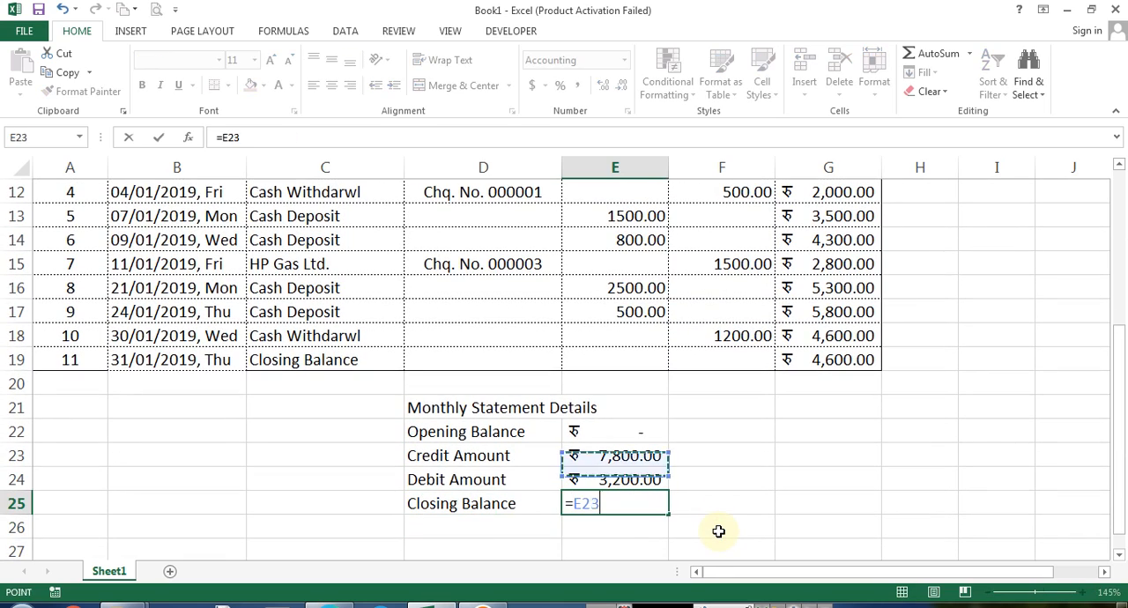
pyautogui.write('+')
pyautogui.press('Up')
pyautogui.press('Up')
pyautogui.write('-')
pyautogui.press('Up')
pyautogui.press('Return')
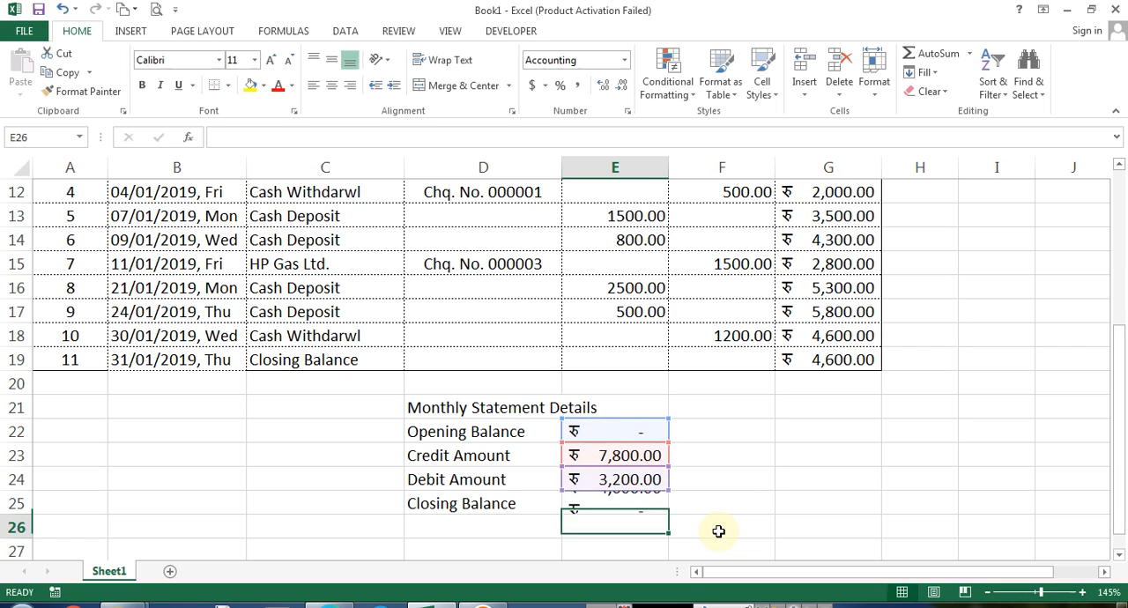
pyautogui.press('Up')
pyautogui.hotkey('ctrl', 'b')
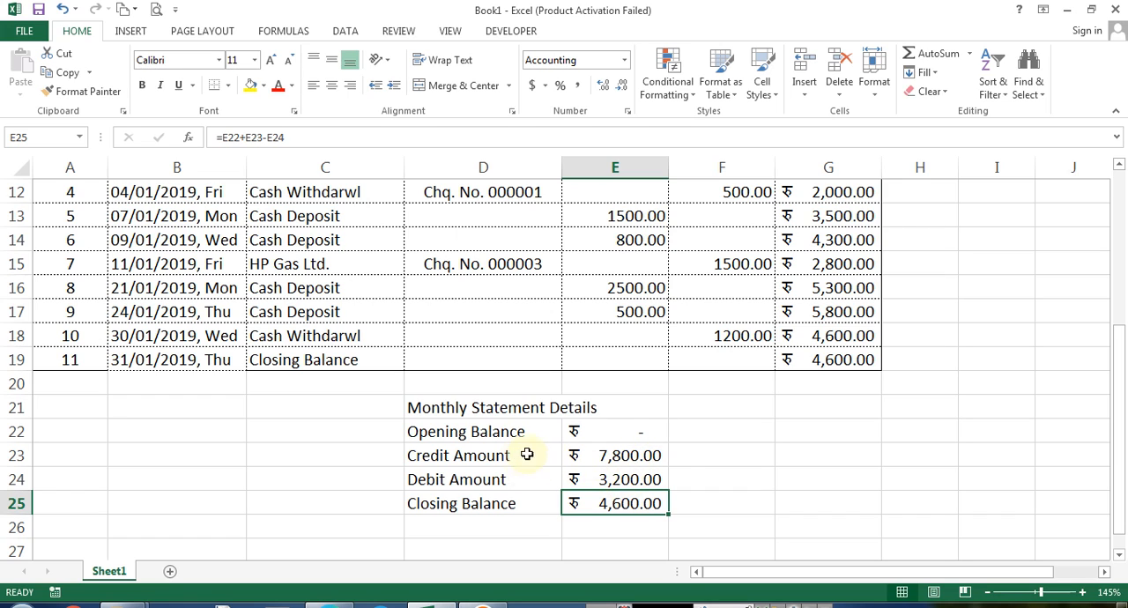
# Move the summary labels from D22:D25 one column left to C22:C25
pyautogui.click(467, 463)
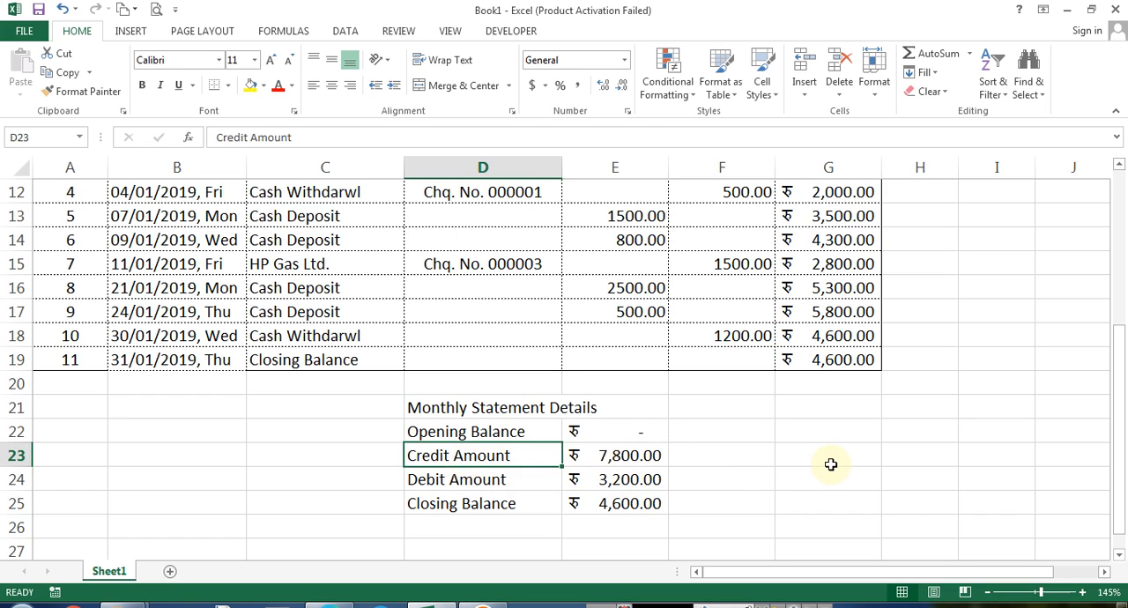
pyautogui.press('Up')
pyautogui.hotkey('shift', 'Down')
pyautogui.hotkey('shift', 'Down')
pyautogui.hotkey('shift', 'Down')
pyautogui.hotkey('ctrl', 'x')
pyautogui.press('Left')
pyautogui.hotkey('ctrl', 'v')
# Enter a bold Transactions heading in D22
pyautogui.press('Right')
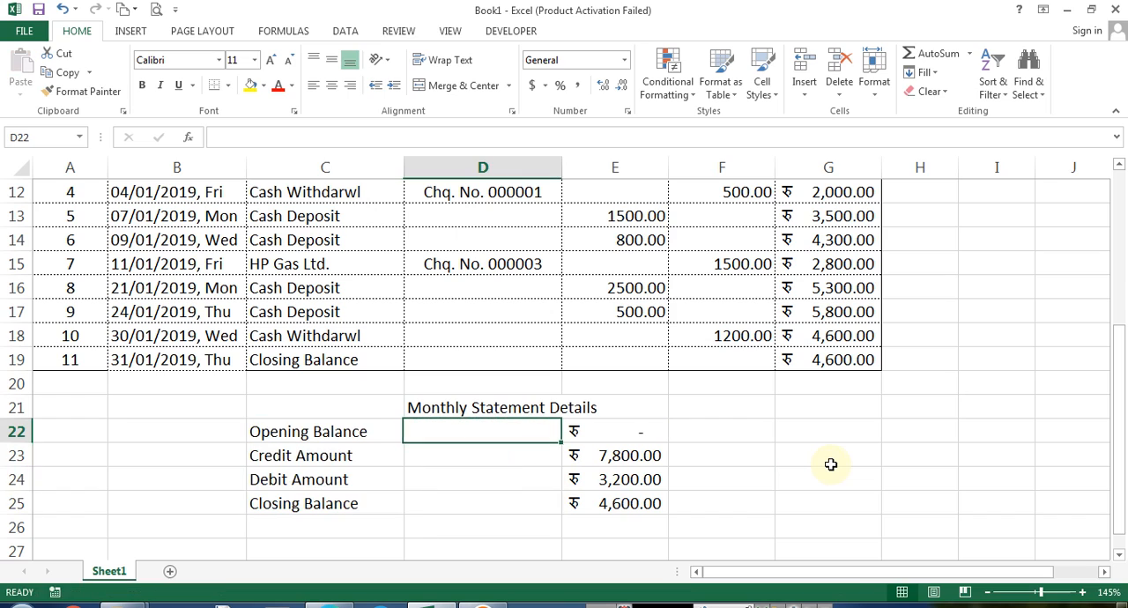
pyautogui.write('TGr')
pyautogui.press('Escape')
pyautogui.write('Trans')
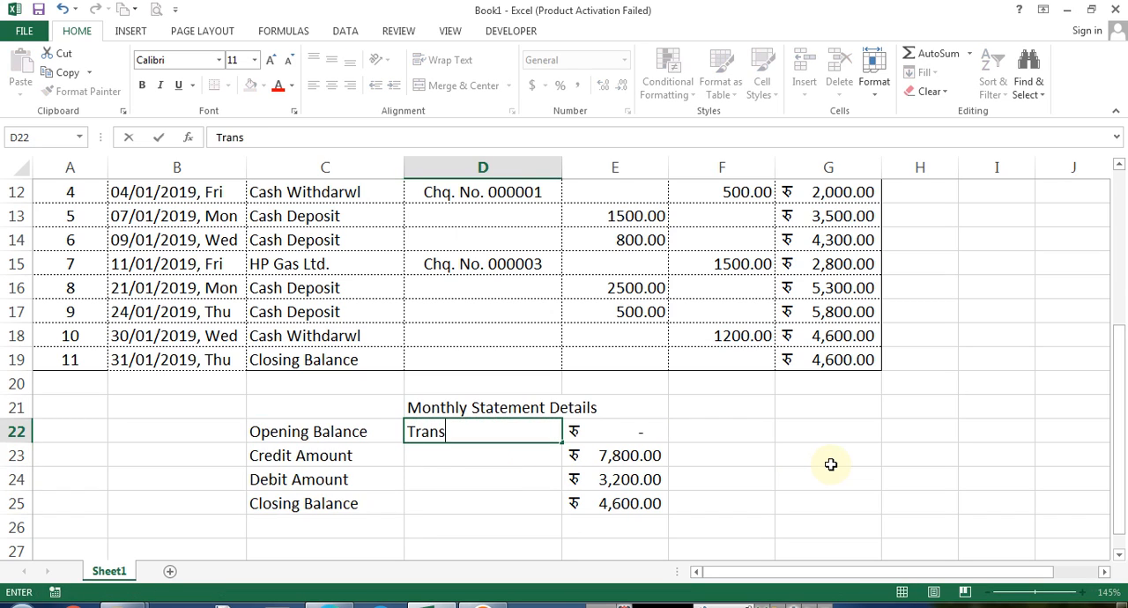
pyautogui.write('actions')
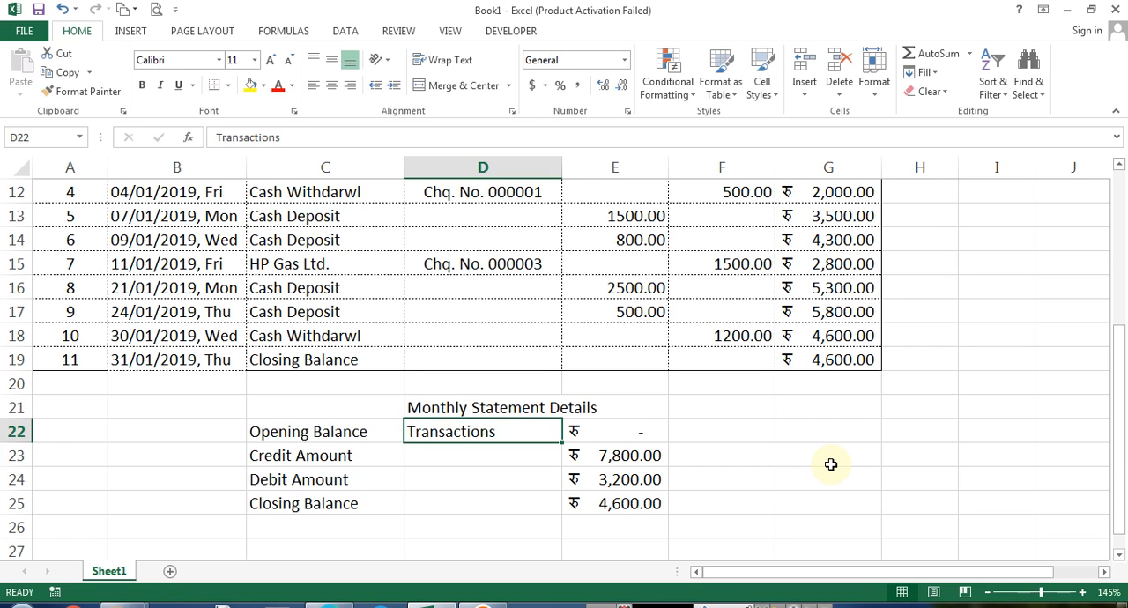
pyautogui.hotkey('ctrl', 'b')
pyautogui.press('Return')
# Count the credit transactions in D23 with =COUNT(E9:E19)
pyautogui.write('=count')
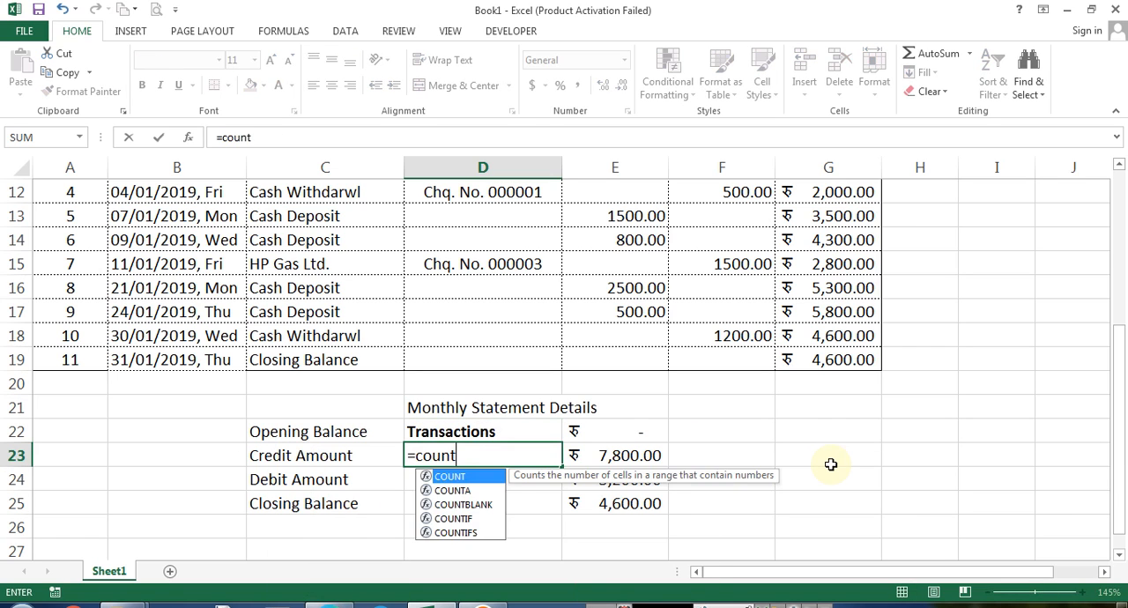
pyautogui.press('Tab')
pyautogui.scroll(4, 831, 464)
pyautogui.scroll(-1, 650, 391)
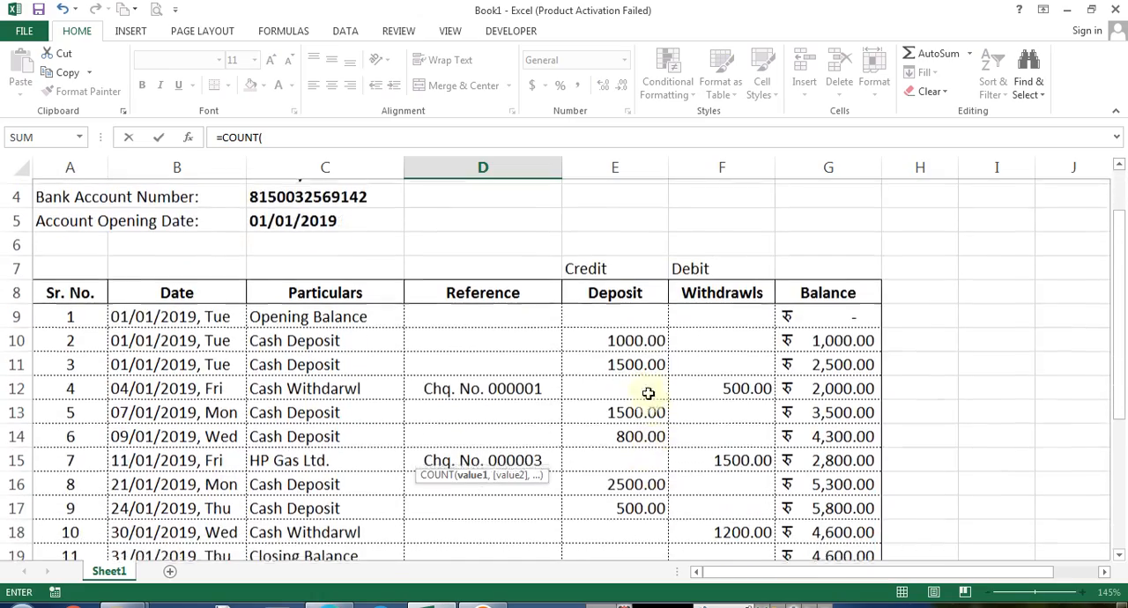
pyautogui.moveTo(622, 312); pyautogui.dragTo(649, 463)
pyautogui.press('Return')
# Count the debit transactions in D24 with =COUNT(F9:F19)
pyautogui.press('Up')
pyautogui.press('Down')
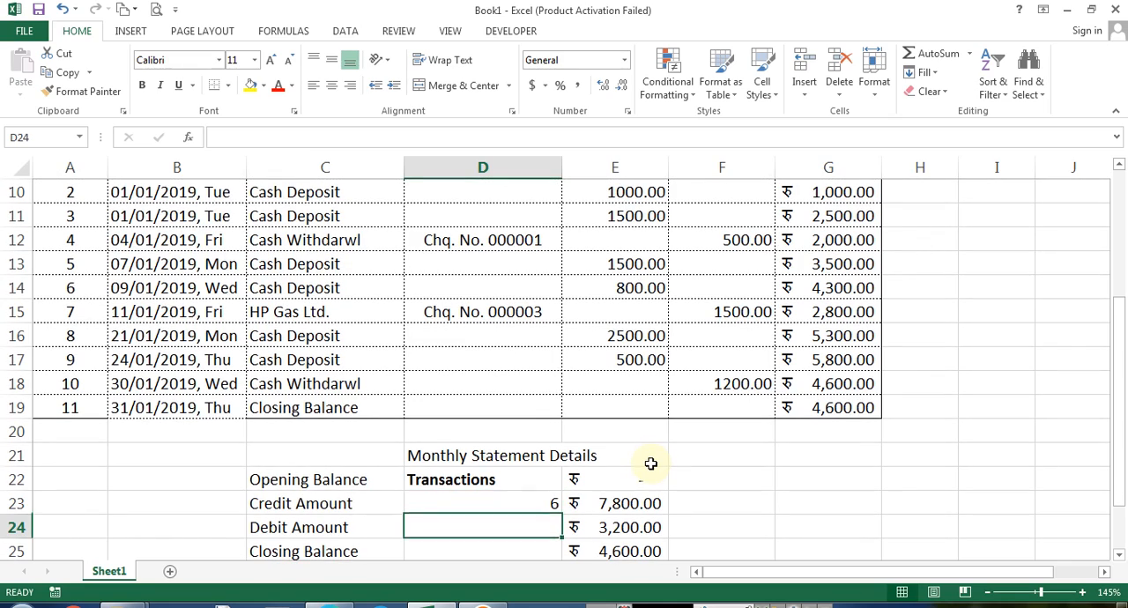
pyautogui.write('=count(')
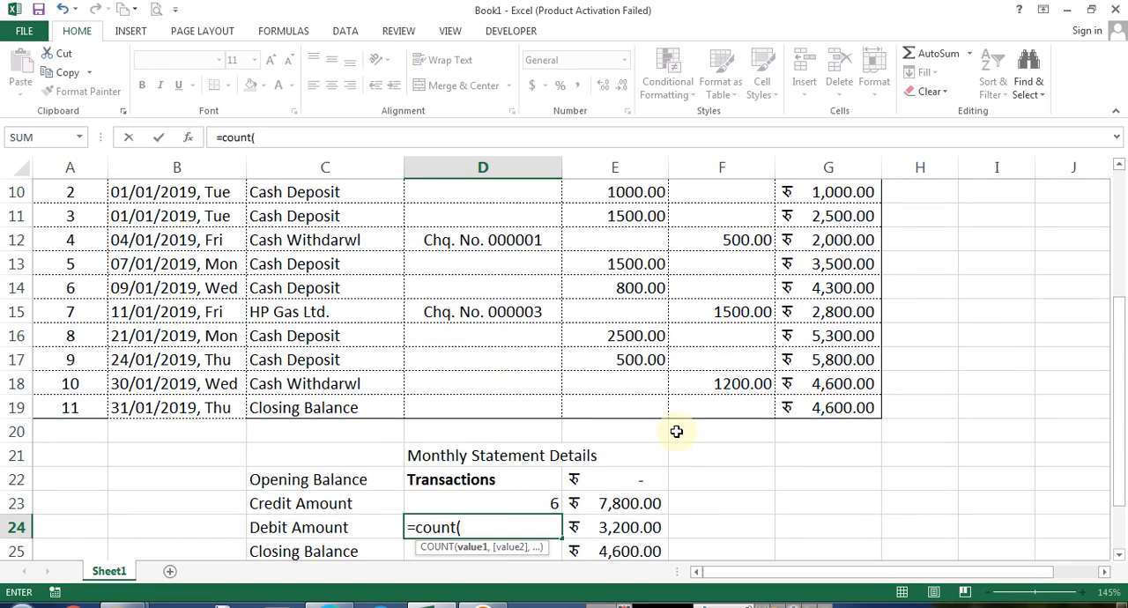
pyautogui.scroll(1, 675, 431)
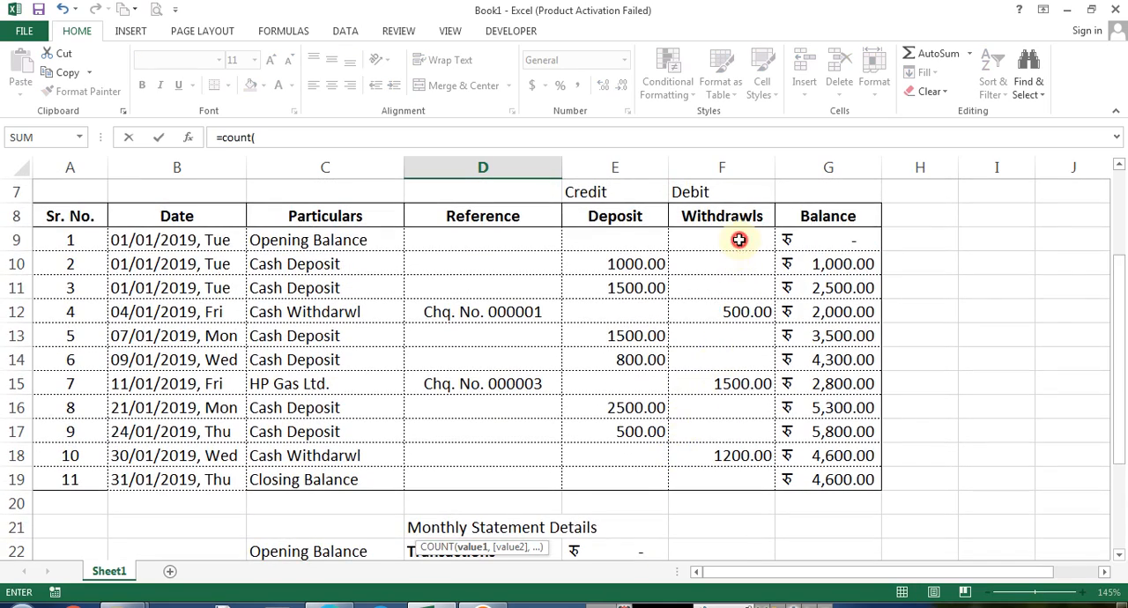
pyautogui.moveTo(738, 240); pyautogui.dragTo(730, 470)
pyautogui.press('Return')
pyautogui.press('Up')
pyautogui.press('Up')
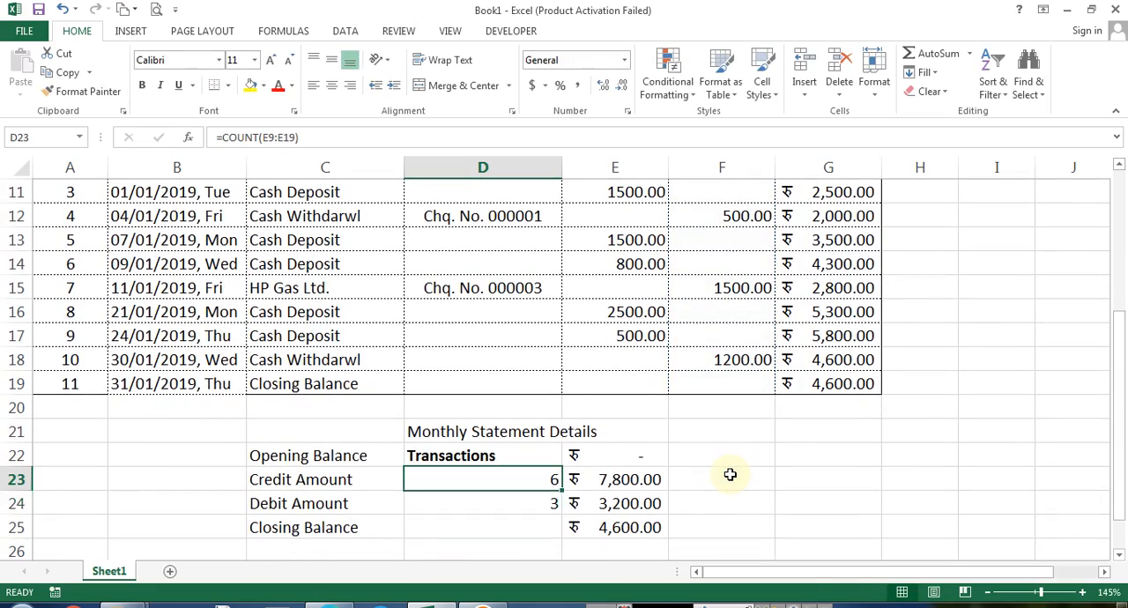
# Center the transaction counts in D23:D24
pyautogui.hotkey('shift', 'Down')
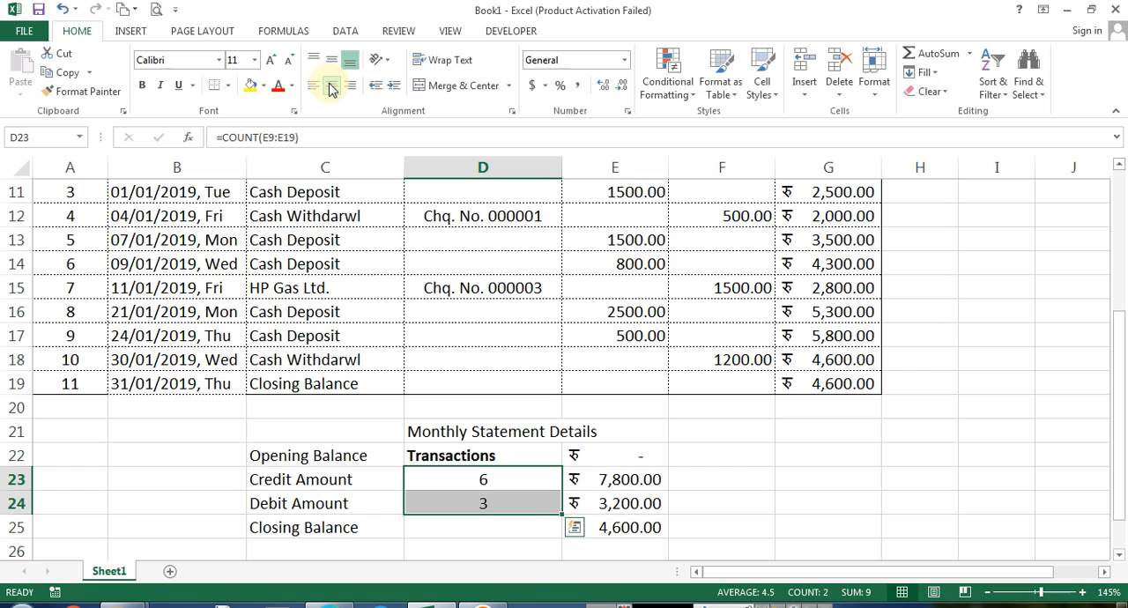
pyautogui.press('Down')
pyautogui.press('Up')
pyautogui.press('Up')
pyautogui.press('Left')
pyautogui.hotkey('shift', 'Right')
pyautogui.hotkey('shift', 'Right')
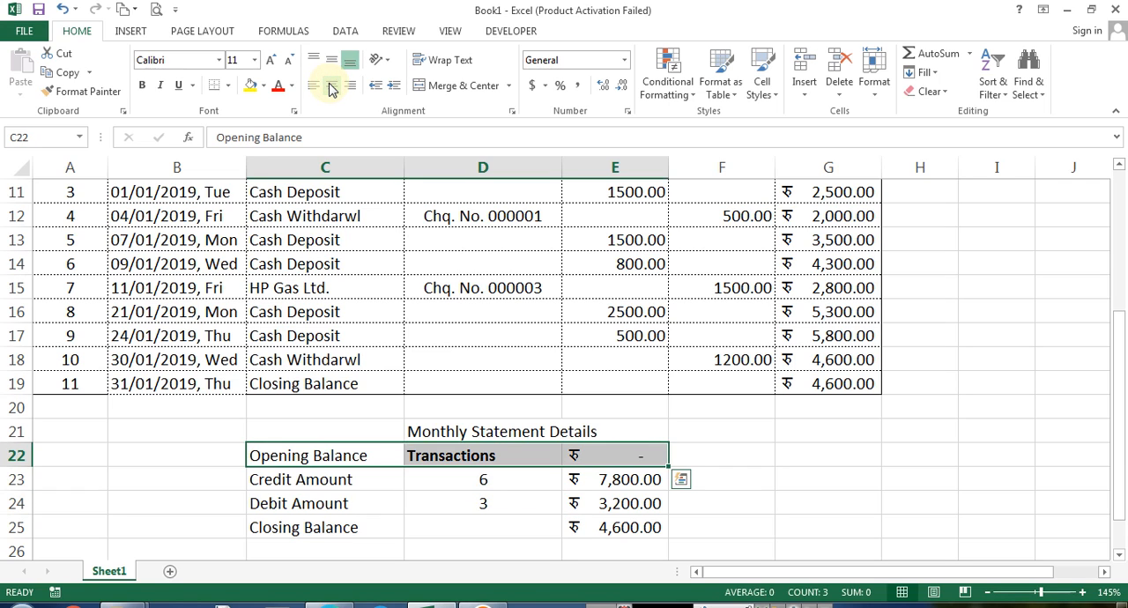
pyautogui.press('Left')
pyautogui.press('Right')
pyautogui.press('Right')
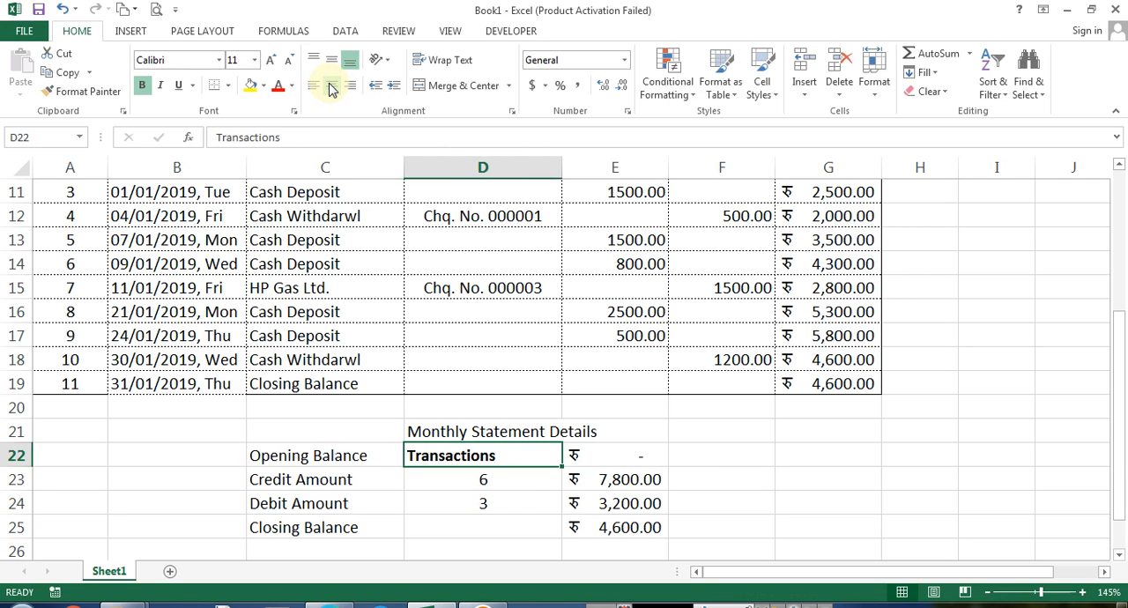
# Rearrange the summary so the Monthly Statement Details heading sits in C21 above a new header row with Transactions in D22
pyautogui.press('Up')
pyautogui.hotkey('ctrl', 'x')
pyautogui.press('Left')
pyautogui.press('Return')
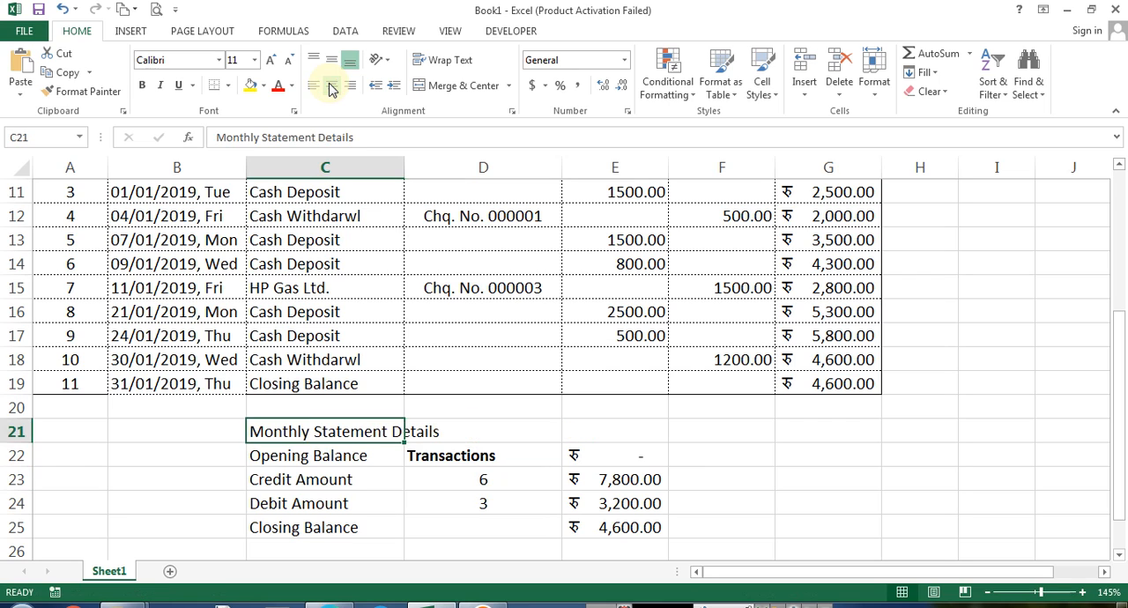
pyautogui.press('Down')
pyautogui.press('Right')
pyautogui.hotkey('ctrl', 'x')
pyautogui.press('Up')
pyautogui.press('Return')
pyautogui.press('Left')
pyautogui.hotkey('ctrl', 'x')
pyautogui.press('Up')
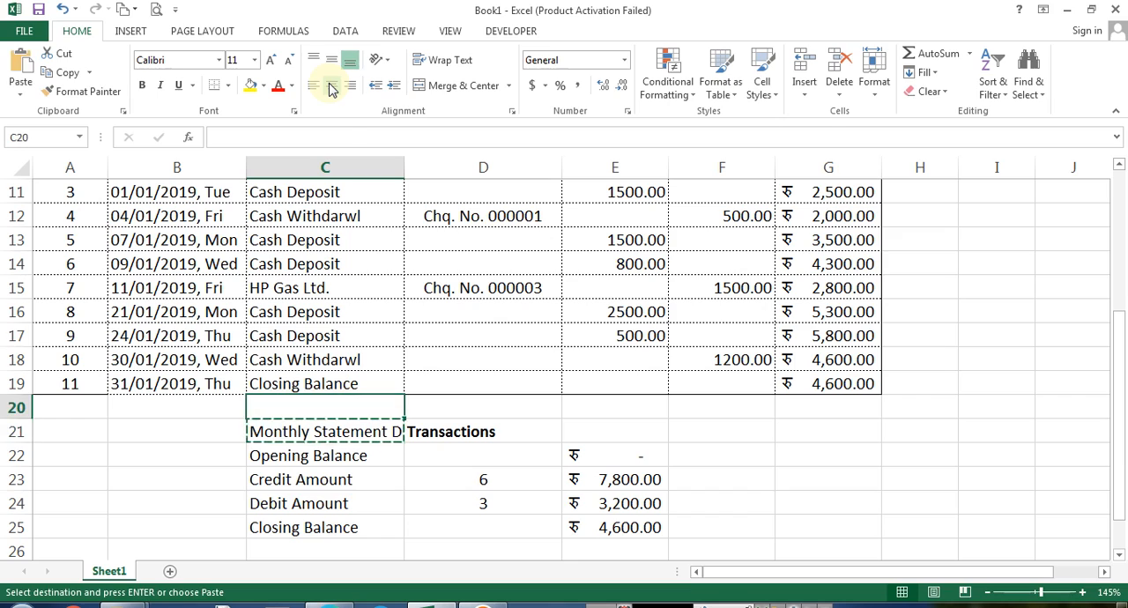
pyautogui.press('Down')
pyautogui.press('Escape')
pyautogui.hotkey('ctrl', 'shift', '+')
pyautogui.press('Down')
pyautogui.press('Return')
pyautogui.press('Down')
pyautogui.hotkey('ctrl', 'x')
pyautogui.press('Up')
pyautogui.press('Return')
pyautogui.press('Down')
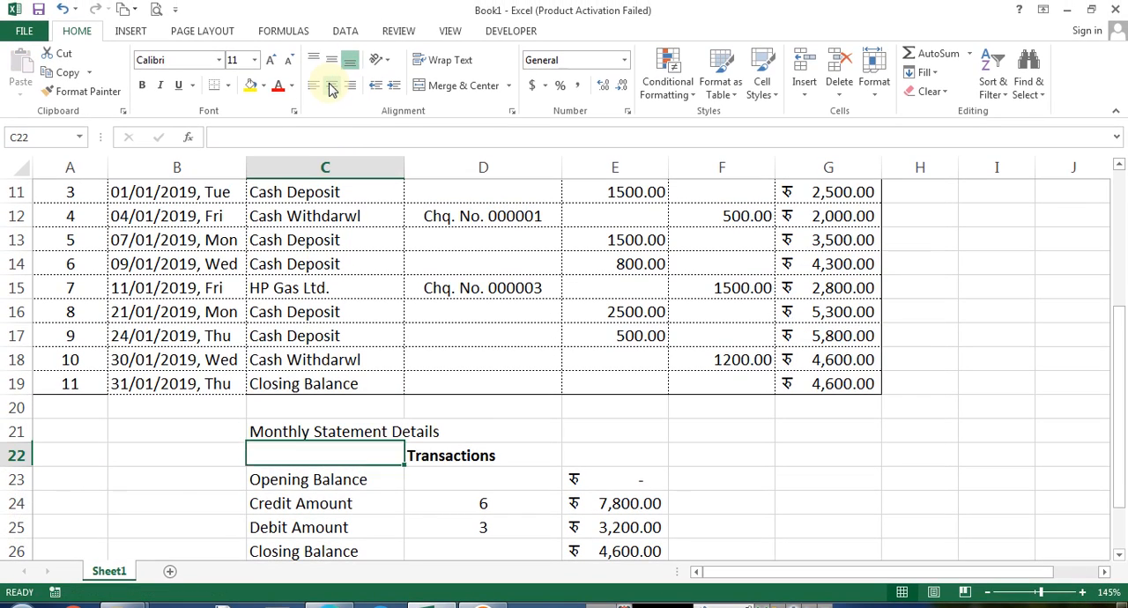
# Enter a bold Particulars header in C22
pyautogui.press('Right')
pyautogui.press('Left')
pyautogui.write('P')
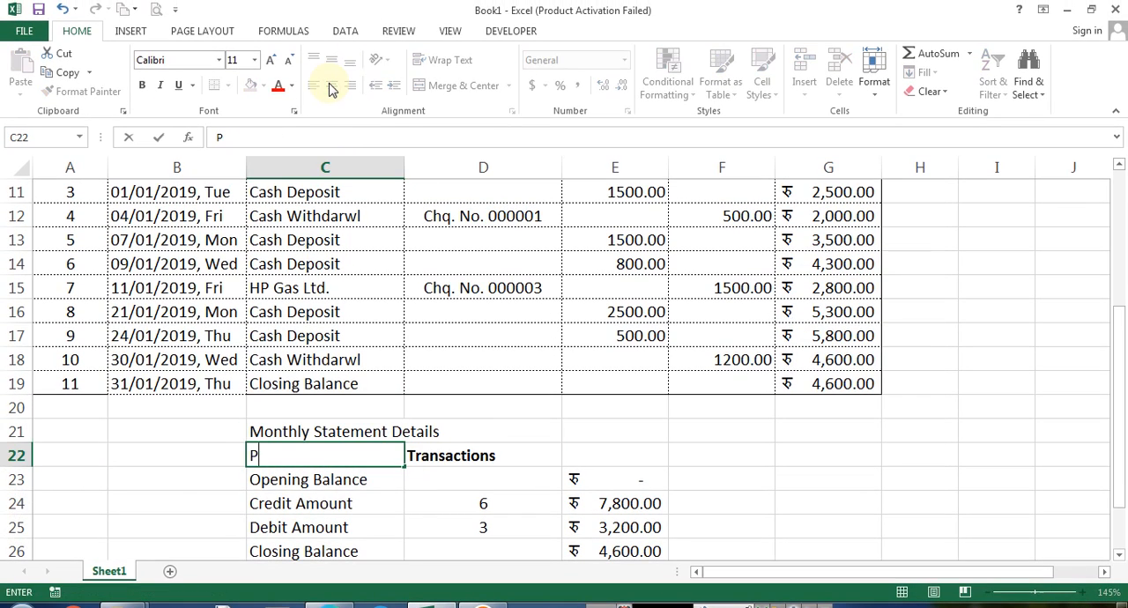
pyautogui.write('ar')
pyautogui.press('Escape')
pyautogui.write('Particulars')
pyautogui.press('Return')
pyautogui.press('Up')
pyautogui.hotkey('ctrl', 'b')
# Enter the header Amount in E22
pyautogui.press('Right')
pyautogui.press('Right')
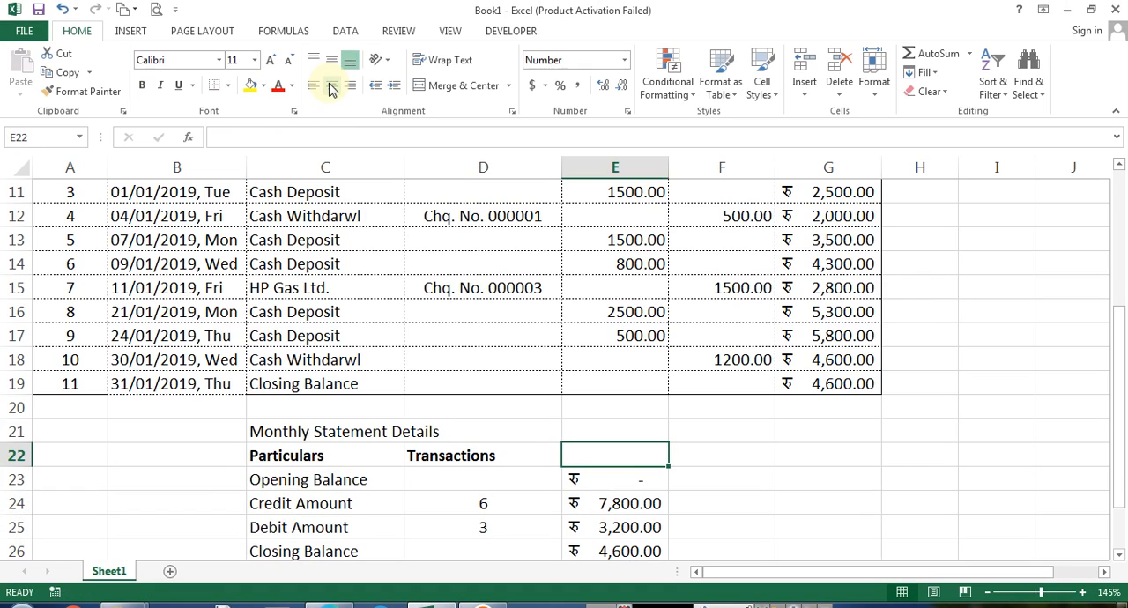
pyautogui.hotkey('ctrl', 'r')
pyautogui.write('Am')
pyautogui.press('Return')
pyautogui.press('Up')
pyautogui.press('Left')
pyautogui.press('Left')
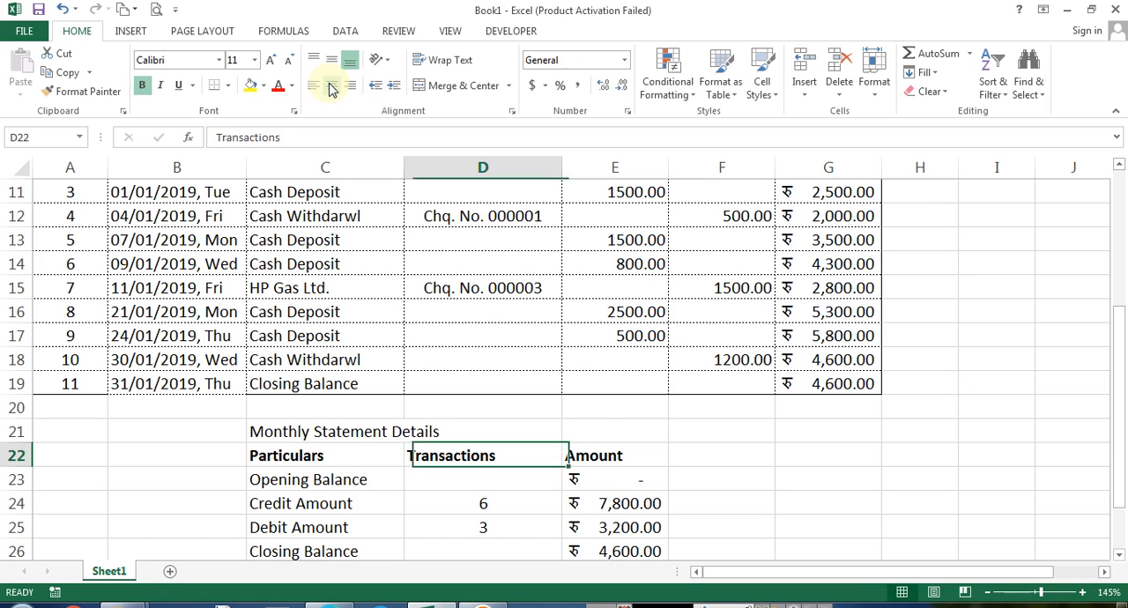
# Center the Particulars, Transactions and Amount headers in C22:E22
pyautogui.hotkey('shift', 'Right')
pyautogui.hotkey('ctrl', '1')
pyautogui.press('Right')
pyautogui.press('Tab')
pyautogui.press('Down')
pyautogui.press('Down')
pyautogui.press('Down')
pyautogui.press('Return')
pyautogui.press('Return')
pyautogui.press('Right')
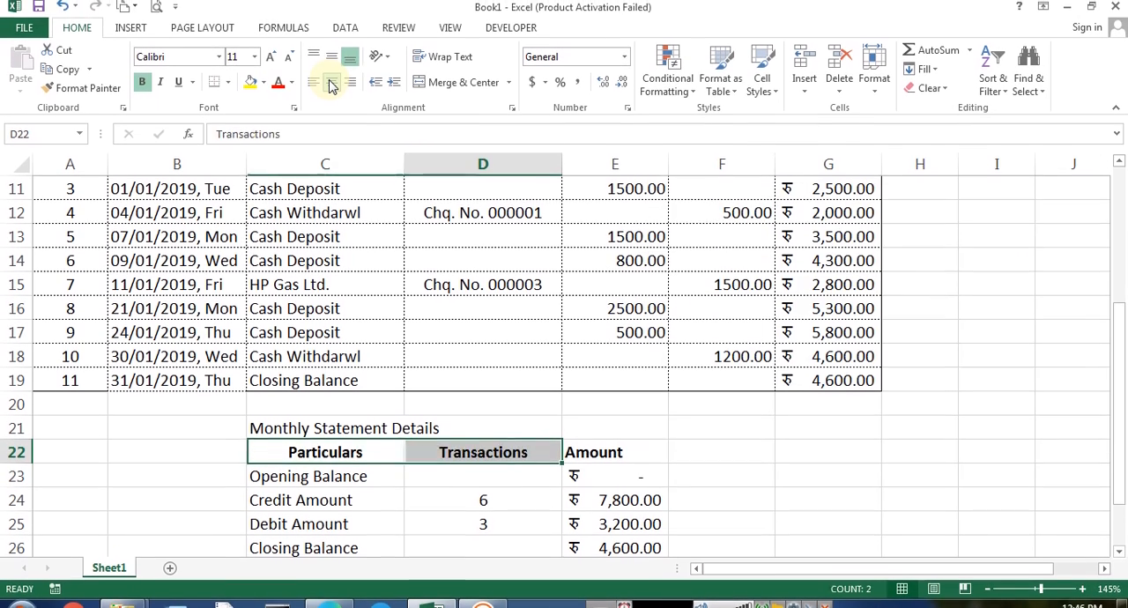
pyautogui.press('Right')
pyautogui.click(331, 65)
# Apply borders to the summary table C22:E26
pyautogui.press('Left')
pyautogui.press('Left')
pyautogui.hotkey('shift', 'Right')
pyautogui.hotkey('shift', 'Right')
pyautogui.hotkey('shift', 'Down')
pyautogui.hotkey('shift', 'Down')
pyautogui.hotkey('shift', 'Down')
pyautogui.hotkey('shift', 'Down')
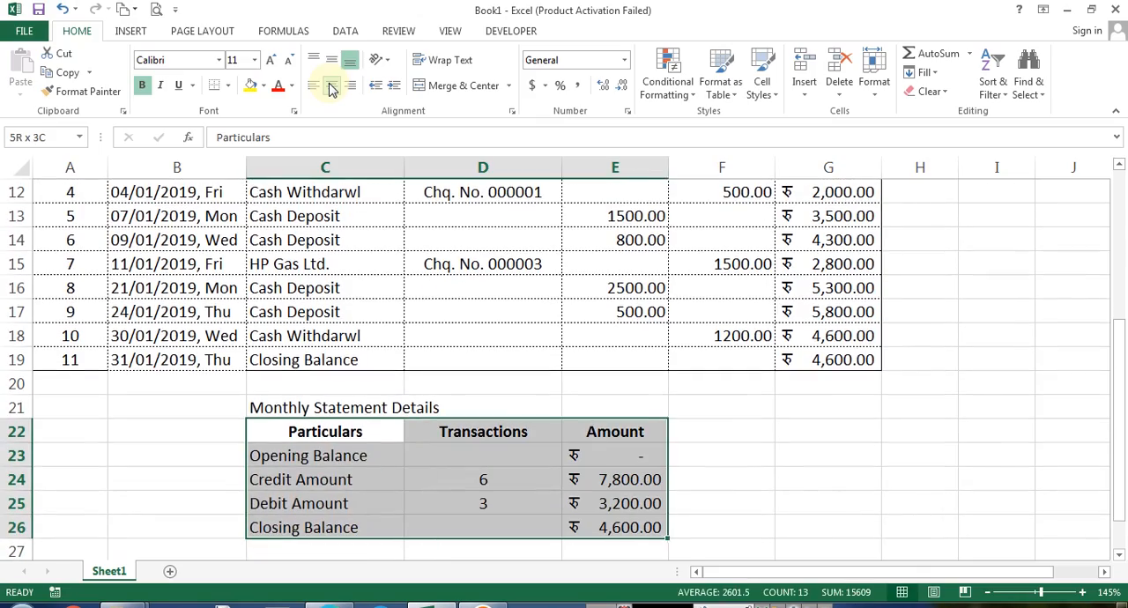
pyautogui.hotkey('ctrl', '1')
pyautogui.hotkey('ctrl', 'Tab')
pyautogui.hotkey('ctrl', 'Tab')
pyautogui.press('Return')
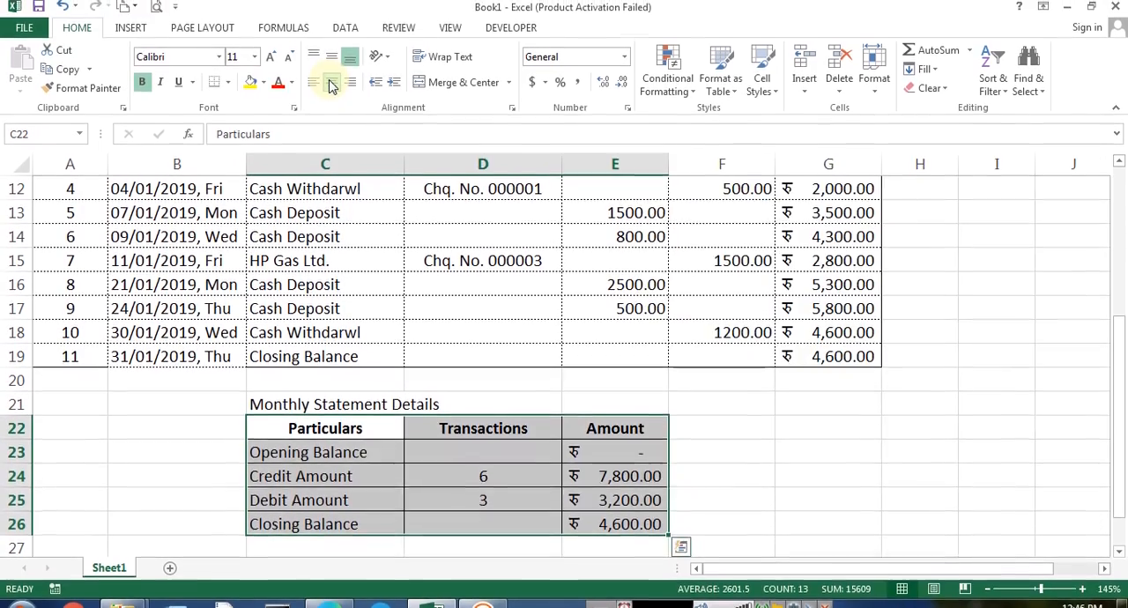
# Merge C21:E21 for the Monthly Statement Details heading
pyautogui.press('Left')
pyautogui.press('Right')
pyautogui.press('Down')
pyautogui.press('Up')
pyautogui.press('Up')
pyautogui.press('Up')
pyautogui.hotkey('shift', 'Right')
pyautogui.hotkey('shift', 'Right')
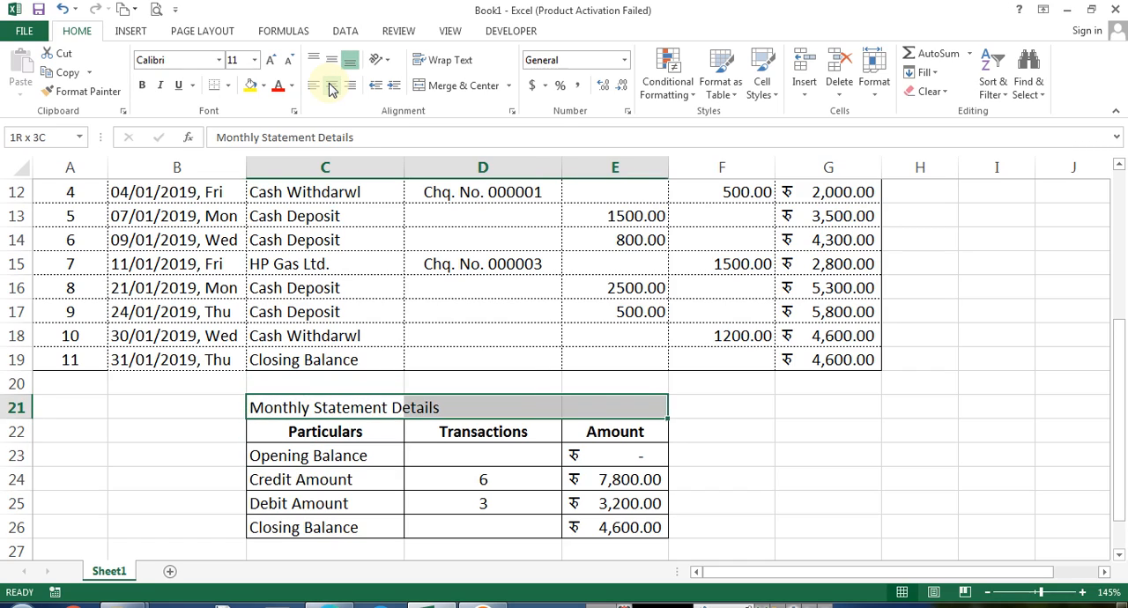
pyautogui.hotkey('ctrl', '1')
pyautogui.hotkey('ctrl', 'shift', 'Tab')
pyautogui.hotkey('ctrl', 'shift', 'Tab')
pyautogui.hotkey('alt', 'm')
pyautogui.press('Return')
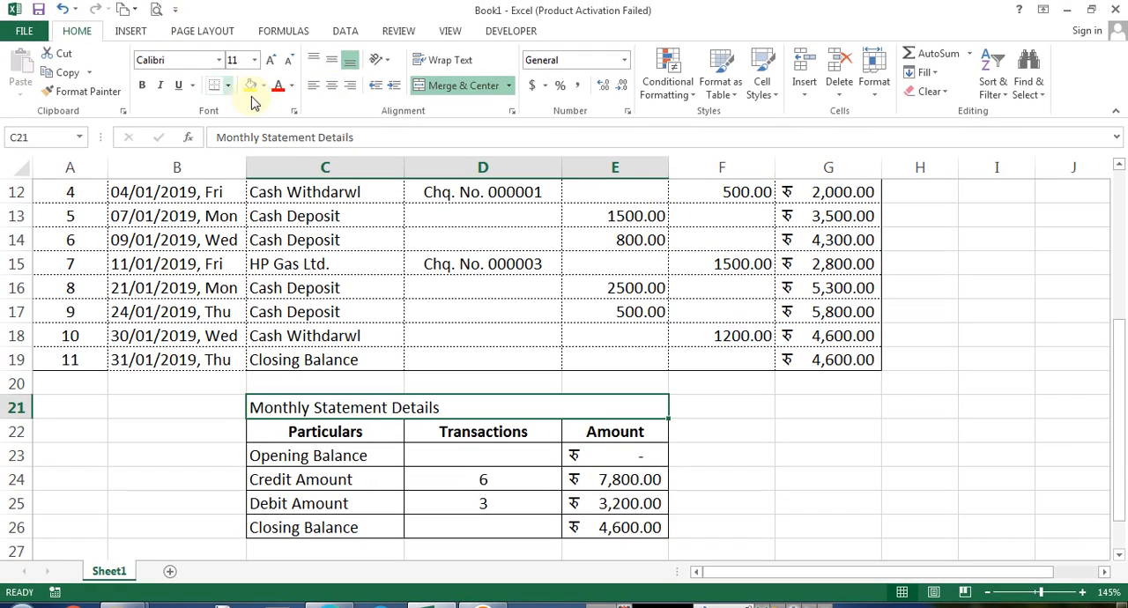
# Center the merged heading and give it a border
pyautogui.click(331, 85)
pyautogui.hotkey('ctrl', '1')
pyautogui.hotkey('ctrl', 'Tab')
pyautogui.hotkey('ctrl', 'Tab')
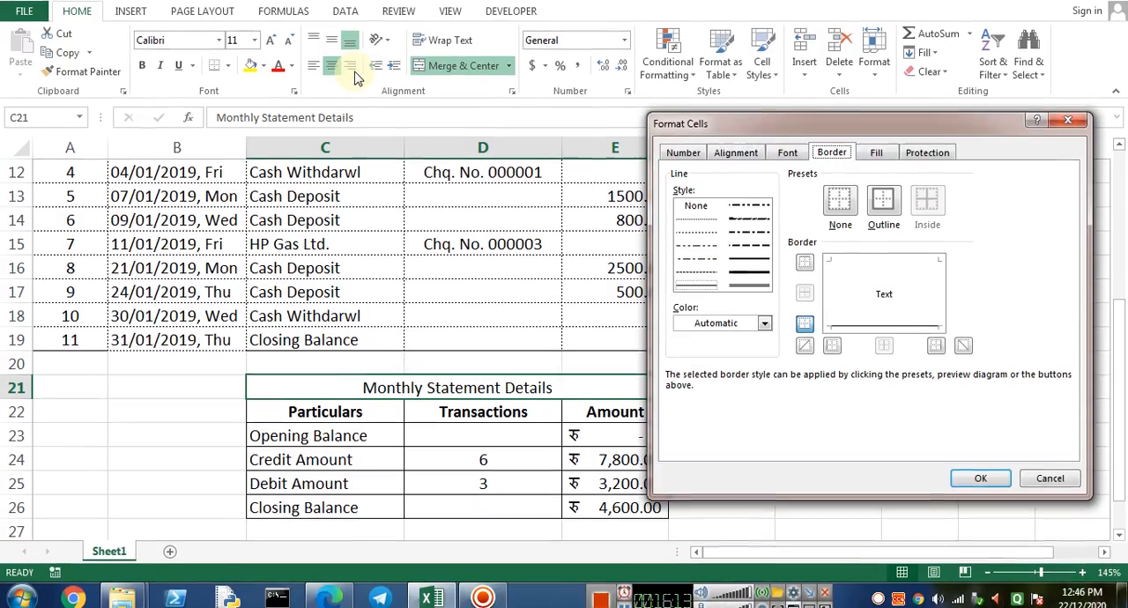
pyautogui.press('Return')
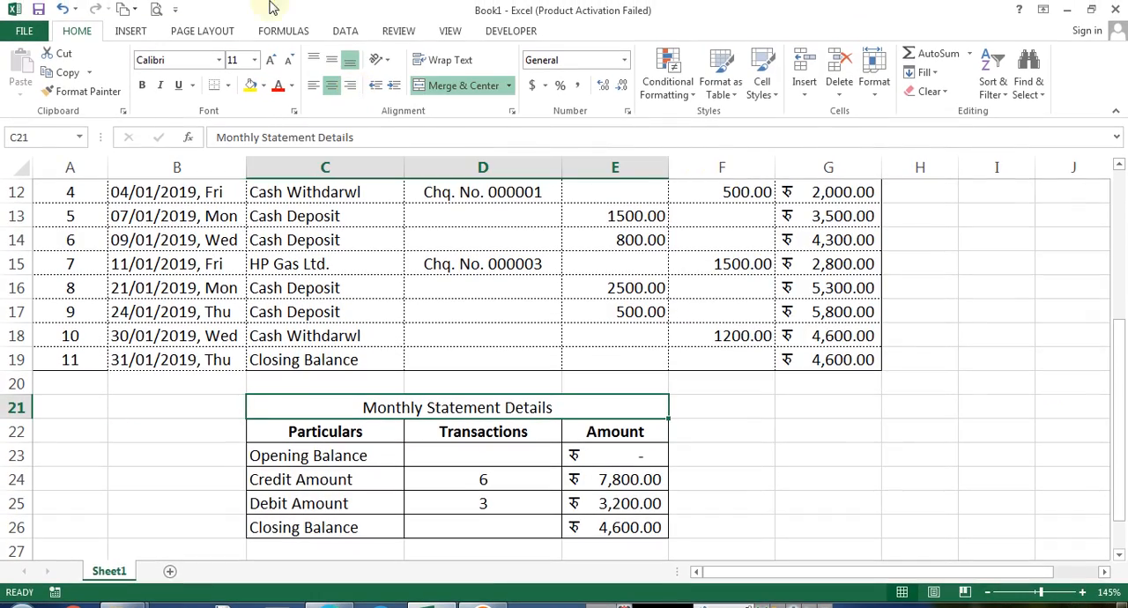
# Format the merged heading with a dark theme font colour, bold text and yellow fill
pyautogui.click(292, 85)
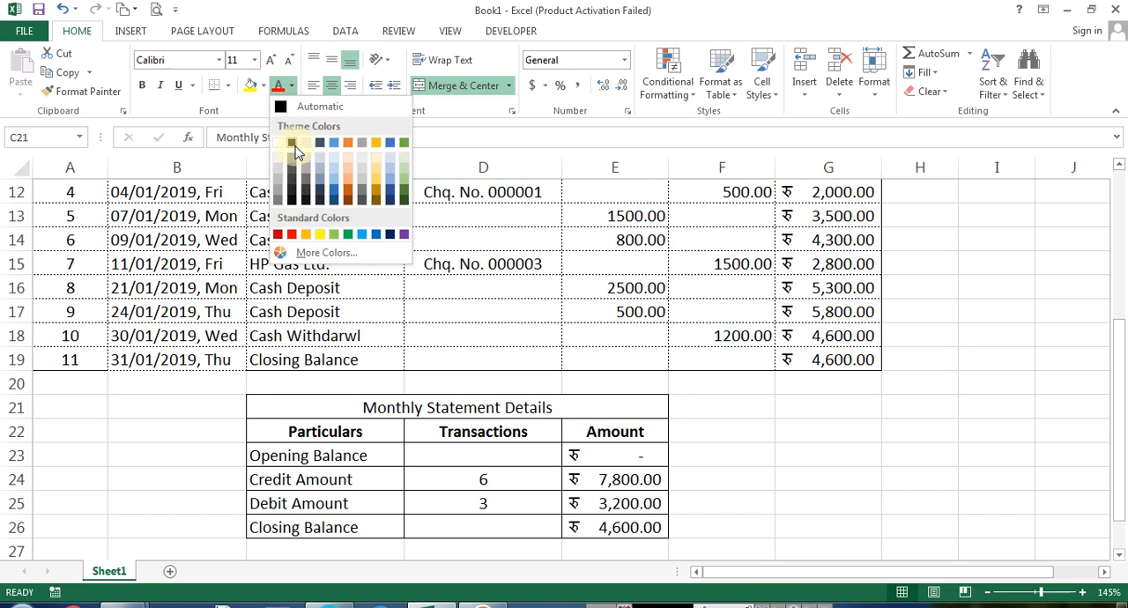
pyautogui.click(295, 142)
pyautogui.click(143, 88)
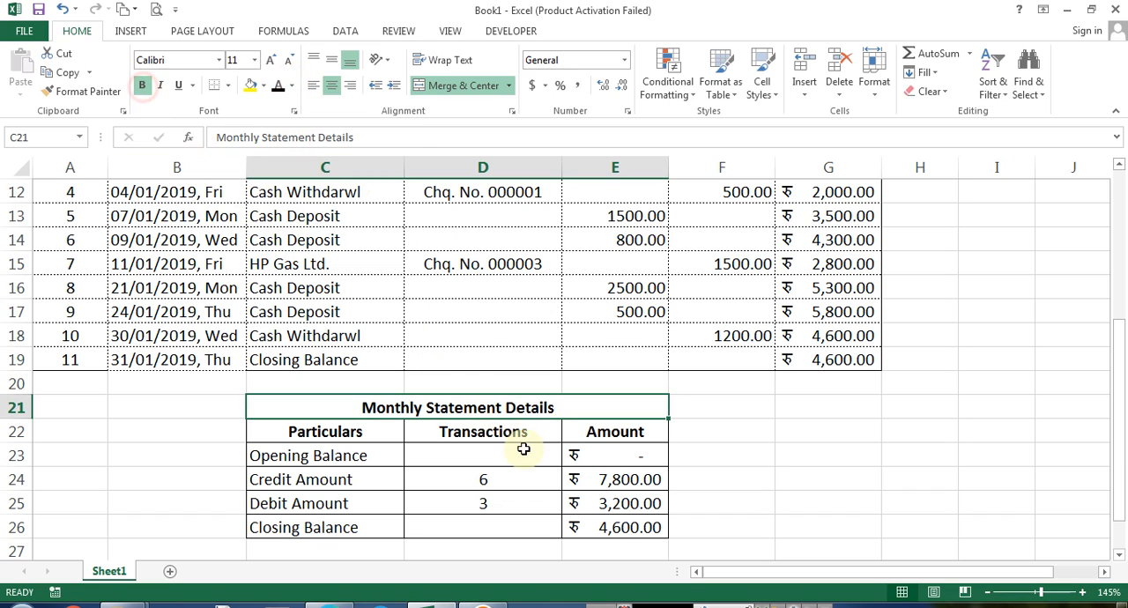
pyautogui.click(247, 85)
# Fill the header row C22:E22 with a light gold theme colour
pyautogui.moveTo(308, 430); pyautogui.dragTo(637, 432)
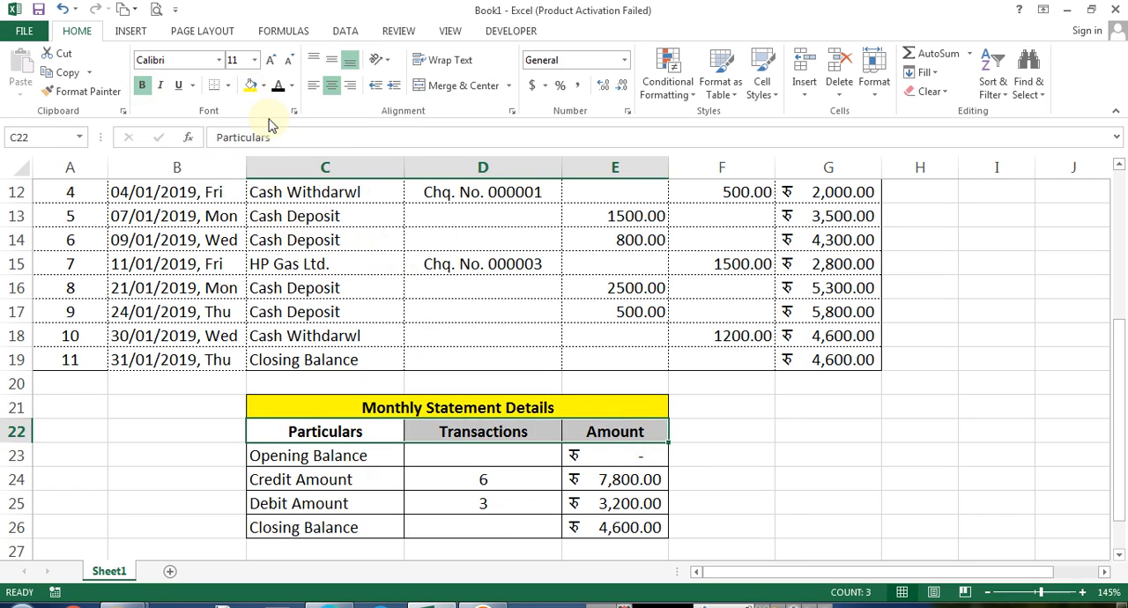
pyautogui.click(264, 85)
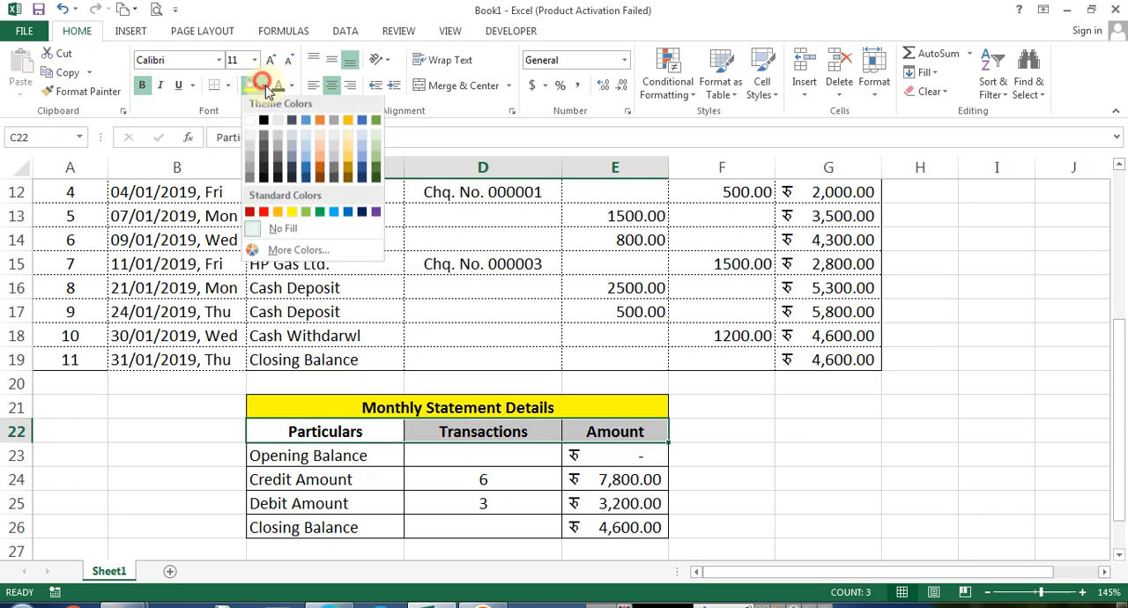
pyautogui.click(349, 143)
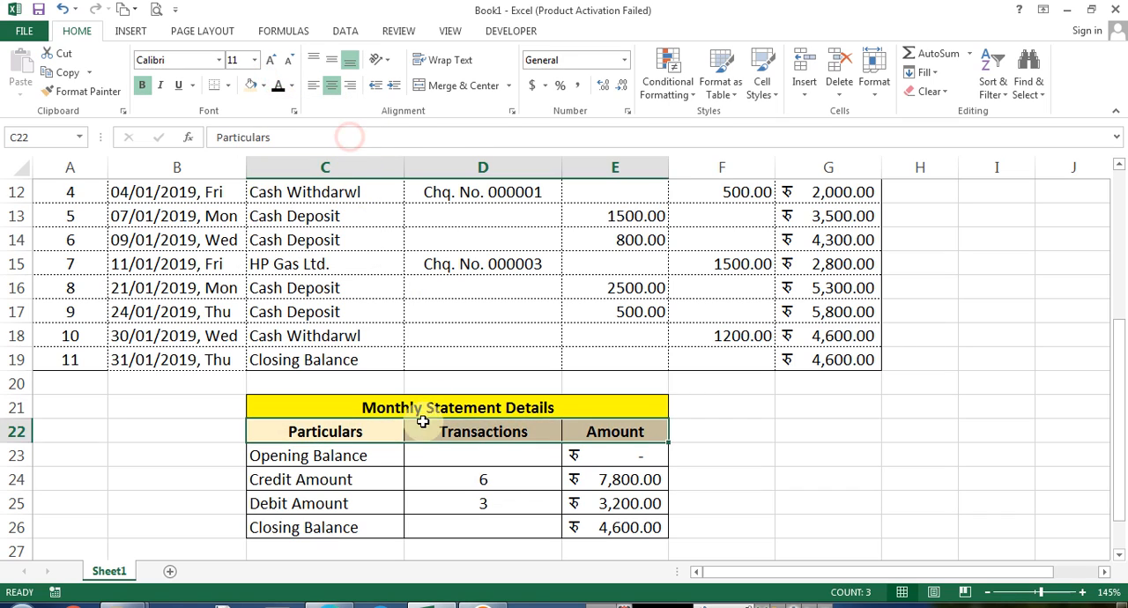
# Review the summary table's count and amount formulas in columns D and E
pyautogui.click(379, 460)
pyautogui.moveTo(614, 456); pyautogui.dragTo(647, 525)
pyautogui.scroll(-2, 755, 463)
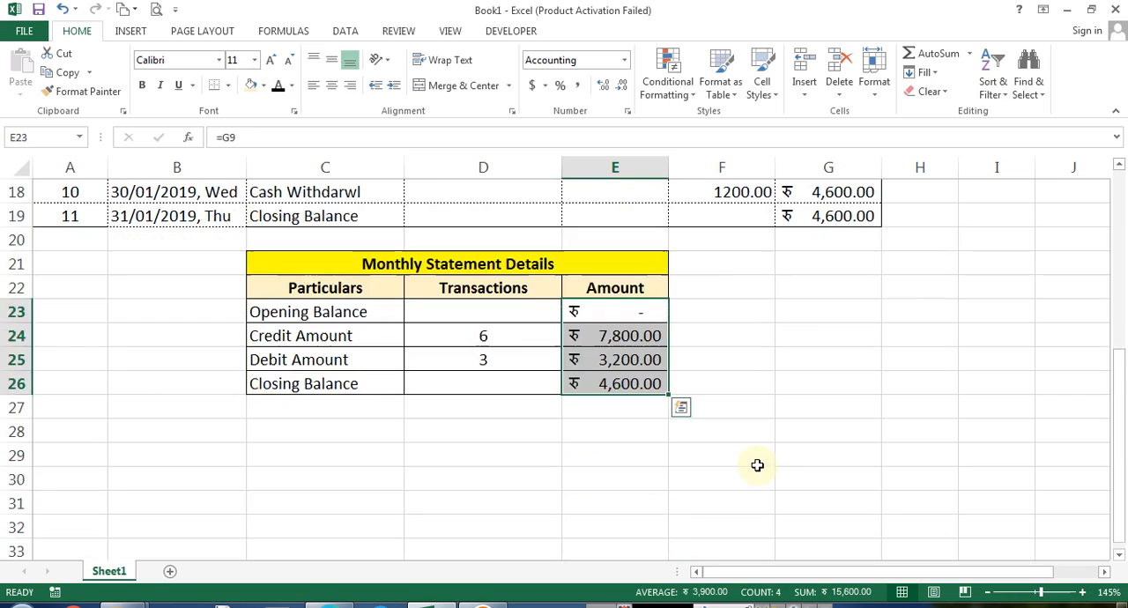
pyautogui.click(485, 352)
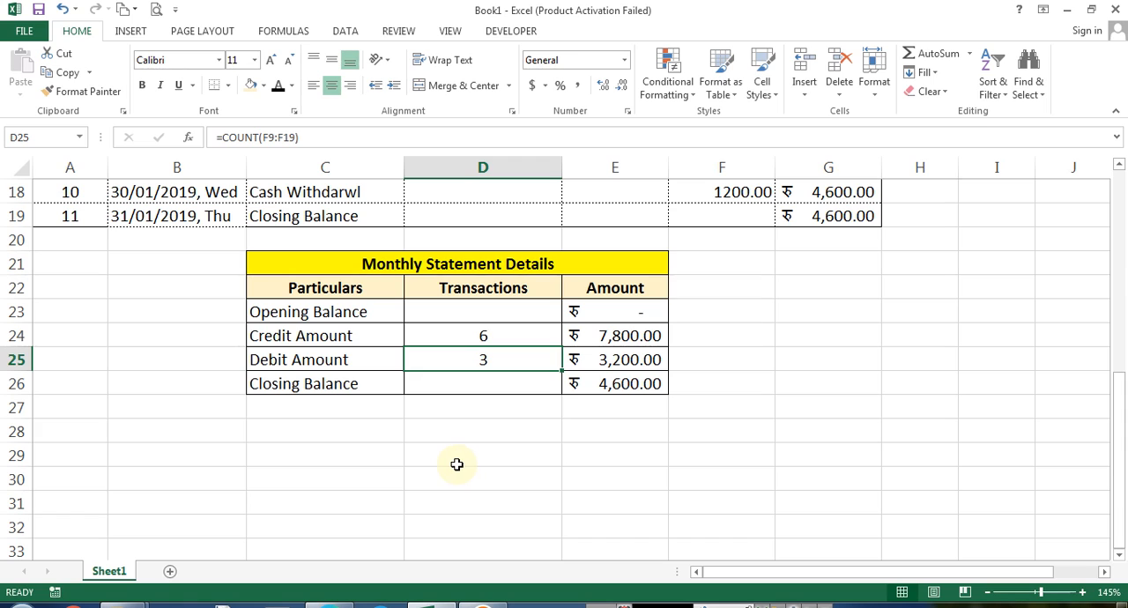
pyautogui.click(475, 337)
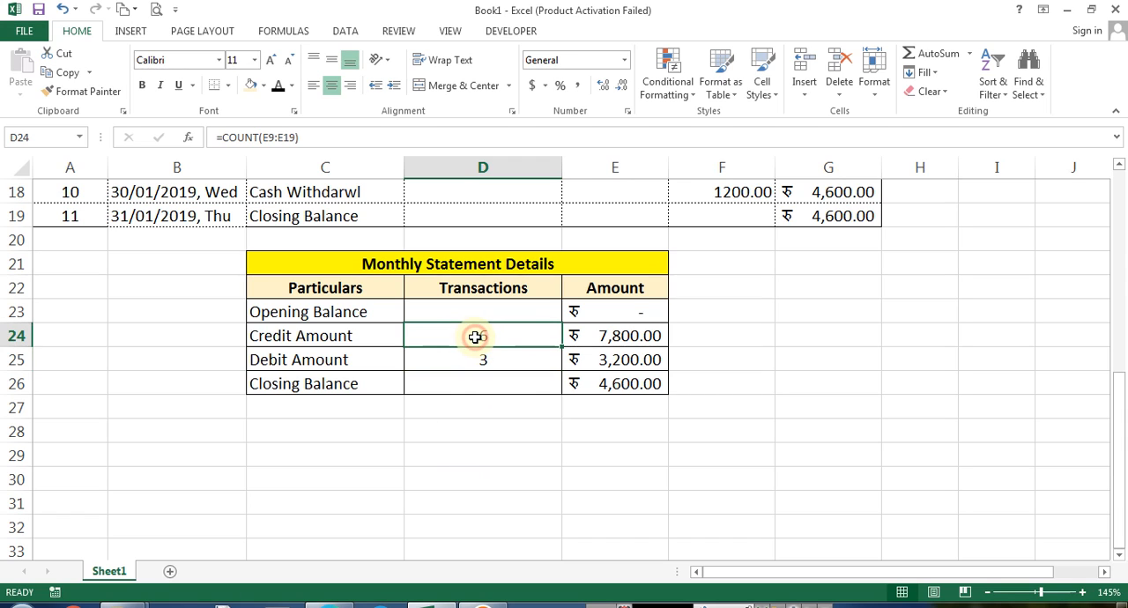
pyautogui.click(621, 338)
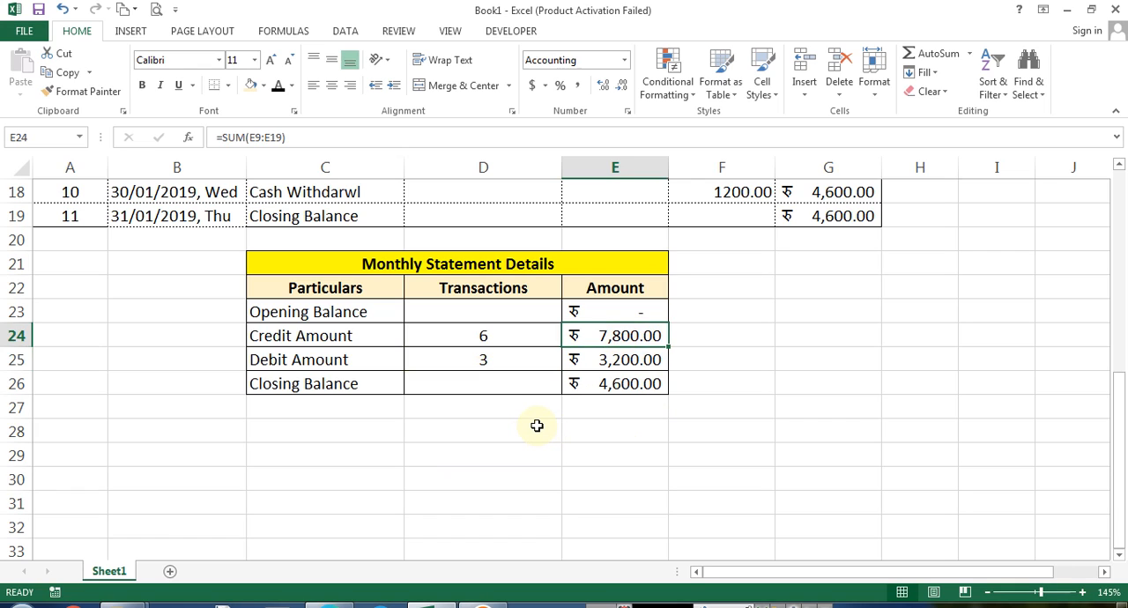
# Clear the Credit and Debit labels from E7:F7 above the transaction table
pyautogui.scroll(6, 575, 420)
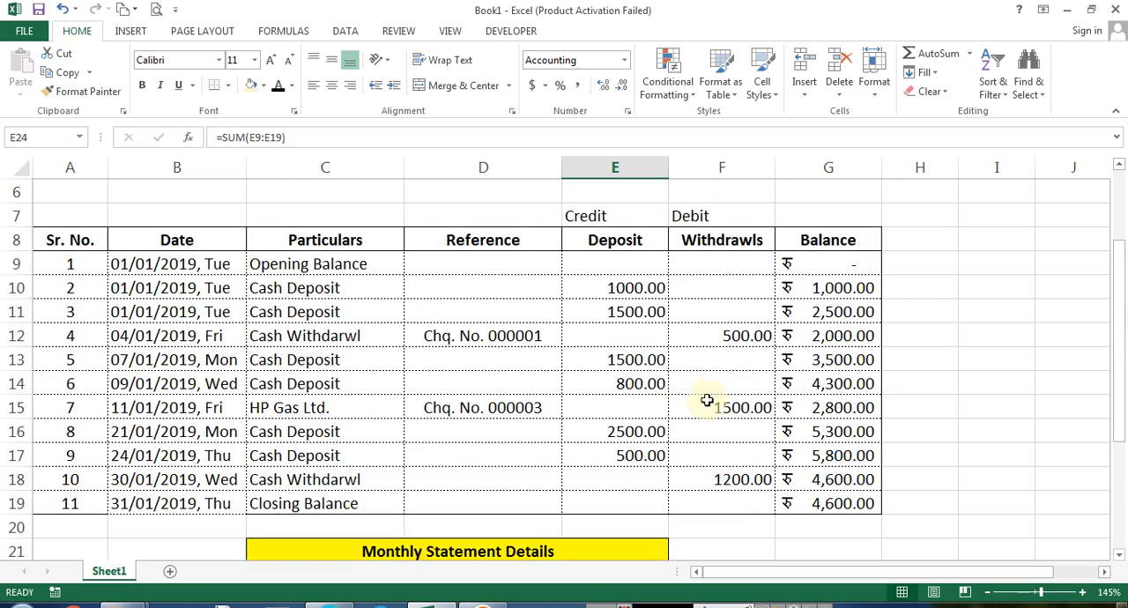
pyautogui.click(605, 334)
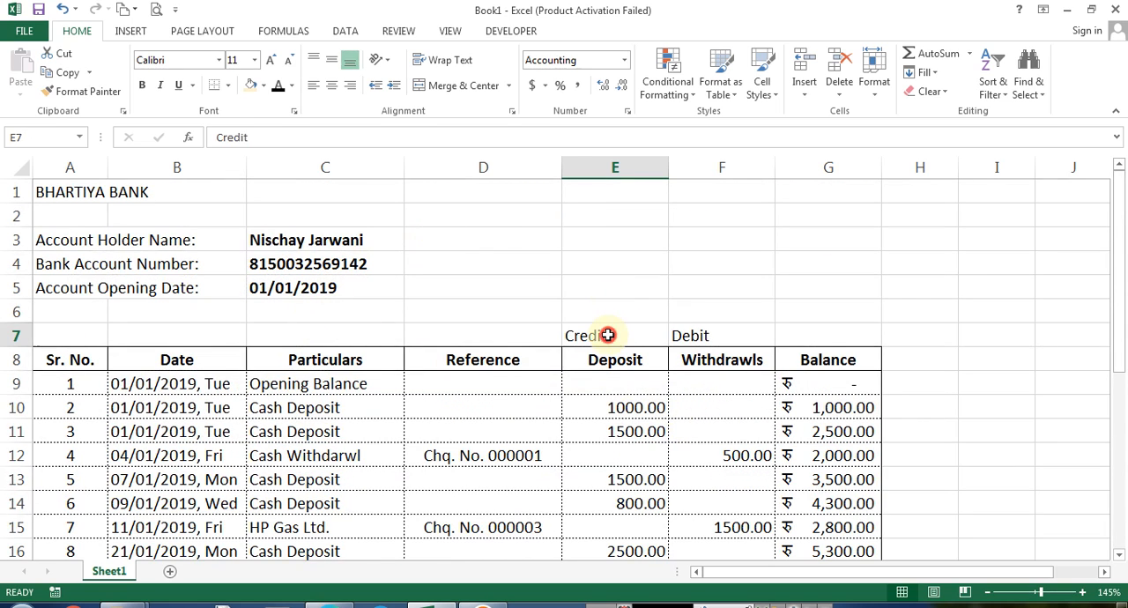
pyautogui.click(686, 330)
pyautogui.press('Delete')
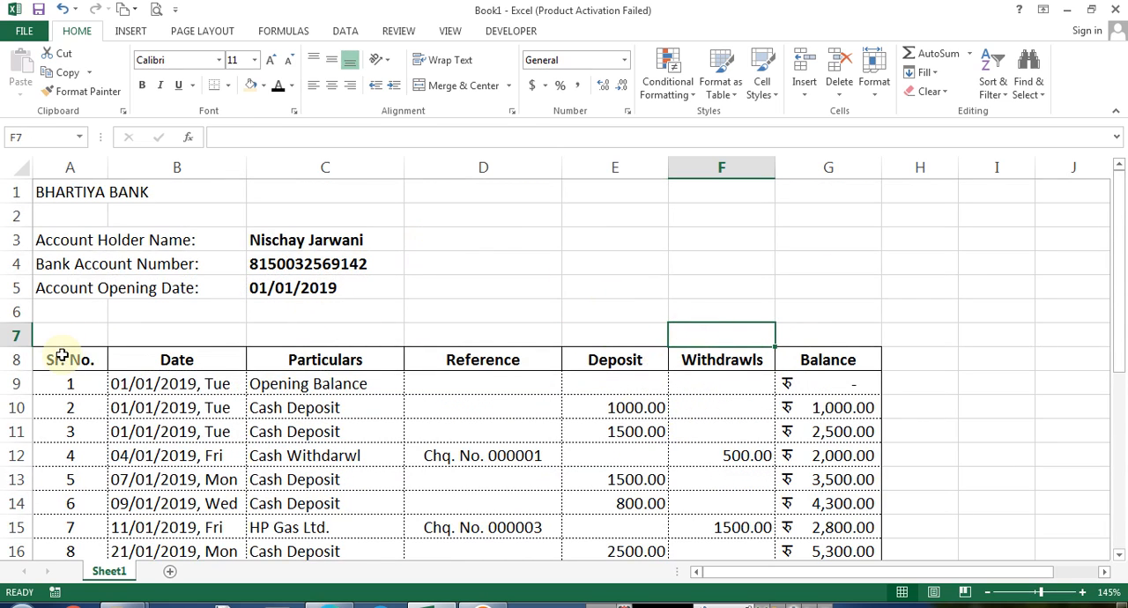
# Fill the transaction table's header row A8:G8 with a light green colour
pyautogui.moveTo(62, 355); pyautogui.dragTo(798, 356)
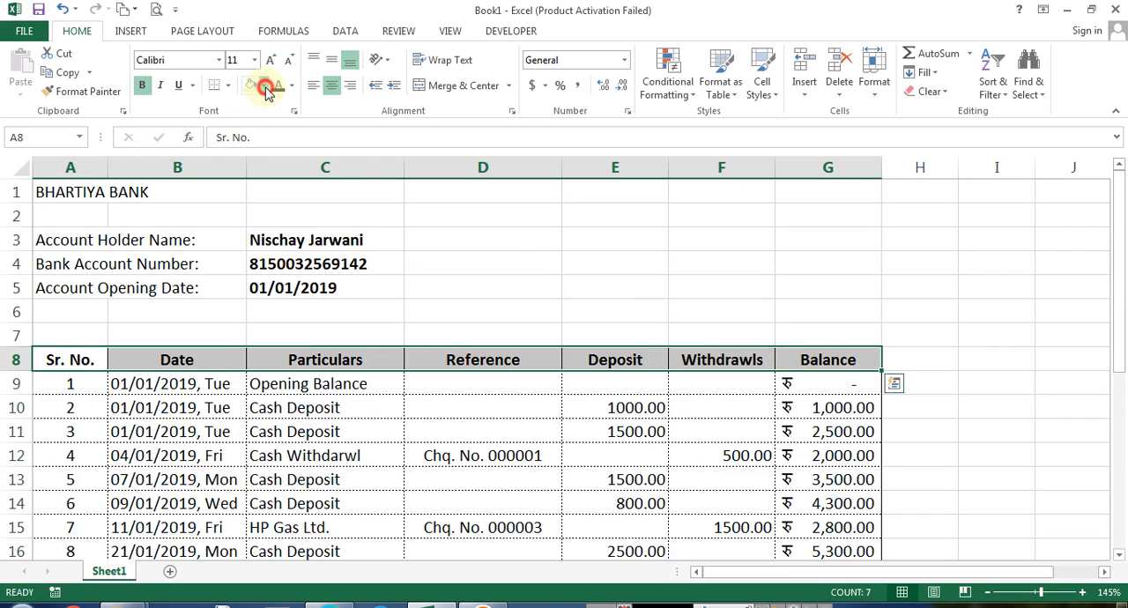
pyautogui.click(265, 88)
pyautogui.click(377, 145)
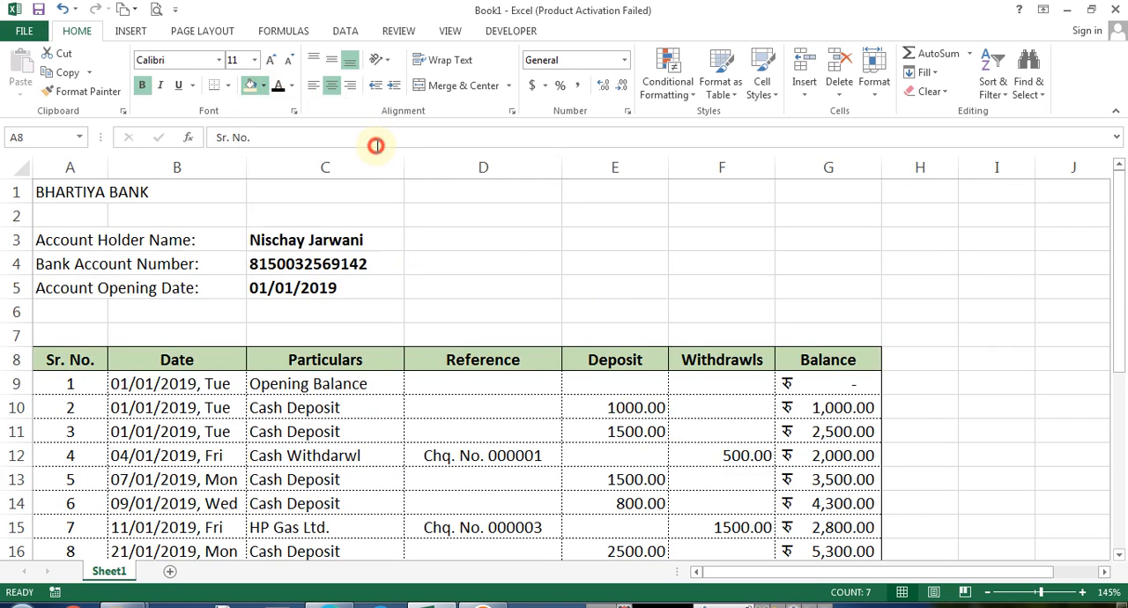
# Review the running-balance IF formulas in the Balance column and the summary amount cells
pyautogui.click(199, 313)
pyautogui.scroll(-2, 366, 369)
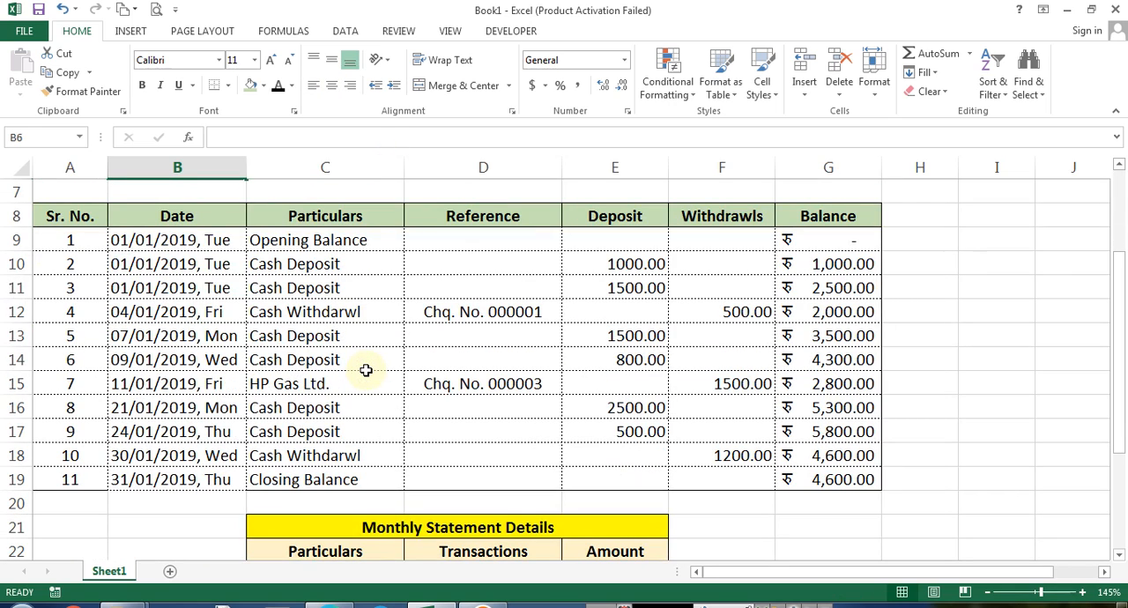
pyautogui.click(841, 382)
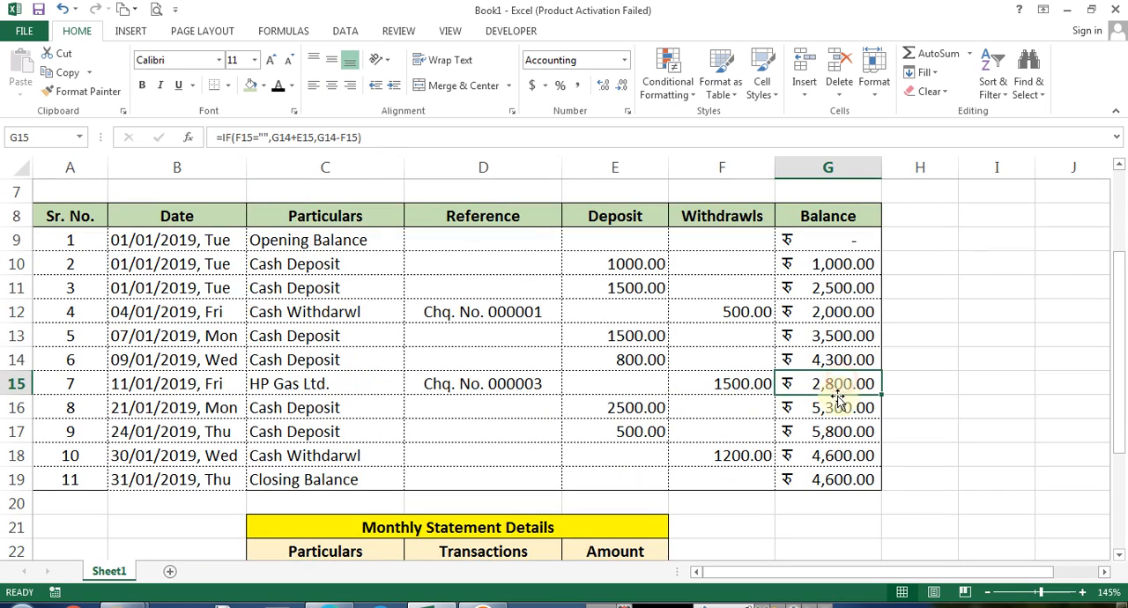
pyautogui.click(719, 319)
pyautogui.click(830, 309)
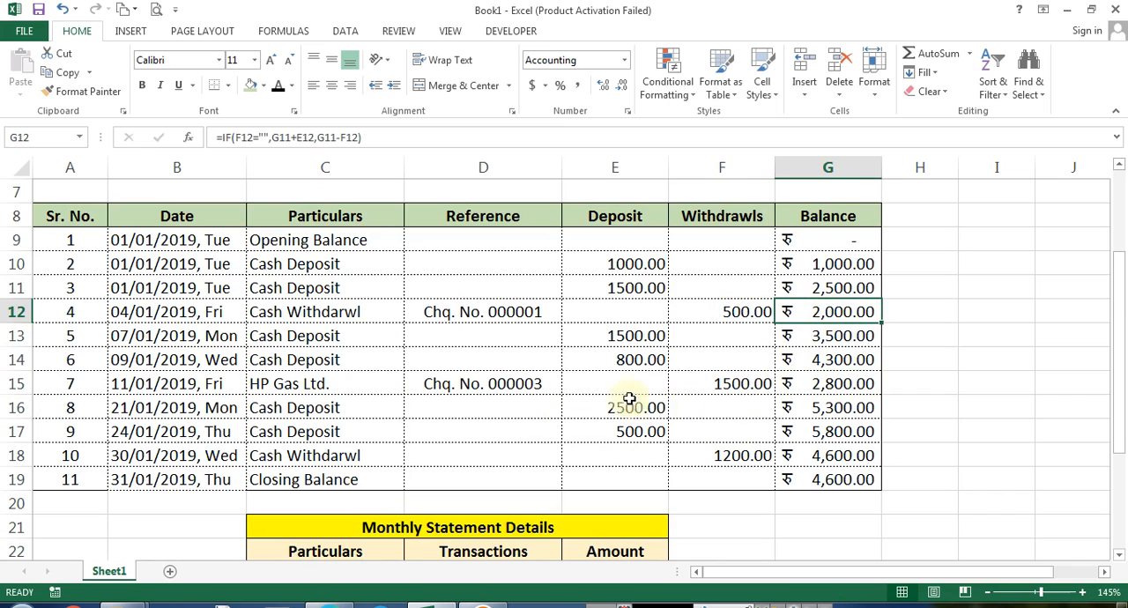
pyautogui.doubleClick(828, 317)
pyautogui.press('Escape')
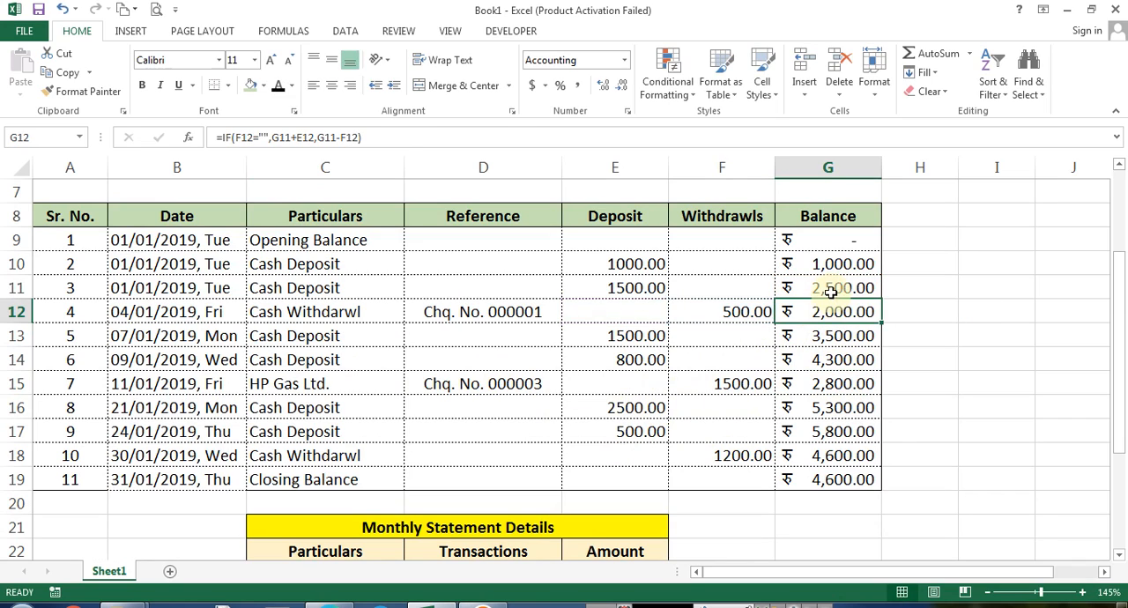
pyautogui.doubleClick(825, 289)
pyautogui.press('Escape')
pyautogui.scroll(-3, 681, 414)
pyautogui.click(606, 384)
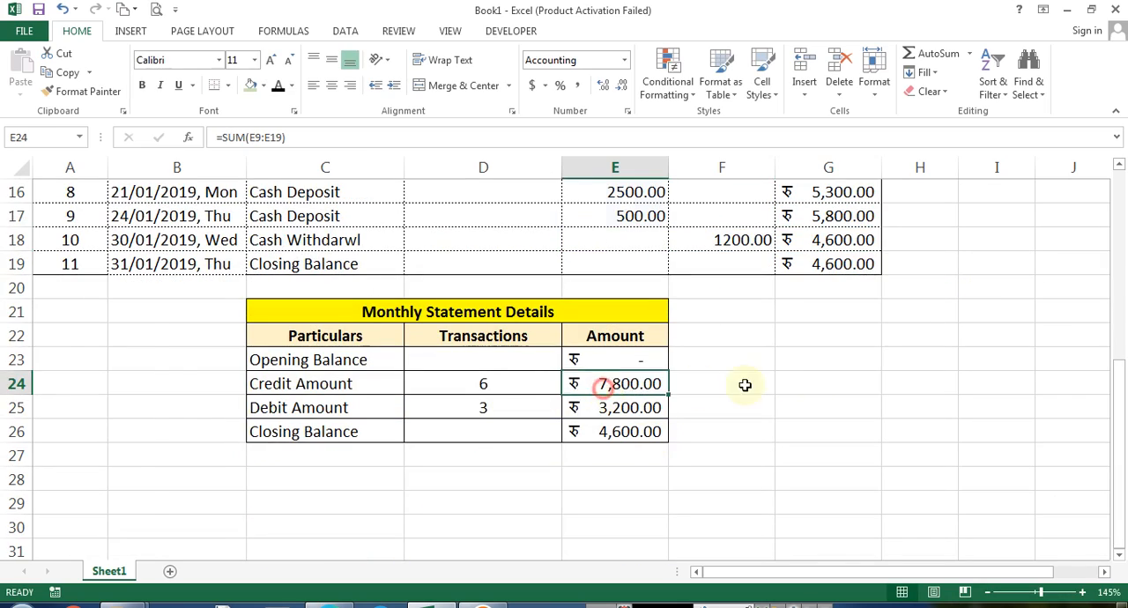
# Display the Balance column formulas beside the table in H9:H19 using FORMULATEXT
pyautogui.scroll(4, 742, 383)
pyautogui.click(914, 311)
pyautogui.write('=rof')
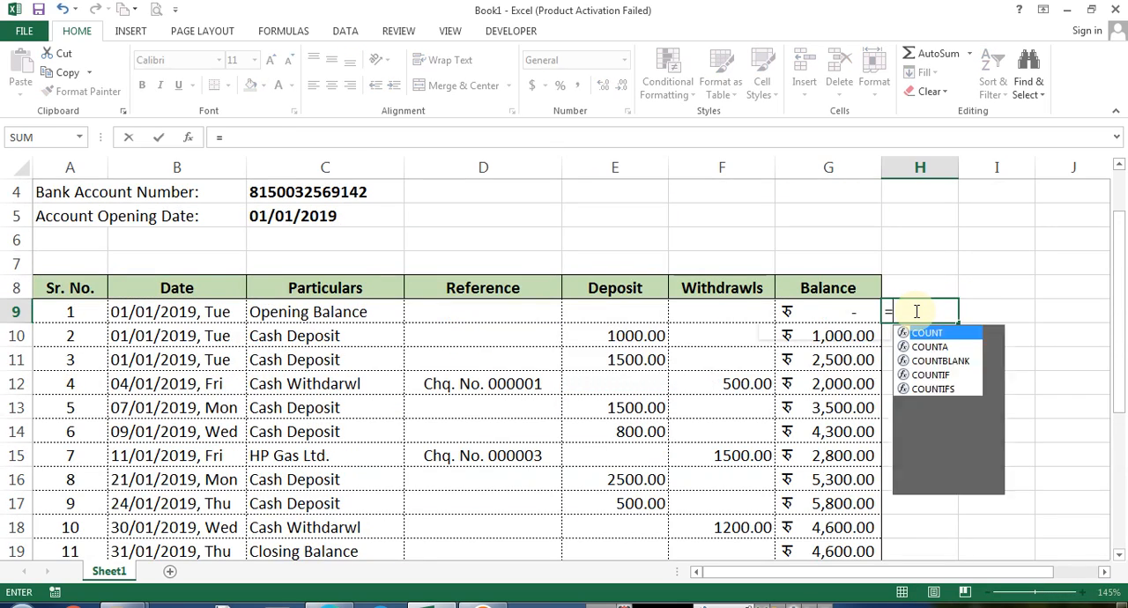
pyautogui.press('BackSpace')
pyautogui.press('BackSpace')
pyautogui.press('BackSpace')
pyautogui.write('formu')
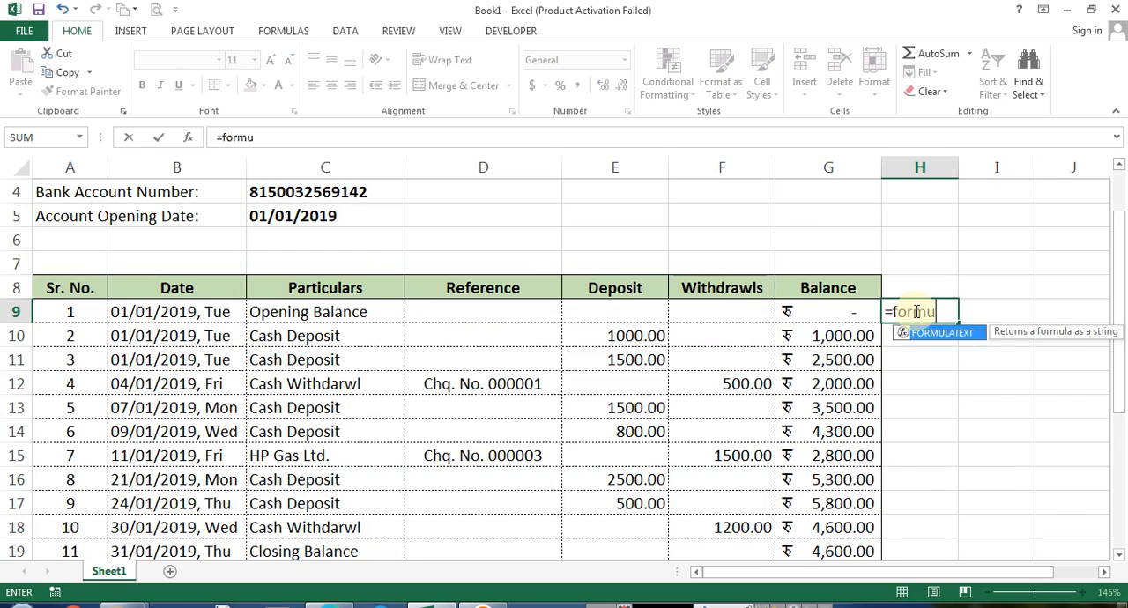
pyautogui.press('Tab')
pyautogui.press('Left')
pyautogui.press('Return')
pyautogui.press('Up')
pyautogui.hotkey('ctrl', 'c')
pyautogui.press('Left')
pyautogui.hotkey('ctrl', 'Down')
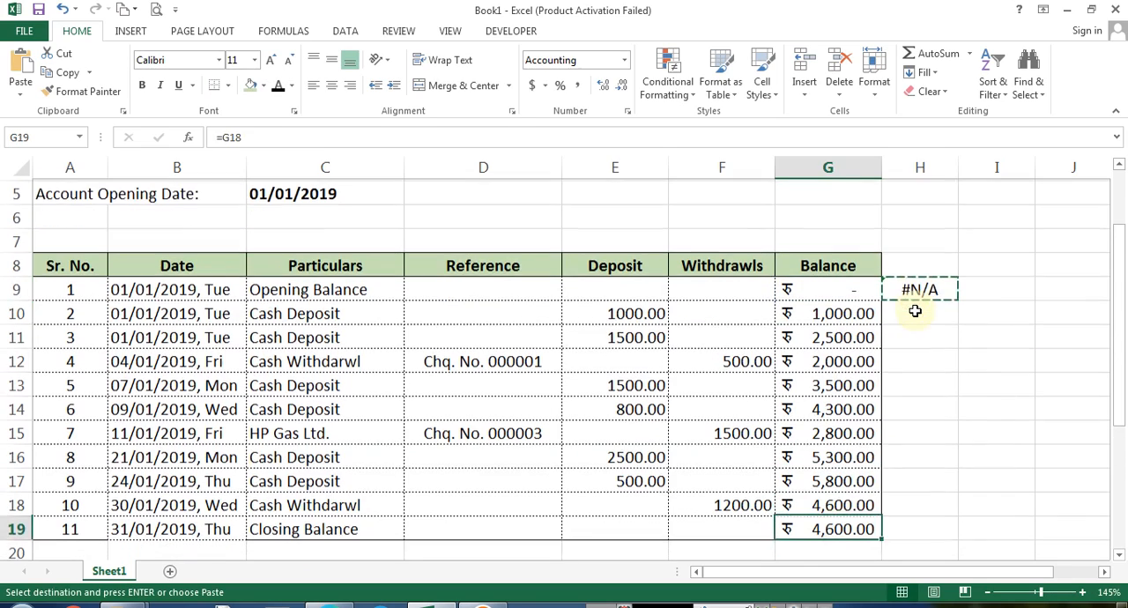
pyautogui.press('Right')
pyautogui.hotkey('ctrl', 'shift', 'Up')
pyautogui.press('Return')
pyautogui.hotkey('ctrl', 'Up')
pyautogui.hotkey('ctrl', 'Down')
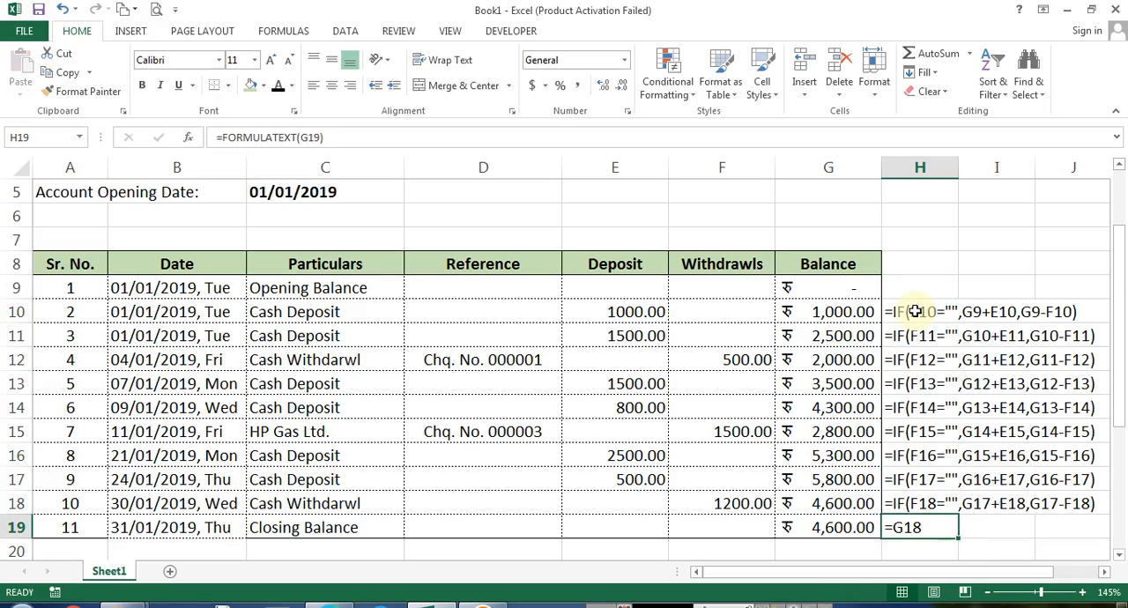
# Paste the FORMULATEXT formula into F23:F26 to show the summary amount formulas
pyautogui.press('Left')
pyautogui.press('Right')
pyautogui.hotkey('ctrl', 'c')
pyautogui.press('Left')
pyautogui.press('Down')
pyautogui.press('Down')
pyautogui.press('Down')
pyautogui.press('Down')
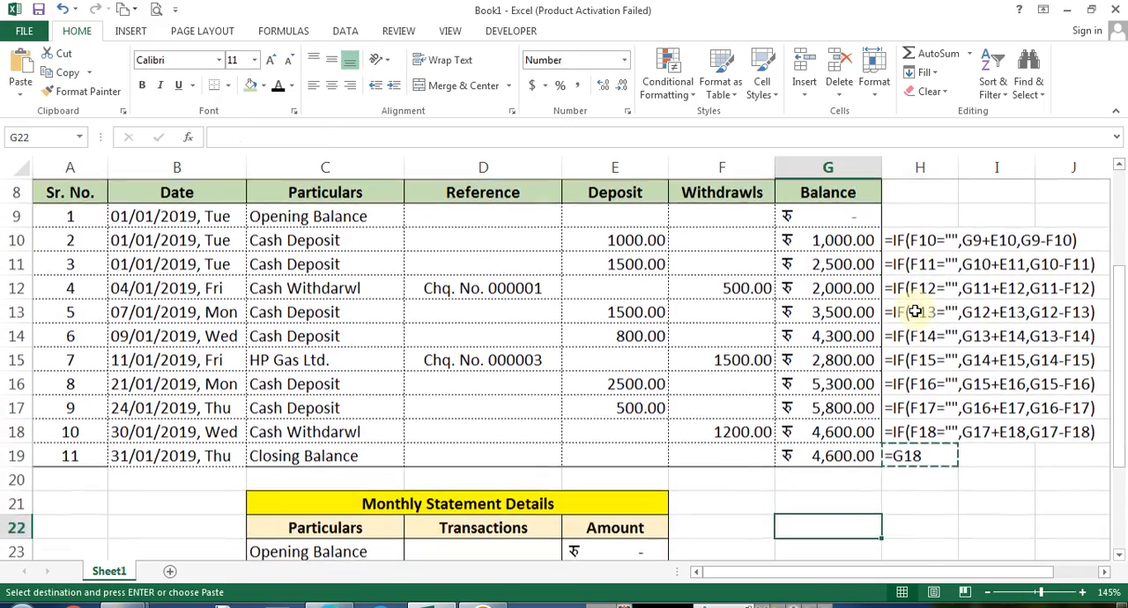
pyautogui.press('Left')
pyautogui.press('Left')
pyautogui.press('Right')
pyautogui.hotkey('ctrl', 'v')
pyautogui.press('Down')
pyautogui.hotkey('ctrl', 'v')
pyautogui.press('Down')
pyautogui.hotkey('ctrl', 'v')
pyautogui.press('Down')
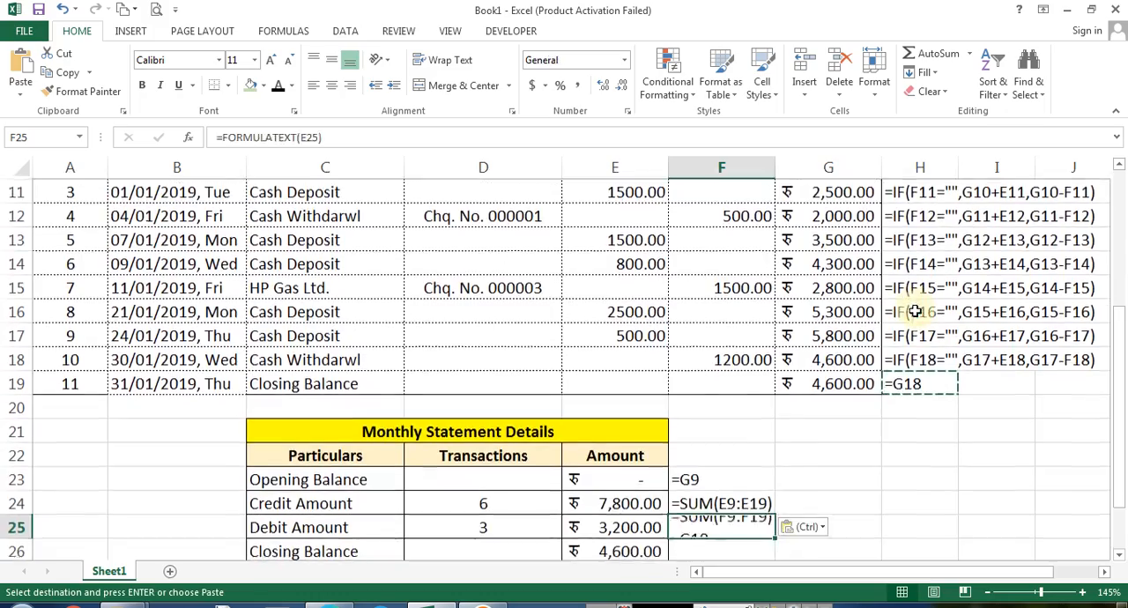
pyautogui.hotkey('ctrl', 'v')
pyautogui.press('Down')
pyautogui.hotkey('ctrl', 'v')
pyautogui.press('Delete')
pyautogui.press('Left')
pyautogui.press('Up')
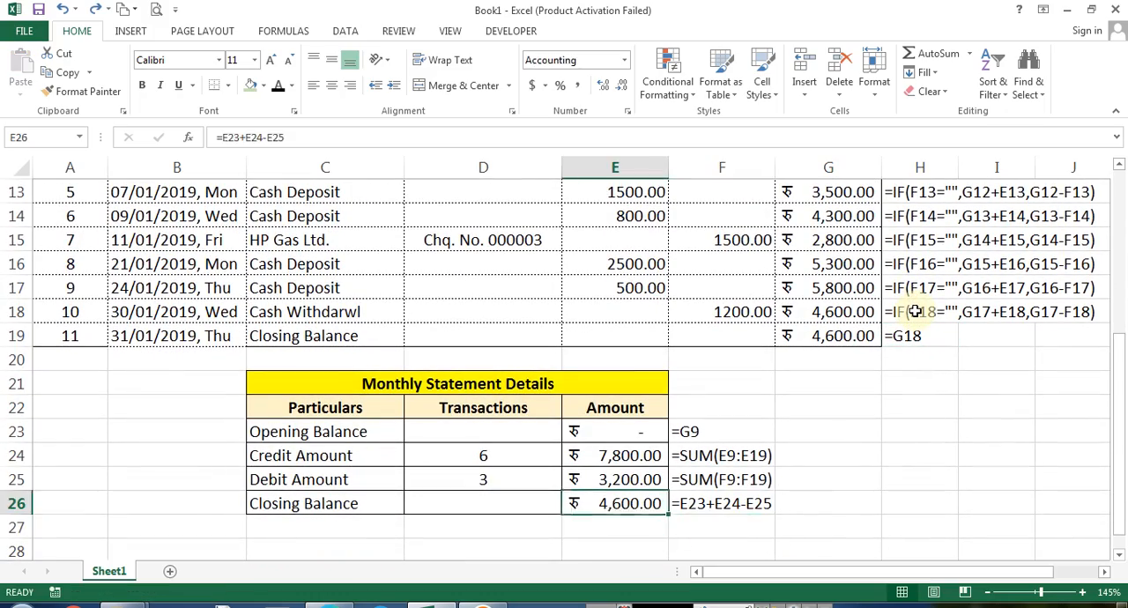
# Enter a FORMULATEXT formula in D27 showing the Credit Amount count formula from D24
pyautogui.press('Down')
pyautogui.press('Left')
pyautogui.write('=form')
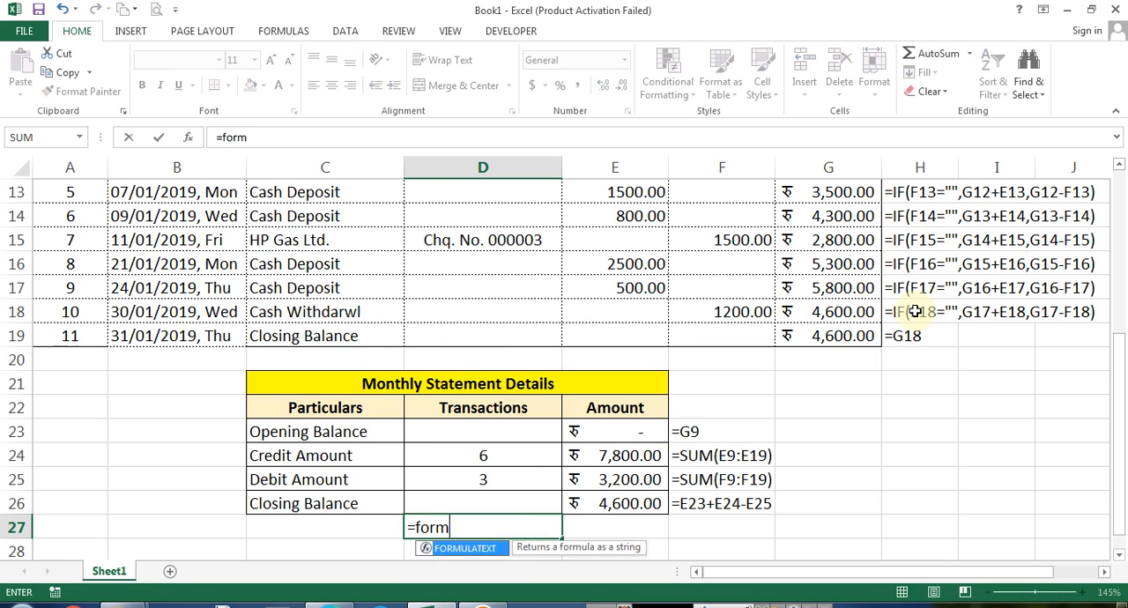
pyautogui.press('Tab')
pyautogui.press('Up')
pyautogui.press('Return')
pyautogui.press('Up')
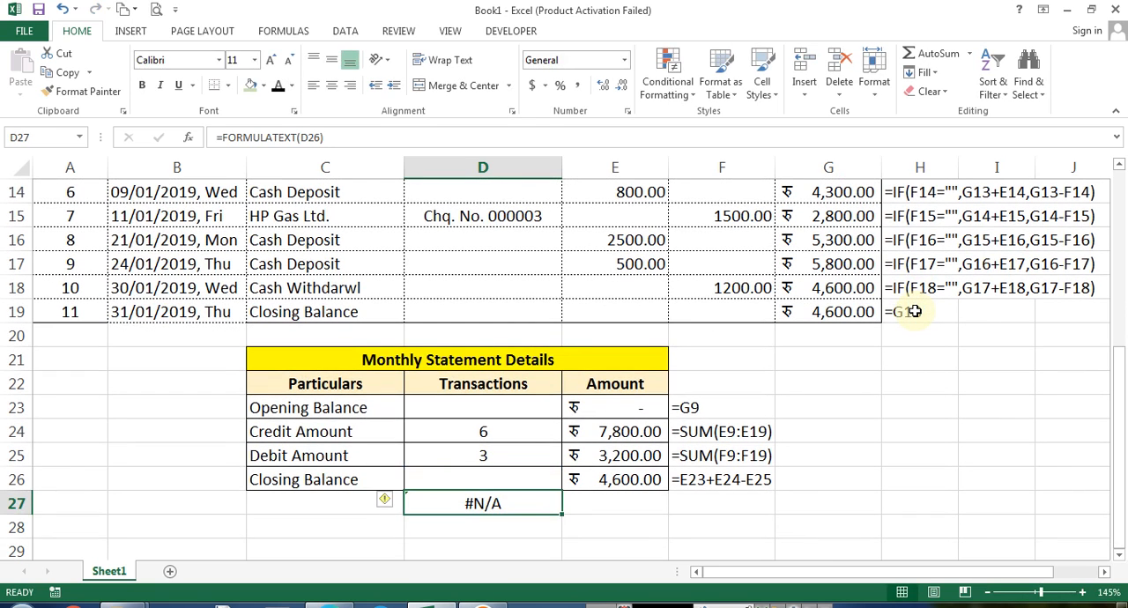
pyautogui.press('F2')
pyautogui.write('5')
pyautogui.press('Return')
pyautogui.press('Up')
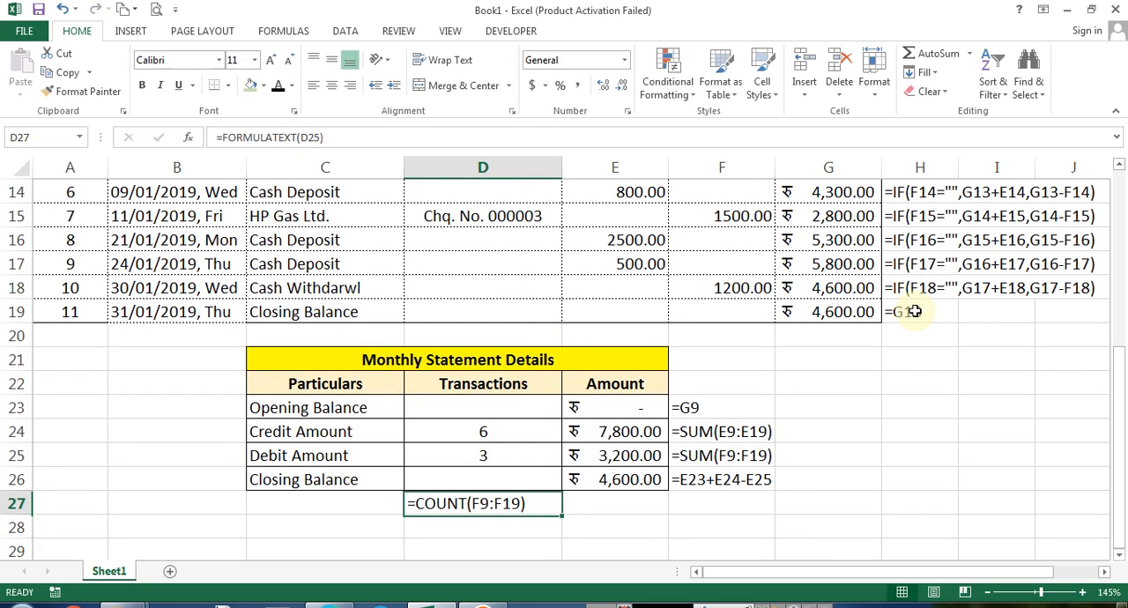
pyautogui.press('F2')
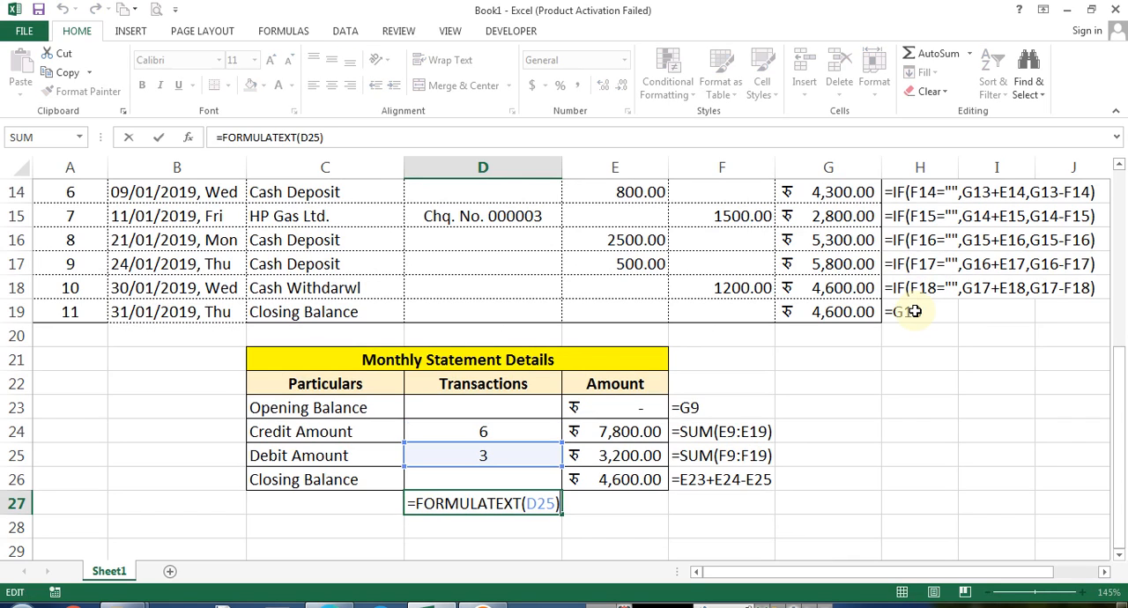
pyautogui.press('Escape')
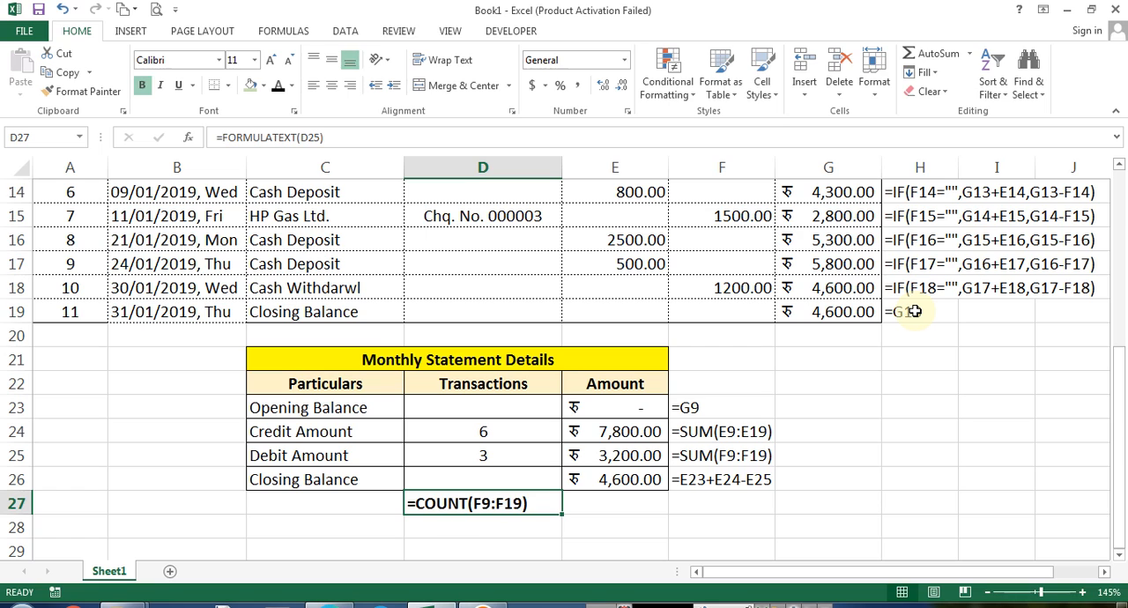
pyautogui.press('F2')
pyautogui.press('Escape')
pyautogui.press('F2')
pyautogui.press('Escape')
pyautogui.press('F2')
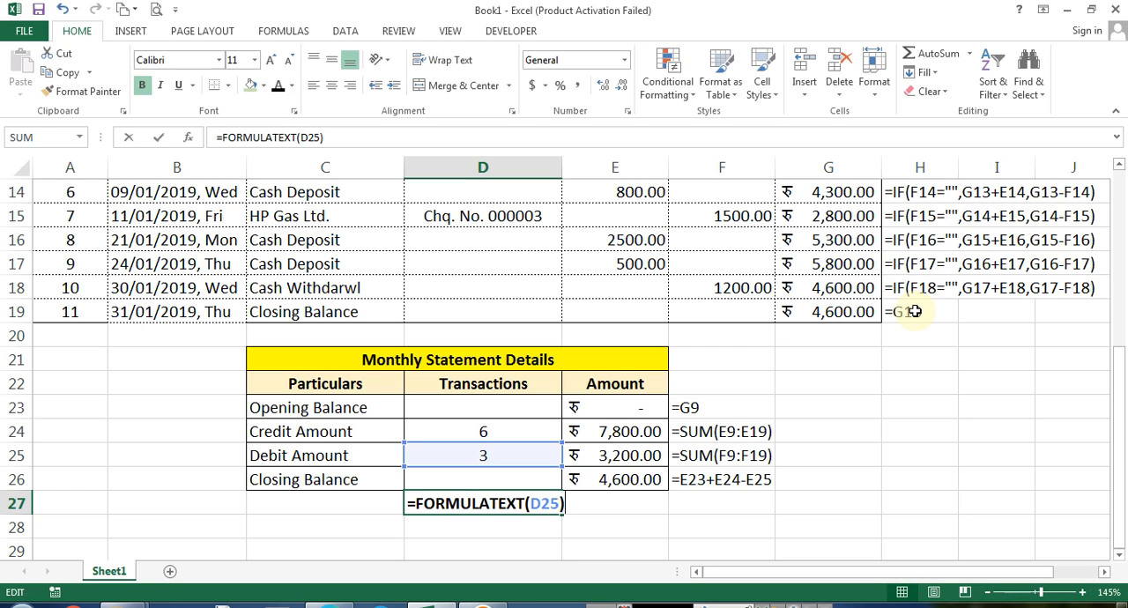
pyautogui.press('Left')
pyautogui.press('BackSpace')
pyautogui.write('4')
pyautogui.press('Return')
pyautogui.press('Up')
pyautogui.press('F2')
pyautogui.press('Escape')
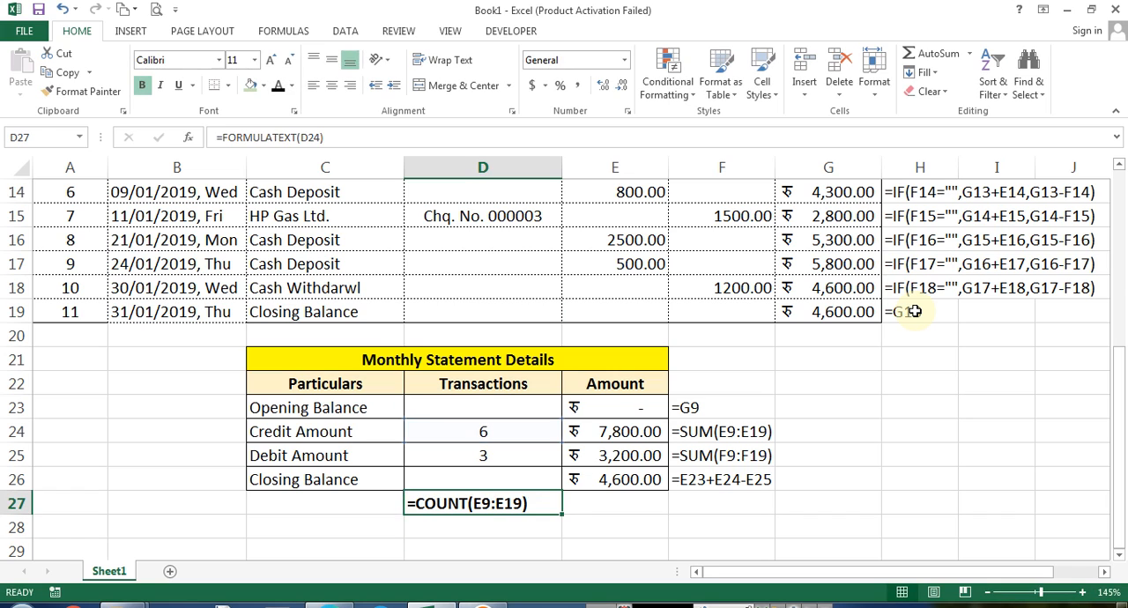
# Copy the FORMULATEXT formula to D28 to show the Debit Amount count formula
pyautogui.hotkey('ctrl', 'c')
pyautogui.press('Down')
pyautogui.hotkey('ctrl', 'v')
pyautogui.press('F2')
pyautogui.press('Return')
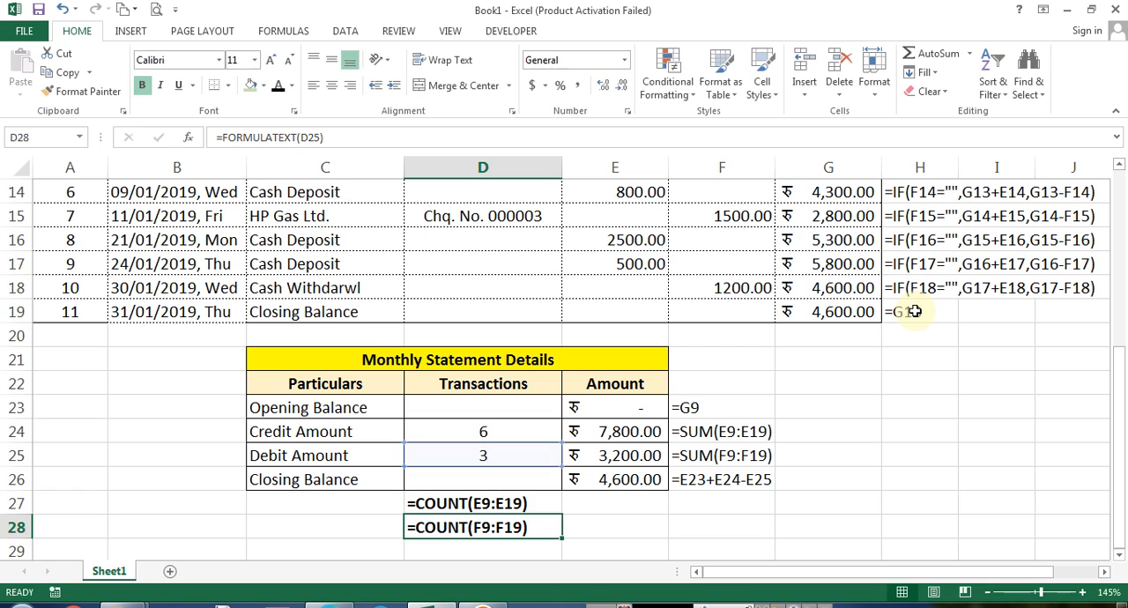
# Bold the formula text displayed in F23:F26
pyautogui.press('Up')
pyautogui.press('Up')
pyautogui.press('Up')
pyautogui.press('Right')
pyautogui.press('Right')
pyautogui.hotkey('shift', 'Up')
pyautogui.hotkey('shift', 'Up')
pyautogui.hotkey('shift', 'Up')
pyautogui.hotkey('ctrl', 'b')
# Inspect the FORMULATEXT cells beside the summary table
pyautogui.press('Up')
pyautogui.press('Up')
pyautogui.press('Up')
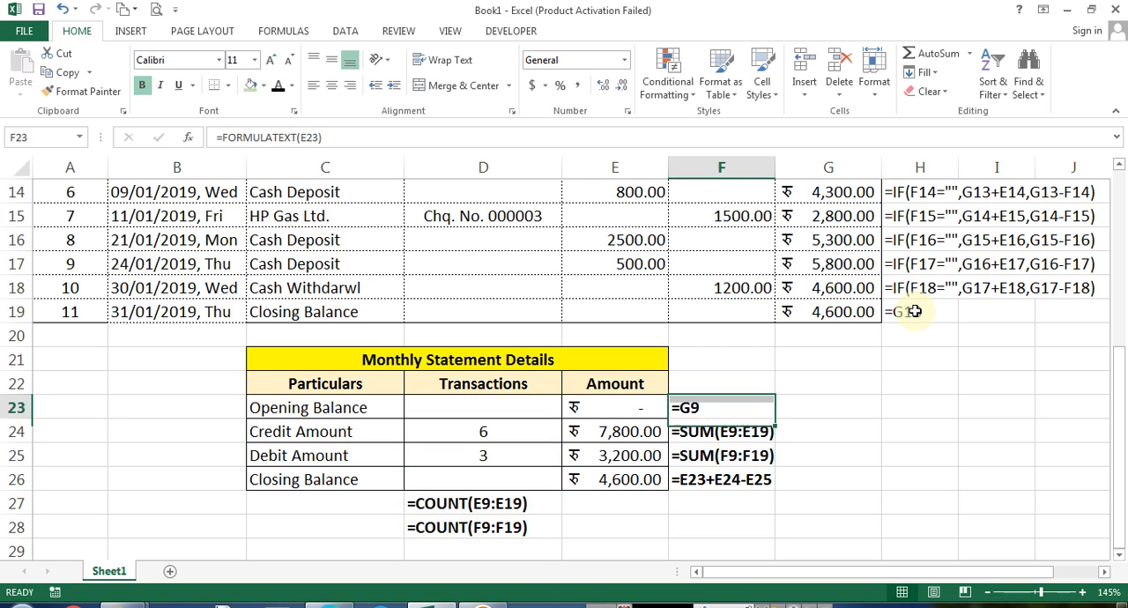
pyautogui.press('Down')
pyautogui.press('Down')
pyautogui.press('F2')
pyautogui.press('Escape')
pyautogui.press('Up')
pyautogui.press('F2')
pyautogui.press('Return')
pyautogui.press('Up')
pyautogui.press('Up')
pyautogui.press('F2')
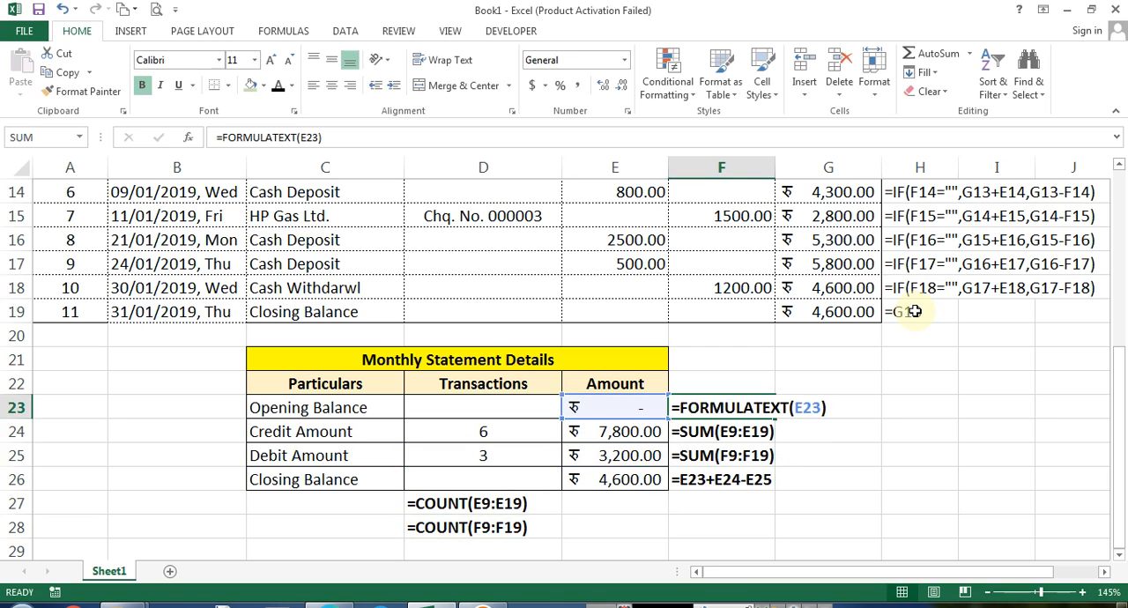
pyautogui.press('Escape')
# Merge and centre the BHARTIYA BANK heading across A1:G1
pyautogui.press('Left')
pyautogui.press('Left')
pyautogui.press('Left')
pyautogui.press('Up')
pyautogui.press('Up')
pyautogui.press('Up')
pyautogui.press('Up')
pyautogui.press('Up')
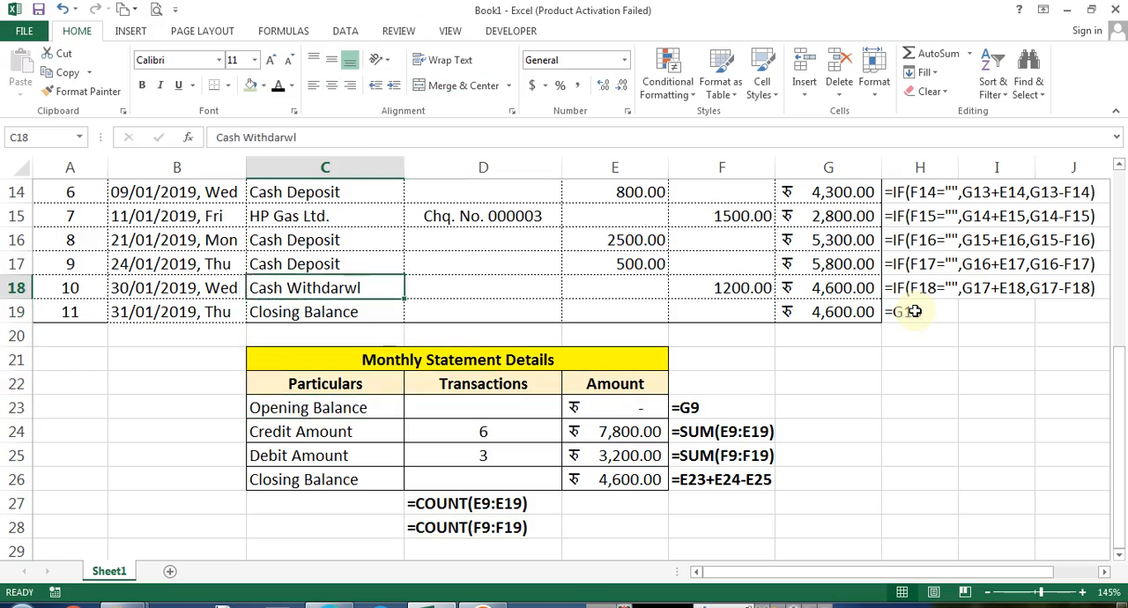
pyautogui.press('Left')
pyautogui.press('Left')
pyautogui.hotkey('ctrl', 'Up')
pyautogui.hotkey('ctrl', 'Up')
pyautogui.hotkey('ctrl', 'Up')
pyautogui.hotkey('ctrl', 'Up')
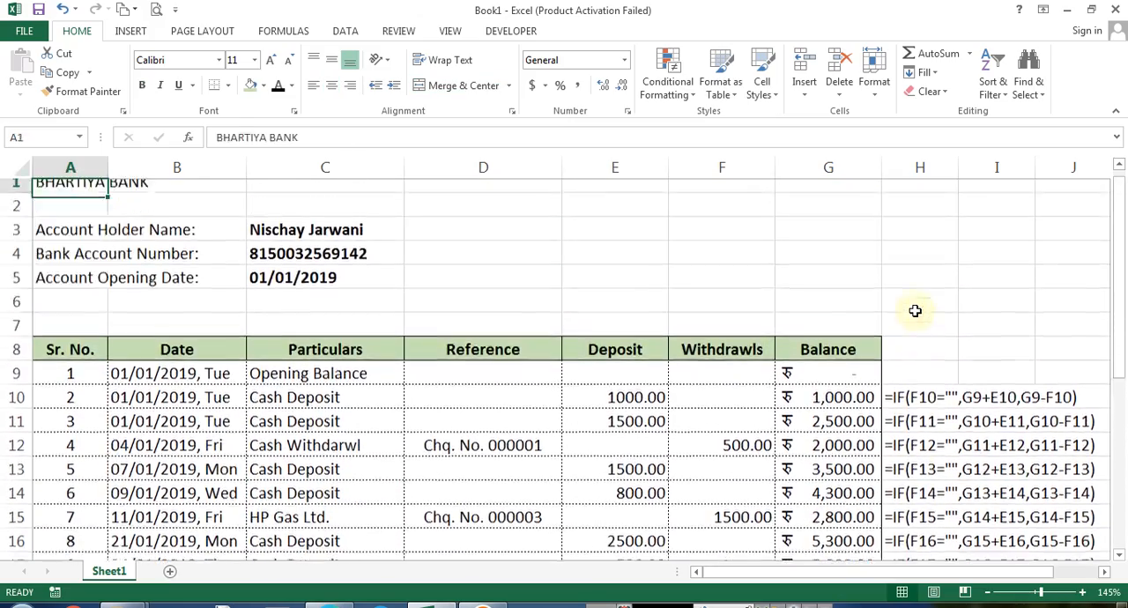
pyautogui.hotkey('shift', 'Right')
pyautogui.hotkey('shift', 'Right')
pyautogui.hotkey('shift', 'Right')
pyautogui.hotkey('shift', 'Right')
pyautogui.hotkey('shift', 'Right')
pyautogui.hotkey('shift', 'Right')
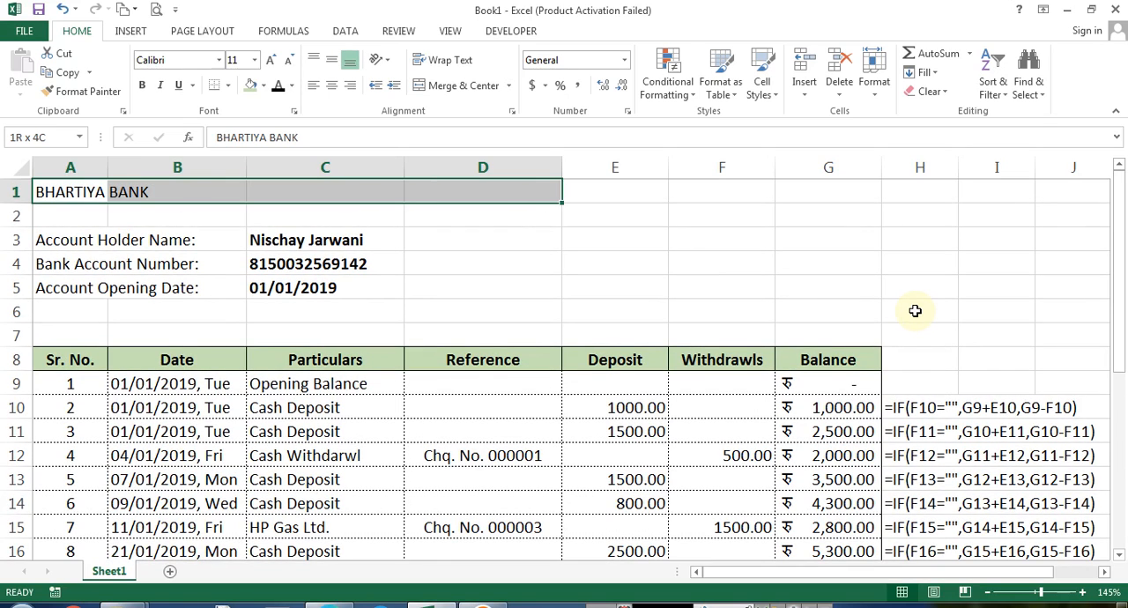
pyautogui.click(457, 86)
# Enlarge the heading font to 18 pt and make it bold
pyautogui.click(272, 60)
pyautogui.click(273, 60)
pyautogui.click(272, 60)
pyautogui.click(273, 60)
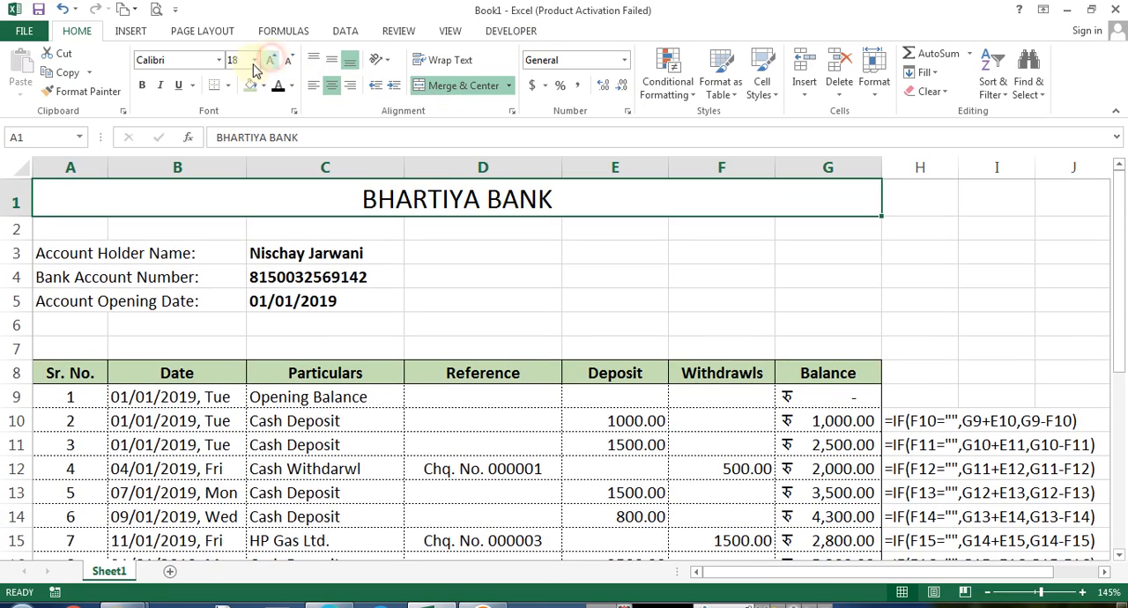
pyautogui.click(142, 85)
# Delete the two empty rows between the account details and the transaction table
pyautogui.click(77, 231)
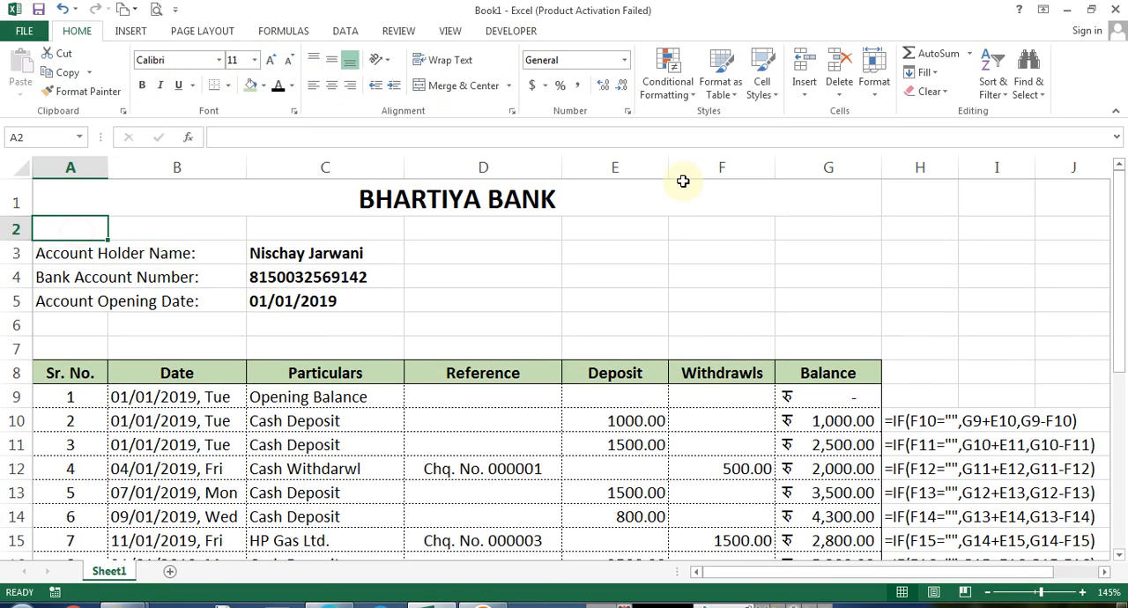
pyautogui.click(73, 325)
pyautogui.hotkey('ctrl', '-')
pyautogui.press('r')
pyautogui.press('Return')
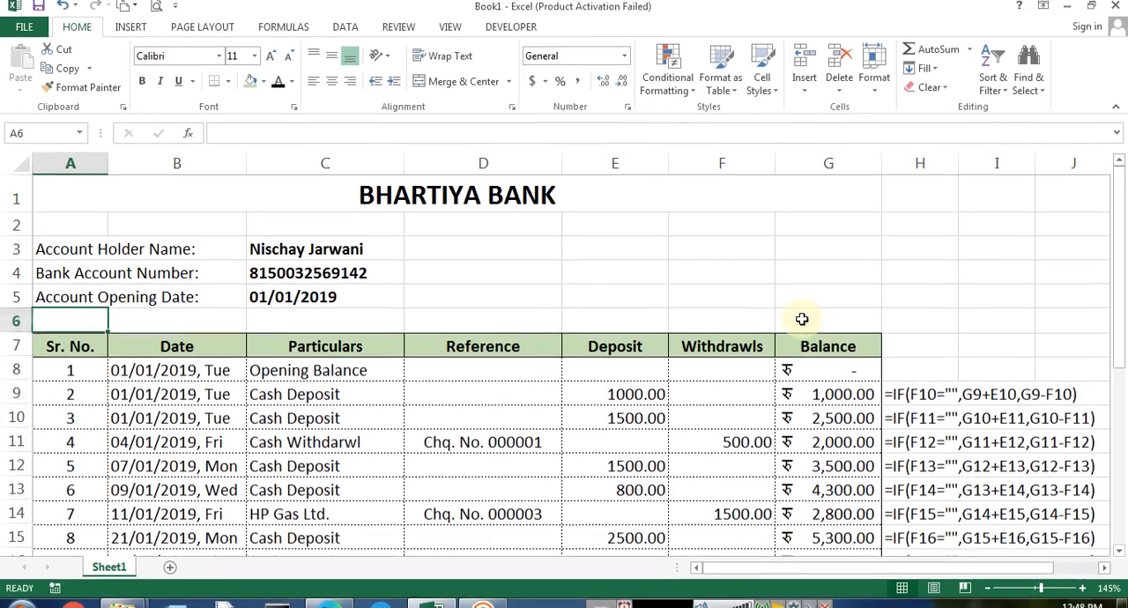
pyautogui.press('F4')
pyautogui.hotkey('ctrl', 'Down')
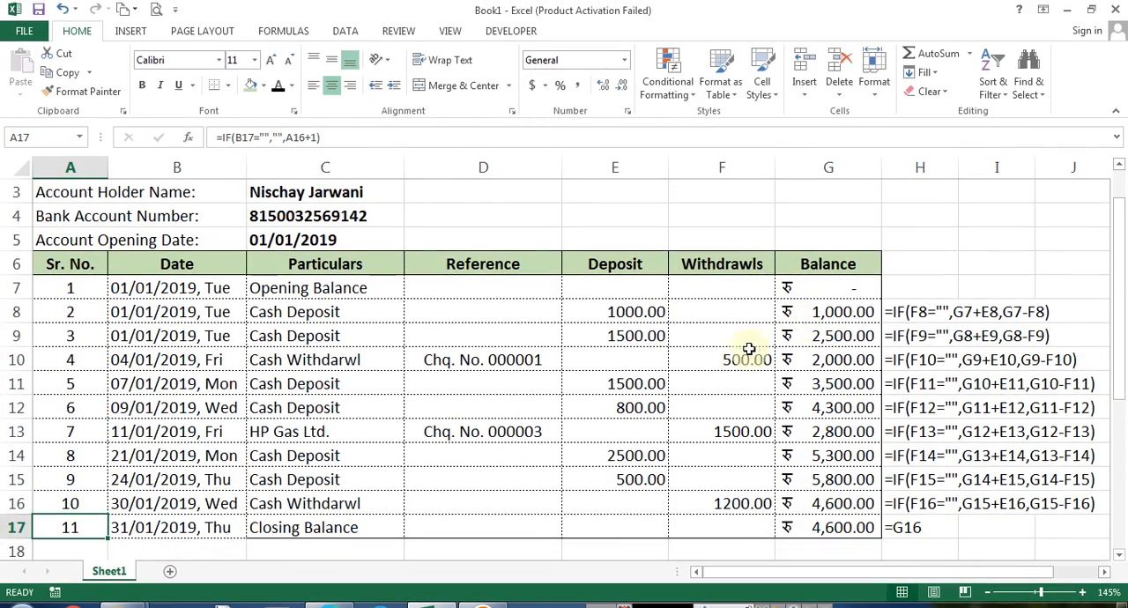
pyautogui.scroll(1, 748, 349)
pyautogui.scroll(-2, 727, 362)
pyautogui.scroll(2, 722, 362)
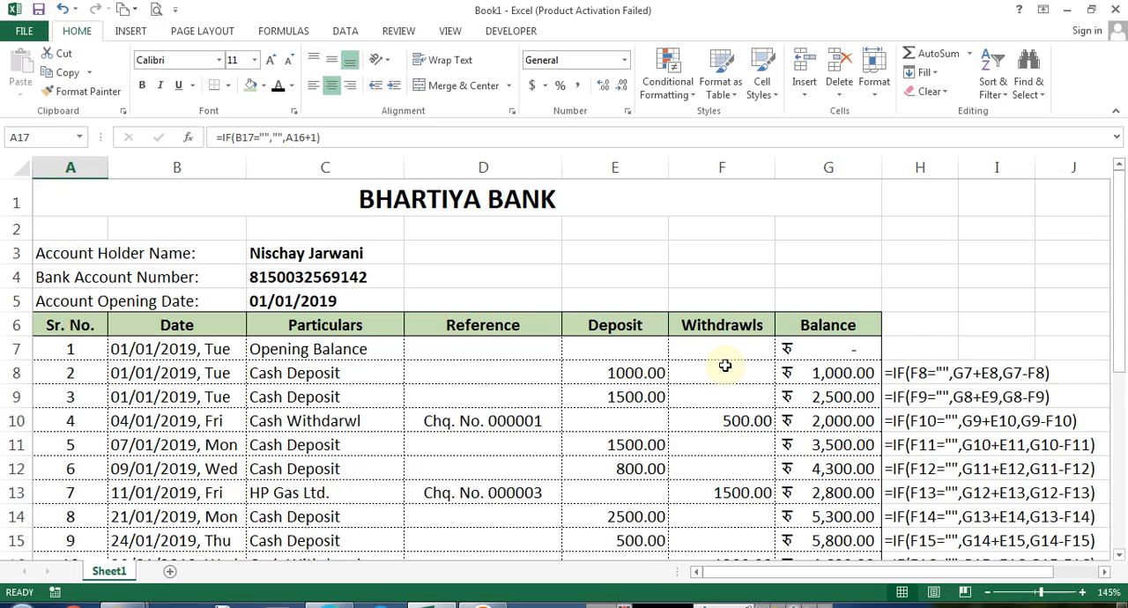
pyautogui.scroll(-1, 724, 365)
pyautogui.scroll(1, 296, 397)
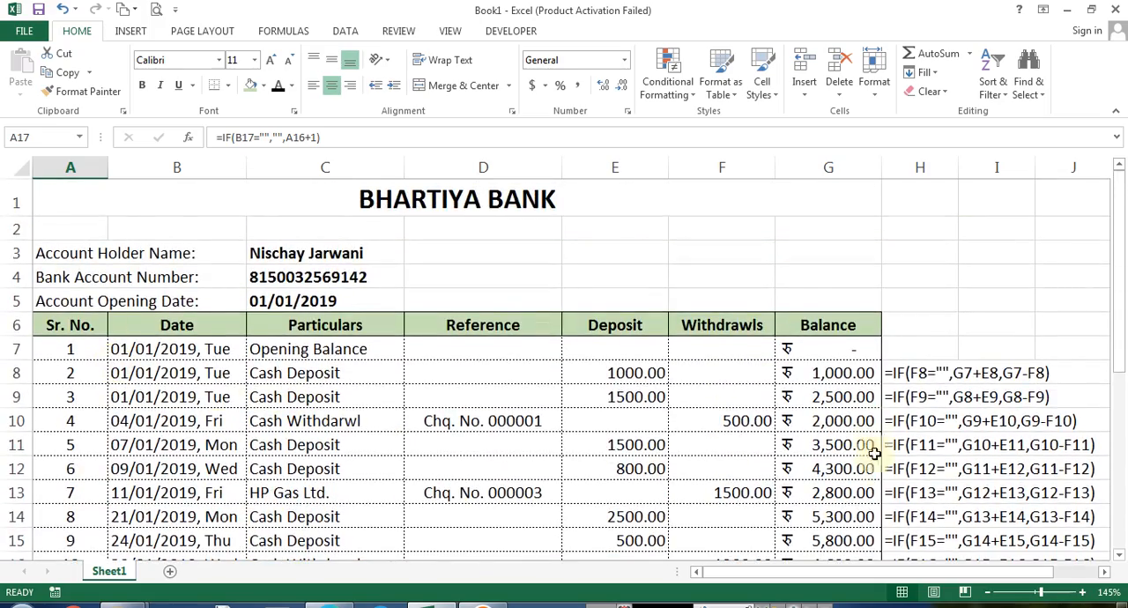
pyautogui.scroll(-1, 873, 452)
# Examine the transaction table, monthly summary table and account details ranges
pyautogui.moveTo(842, 500); pyautogui.dragTo(4, 245)
pyautogui.scroll(-2, 231, 303)
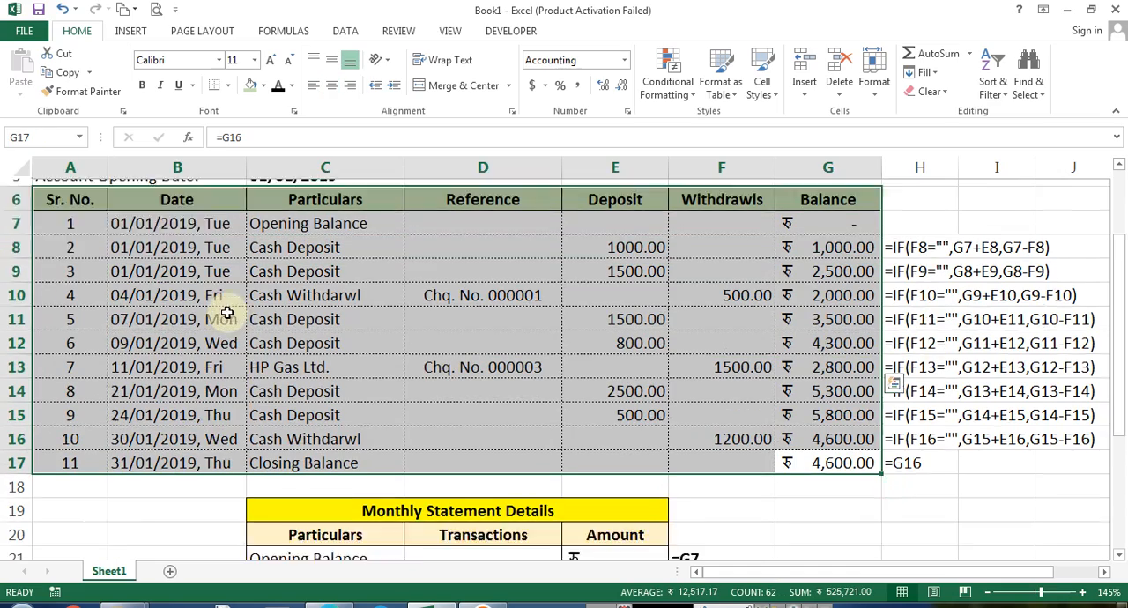
pyautogui.moveTo(304, 431); pyautogui.dragTo(656, 529)
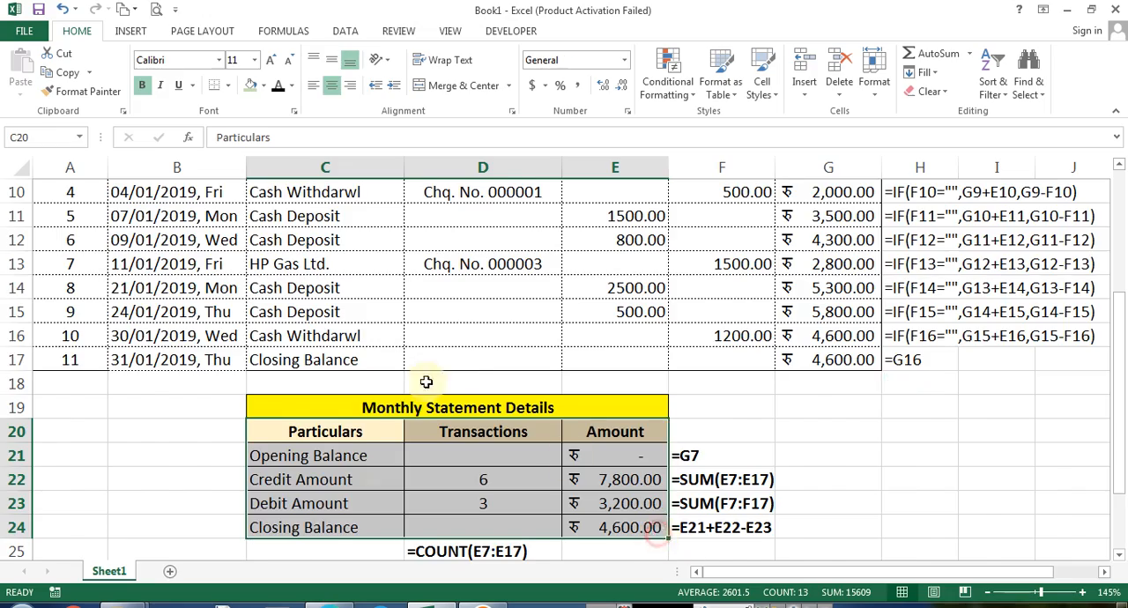
pyautogui.scroll(3, 231, 254)
pyautogui.moveTo(74, 253); pyautogui.dragTo(348, 306)
pyautogui.scroll(-4, 1002, 320)
pyautogui.scroll(4, 908, 337)
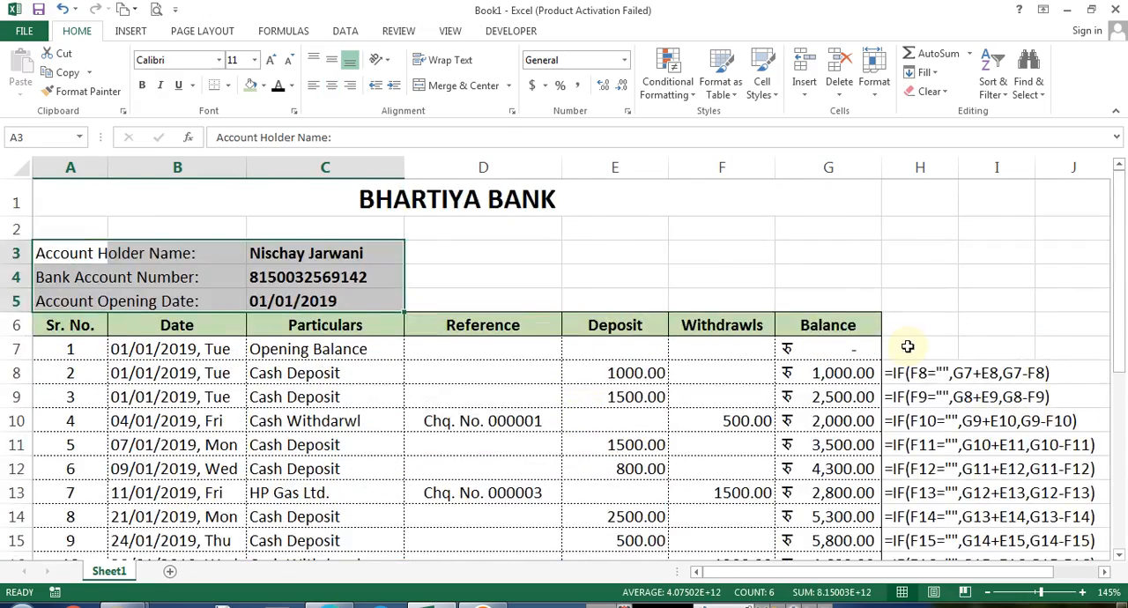
pyautogui.scroll(-1, 908, 355)
# Make the FORMULATEXT cells H8:H17 beside the balance column bold
pyautogui.click(912, 278)
pyautogui.moveTo(911, 277); pyautogui.dragTo(915, 503)
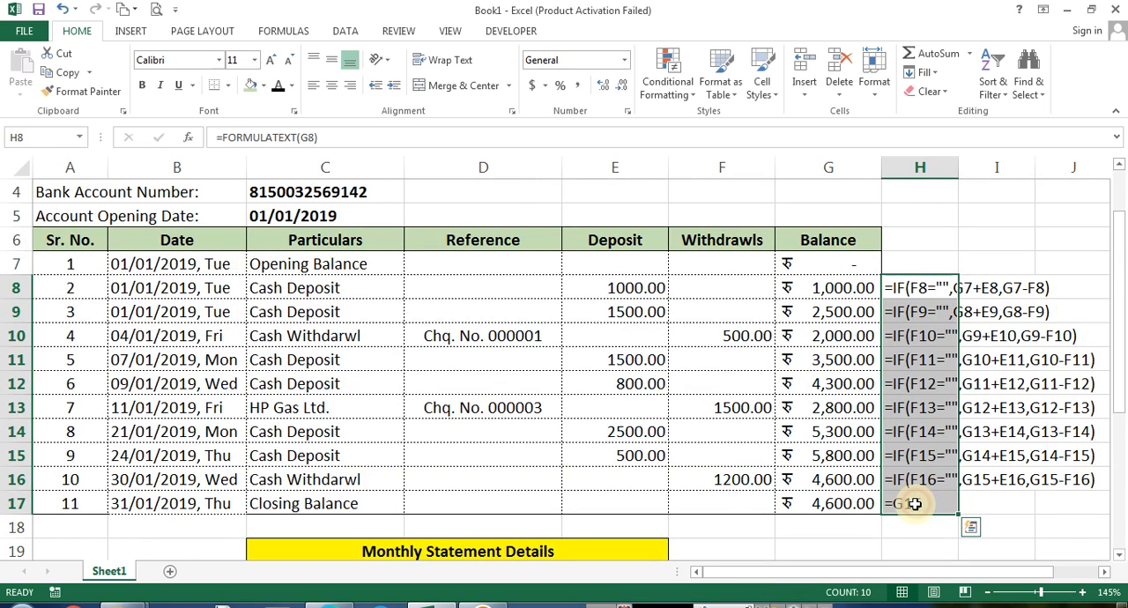
pyautogui.click(917, 242)
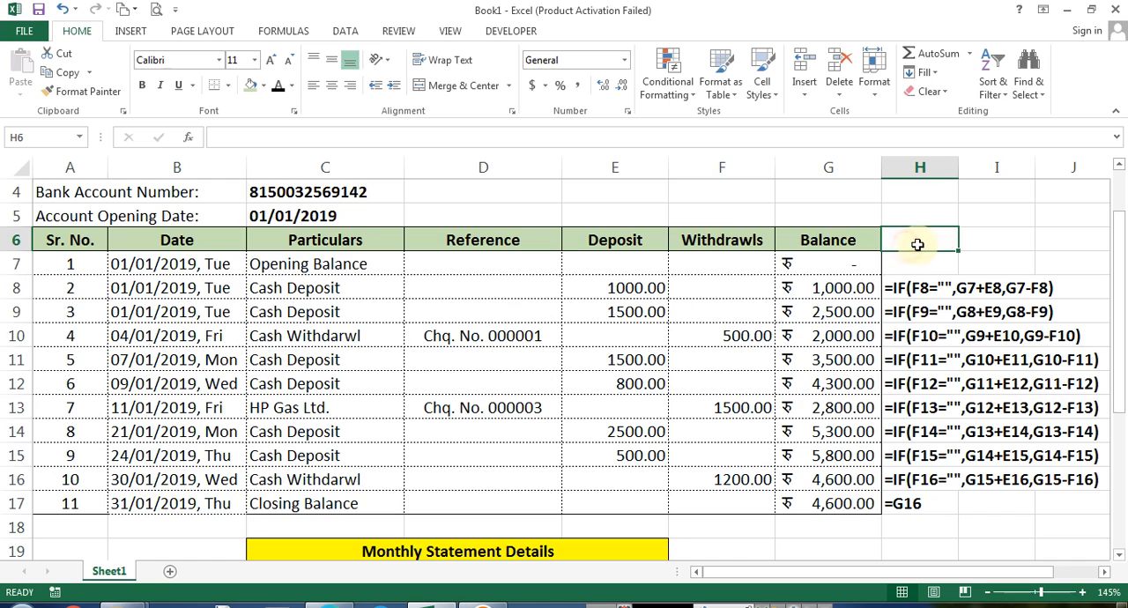
# Insert a row above the table header and enter MONTHLY BANK STATEMENT OF SAVINGS ACCOUNT in column A
pyautogui.scroll(1, 543, 314)
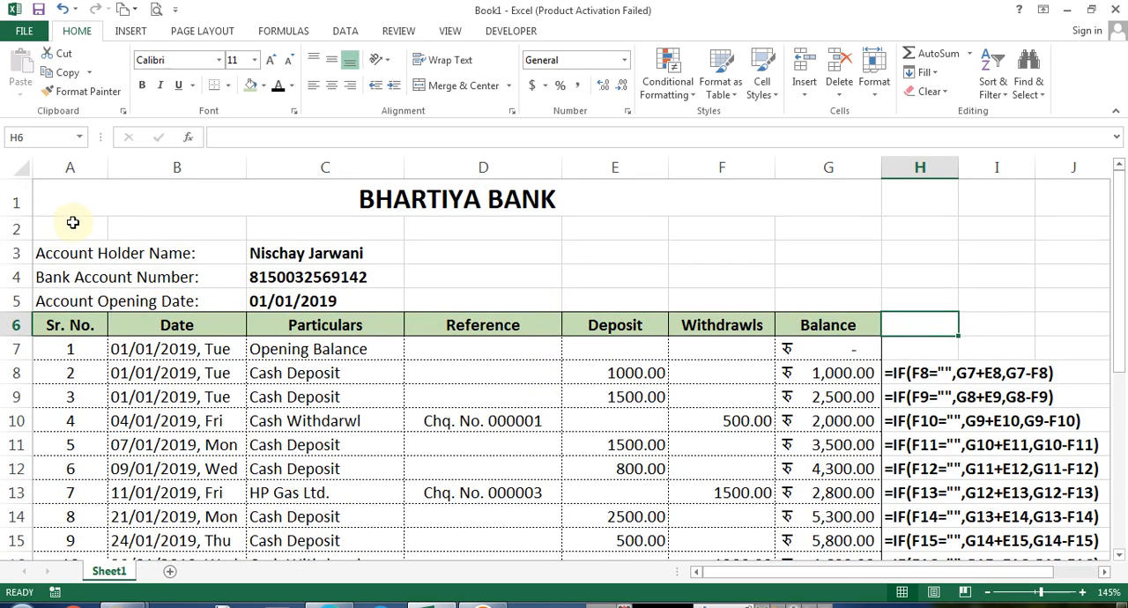
pyautogui.click(71, 225)
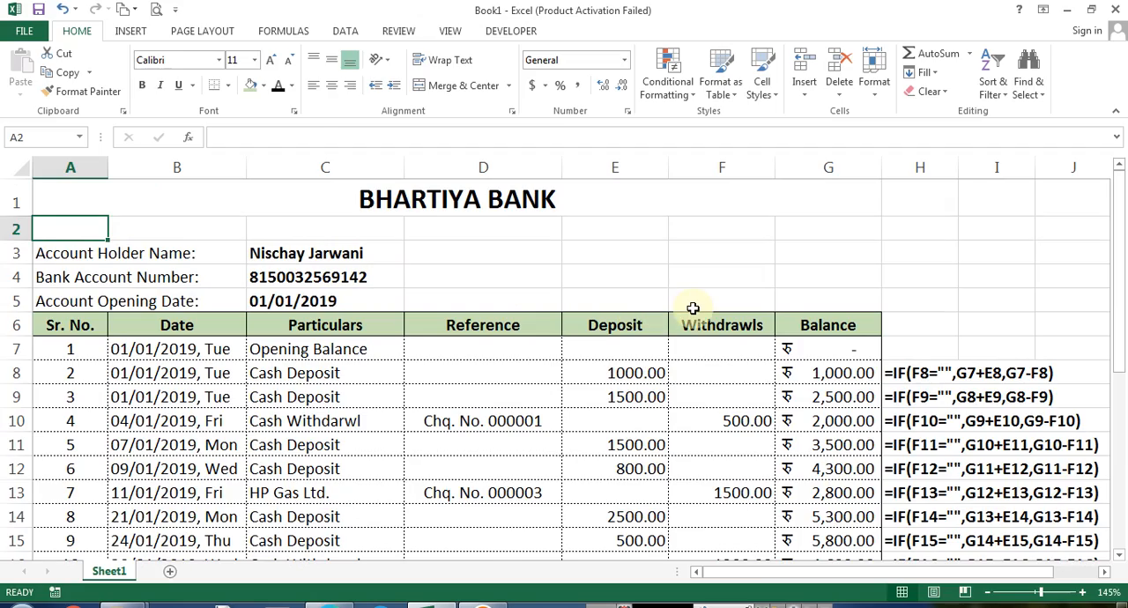
pyautogui.press('Down')
pyautogui.press('Down')
pyautogui.press('Down')
pyautogui.press('Down')
pyautogui.hotkey('ctrl', '+')
pyautogui.press('Return')
pyautogui.write('MONTHLY BANK STATEMENT OF SAVINGS A')
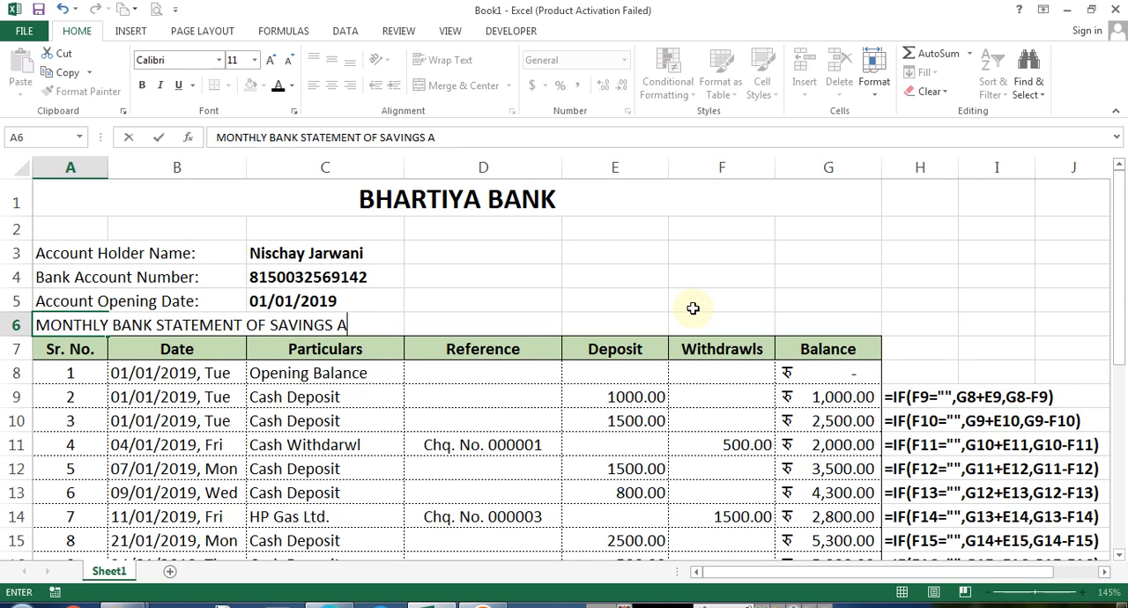
pyautogui.write('CCOUNT')
pyautogui.press('Return')
# Bold the MONTHLY BANK STATEMENT OF SAVINGS ACCOUNT subtitle and merge and centre it across A6:G6
pyautogui.press('Up')
pyautogui.hotkey('ctrl', 'b')
pyautogui.hotkey('shift', 'Right')
pyautogui.hotkey('shift', 'Right')
pyautogui.hotkey('shift', 'Right')
pyautogui.hotkey('shift', 'Right')
pyautogui.hotkey('shift', 'Right')
pyautogui.hotkey('shift', 'Right')
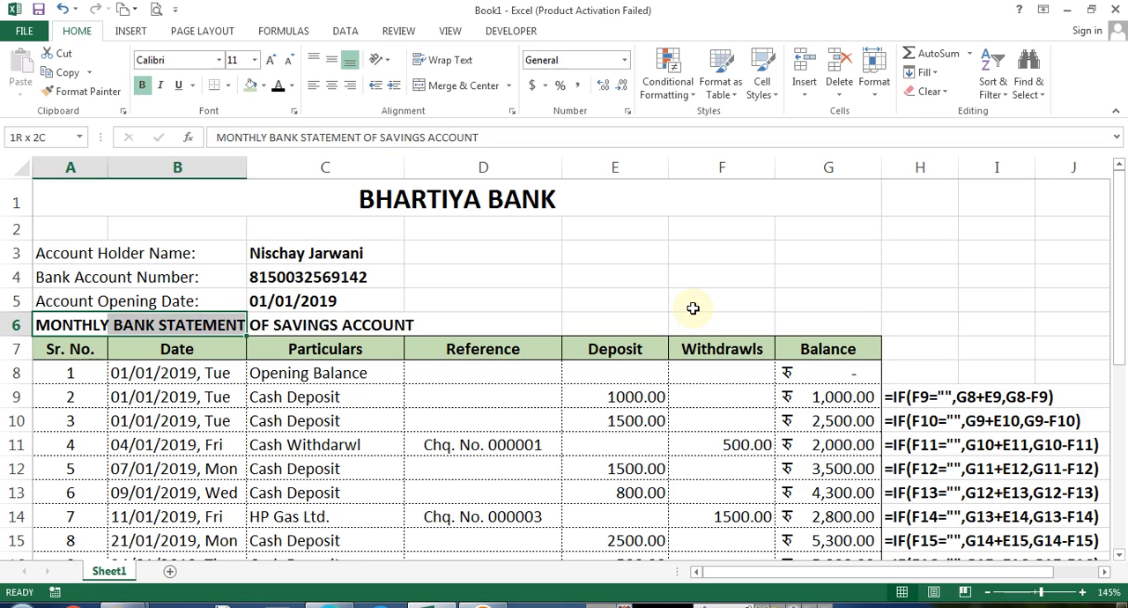
pyautogui.click(456, 86)
# Fill the merged subtitle row with a light gold theme colour
pyautogui.click(265, 86)
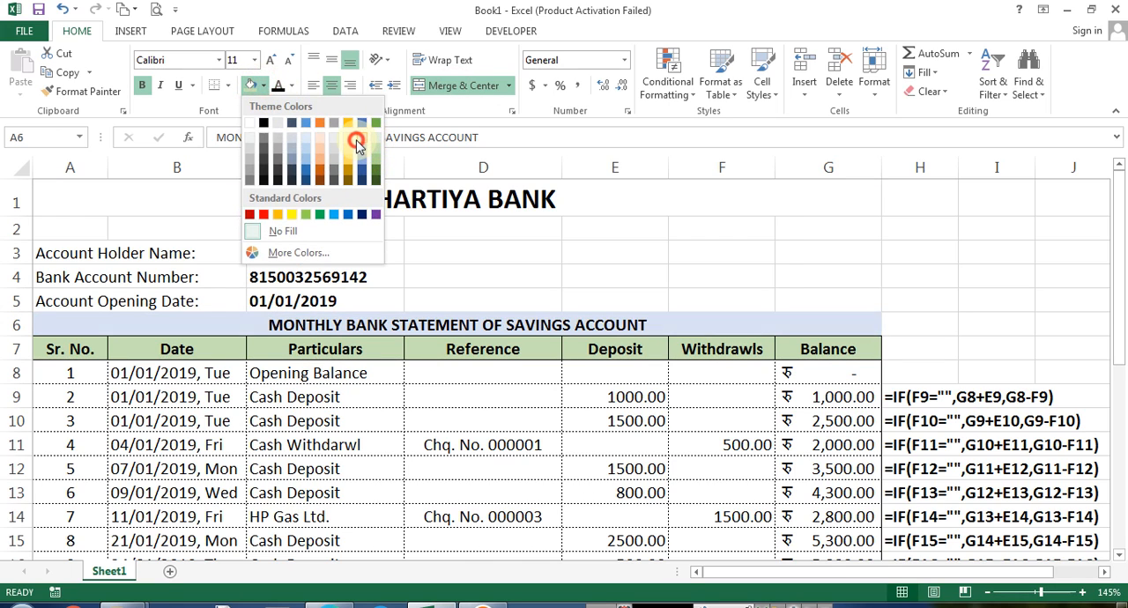
pyautogui.click(349, 139)
pyautogui.hotkey('ctrl', '1')
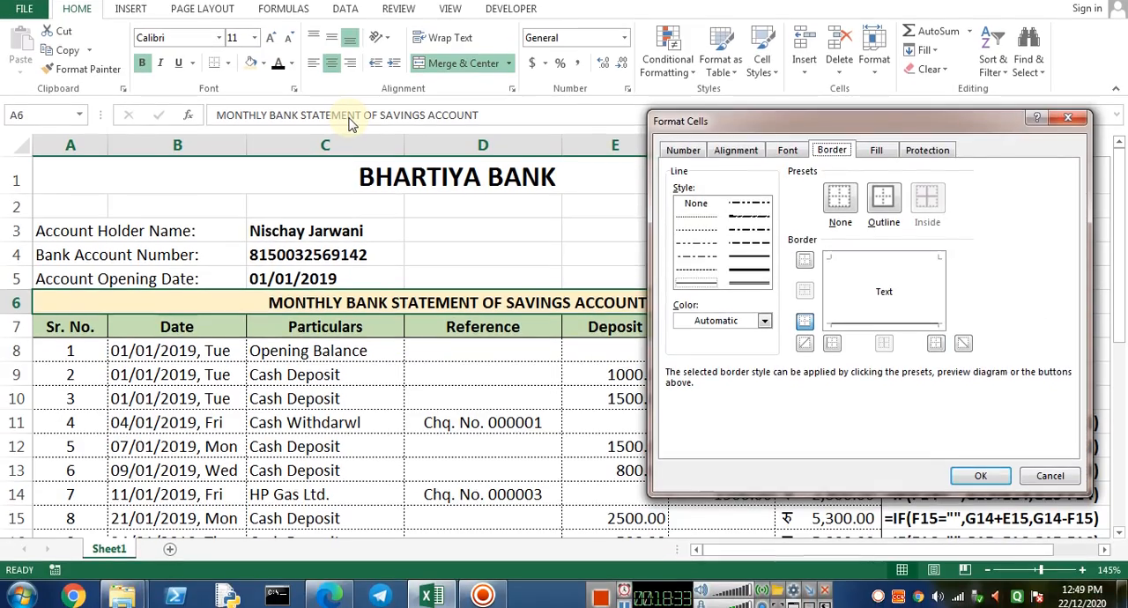
pyautogui.press('Return')
# Delete the FORMULATEXT helper formulas in H9:H18 beside the balance column
pyautogui.press('Down')
pyautogui.press('Down')
pyautogui.hotkey('ctrl', 'Down')
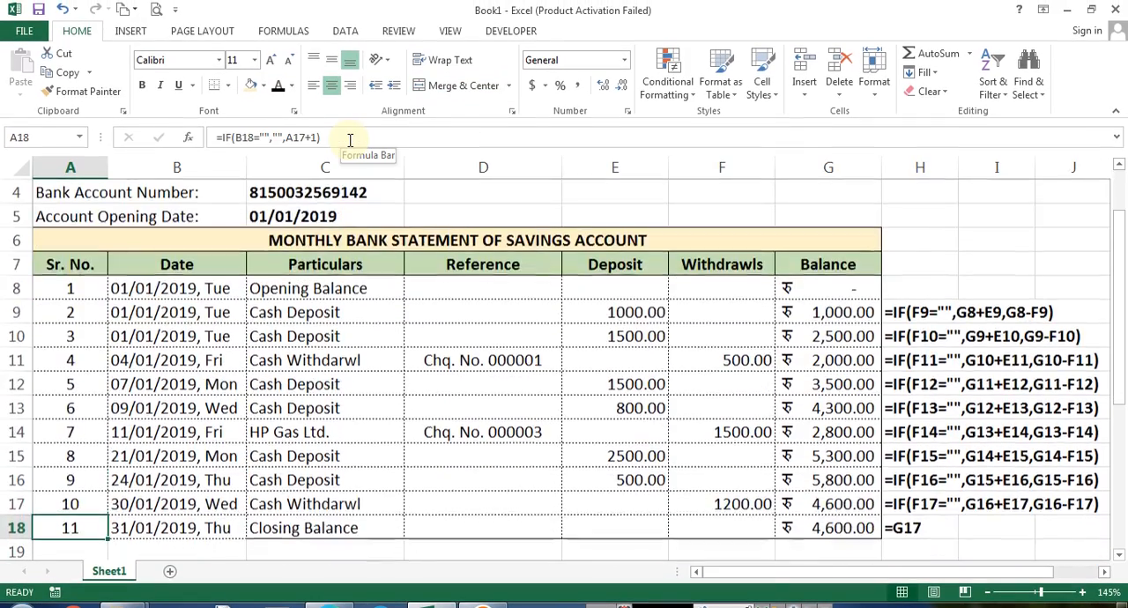
pyautogui.hotkey('ctrl', 'Right')
pyautogui.hotkey('ctrl', 'Right')
pyautogui.press('Right')
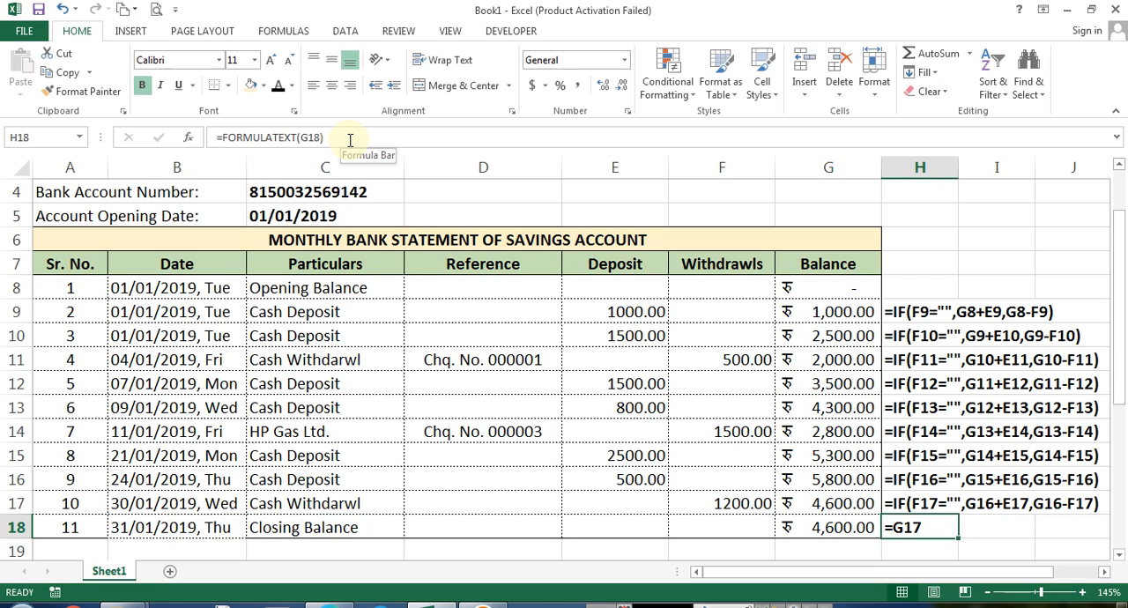
pyautogui.hotkey('ctrl', 'Up')
pyautogui.hotkey('ctrl', 'shift', 'Down')
pyautogui.press('Delete')
# Delete the entire empty row 2 between the heading and the account details
pyautogui.press('Left')
pyautogui.press('Up')
pyautogui.press('Up')
pyautogui.press('Left')
pyautogui.press('Left')
pyautogui.press('Left')
pyautogui.press('Left')
pyautogui.press('Left')
pyautogui.press('Left')
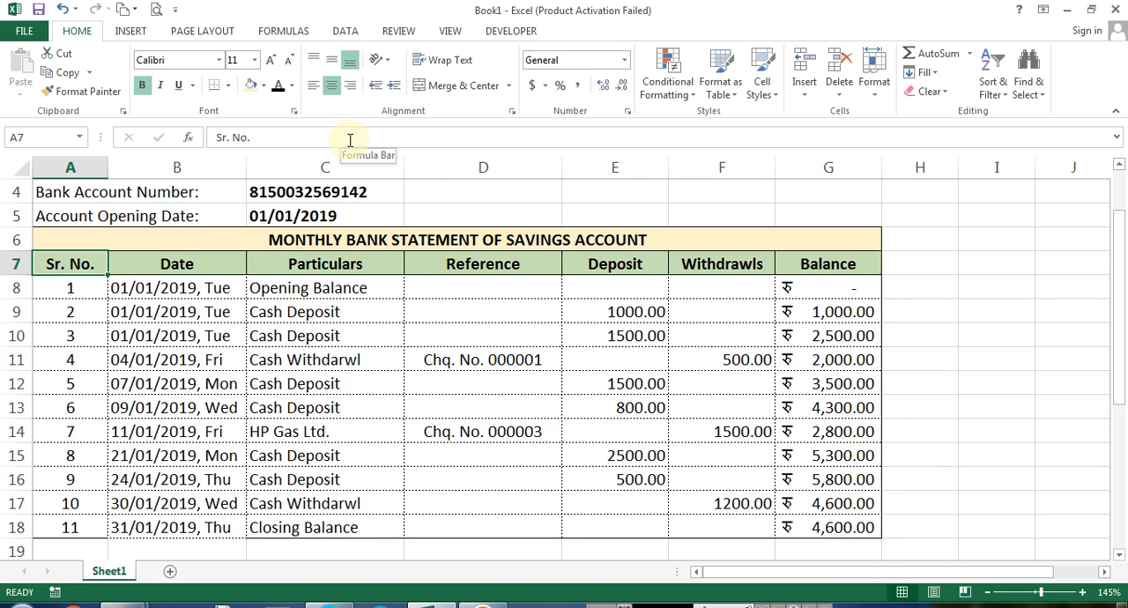
pyautogui.press('Up')
pyautogui.press('Up')
pyautogui.press('Up')
pyautogui.press('Up')
pyautogui.press('Up')
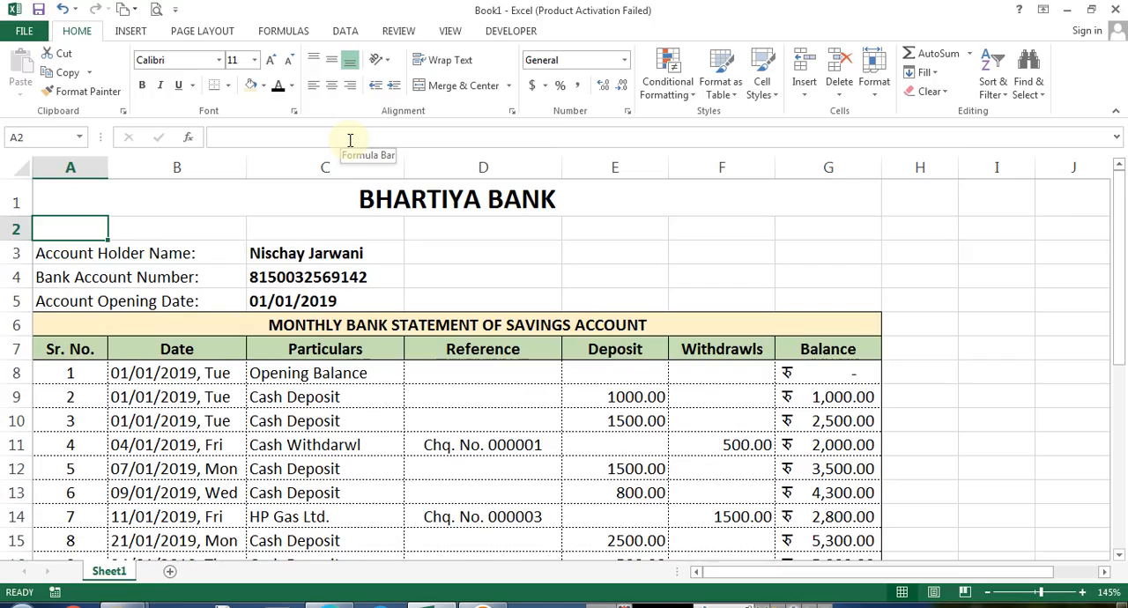
pyautogui.hotkey('ctrl', '-')
pyautogui.press('r')
pyautogui.press('Return')
pyautogui.press('Down')
pyautogui.hotkey('ctrl', 'End')
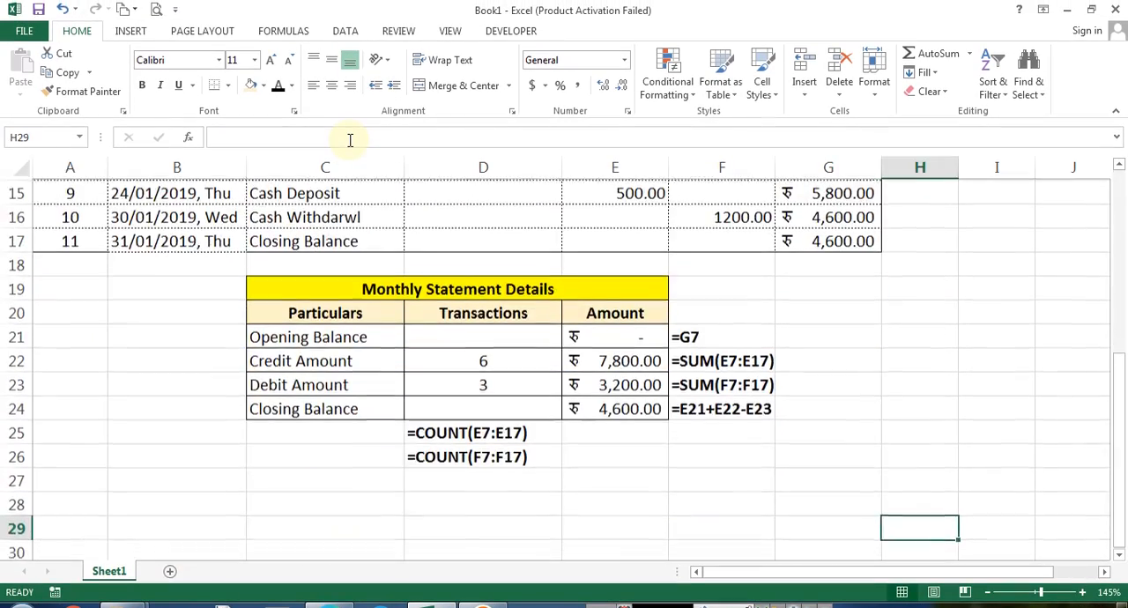
pyautogui.press('Home')
pyautogui.hotkey('ctrl', 'Home')
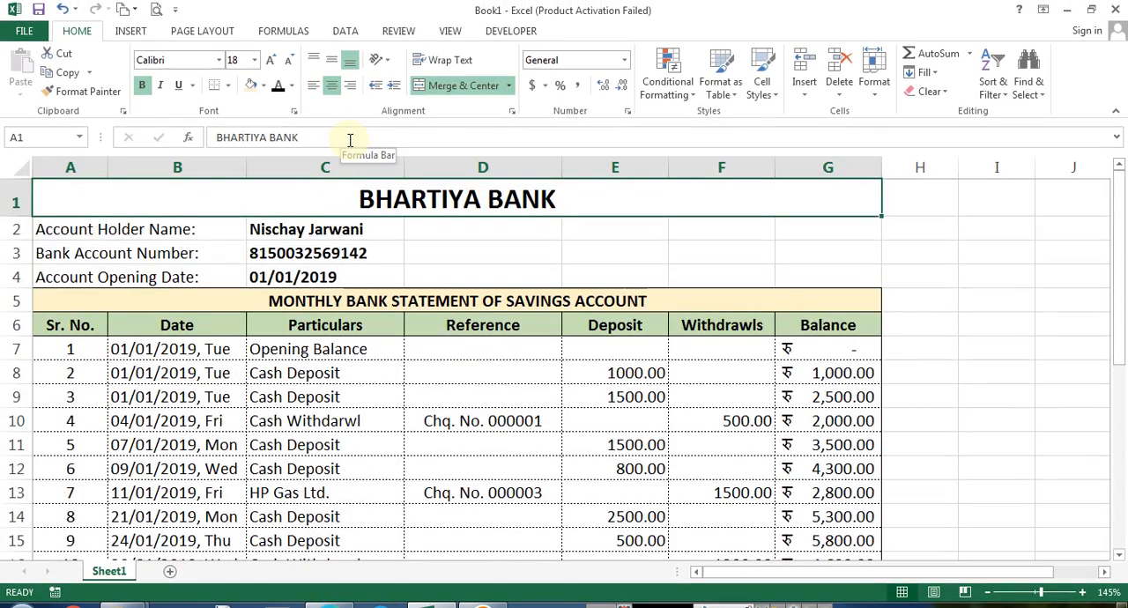